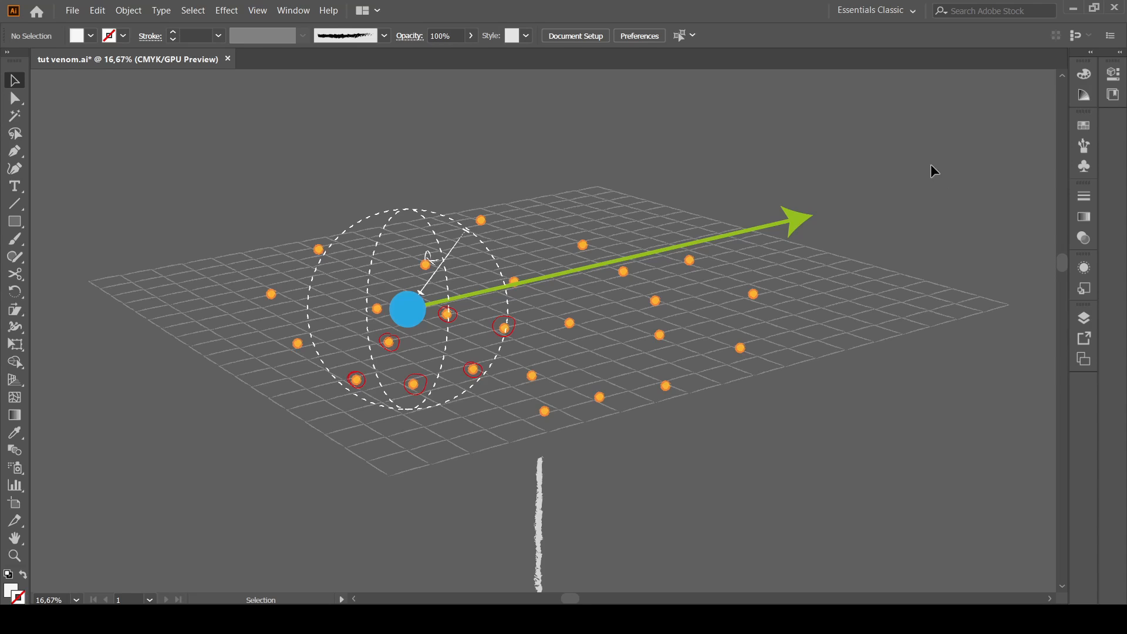
- Examine the concept sketches of the moving object on the point grid, its connections to nearby points, and the 0.0 to 1.0 curve
{"action": "scroll", "coordinate": [925, 160], "scroll_direction": "down", "scroll_amount": 2}
{"action": "scroll", "coordinate": [919, 163], "scroll_direction": "down", "scroll_amount": 10}
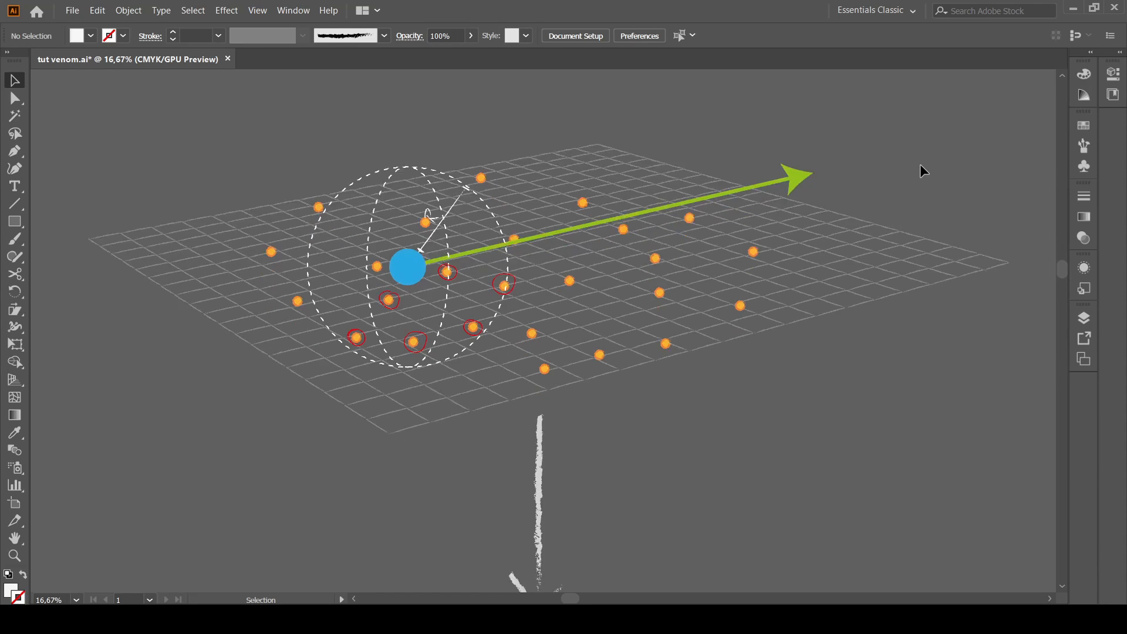
{"action": "scroll", "coordinate": [920, 165], "scroll_direction": "down", "scroll_amount": 5}
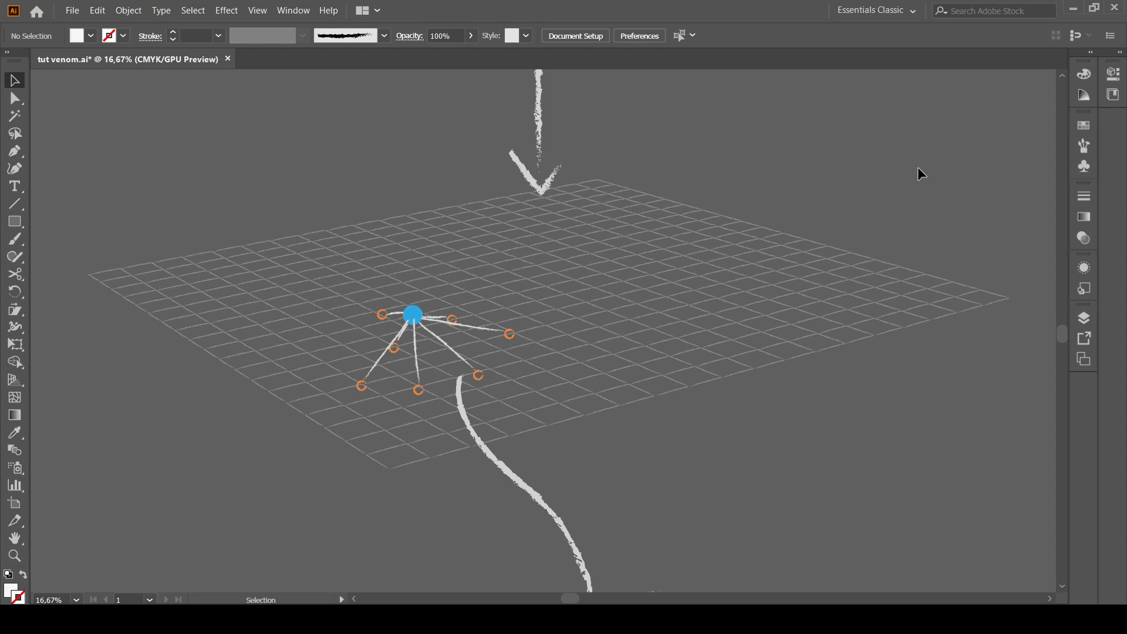
{"action": "scroll", "coordinate": [918, 167], "scroll_direction": "down", "scroll_amount": 5}
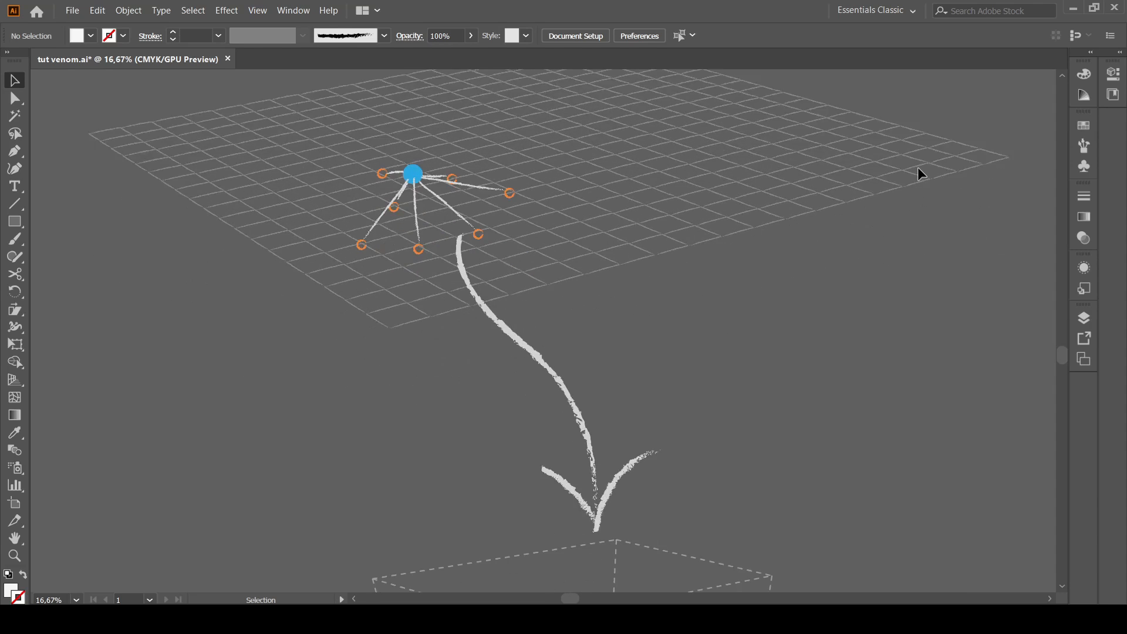
{"action": "scroll", "coordinate": [917, 167], "scroll_direction": "down", "scroll_amount": 3}
{"action": "scroll", "coordinate": [918, 167], "scroll_direction": "down", "scroll_amount": 5}
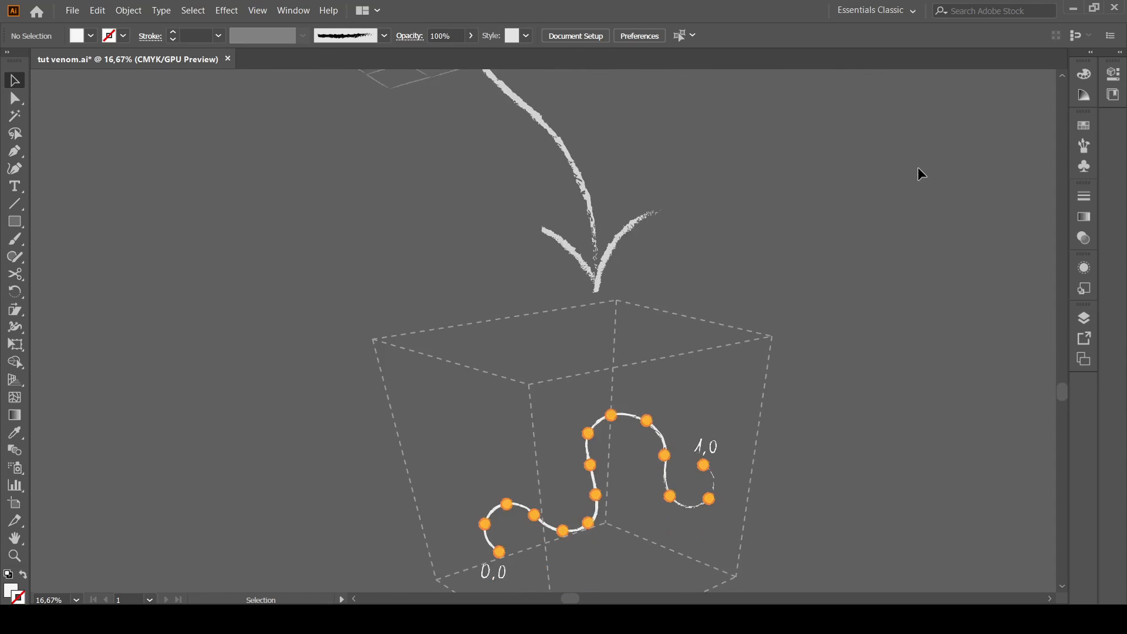
{"action": "scroll", "coordinate": [918, 167], "scroll_direction": "down", "scroll_amount": 4}
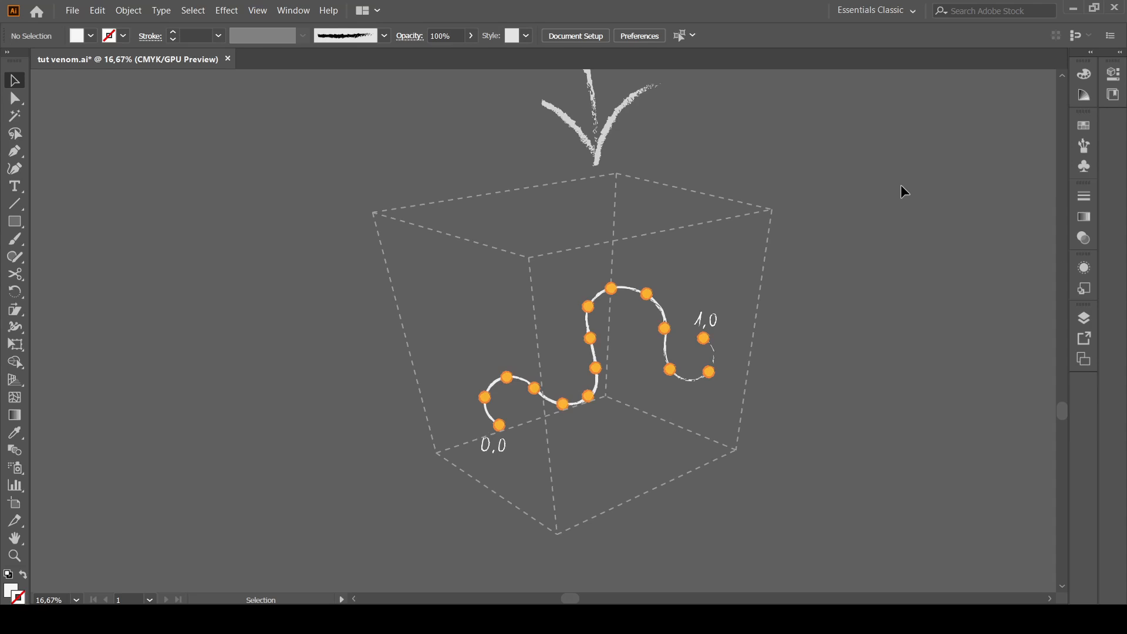
{"action": "scroll", "coordinate": [890, 188], "scroll_direction": "up", "scroll_amount": 5}
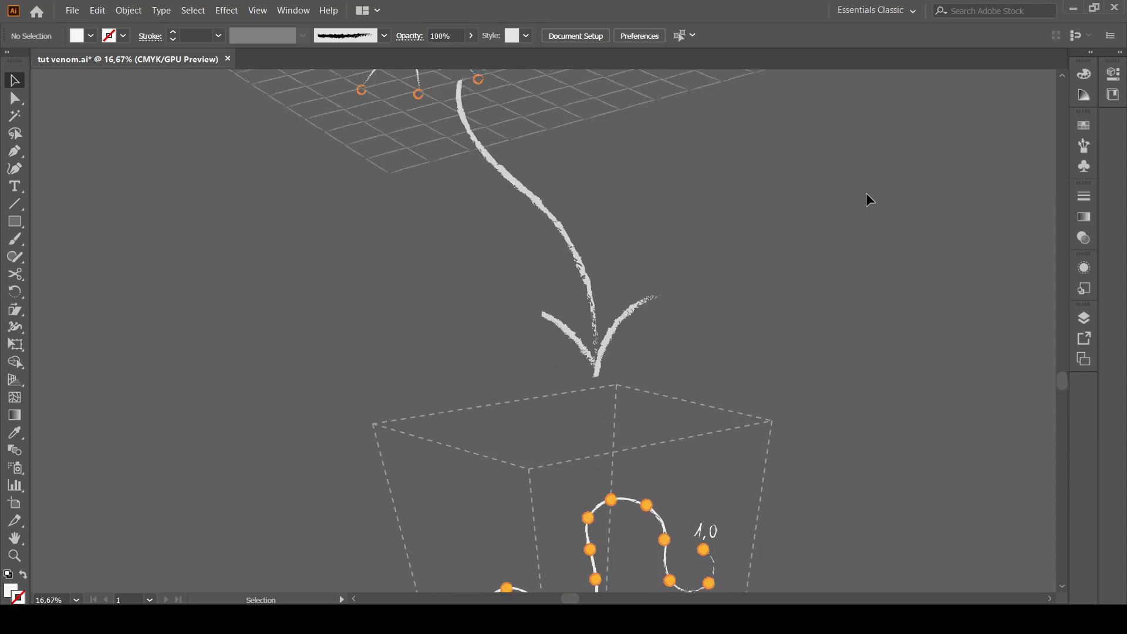
{"action": "scroll", "coordinate": [794, 216], "scroll_direction": "up", "scroll_amount": 3}
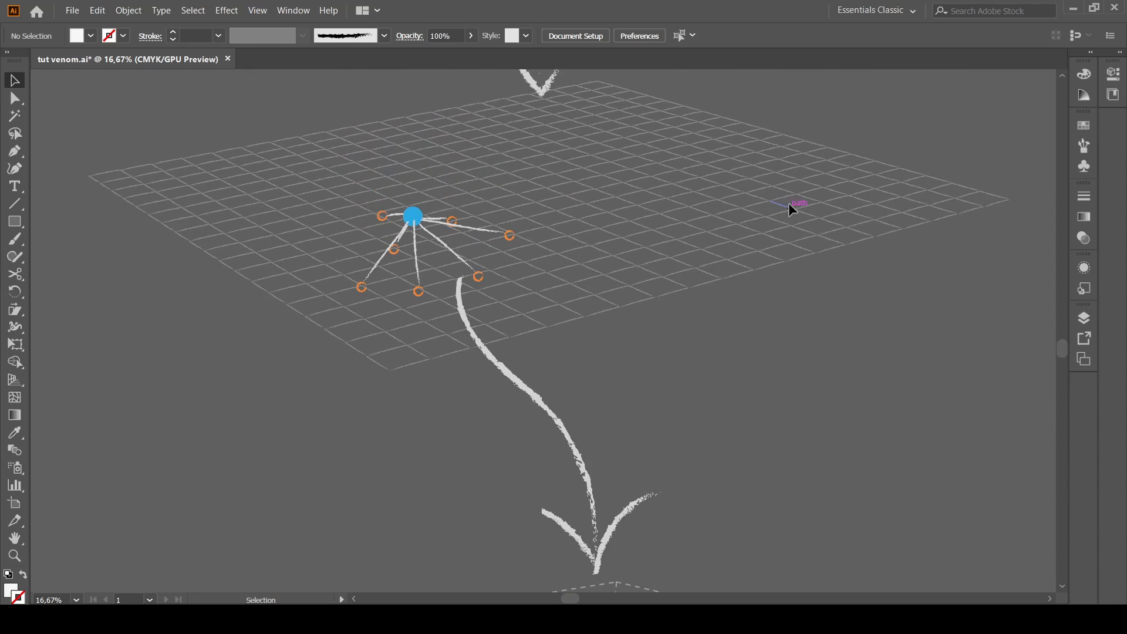
{"action": "scroll", "coordinate": [790, 199], "scroll_direction": "down", "scroll_amount": 2}
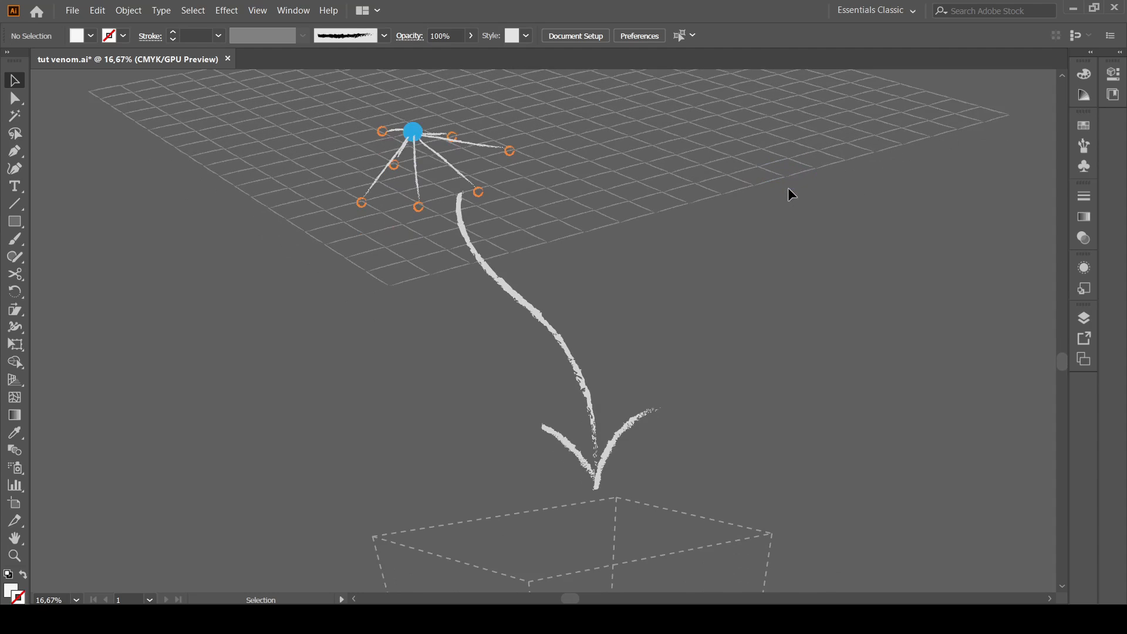
{"action": "scroll", "coordinate": [798, 197], "scroll_direction": "down", "scroll_amount": 3}
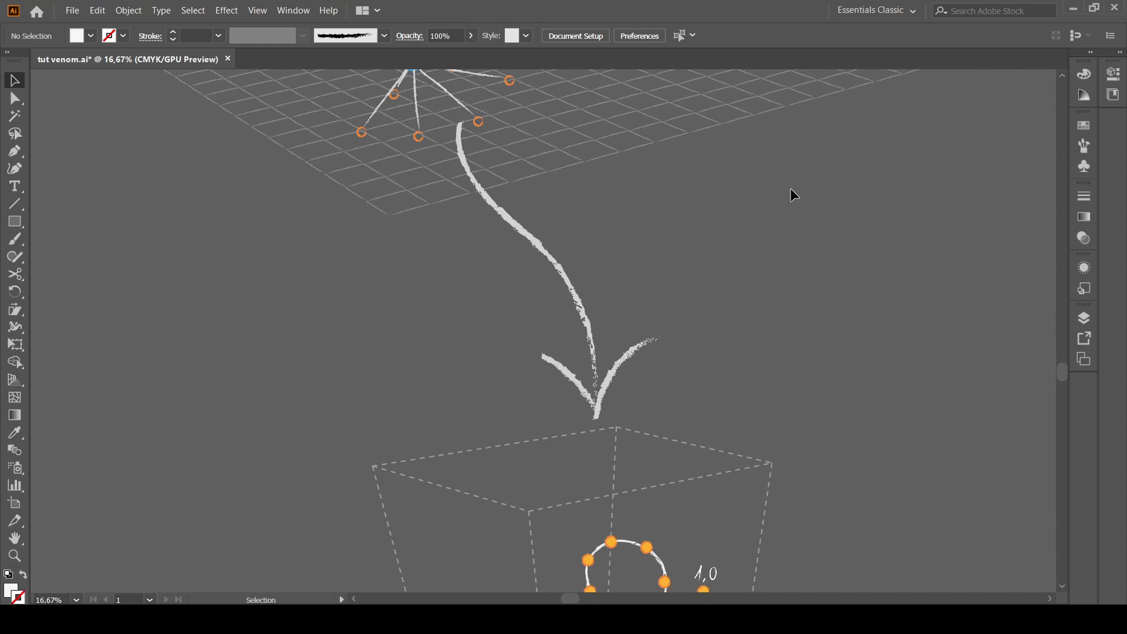
{"action": "scroll", "coordinate": [791, 196], "scroll_direction": "up", "scroll_amount": 2}
{"action": "scroll", "coordinate": [784, 229], "scroll_direction": "up", "scroll_amount": 10}
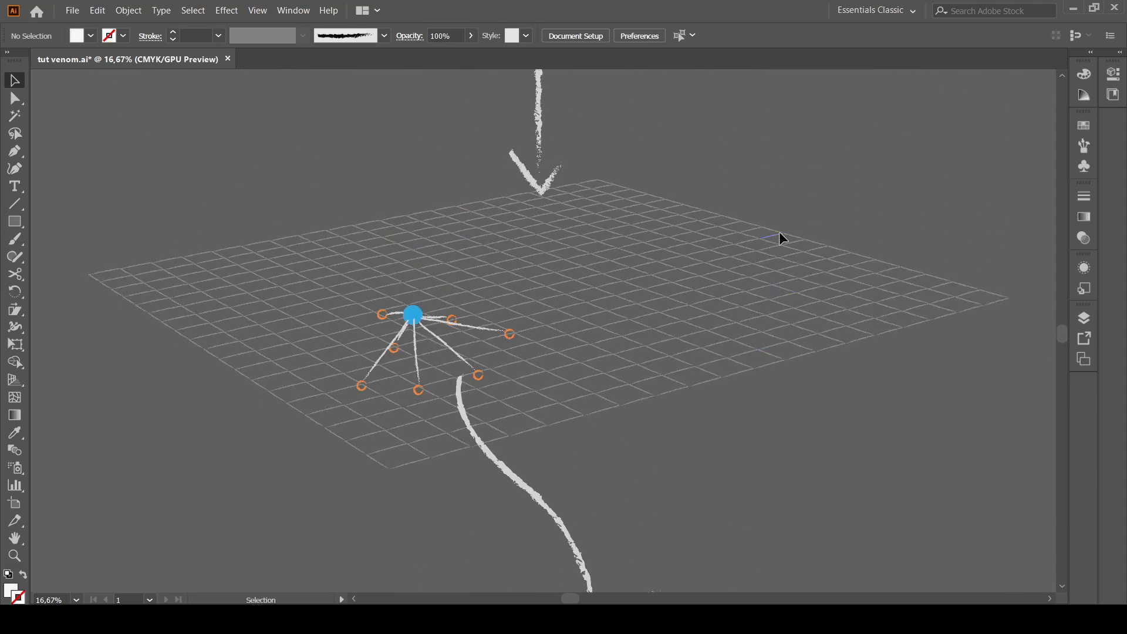
{"action": "scroll", "coordinate": [780, 233], "scroll_direction": "up", "scroll_amount": 3}
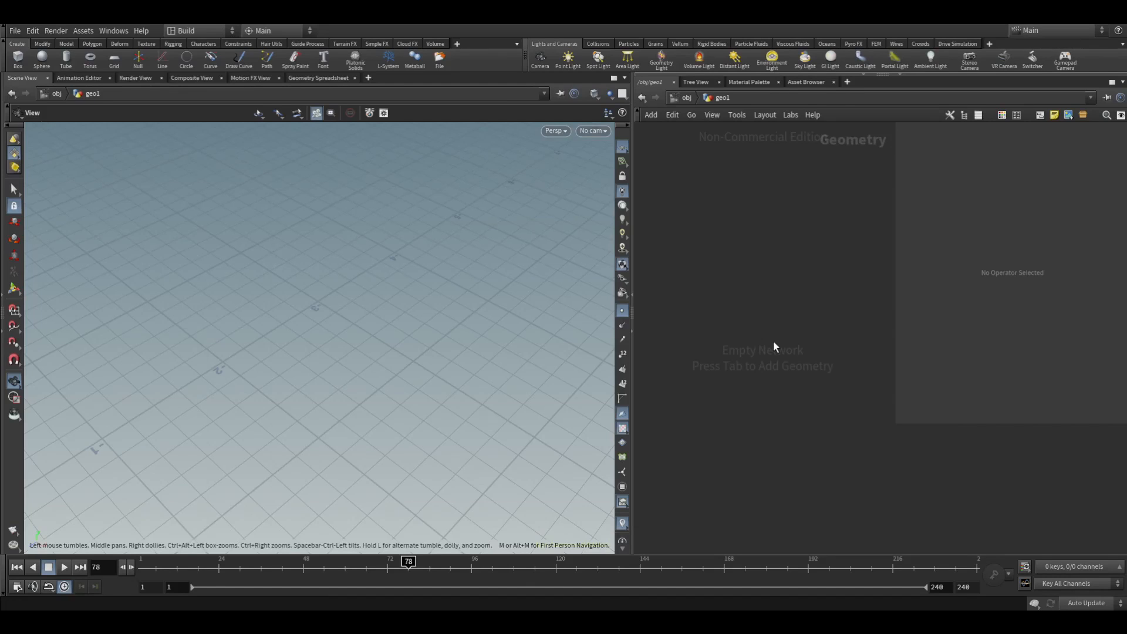
- Switch to Houdini and add a Grid node to the empty geo1 network
{"action": "key", "text": "Tab"}
{"action": "type", "text": "grid"}
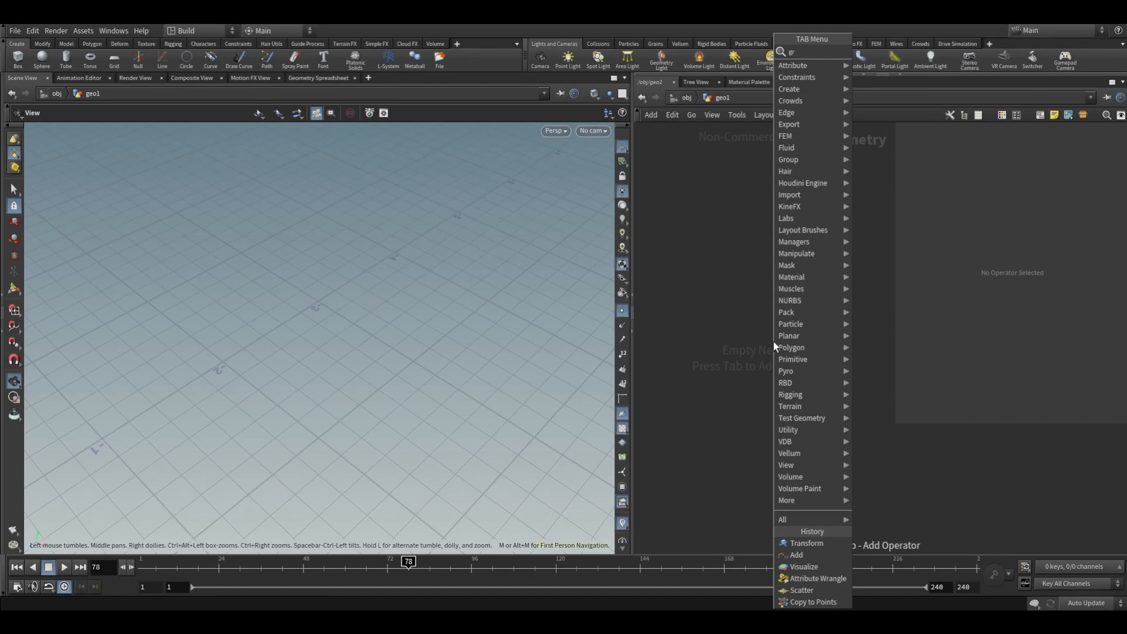
{"action": "key", "text": "Return"}
{"action": "left_click", "coordinate": [773, 340]}
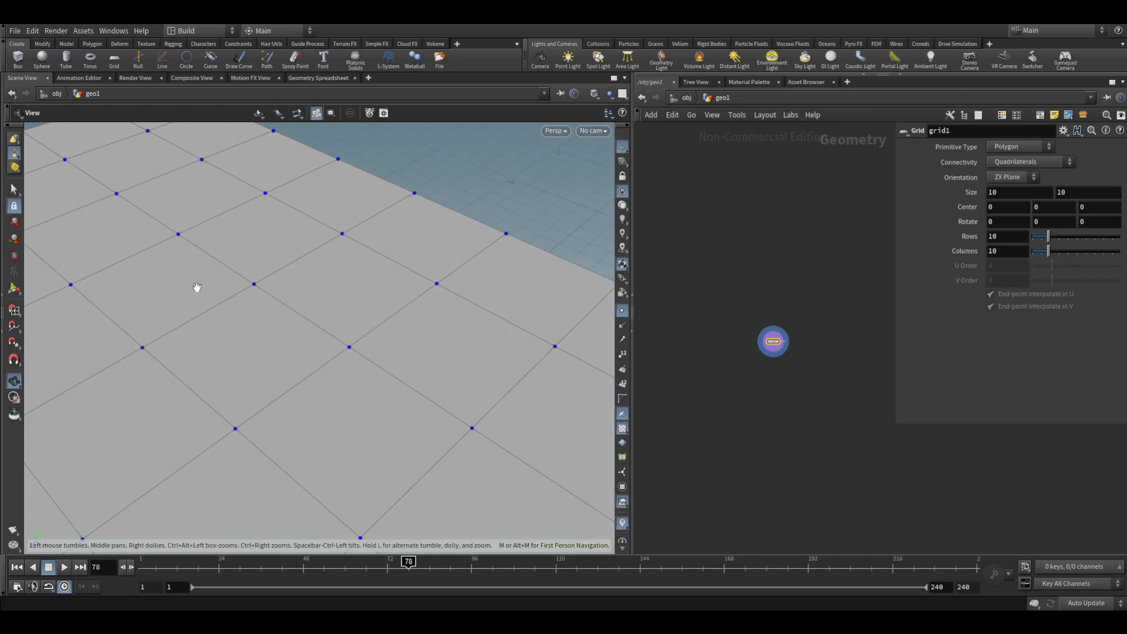
{"action": "left_click_drag", "start_coordinate": [196, 284], "coordinate": [270, 232]}
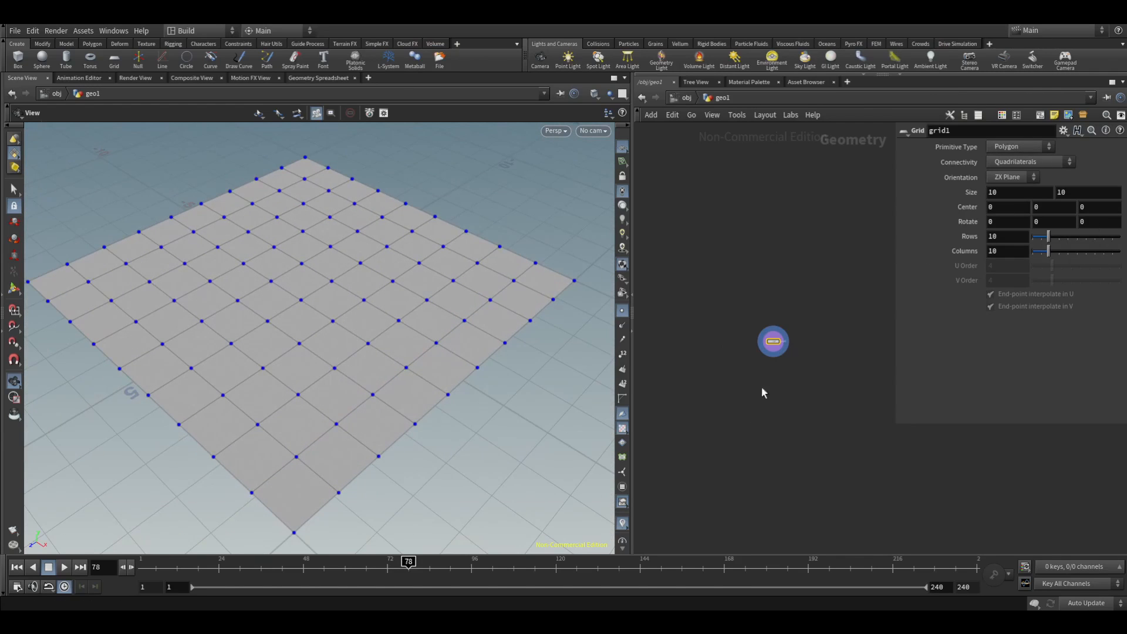
{"action": "scroll", "coordinate": [769, 370], "scroll_direction": "up", "scroll_amount": 3}
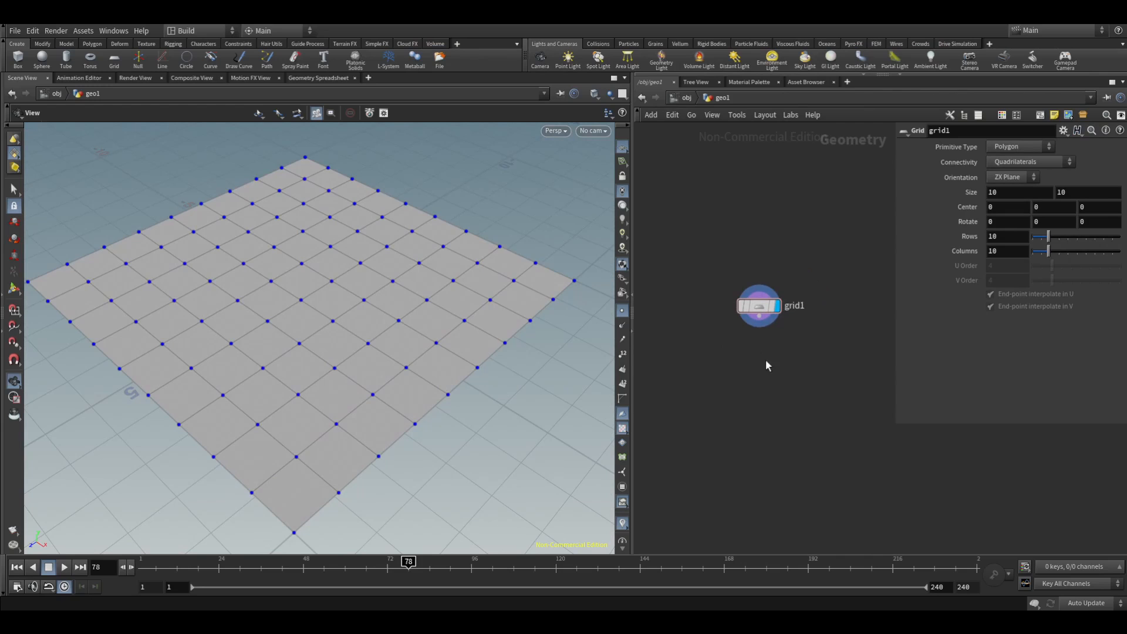
- Add a Scatter node below grid1, feed the grid into it and display its result
{"action": "key", "text": "Tab"}
{"action": "type", "text": "scat"}
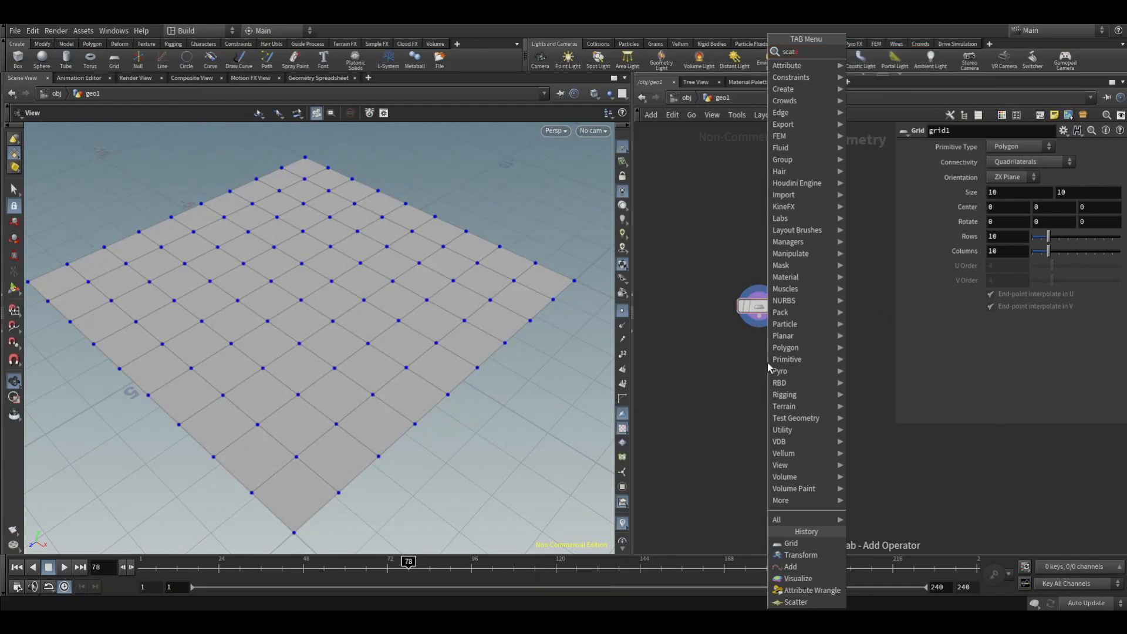
{"action": "key", "text": "Return"}
{"action": "left_click", "coordinate": [767, 363]}
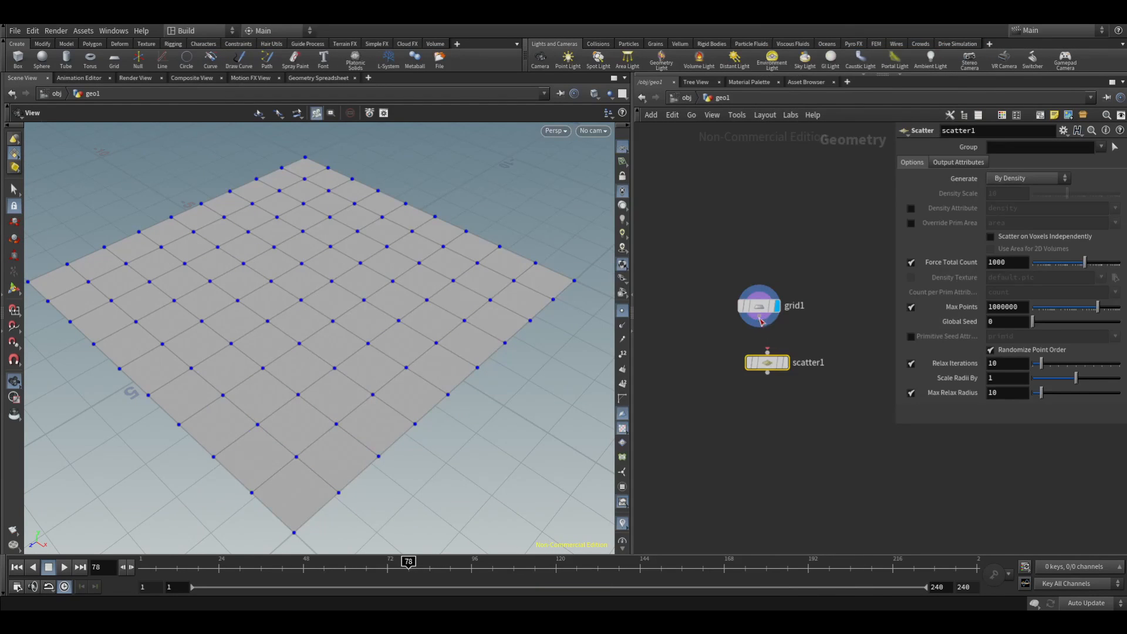
{"action": "left_click_drag", "start_coordinate": [768, 367], "coordinate": [761, 347]}
- Add an Attribute Wrangle node below scatter1 and connect the scatter output to its first input
{"action": "key", "text": "Tab"}
{"action": "type", "text": "wra"}
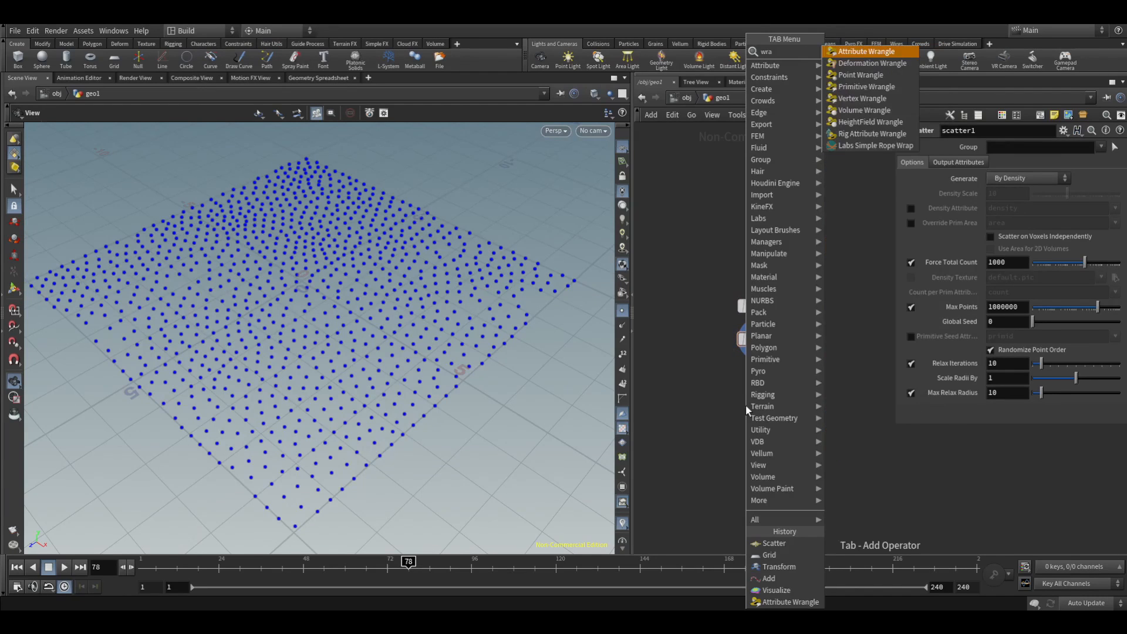
{"action": "key", "text": "Return"}
{"action": "left_click", "coordinate": [746, 405]}
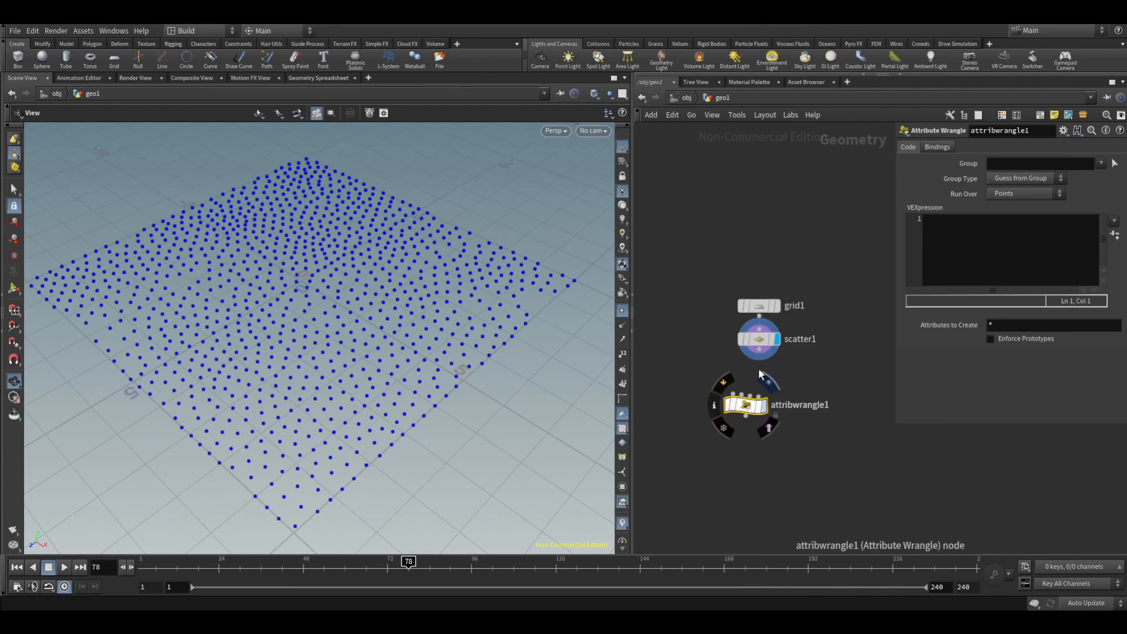
{"action": "left_click", "coordinate": [760, 352]}
{"action": "left_click", "coordinate": [735, 395]}
{"action": "left_click", "coordinate": [994, 238]}
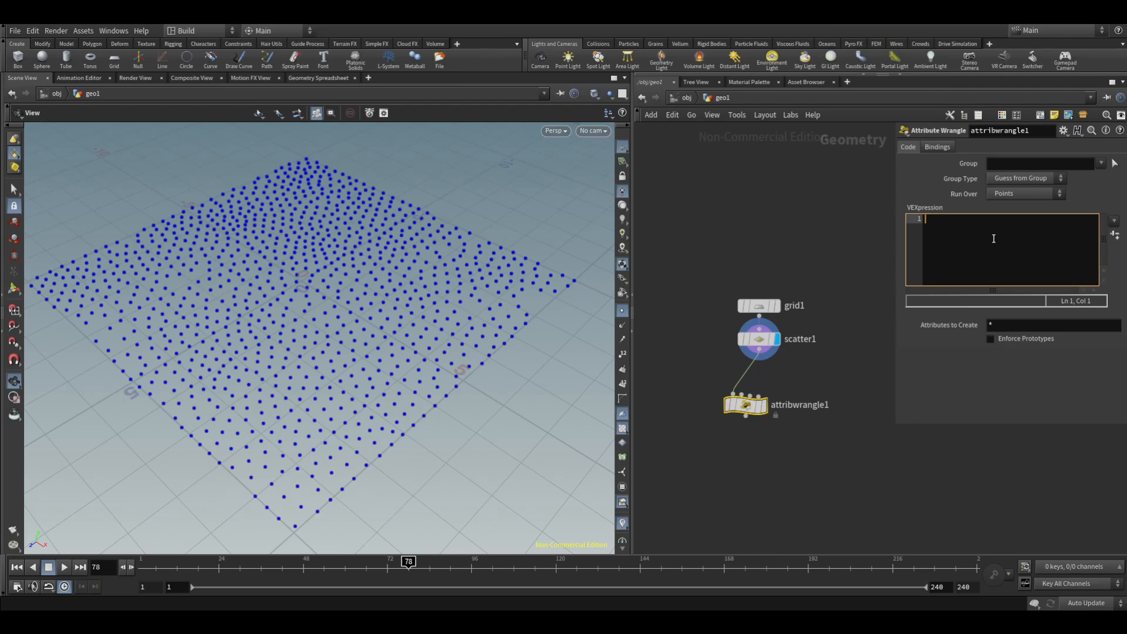
{"action": "type", "text": "i@id ="}
{"action": "key", "text": "BackSpace"}
{"action": "key", "text": "BackSpace"}
{"action": "key", "text": "BackSpace"}
{"action": "key", "text": "BackSpace"}
{"action": "key", "text": "BackSpace"}
{"action": "type", "text": "@id = "}
{"action": "type", "text": "@tnum +1;"}
{"action": "key", "text": "Return"}
{"action": "key", "text": "Up"}
{"action": "key", "text": "Right"}
{"action": "key", "text": "Right"}
{"action": "key", "text": "Right"}
{"action": "key", "text": "Right"}
{"action": "type", "text": "P"}
{"action": "key", "text": "BackSpace"}
{"action": "type", "text": "p"}
- Add a second VEX line v@rest_pos = @P; and align attribwrangle1 directly beneath scatter1
{"action": "key", "text": "Down"}
{"action": "type", "text": "v"}
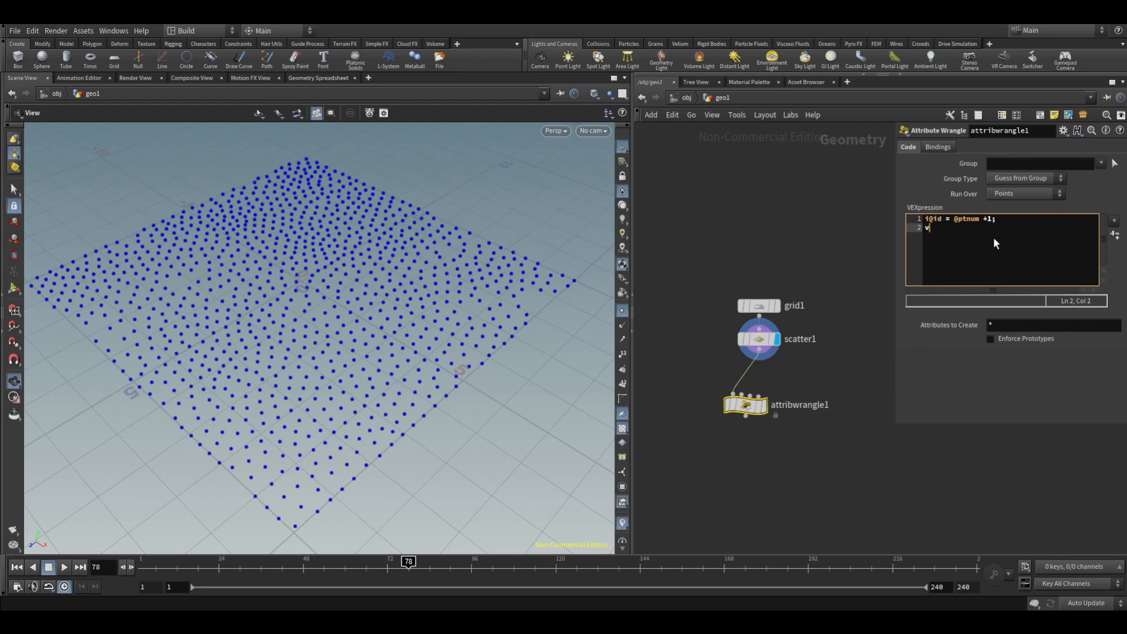
{"action": "type", "text": "@rest_pos = @P;"}
{"action": "left_click_drag", "start_coordinate": [745, 404], "coordinate": [760, 374]}
{"action": "key", "text": "Tab"}
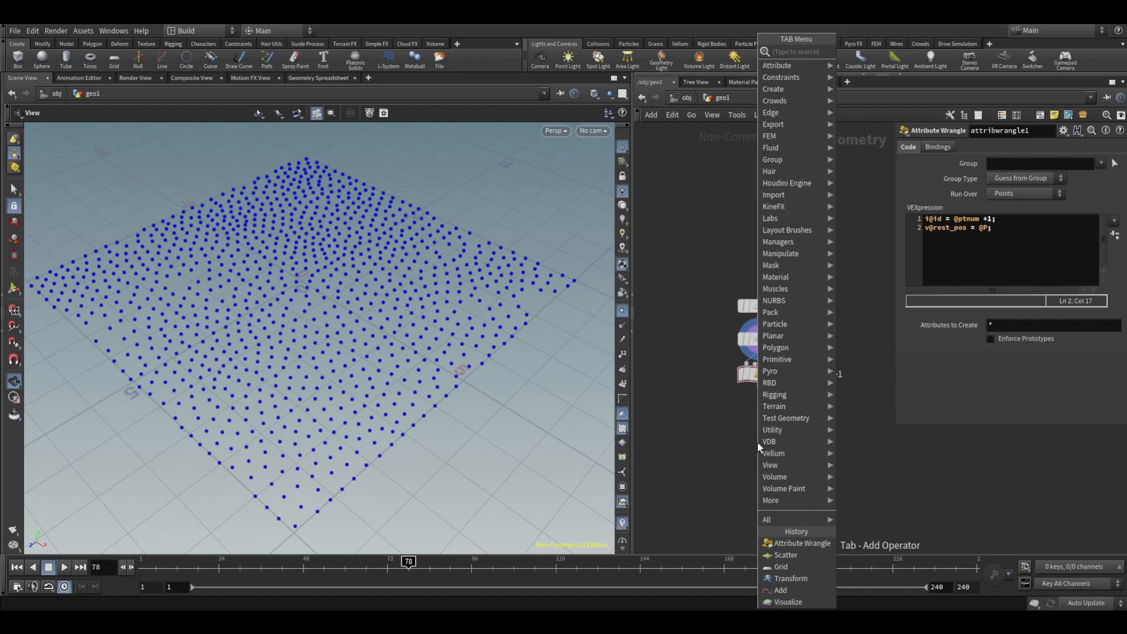
{"action": "type", "text": "copy"}
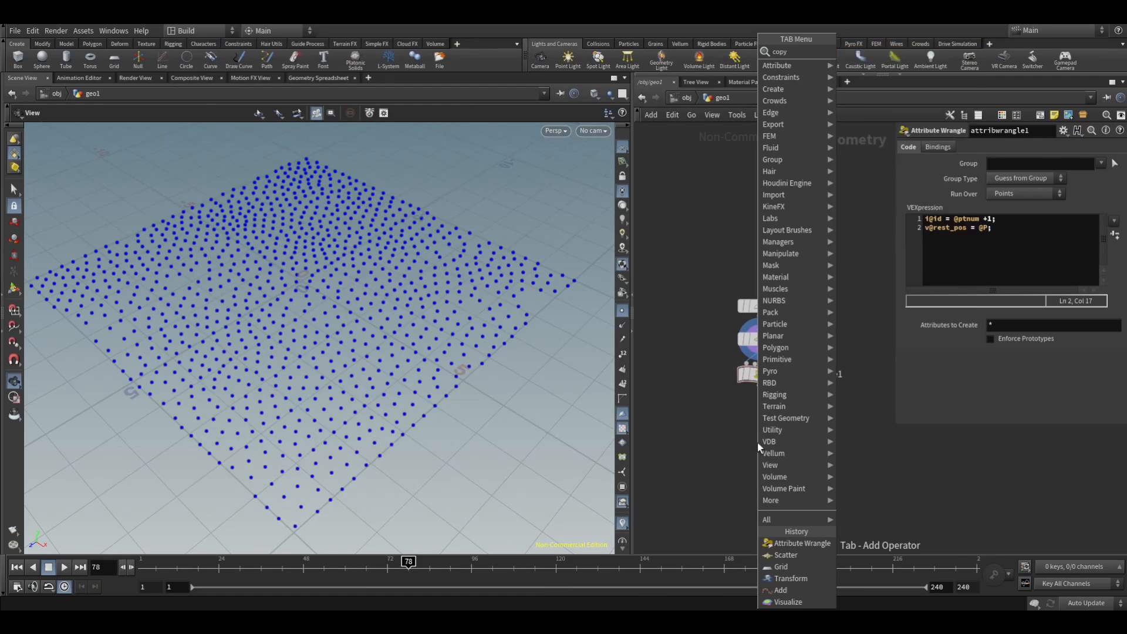
{"action": "key", "text": "BackSpace"}
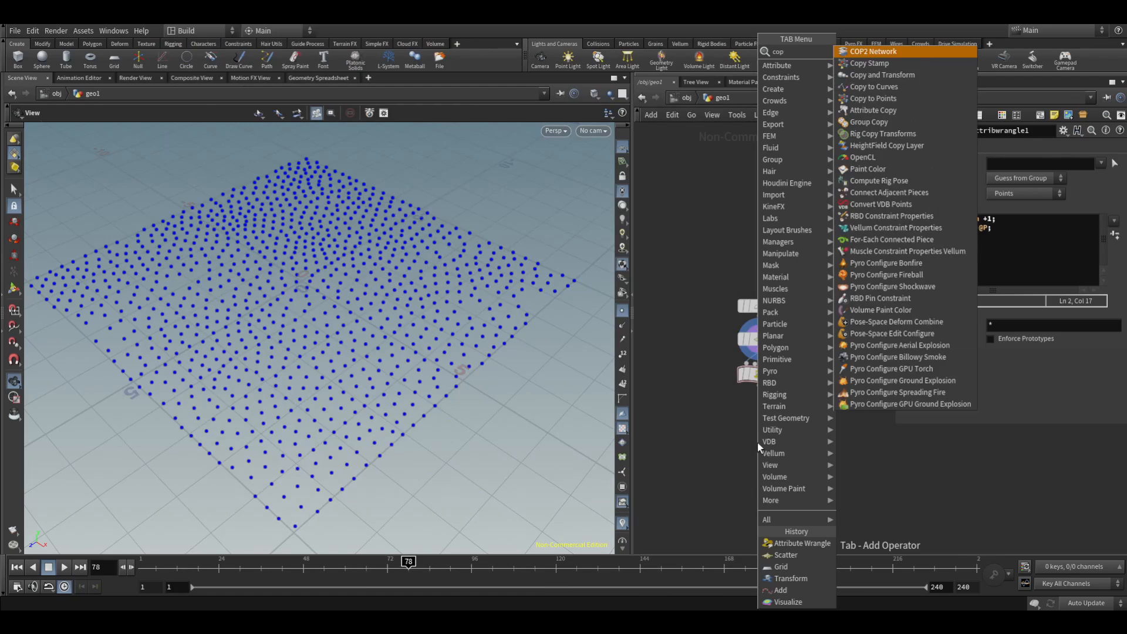
{"action": "type", "text": "y t"}
{"action": "key", "text": "Return"}
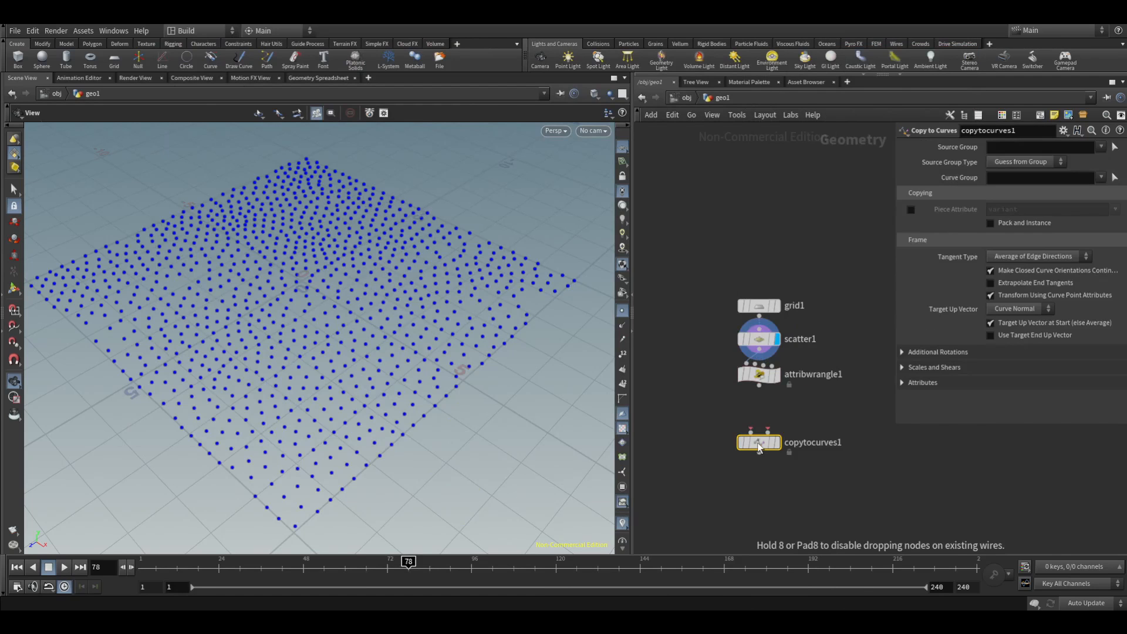
{"action": "key", "text": "ctrl+z"}
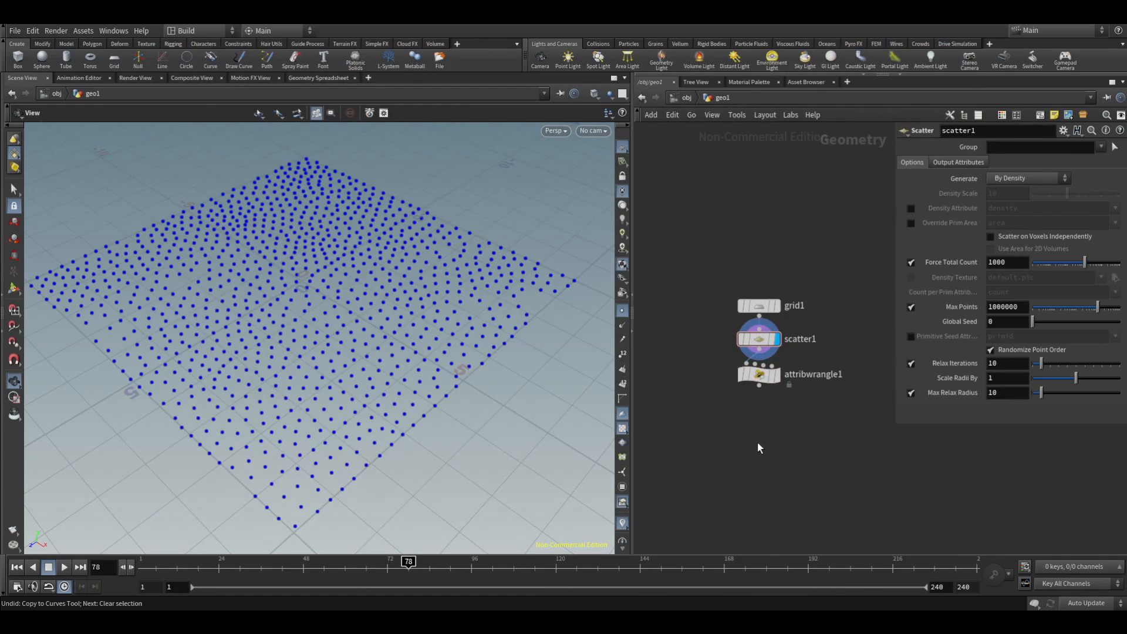
- Add a Copy to Points node below attribwrangle1
{"action": "key", "text": "Tab"}
{"action": "type", "text": "copy to"}
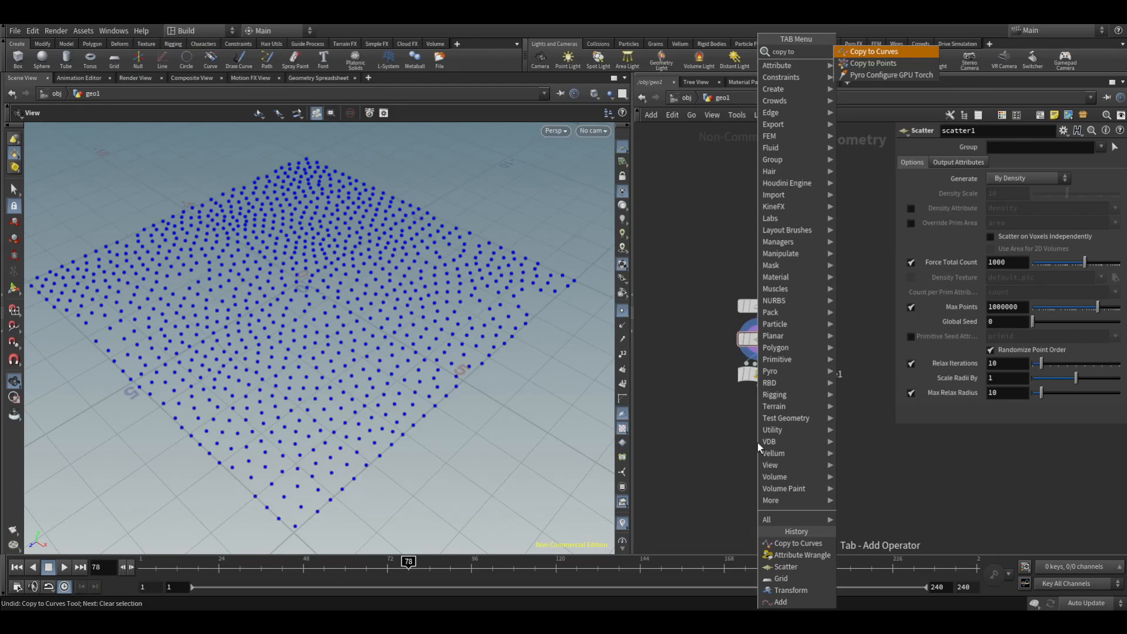
{"action": "key", "text": "Down"}
{"action": "key", "text": "Return"}
{"action": "left_click", "coordinate": [757, 443]}
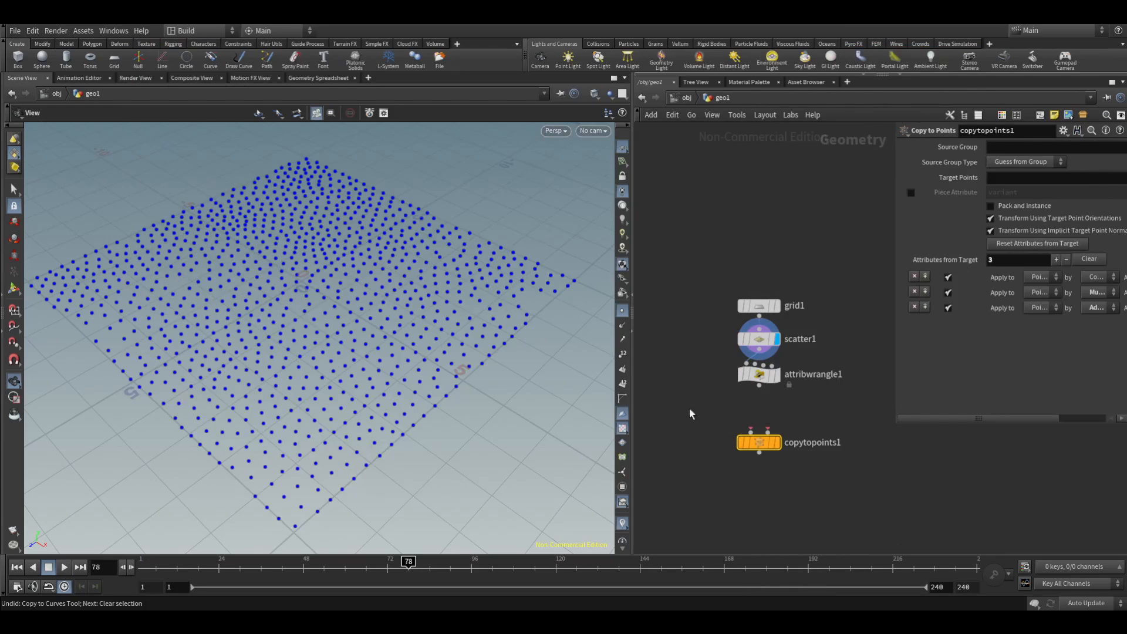
- Add a Circle node, wire circle1 and attribwrangle1 into copytopoints1 as source and target points, and display the copies
{"action": "key", "text": "Tab"}
{"action": "type", "text": "circle"}
{"action": "key", "text": "Return"}
{"action": "left_click", "coordinate": [677, 394]}
{"action": "mouse_move", "coordinate": [677, 403]}
{"action": "left_mouse_down"}
{"action": "mouse_move", "coordinate": [722, 433]}
{"action": "mouse_move", "coordinate": [752, 432]}
{"action": "left_mouse_up"}
{"action": "left_click_drag", "start_coordinate": [759, 386], "coordinate": [747, 445]}
{"action": "left_click", "coordinate": [777, 442]}
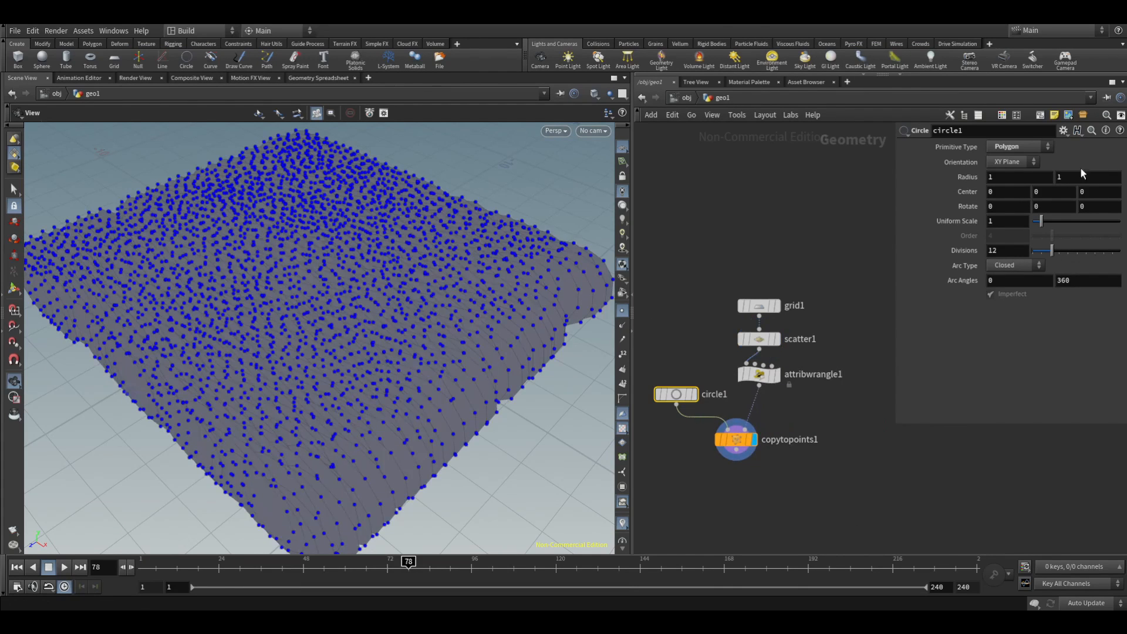
- Set circle1's orientation to ZX Plane and its uniform scale to 0.07
{"action": "left_click", "coordinate": [1014, 163]}
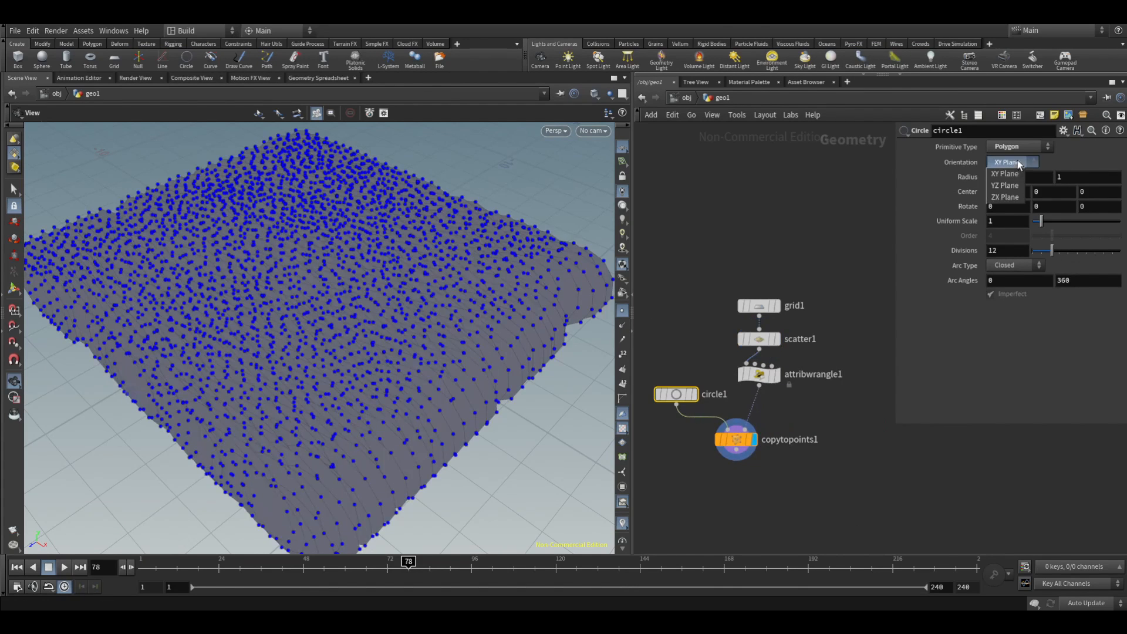
{"action": "left_click", "coordinate": [1009, 200]}
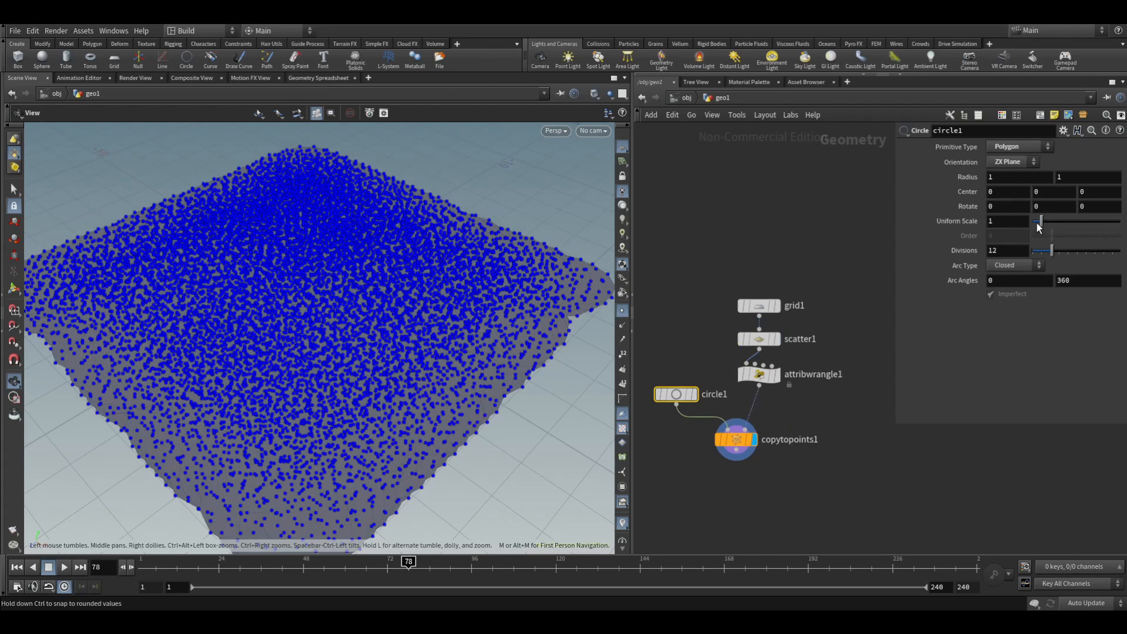
{"action": "left_click_drag", "start_coordinate": [1041, 222], "coordinate": [1033, 223]}
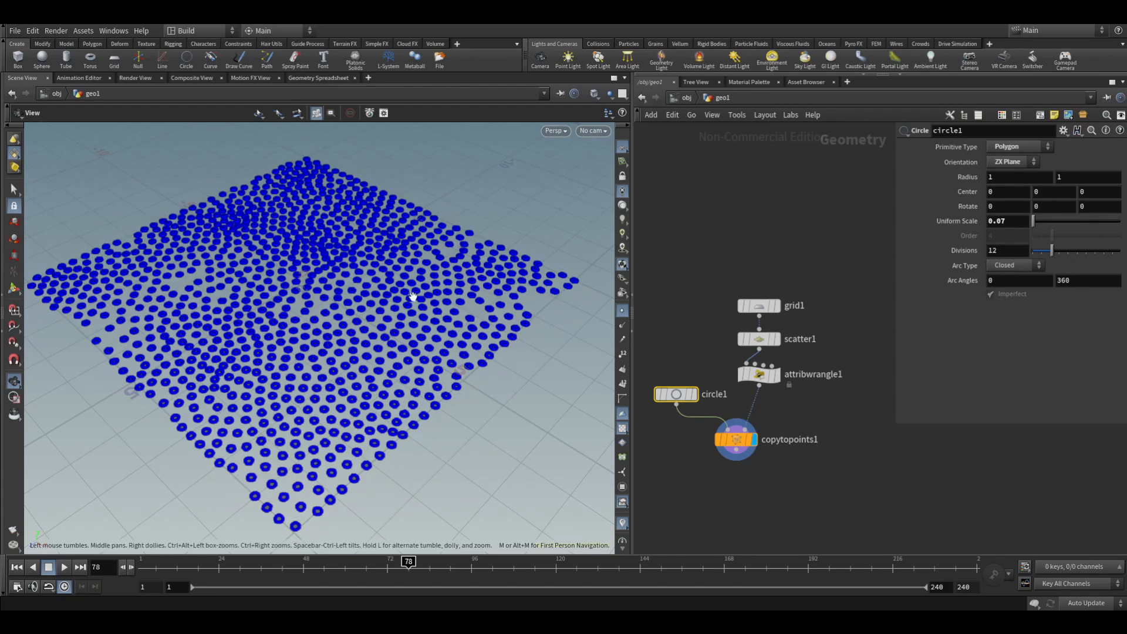
- Hide the point markers in the viewport and reduce circle1's uniform scale to 0.0265
{"action": "left_click", "coordinate": [623, 310]}
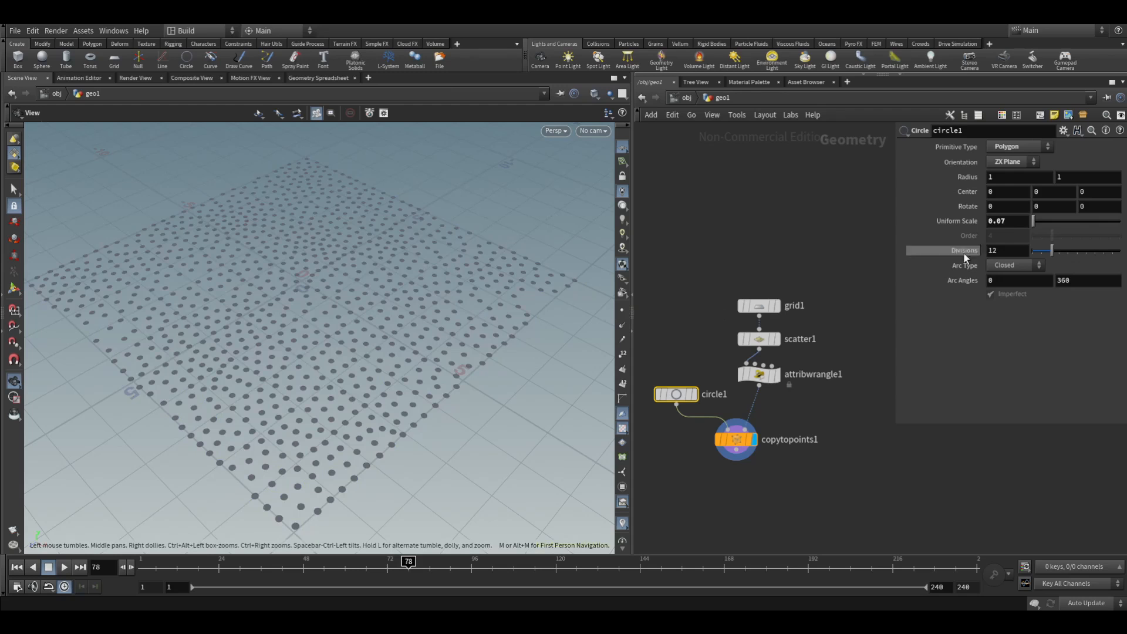
{"action": "middle_click_drag", "start_coordinate": [1012, 224], "coordinate": [1084, 360]}
- Add a second Scatter node below copytopoints1
{"action": "middle_click_drag", "start_coordinate": [813, 498], "coordinate": [825, 425]}
{"action": "key", "text": "Tab"}
{"action": "type", "text": "scat"}
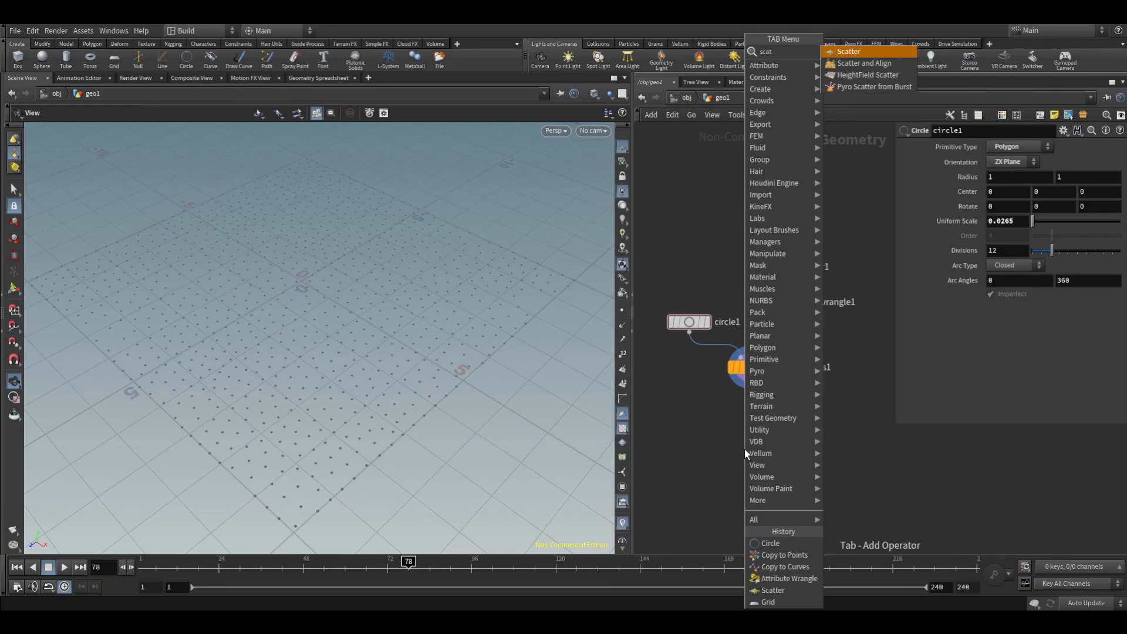
{"action": "key", "text": "Return"}
{"action": "left_click", "coordinate": [744, 450]}
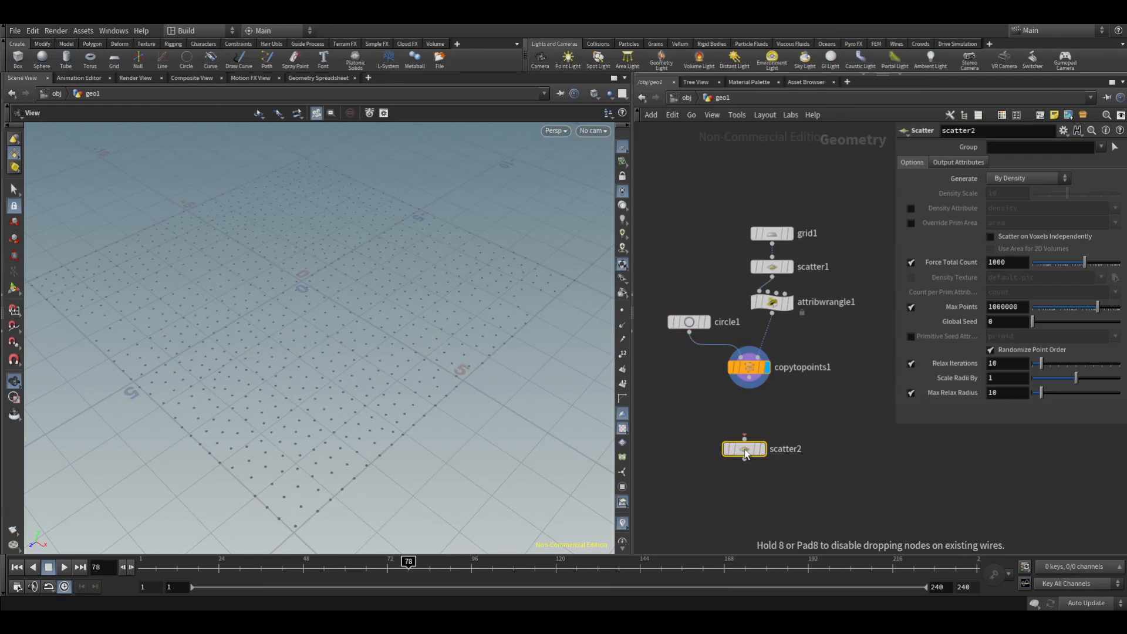
- Wire copytopoints1 into scatter2, display it, and set scatter2's Force Total Count to 13232
{"action": "left_click_drag", "start_coordinate": [754, 382], "coordinate": [752, 418]}
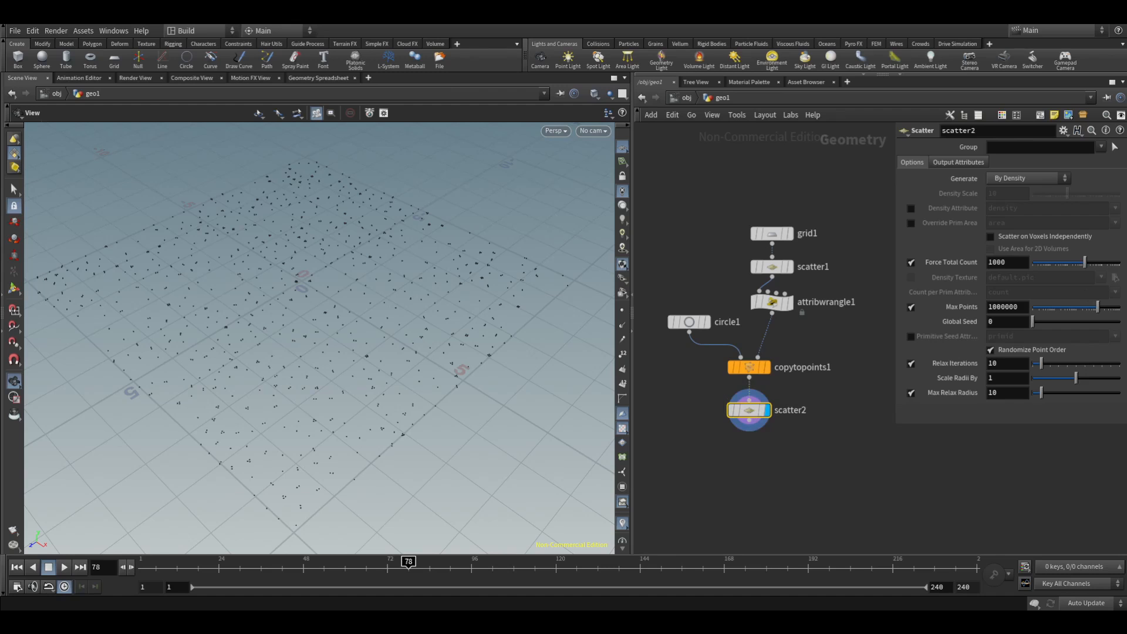
{"action": "left_click_drag", "start_coordinate": [1085, 262], "coordinate": [1106, 266]}
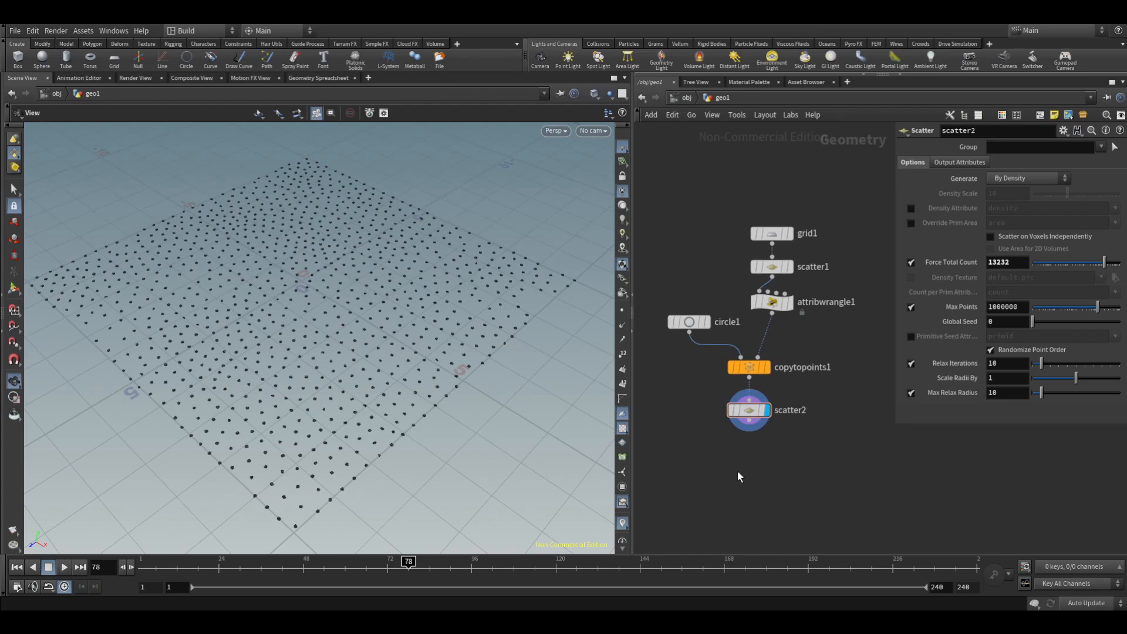
{"action": "key", "text": "Tab"}
{"action": "type", "text": "wr"}
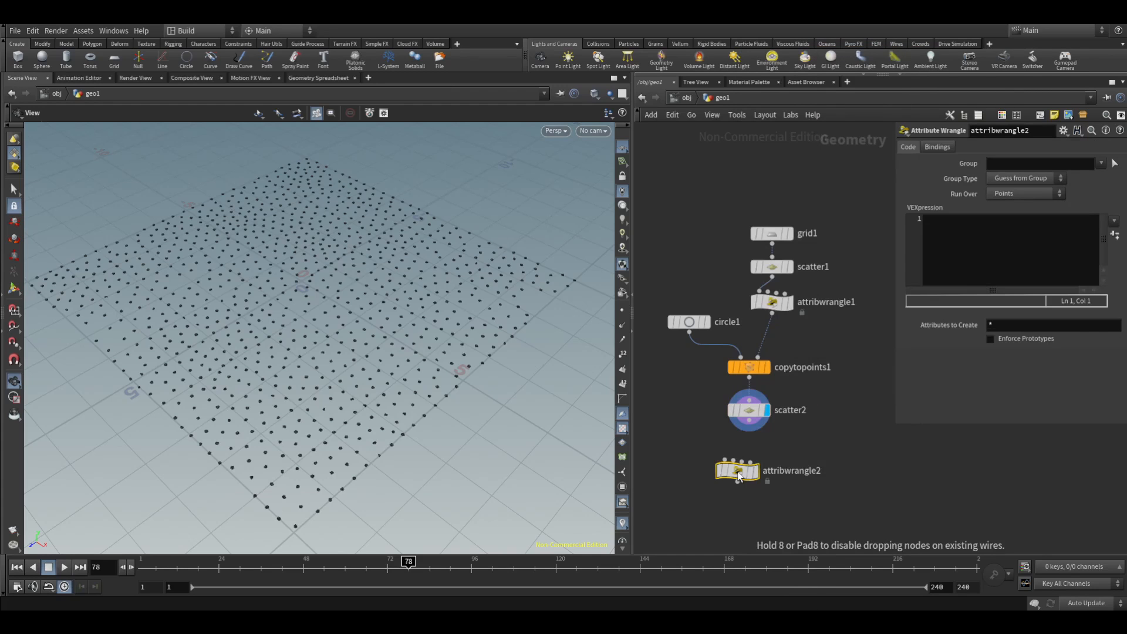
{"action": "mouse_move", "coordinate": [749, 432]}
{"action": "left_mouse_down"}
{"action": "mouse_move", "coordinate": [721, 458]}
{"action": "mouse_move", "coordinate": [743, 466]}
{"action": "mouse_move", "coordinate": [749, 443]}
{"action": "left_mouse_up"}
{"action": "left_click", "coordinate": [983, 262]}
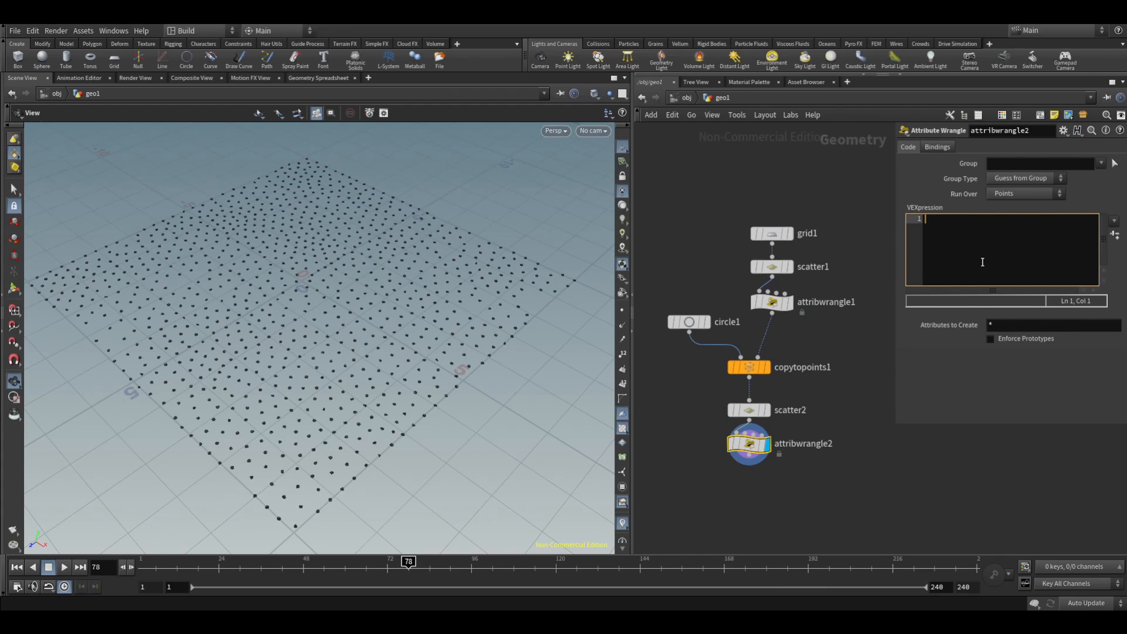
{"action": "type", "text": "i@id_2 = @ptnum + 1;"}
{"action": "key", "text": "Return"}
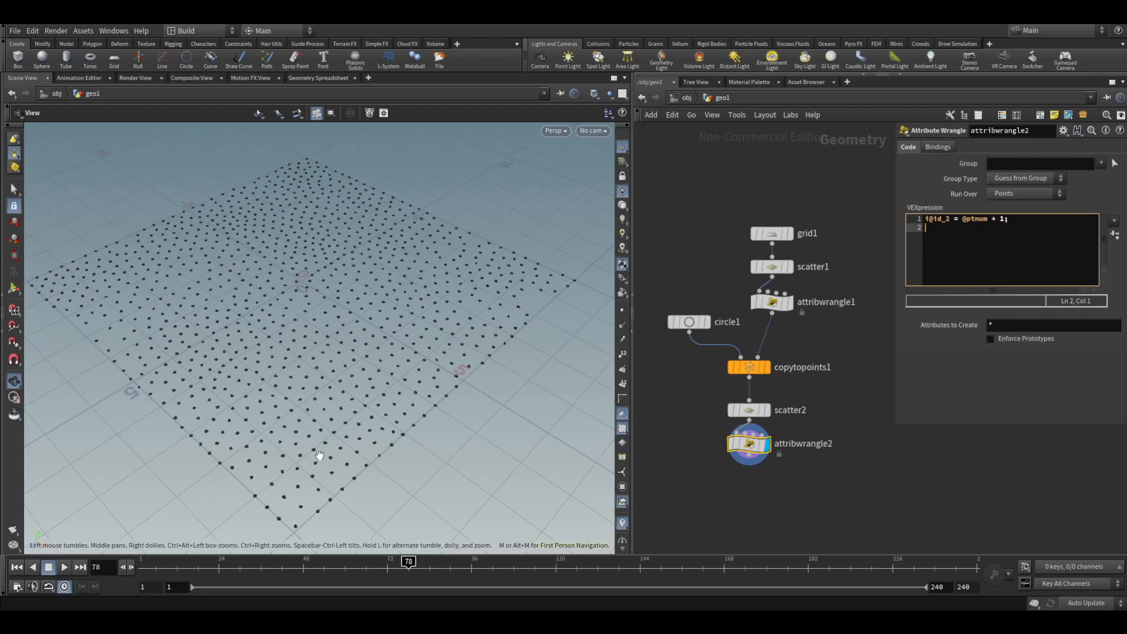
- Add a second line to attribwrangle2's expression: v@dir = normalize(@P - v@rest_pos);
{"action": "scroll", "coordinate": [320, 455], "scroll_direction": "up", "scroll_amount": 5}
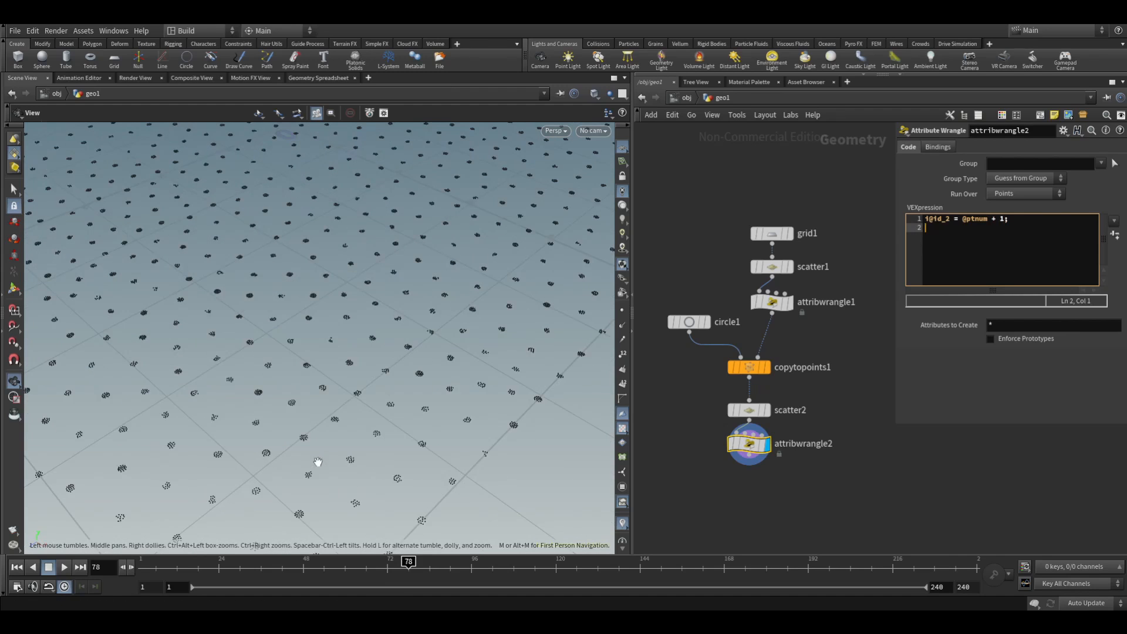
{"action": "left_click", "coordinate": [749, 411]}
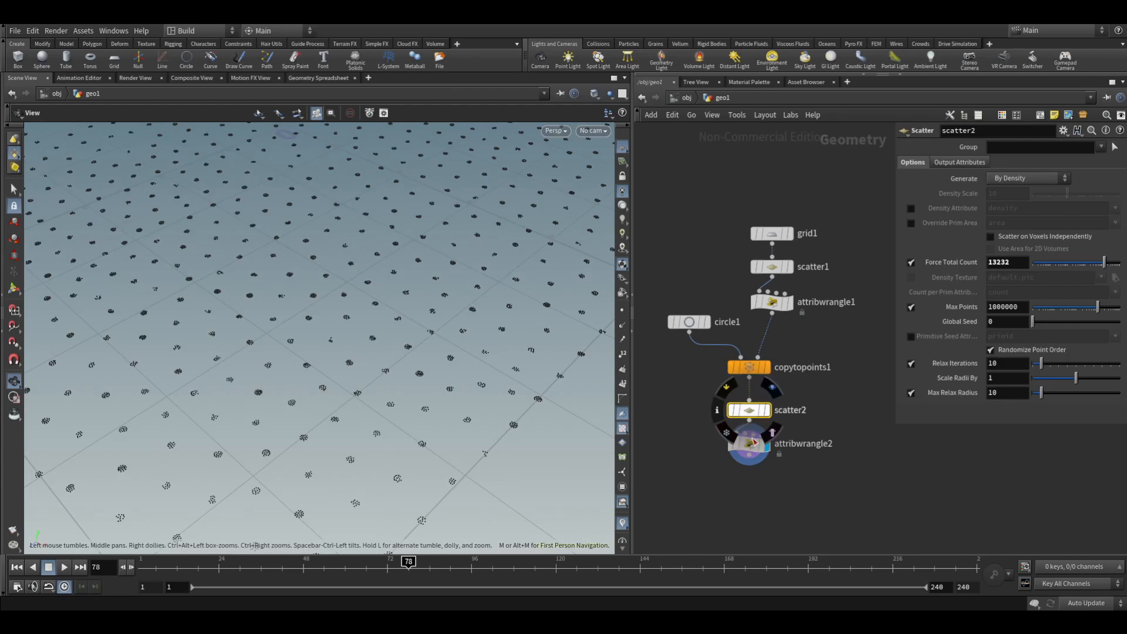
{"action": "scroll", "coordinate": [298, 402], "scroll_direction": "down", "scroll_amount": 5}
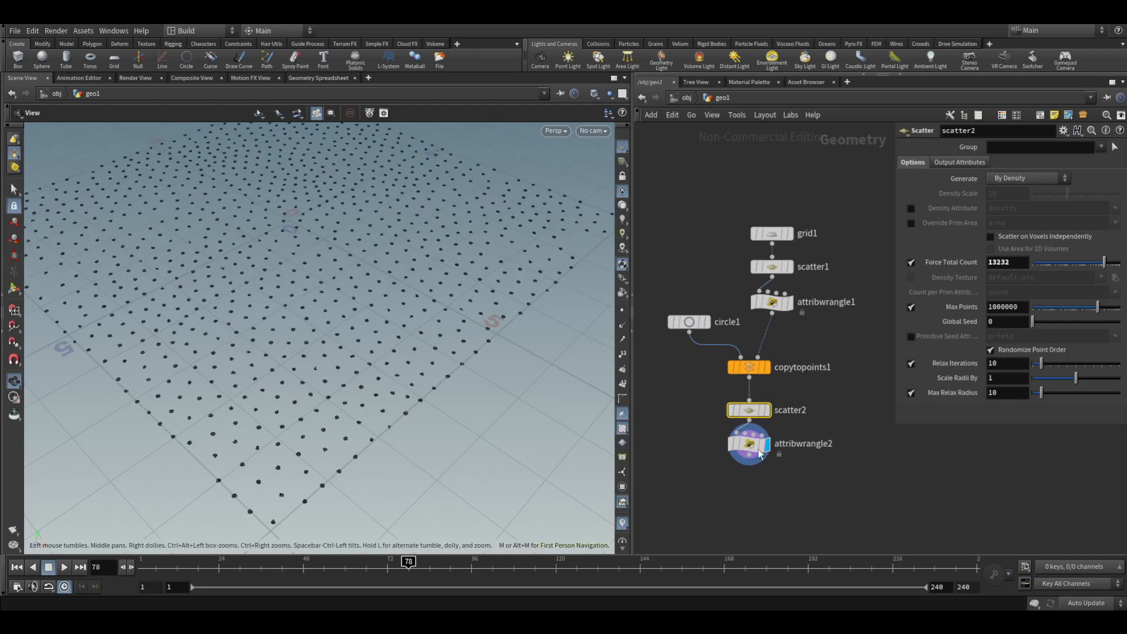
{"action": "left_click", "coordinate": [766, 301]}
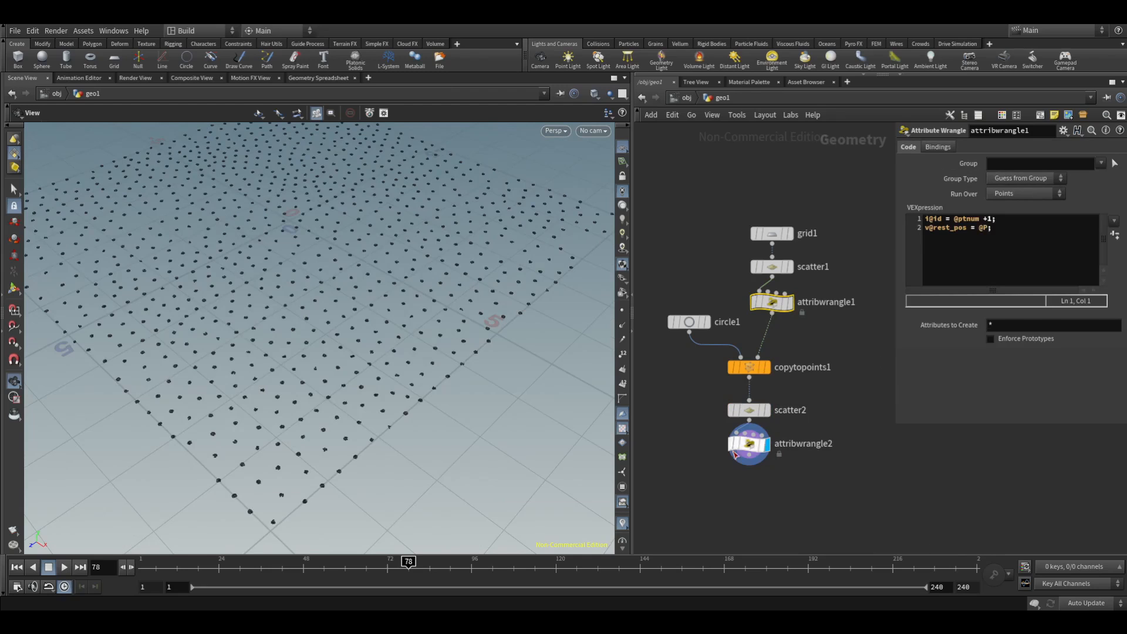
{"action": "left_click", "coordinate": [734, 454]}
{"action": "left_click", "coordinate": [1031, 223]}
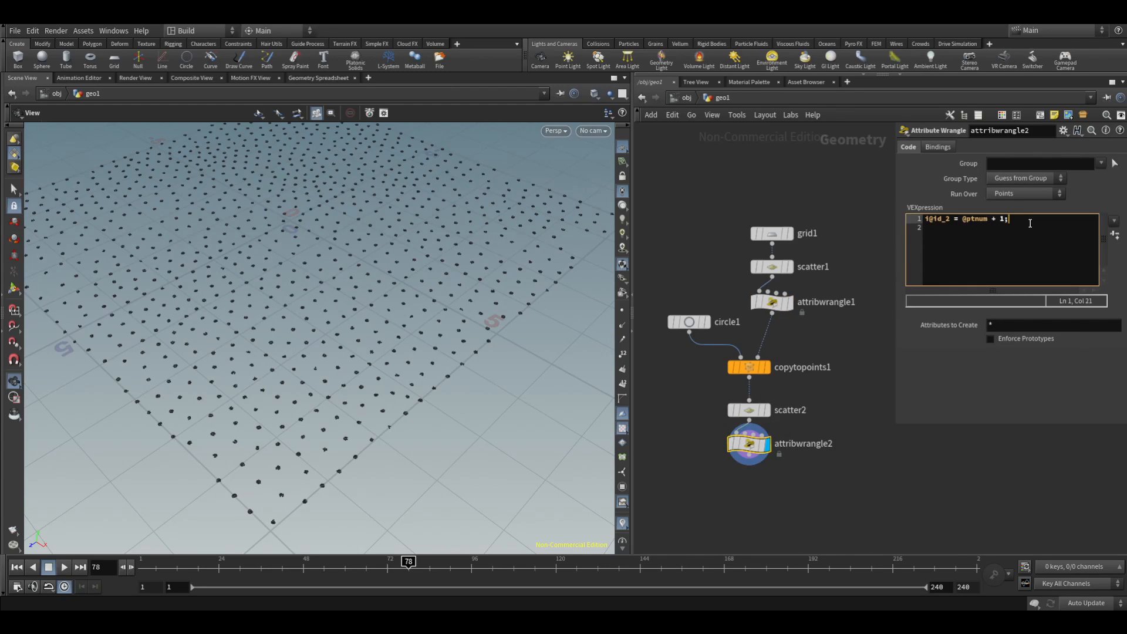
{"action": "key", "text": "Return"}
{"action": "type", "text": "v@dir = normlaize();"}
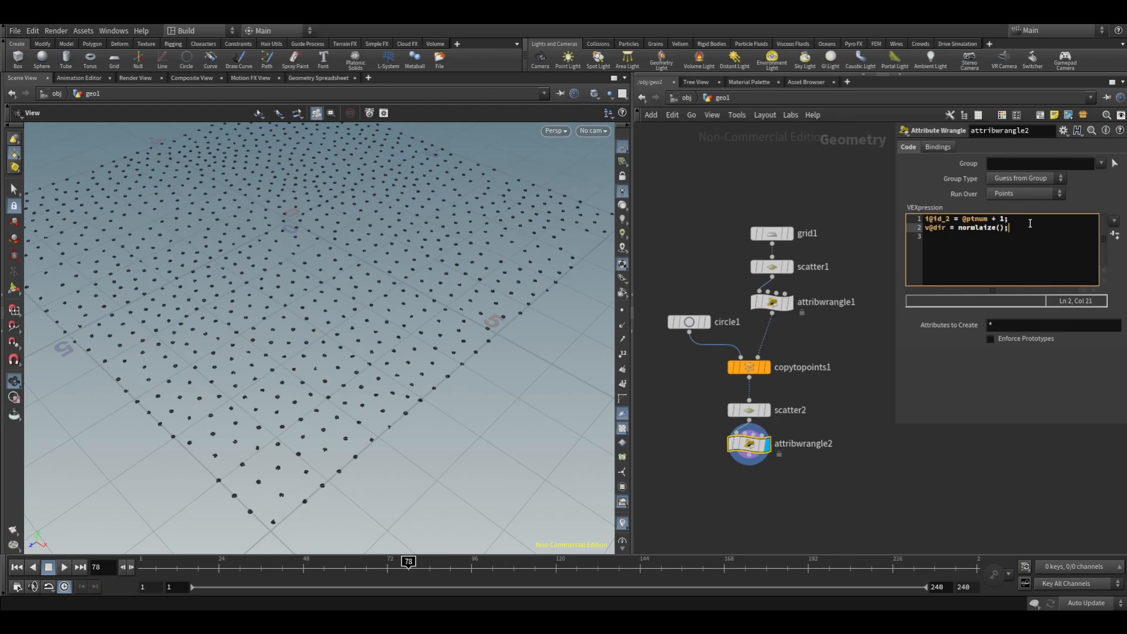
{"action": "key", "text": "Left"}
{"action": "key", "text": "BackSpace"}
{"action": "type", "text": "a"}
{"action": "key", "text": "Right"}
{"action": "key", "text": "Right"}
{"action": "type", "text": "@P - v@rest_po"}
- Add a Visualize node, wire attribwrangle2 into it, and display it
{"action": "key", "text": "Tab"}
{"action": "type", "text": "visua"}
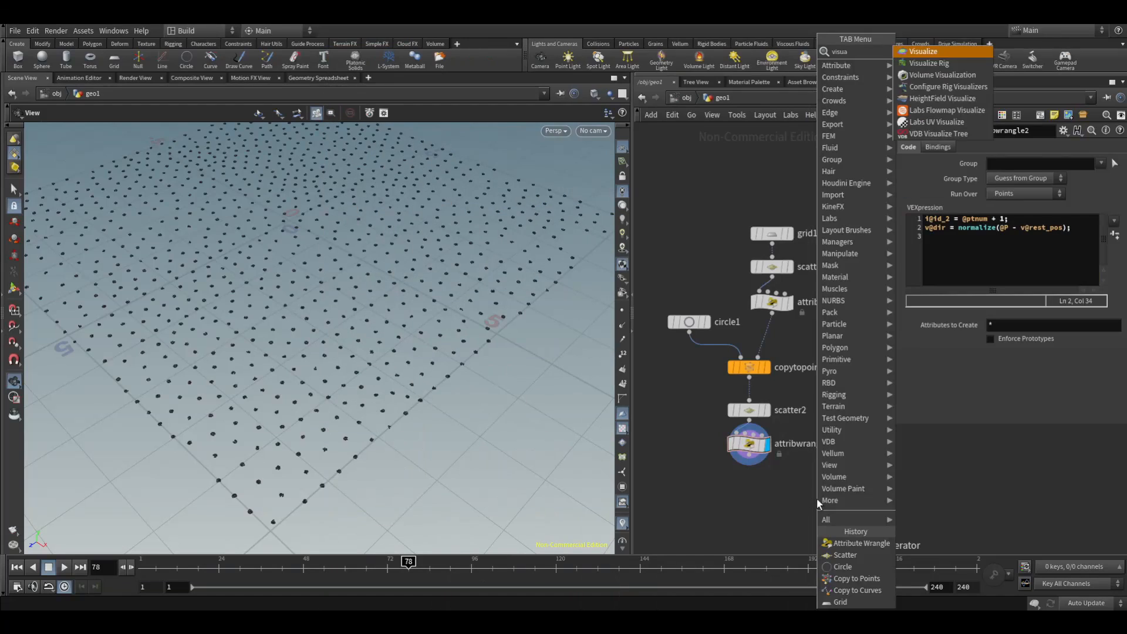
{"action": "key", "text": "Return"}
{"action": "left_click", "coordinate": [790, 499]}
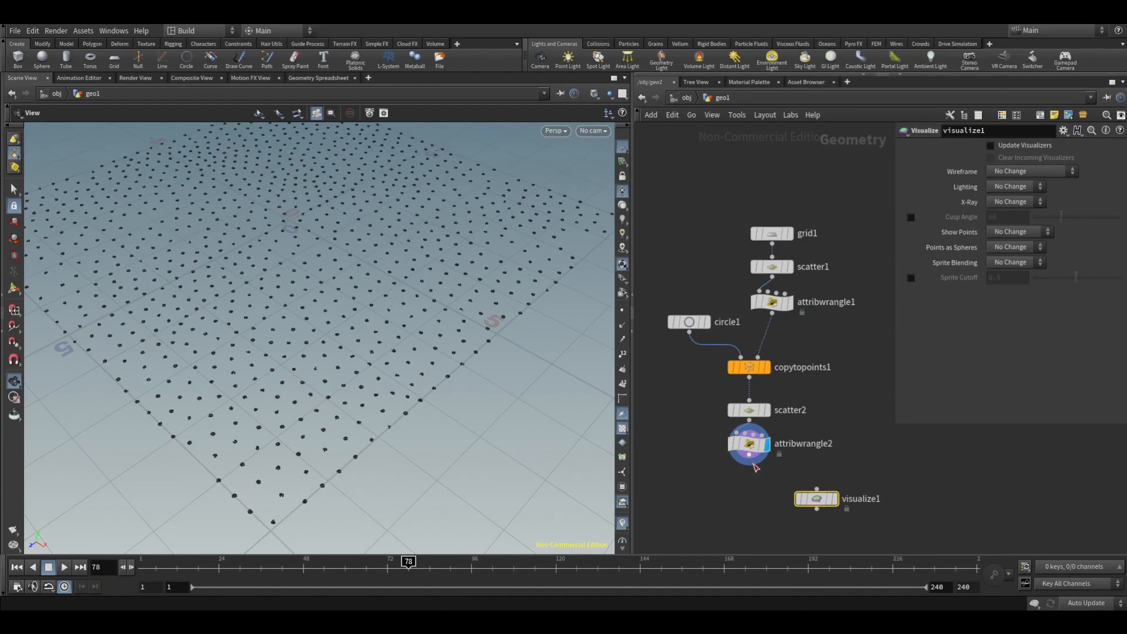
{"action": "left_click_drag", "start_coordinate": [756, 467], "coordinate": [817, 492]}
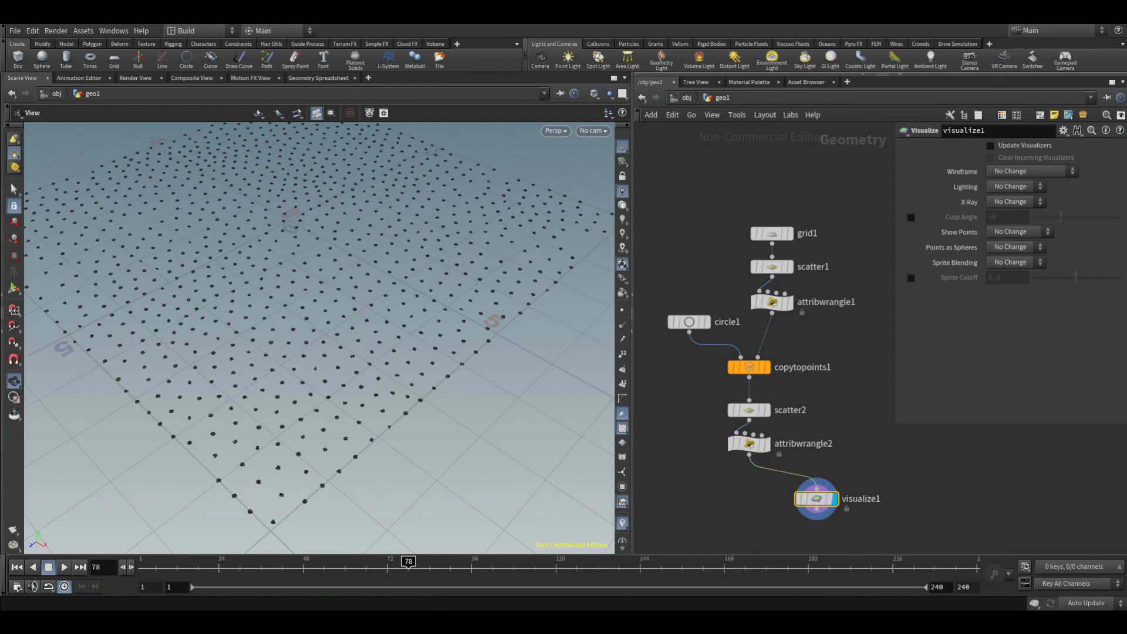
- Add a Marker visualizer to visualize1 with the Vector style and the attribute dir
{"action": "left_click", "coordinate": [1063, 130]}
{"action": "mouse_move", "coordinate": [1013, 255]}
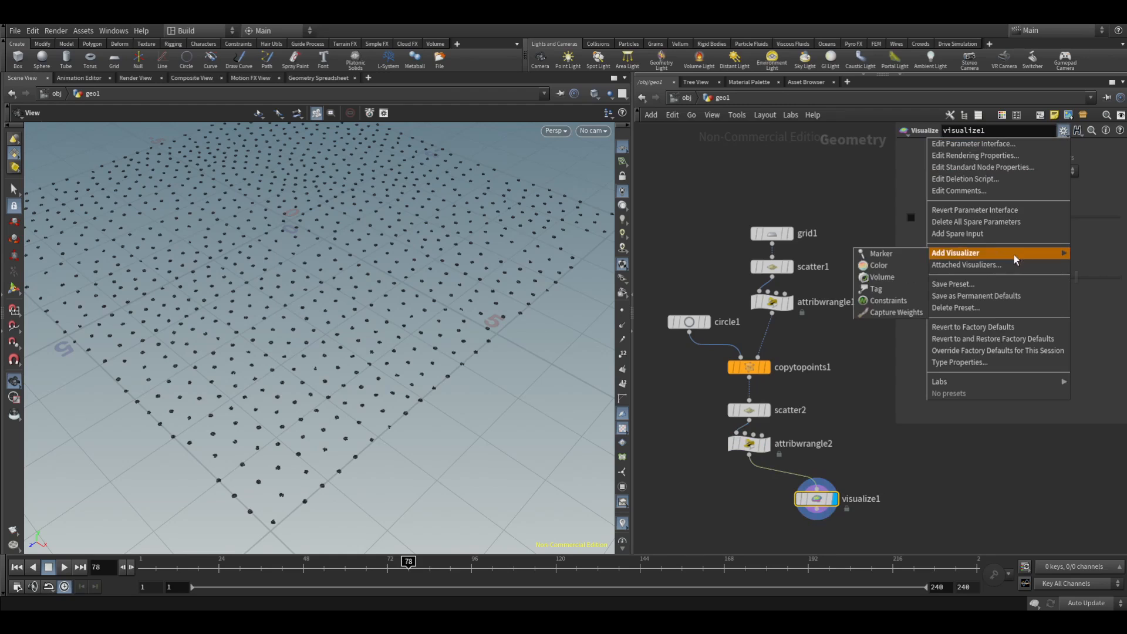
{"action": "left_click", "coordinate": [880, 255]}
{"action": "left_click", "coordinate": [1016, 284]}
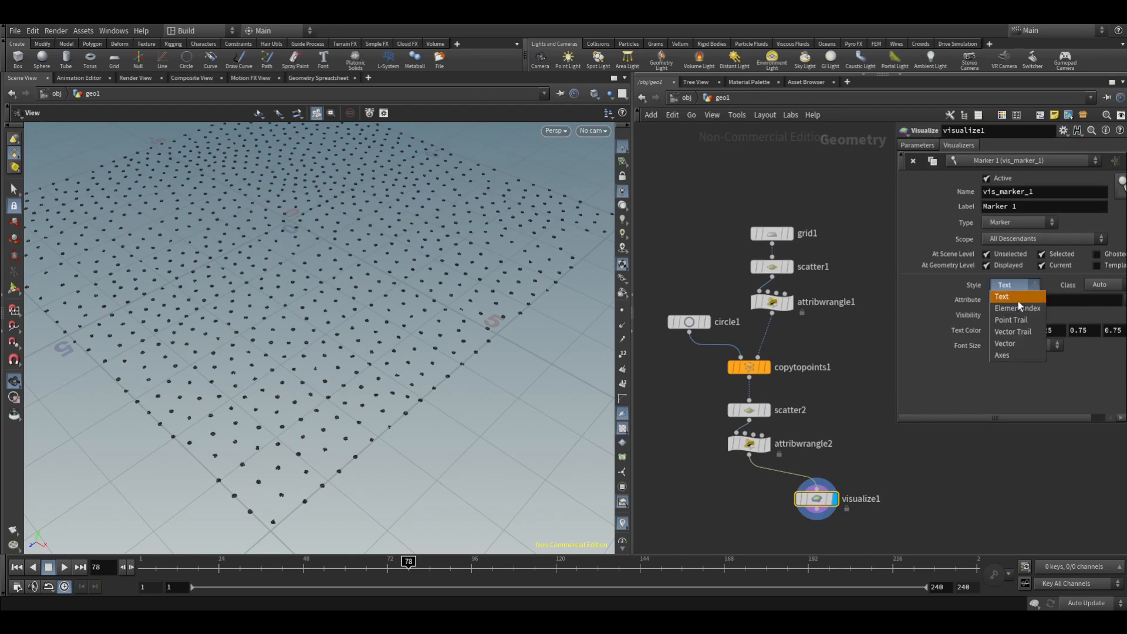
{"action": "left_click", "coordinate": [1012, 347]}
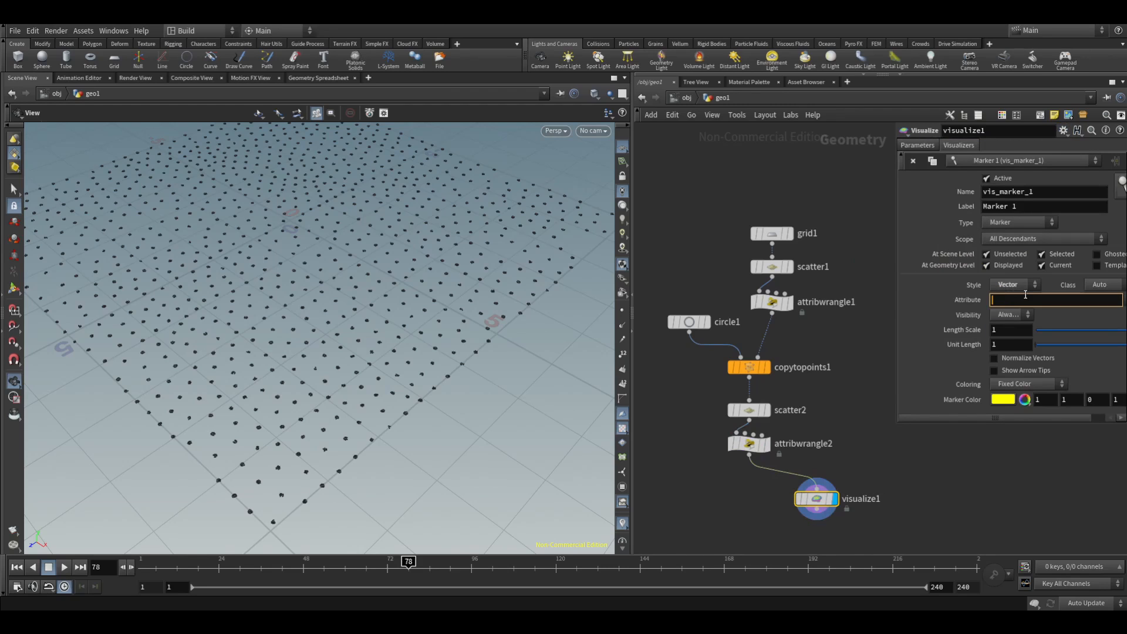
{"action": "key", "text": "Return"}
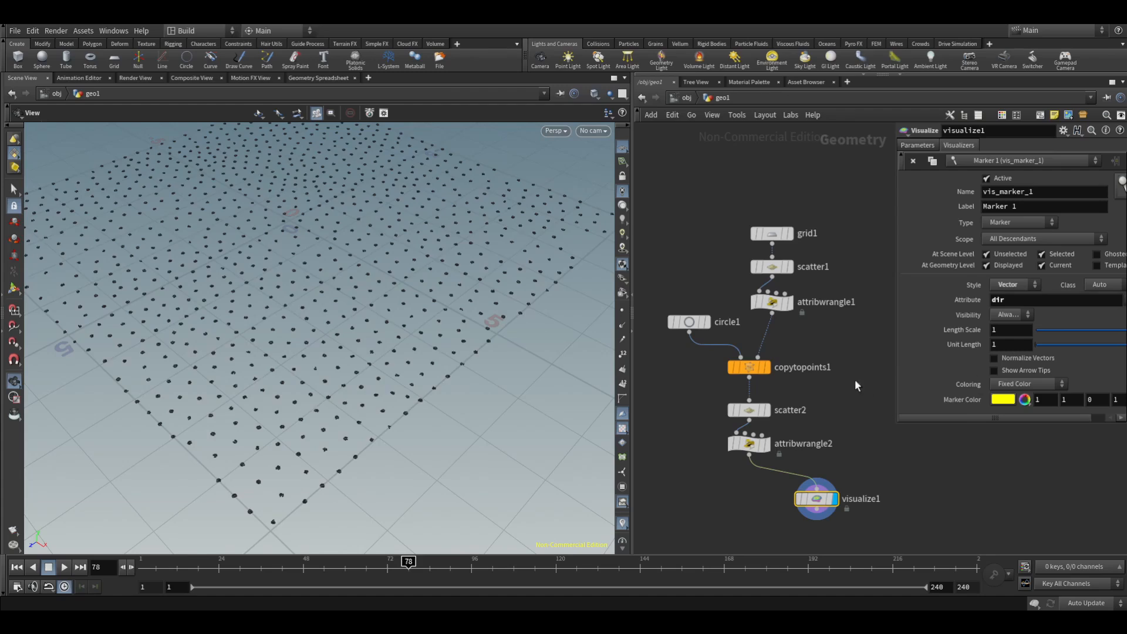
- Set the marker's Length Scale to 0.108 and inspect the direction vectors around the circles
{"action": "left_click_drag", "start_coordinate": [1060, 332], "coordinate": [1047, 331]}
{"action": "scroll", "coordinate": [314, 443], "scroll_direction": "up", "scroll_amount": 5}
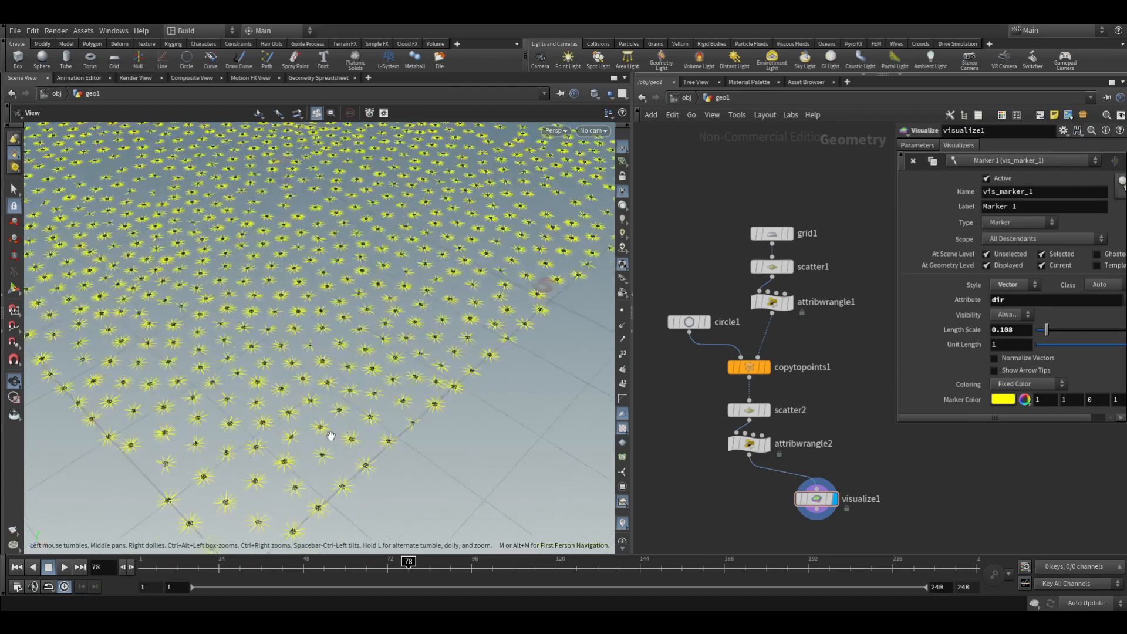
{"action": "middle_click_drag", "start_coordinate": [314, 406], "coordinate": [473, 280]}
{"action": "scroll", "coordinate": [445, 286], "scroll_direction": "down", "scroll_amount": 3}
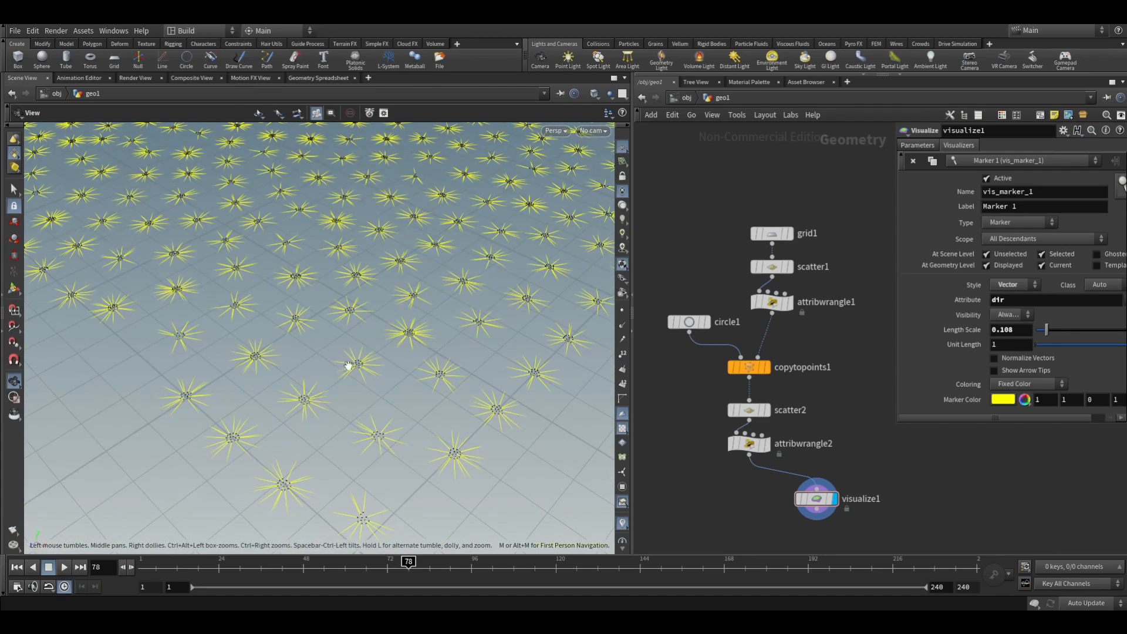
{"action": "left_click_drag", "start_coordinate": [352, 364], "coordinate": [337, 383]}
{"action": "right_click_drag", "start_coordinate": [337, 382], "coordinate": [390, 294]}
{"action": "middle_click_drag", "start_coordinate": [390, 293], "coordinate": [390, 370]}
- Add an Add node beside circle1, display it, and enable Point 0 at the origin
{"action": "middle_click_drag", "start_coordinate": [675, 402], "coordinate": [799, 421]}
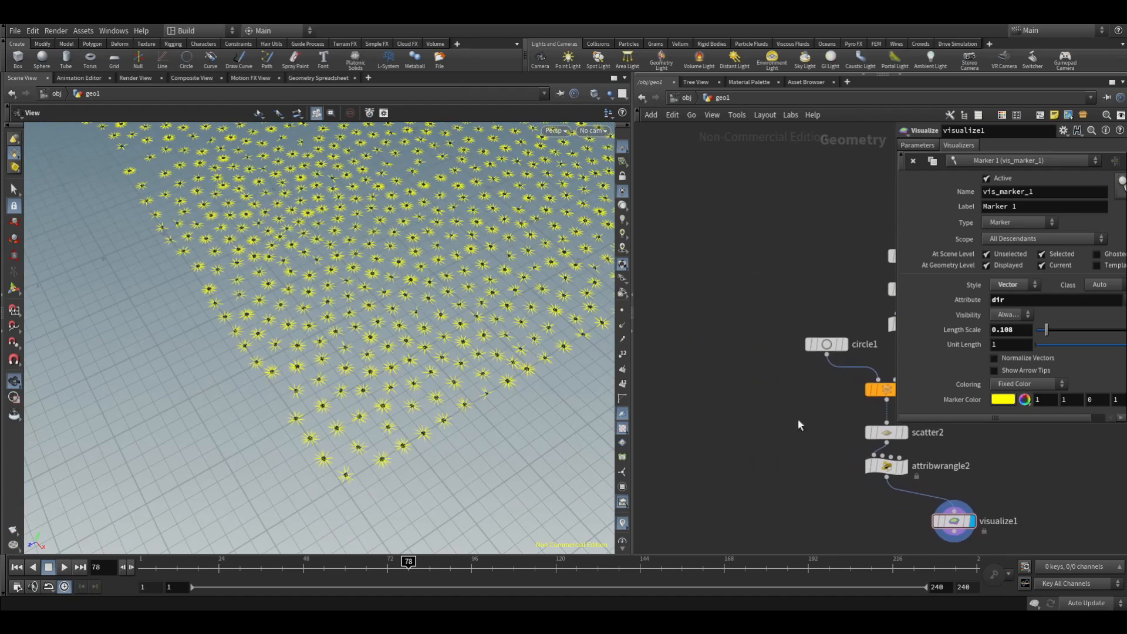
{"action": "key", "text": "Tab"}
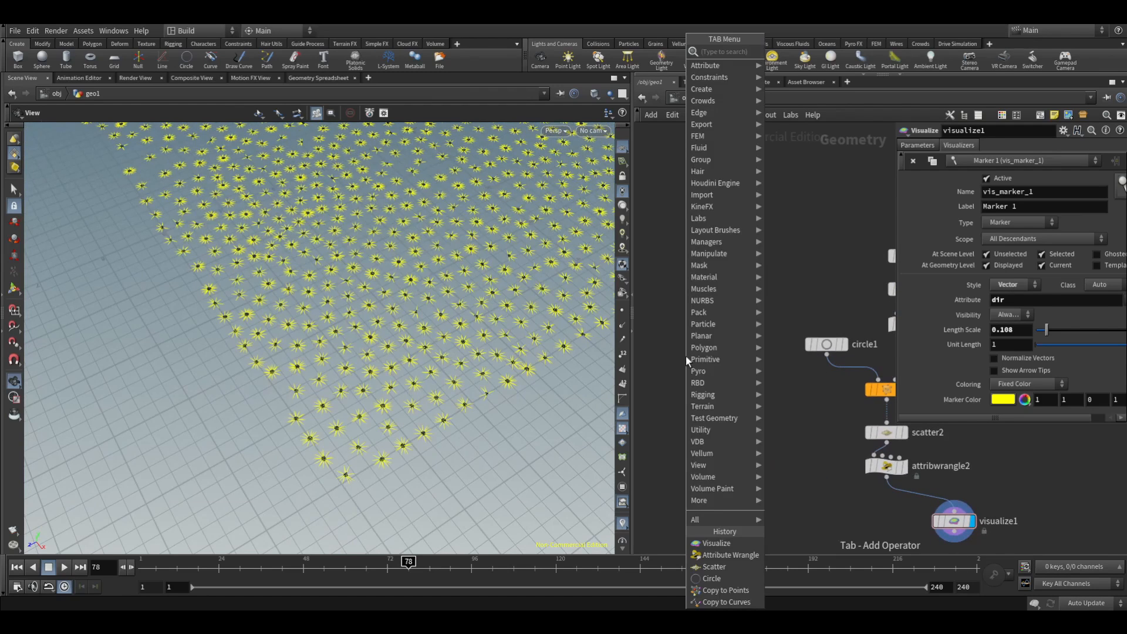
{"action": "type", "text": "add"}
{"action": "key", "text": "Return"}
{"action": "left_click", "coordinate": [686, 357]}
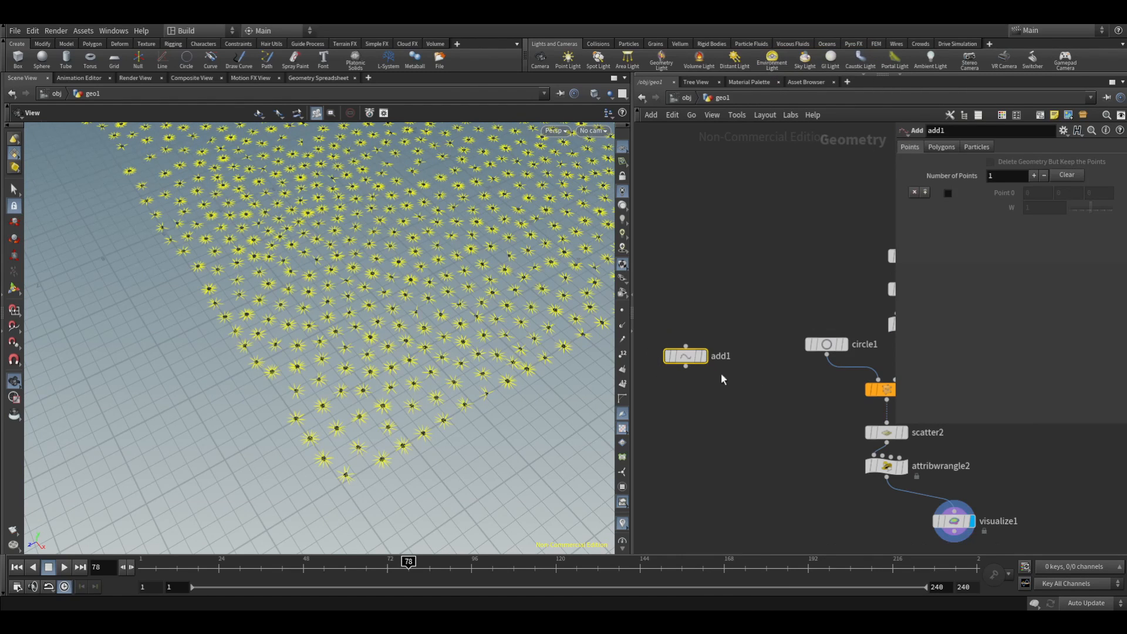
{"action": "left_click", "coordinate": [704, 355]}
{"action": "left_click", "coordinate": [948, 193]}
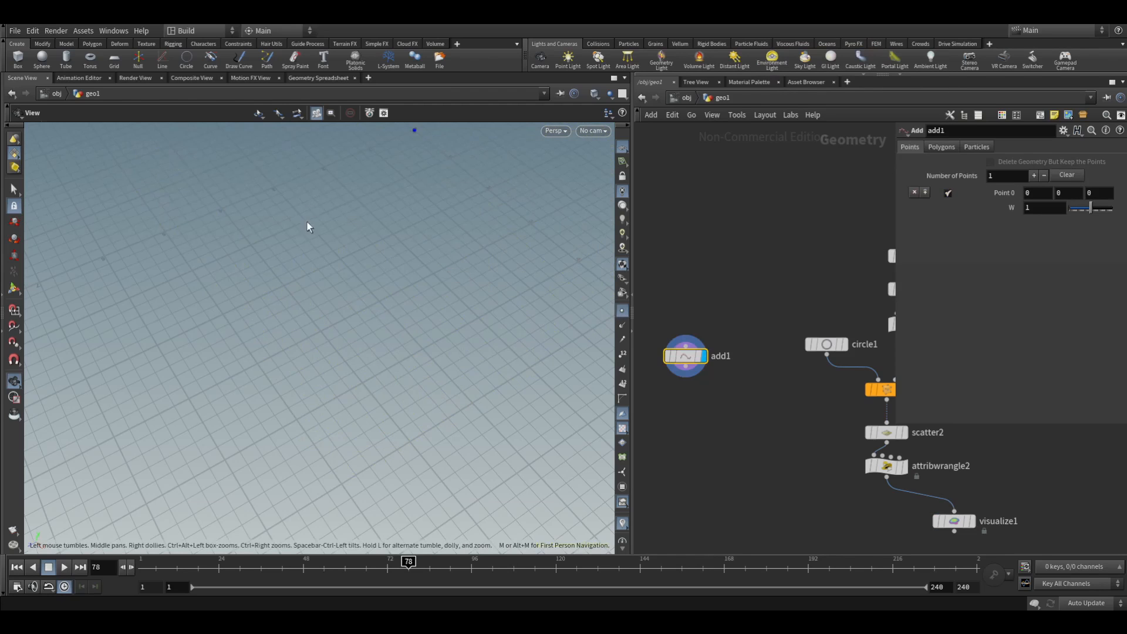
- Template scatter2 so its points serve as a reference while add1 is displayed
{"action": "left_click_drag", "start_coordinate": [393, 178], "coordinate": [334, 294]}
{"action": "middle_click_drag", "start_coordinate": [787, 470], "coordinate": [761, 368]}
{"action": "left_click", "coordinate": [792, 348]}
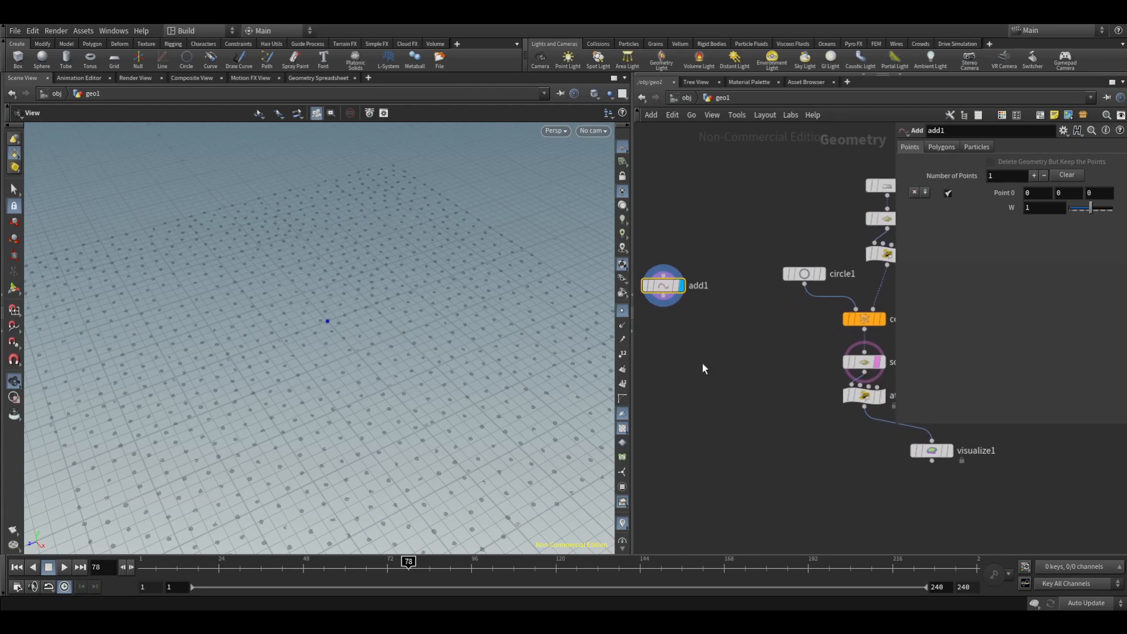
- Add a Transform node, wire it below add1, and display it
{"action": "key", "text": "Tab"}
{"action": "type", "text": "tranf"}
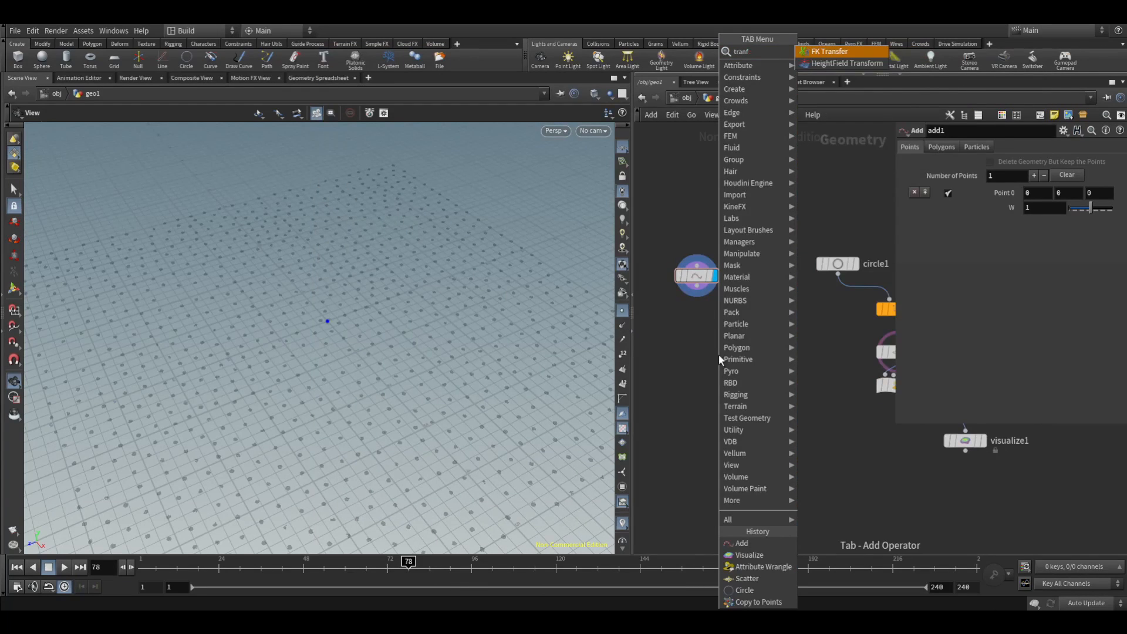
{"action": "key", "text": "BackSpace"}
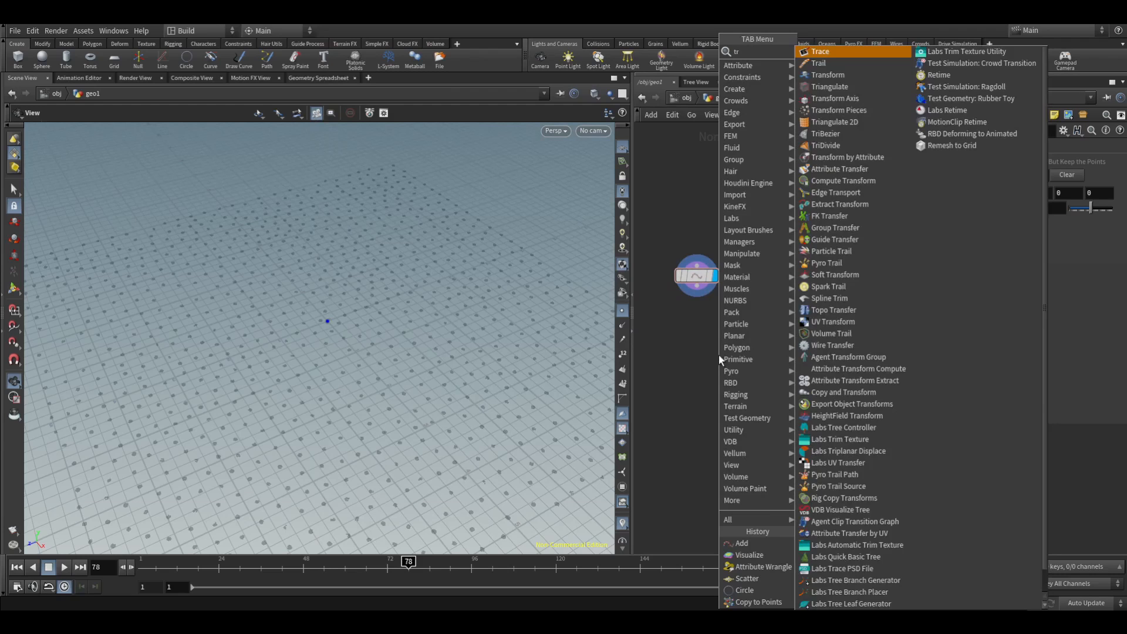
{"action": "type", "text": "sfo"}
{"action": "key", "text": "Return"}
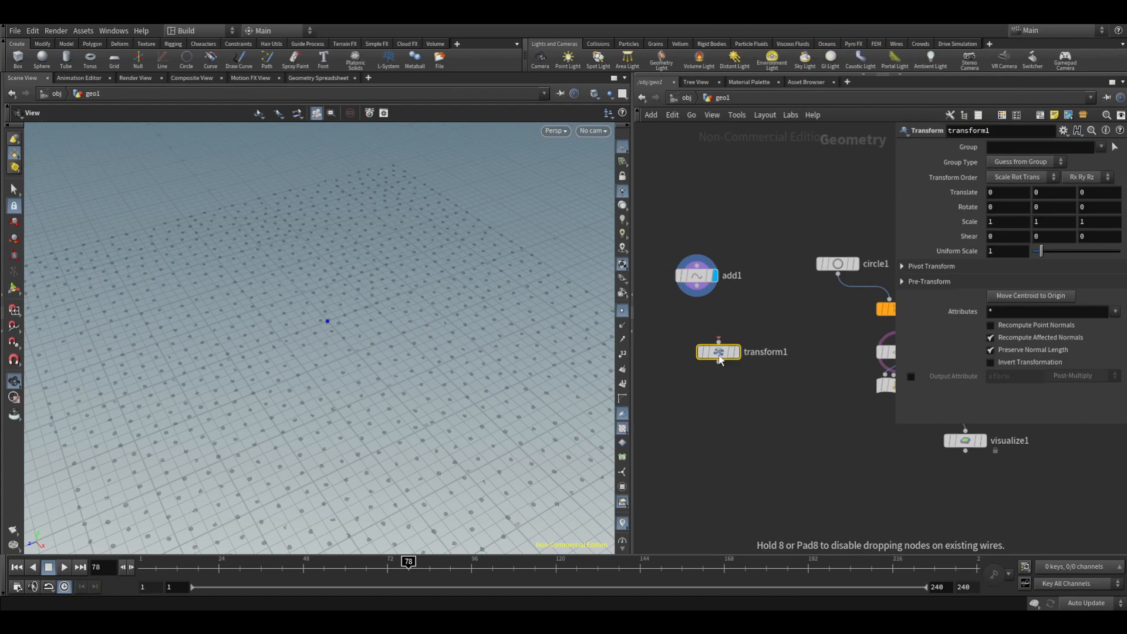
{"action": "left_click", "coordinate": [718, 353]}
{"action": "left_click_drag", "start_coordinate": [697, 290], "coordinate": [709, 319]}
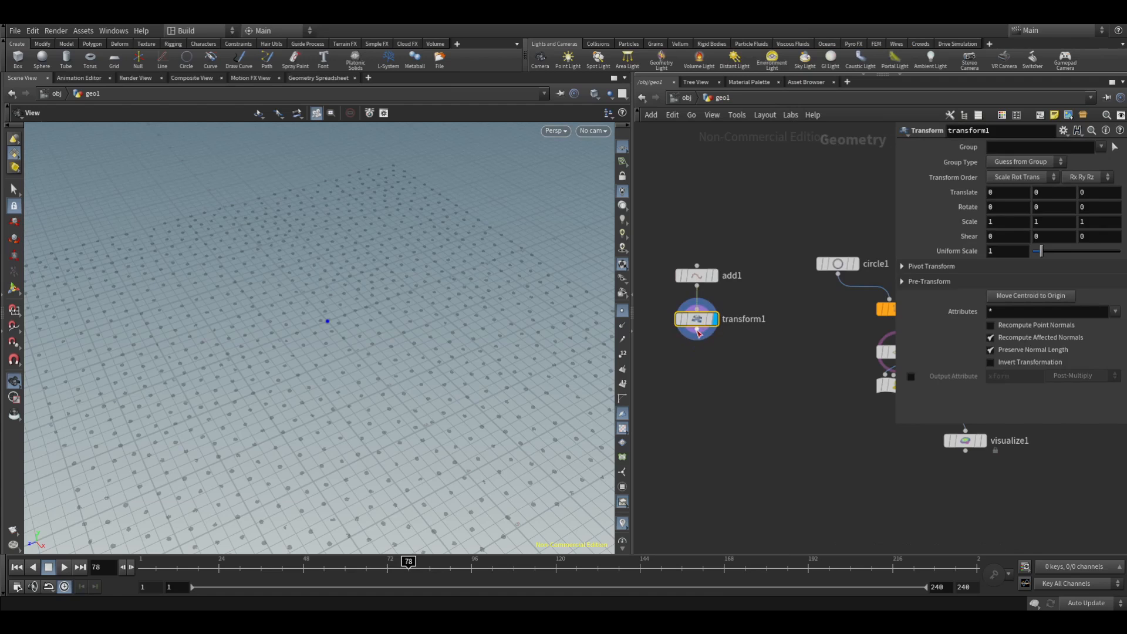
- Set transform1's X translation to 4.5 and check the point's position on the scattered grid
{"action": "left_click", "coordinate": [1007, 195]}
{"action": "type", "text": "4.5"}
{"action": "key", "text": "Return"}
{"action": "left_click_drag", "start_coordinate": [339, 498], "coordinate": [395, 466]}
{"action": "middle_click_drag", "start_coordinate": [452, 460], "coordinate": [412, 338]}
{"action": "left_click_drag", "start_coordinate": [400, 352], "coordinate": [516, 402]}
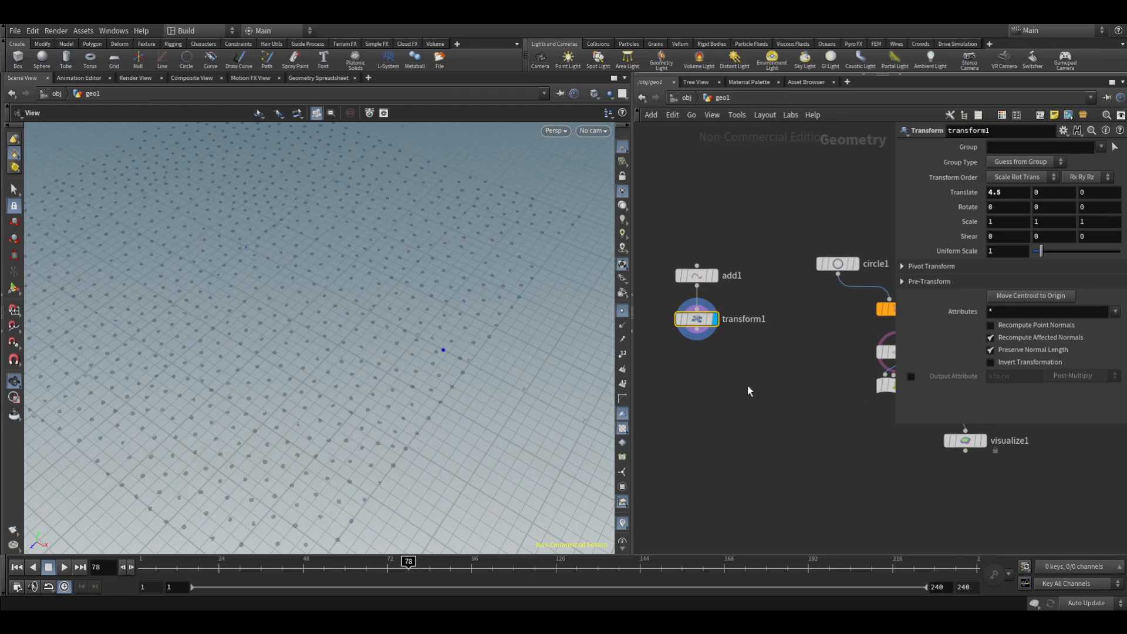
- Add a second Transform node, wire it below transform1, and display it
{"action": "key", "text": "Tab"}
{"action": "type", "text": "transform"}
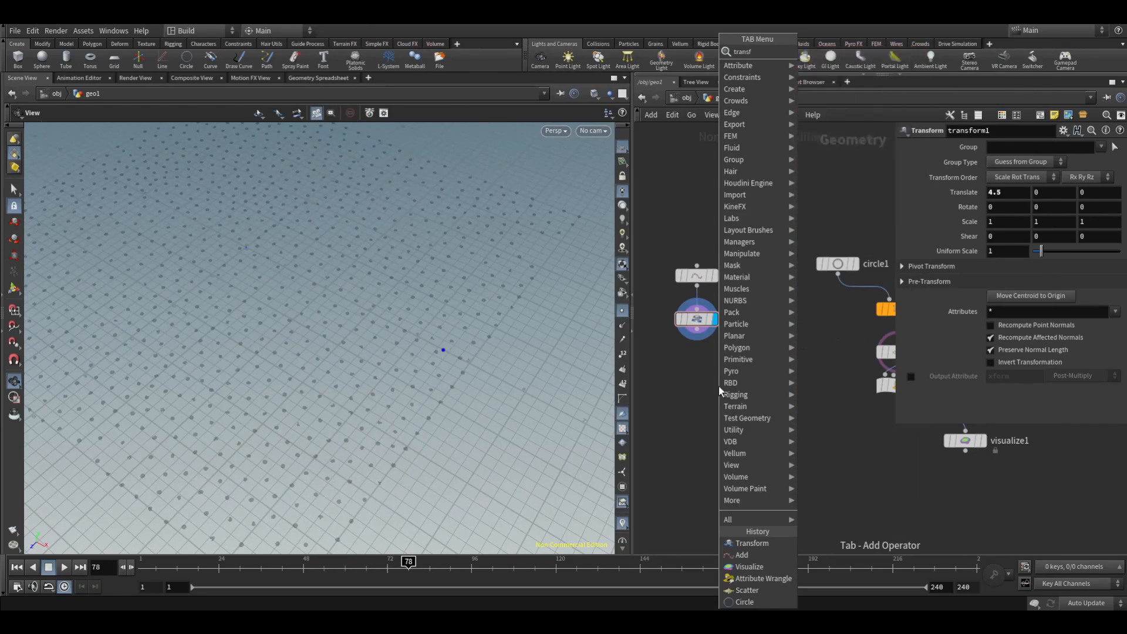
{"action": "key", "text": "Return"}
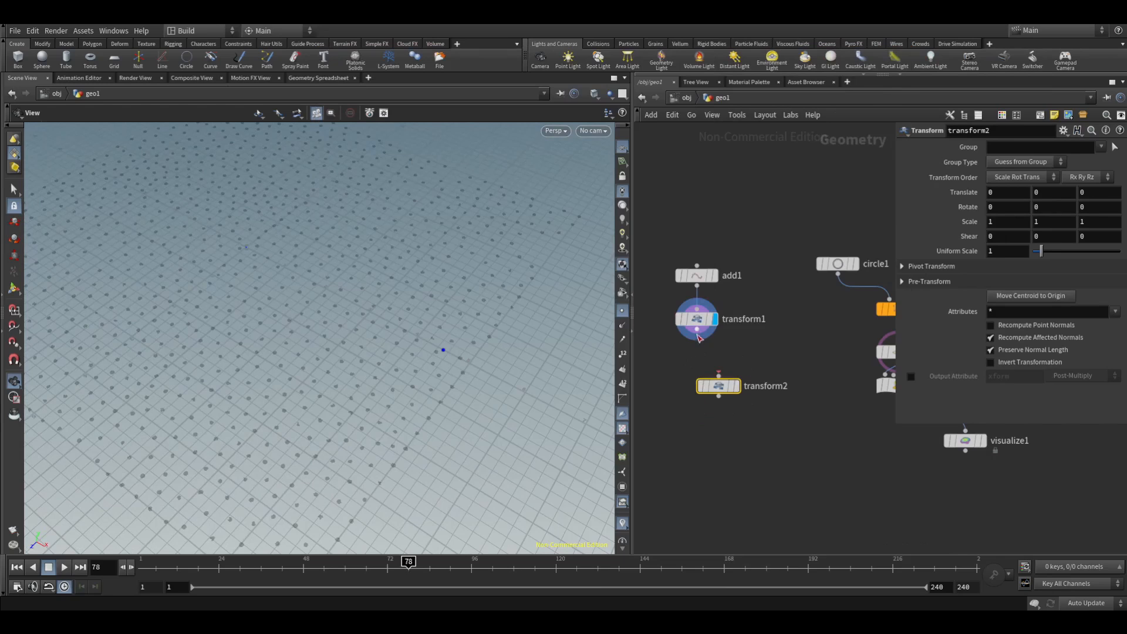
{"action": "mouse_move", "coordinate": [697, 339]}
{"action": "left_mouse_down"}
{"action": "mouse_move", "coordinate": [734, 392]}
{"action": "mouse_move", "coordinate": [694, 346]}
{"action": "left_mouse_up"}
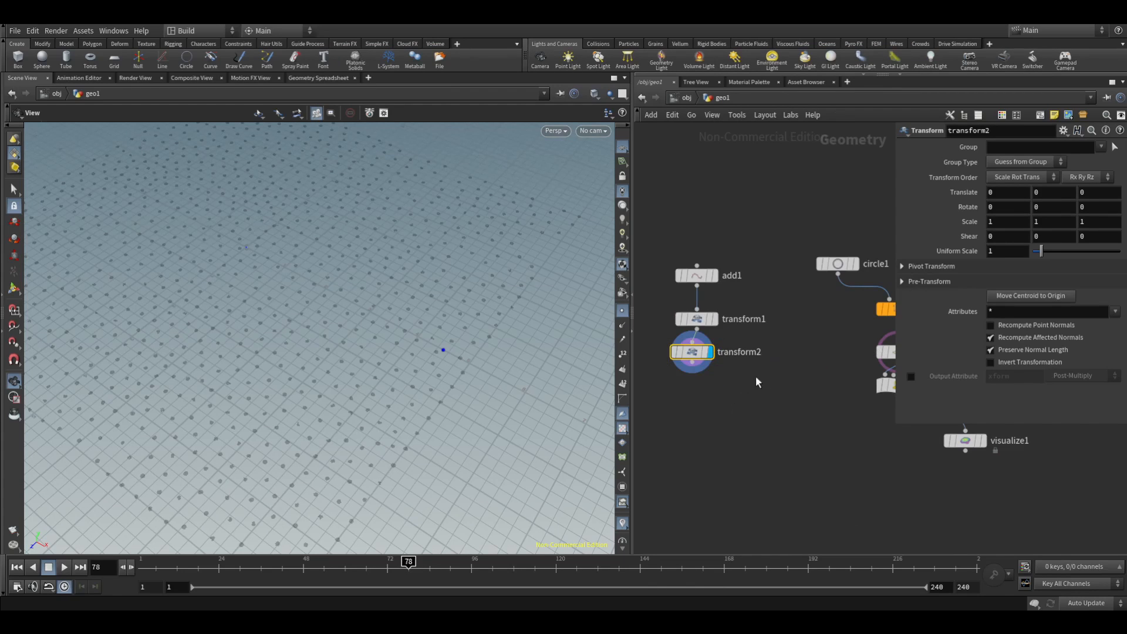
- Set transform1's X translation to -4.5 so the point starts on the opposite side of the grid
{"action": "left_click", "coordinate": [697, 318]}
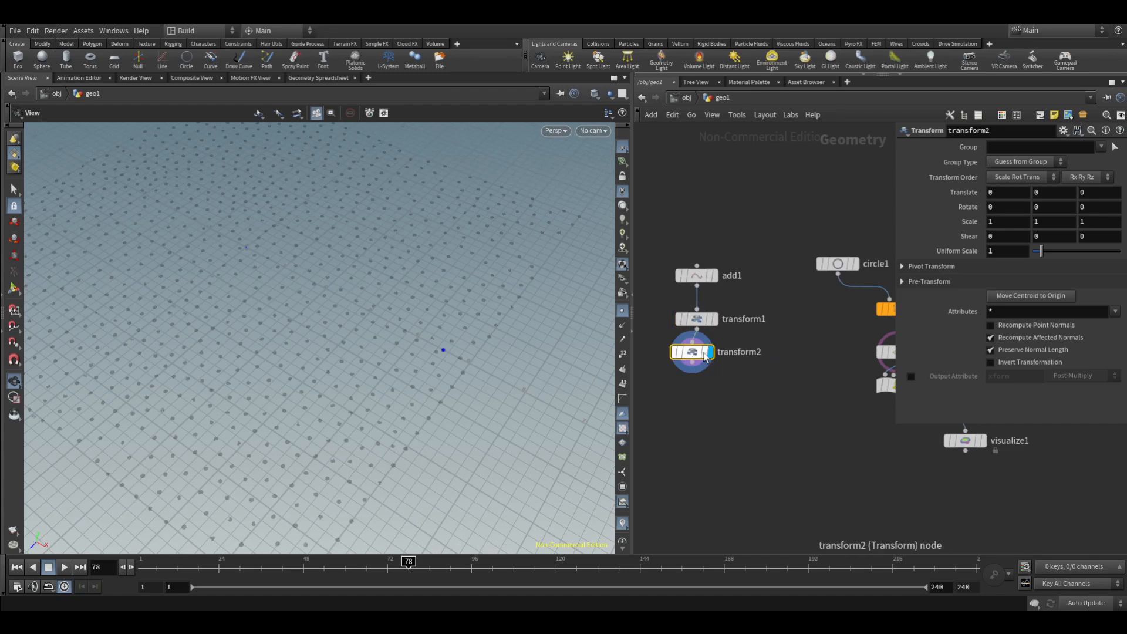
{"action": "left_click", "coordinate": [985, 194]}
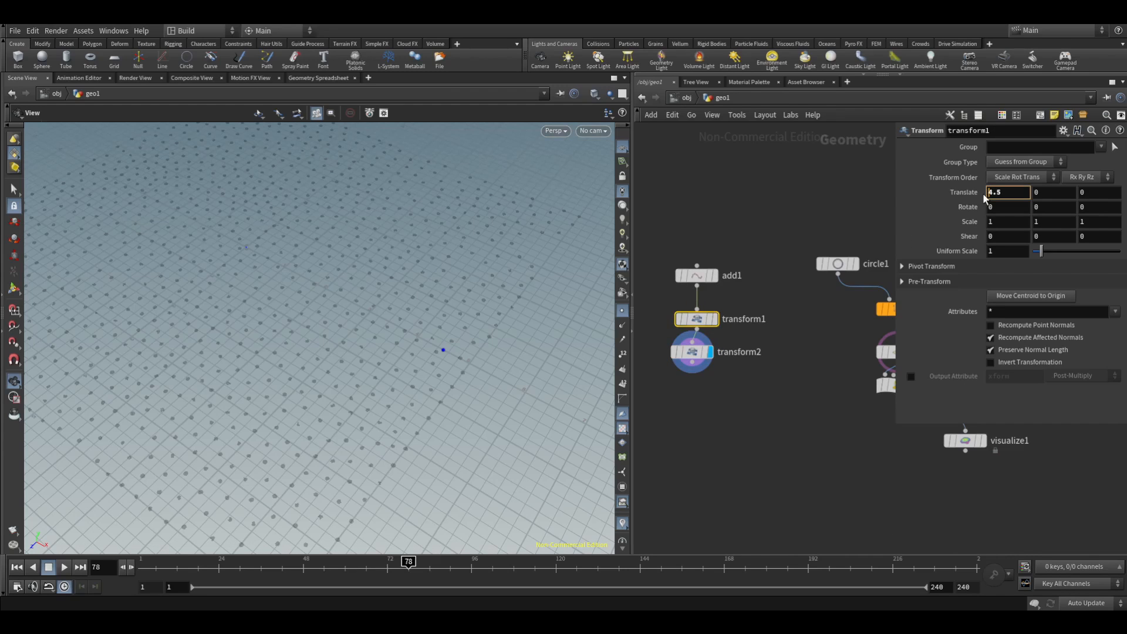
{"action": "key", "text": "Return"}
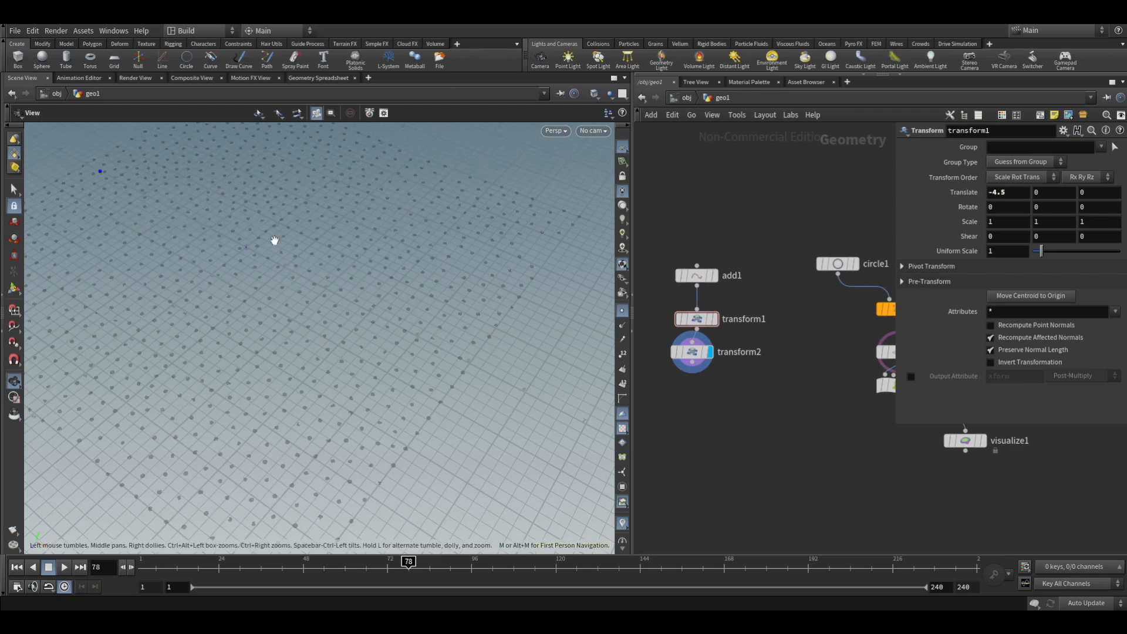
{"action": "left_click_drag", "start_coordinate": [275, 240], "coordinate": [459, 319]}
- Animate transform2's X translation with the expression $F*0.02
{"action": "left_click", "coordinate": [702, 355]}
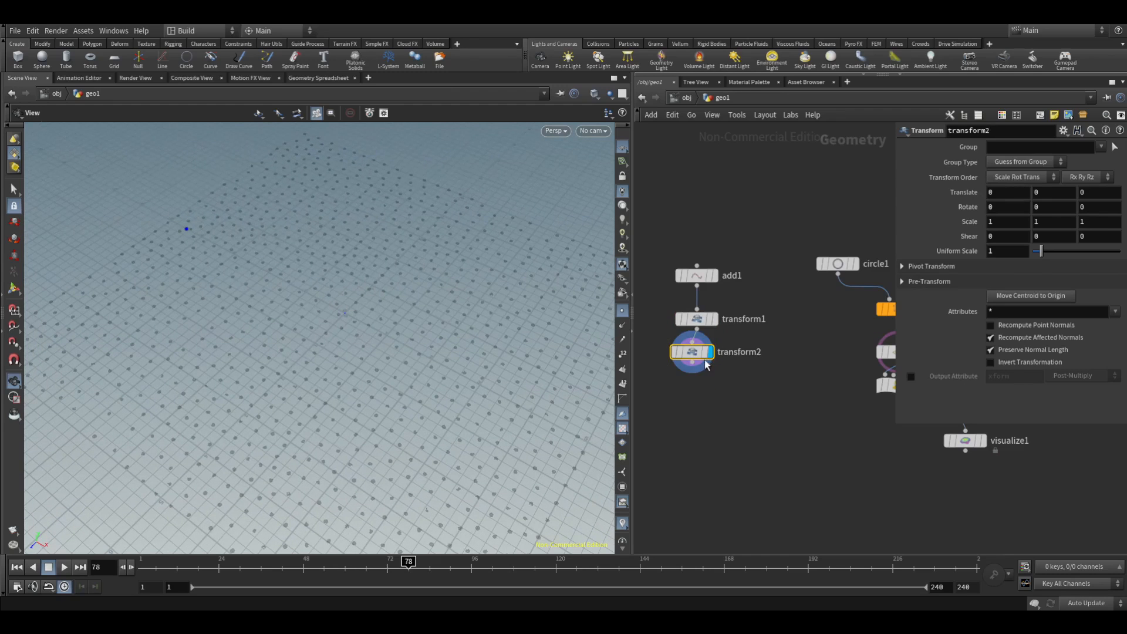
{"action": "left_click", "coordinate": [1009, 209]}
{"action": "left_click", "coordinate": [1004, 194]}
{"action": "type", "text": "$F"}
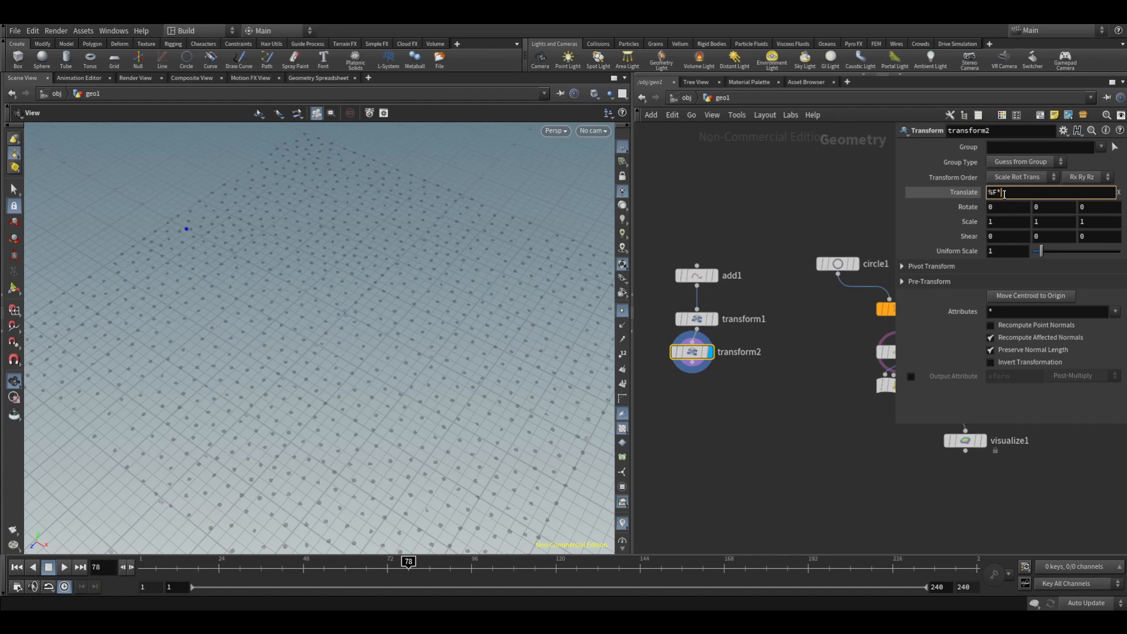
{"action": "type", "text": "*0.02"}
{"action": "key", "text": "Return"}
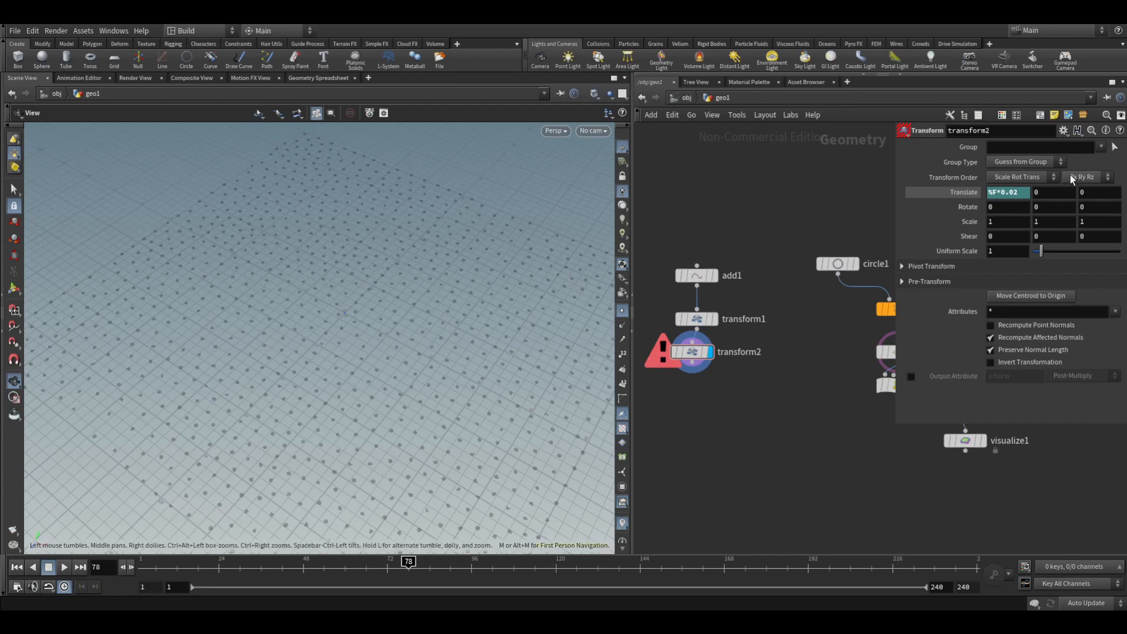
{"action": "left_click", "coordinate": [990, 192]}
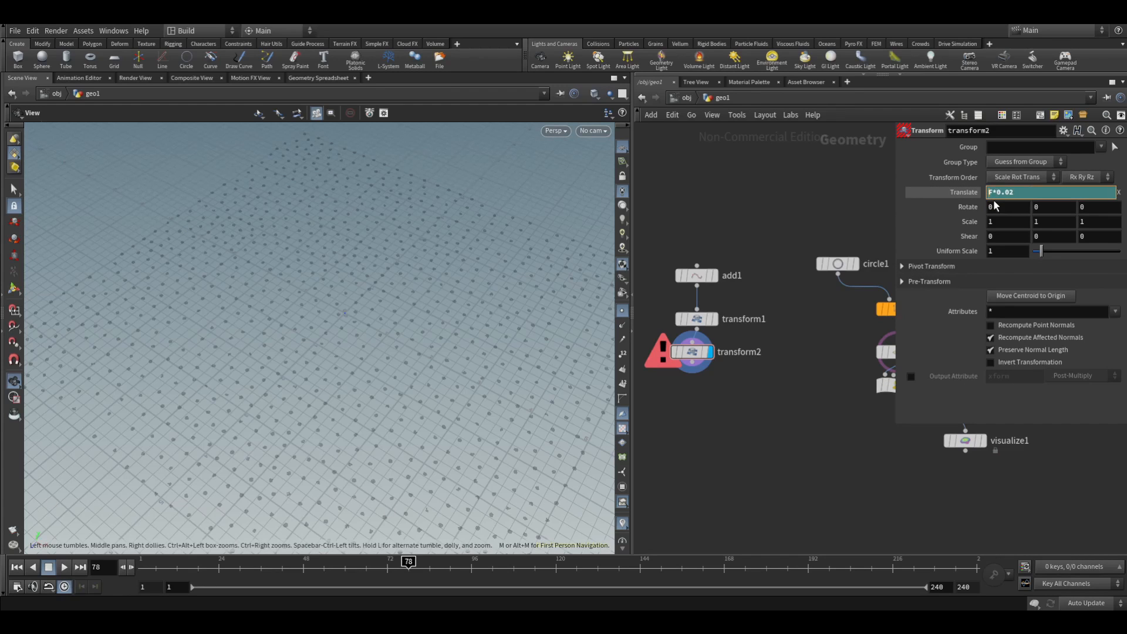
{"action": "type", "text": "$"}
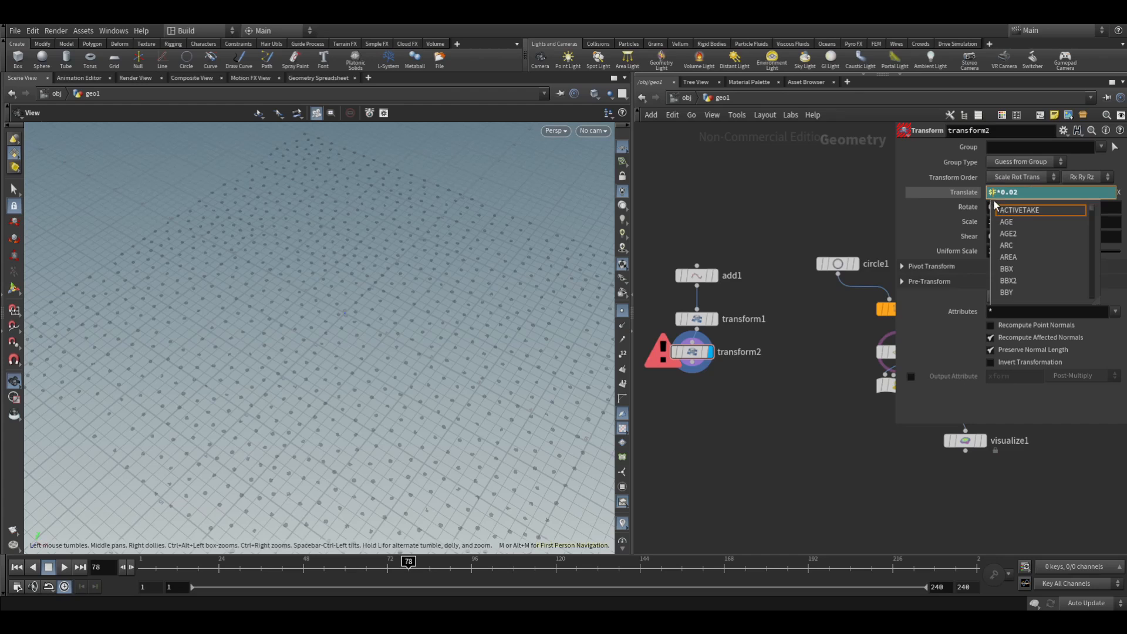
{"action": "key", "text": "Return"}
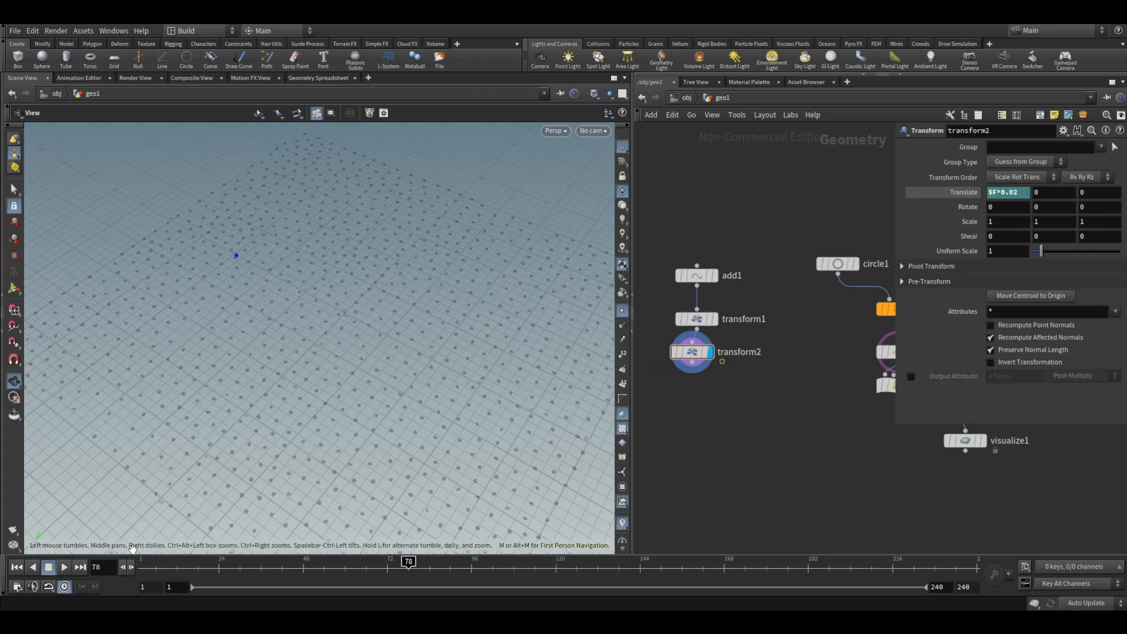
- Play the animation from the first frame to check the point's travel across the grid, and return to frame 1
{"action": "left_click", "coordinate": [17, 567]}
{"action": "left_click", "coordinate": [64, 567]}
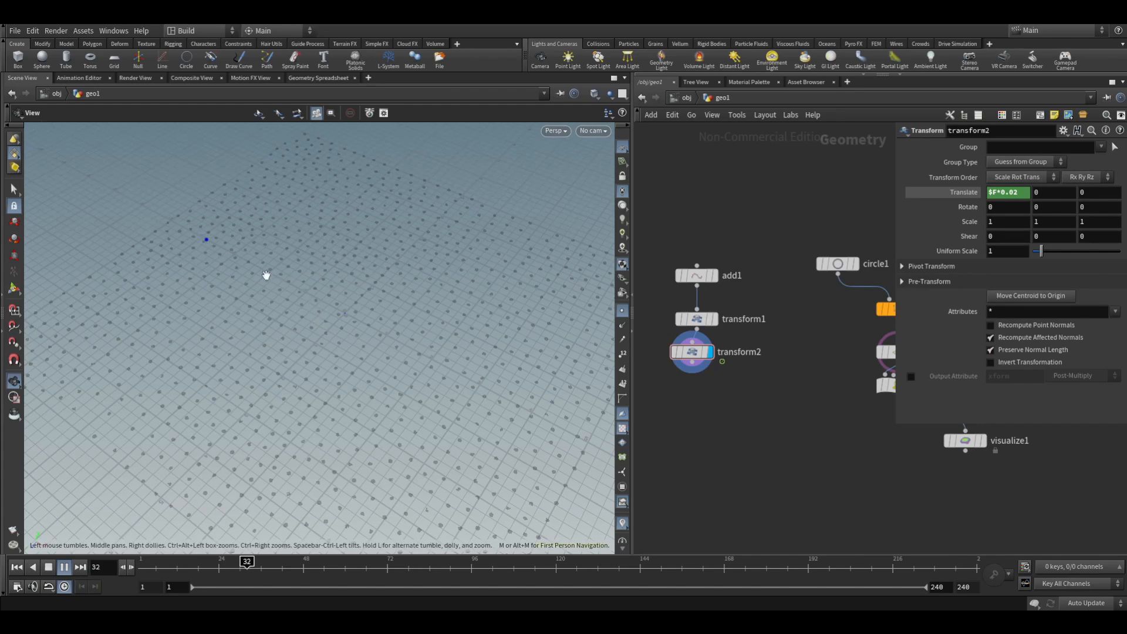
{"action": "left_click_drag", "start_coordinate": [222, 246], "coordinate": [261, 251]}
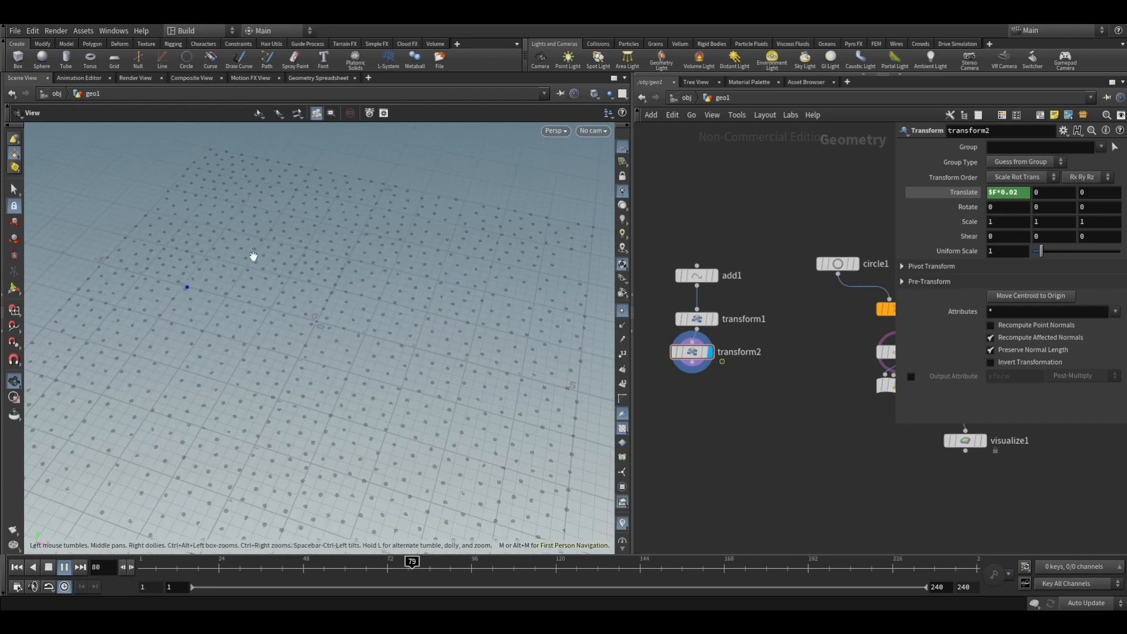
{"action": "middle_click_drag", "start_coordinate": [256, 253], "coordinate": [229, 256]}
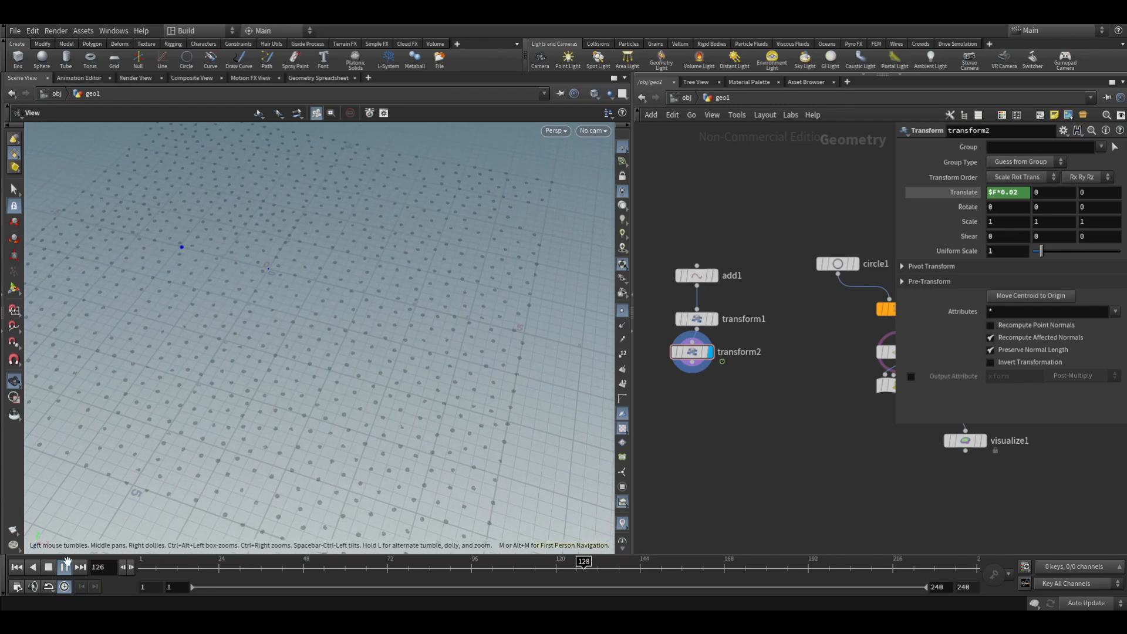
{"action": "left_click", "coordinate": [49, 567]}
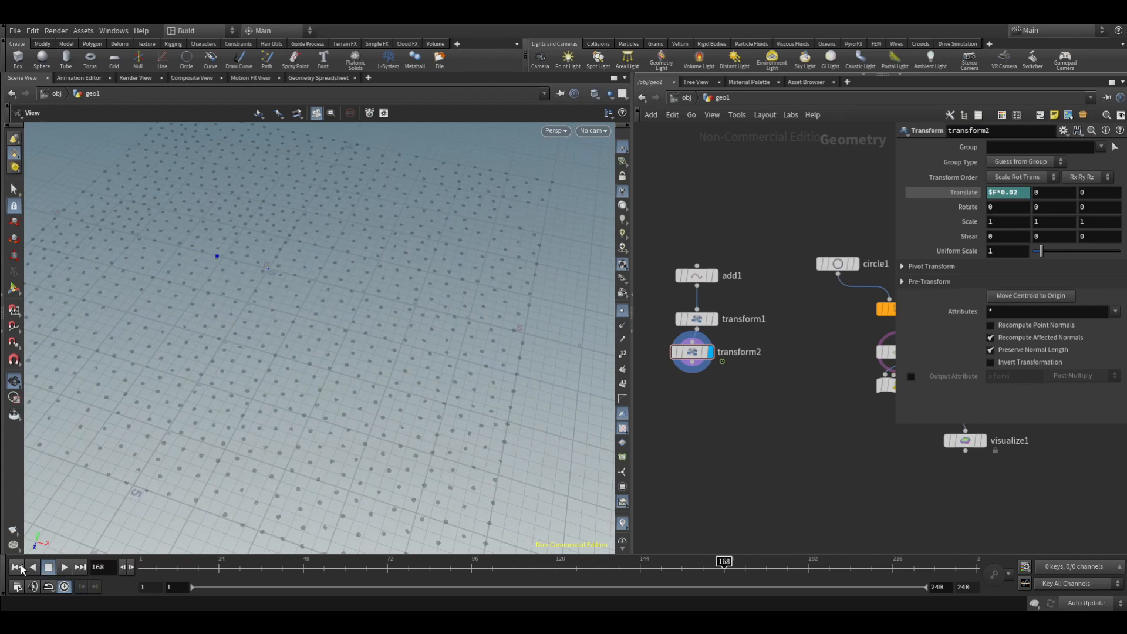
{"action": "left_click", "coordinate": [16, 567]}
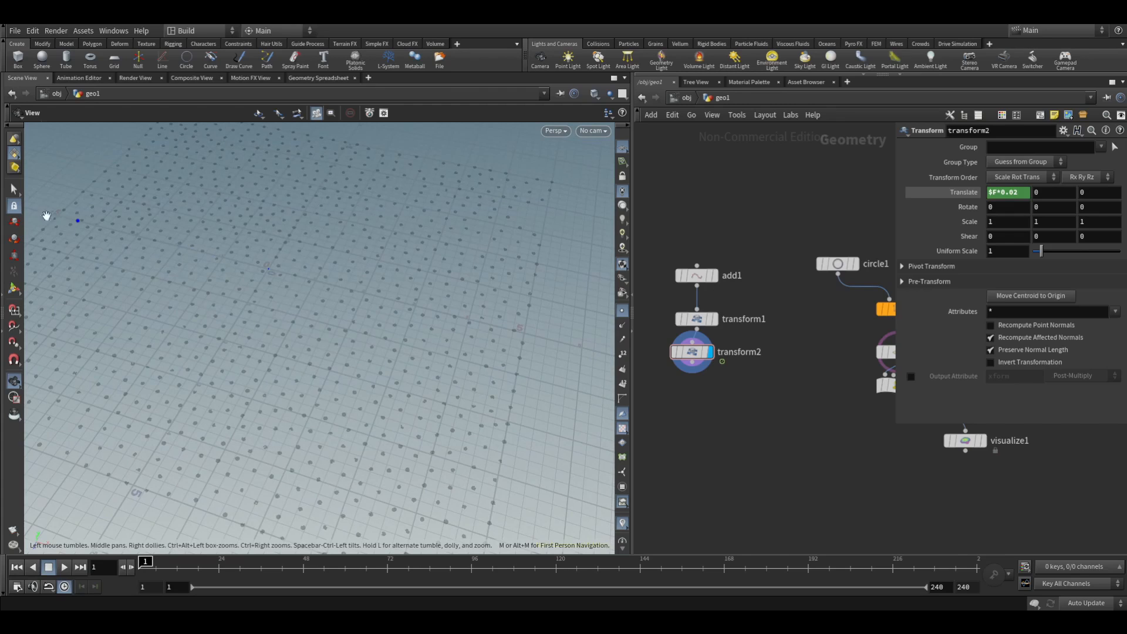
- Raise the point above the grid by setting transform1's Y translation to 0.32
{"action": "middle_click_drag", "start_coordinate": [213, 253], "coordinate": [290, 256]}
{"action": "left_click_drag", "start_coordinate": [216, 242], "coordinate": [231, 195]}
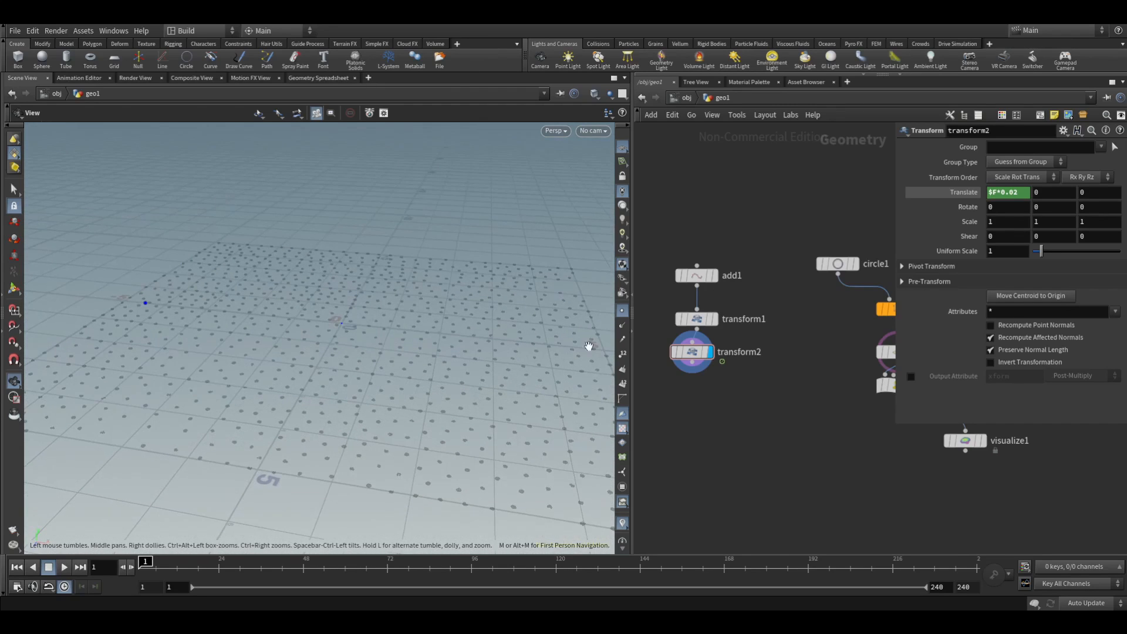
{"action": "left_click", "coordinate": [695, 319]}
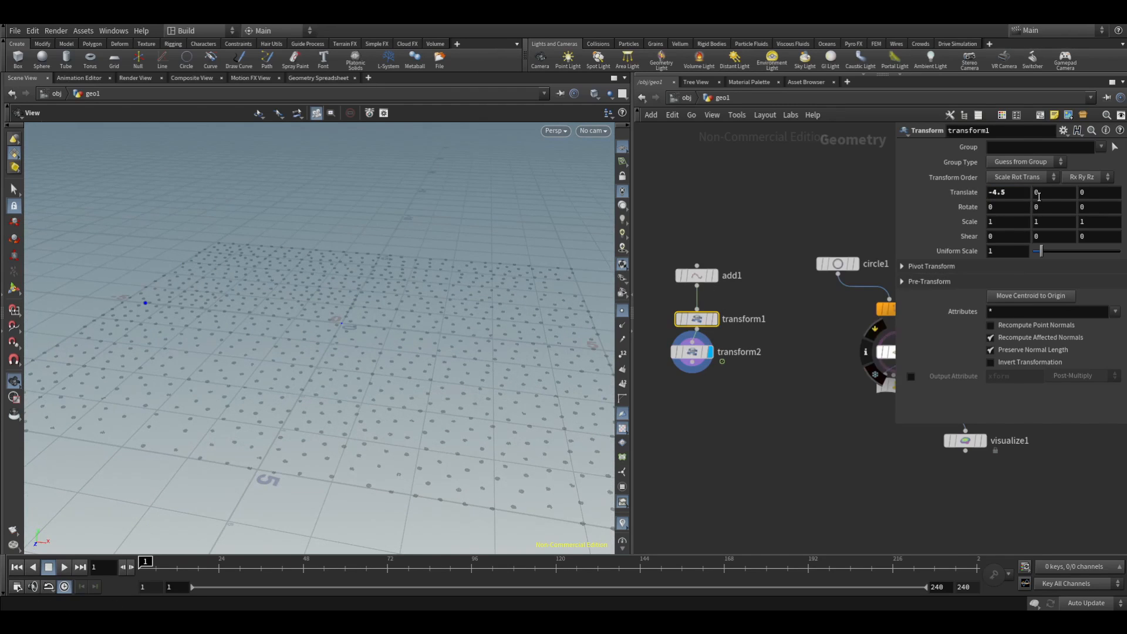
{"action": "middle_click_drag", "start_coordinate": [1039, 197], "coordinate": [1037, 216]}
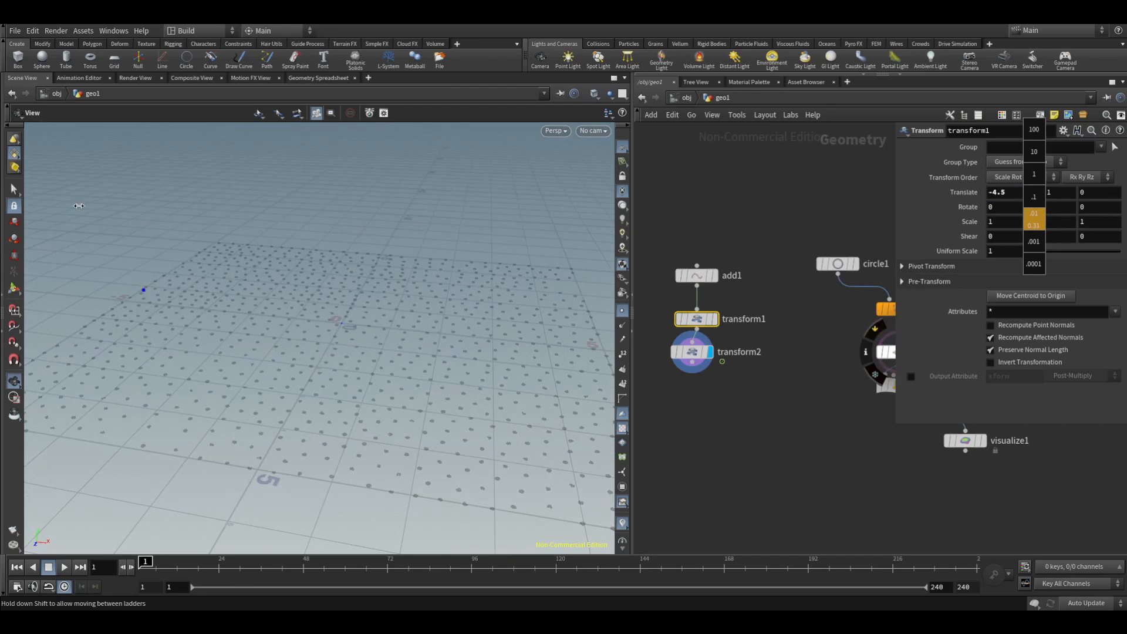
{"action": "middle_click_drag", "start_coordinate": [82, 209], "coordinate": [81, 209]}
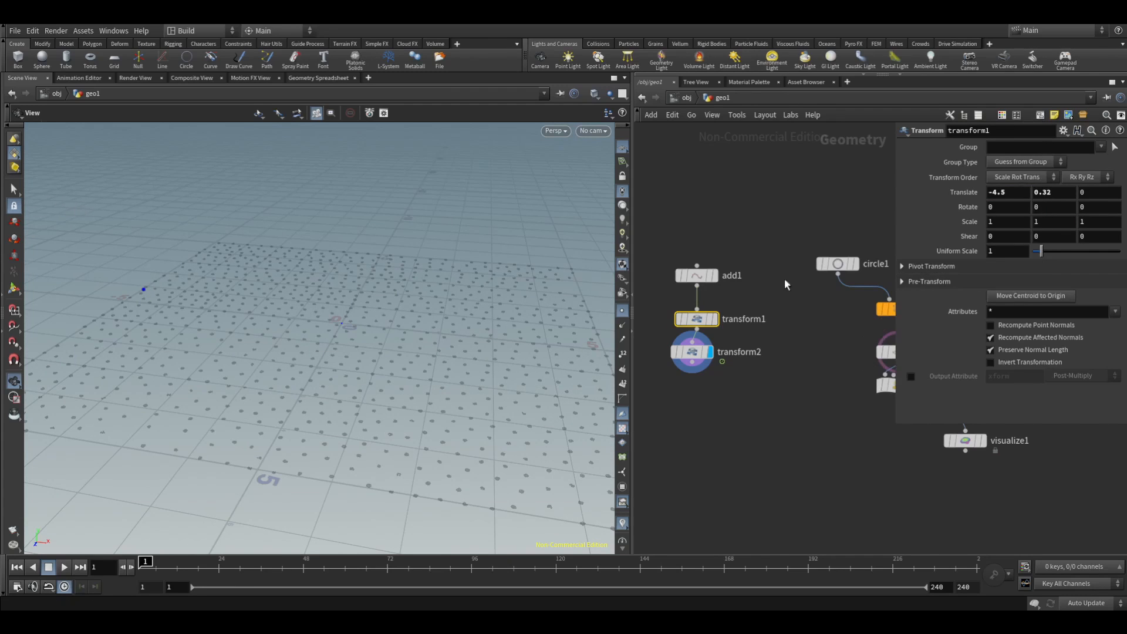
- Align transform1 and transform2 in a straight column below add1
{"action": "left_click_drag", "start_coordinate": [697, 320], "coordinate": [699, 310]}
{"action": "left_click_drag", "start_coordinate": [701, 356], "coordinate": [707, 346]}
{"action": "left_click_drag", "start_coordinate": [332, 319], "coordinate": [244, 297]}
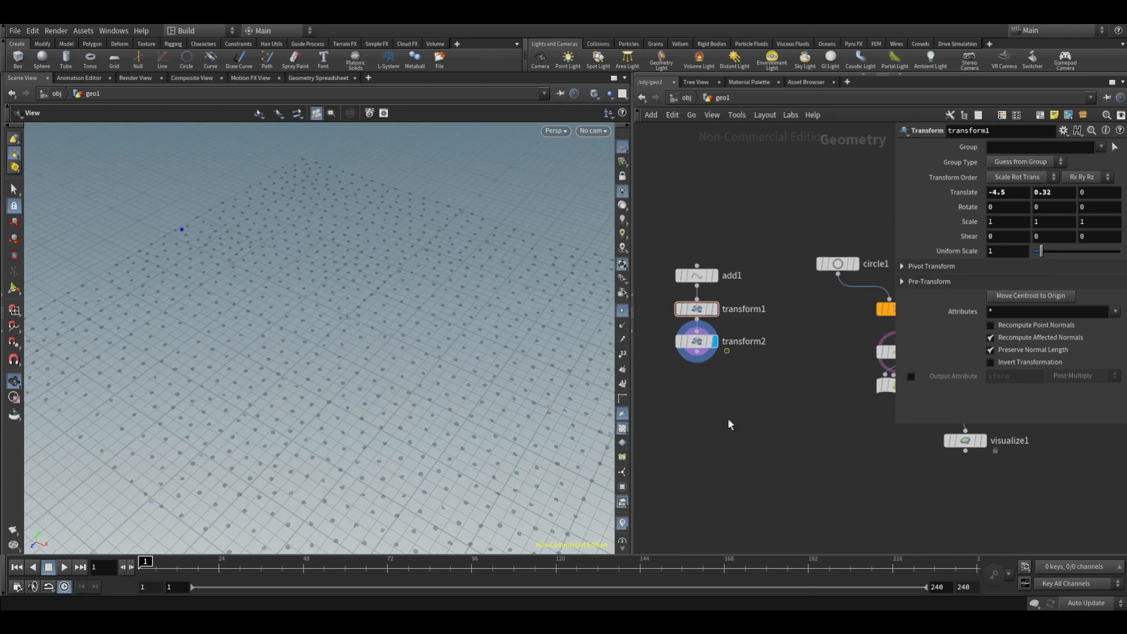
- Add an Attribute VOP node and place it directly below transform2
{"action": "key", "text": "Tab"}
{"action": "type", "text": "atvop"}
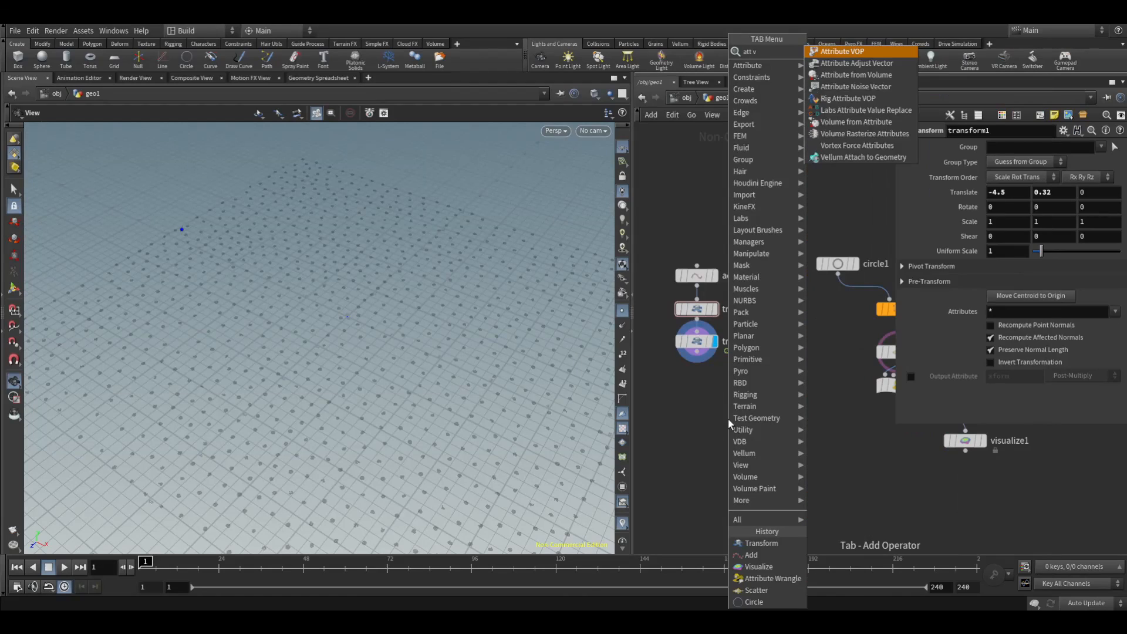
{"action": "key", "text": "Return"}
{"action": "left_click", "coordinate": [728, 419]}
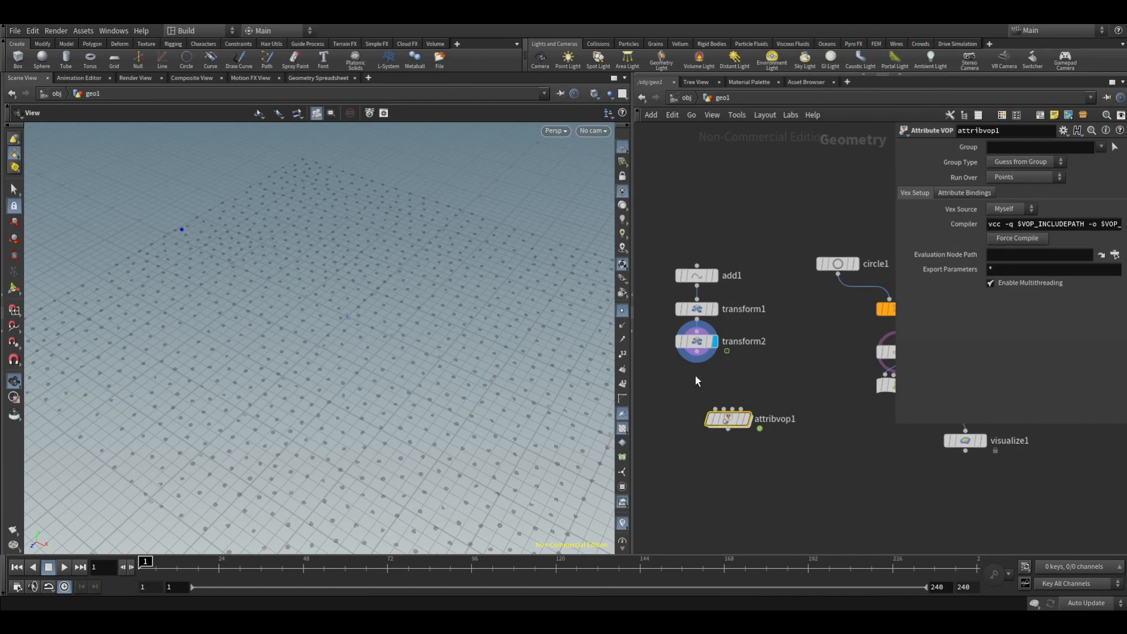
{"action": "left_click_drag", "start_coordinate": [737, 426], "coordinate": [706, 394]}
- Inside attribvop1, add an Anti-Aliased Flow Noise node and wire the global P output into its pos input
{"action": "double_click", "coordinate": [701, 389]}
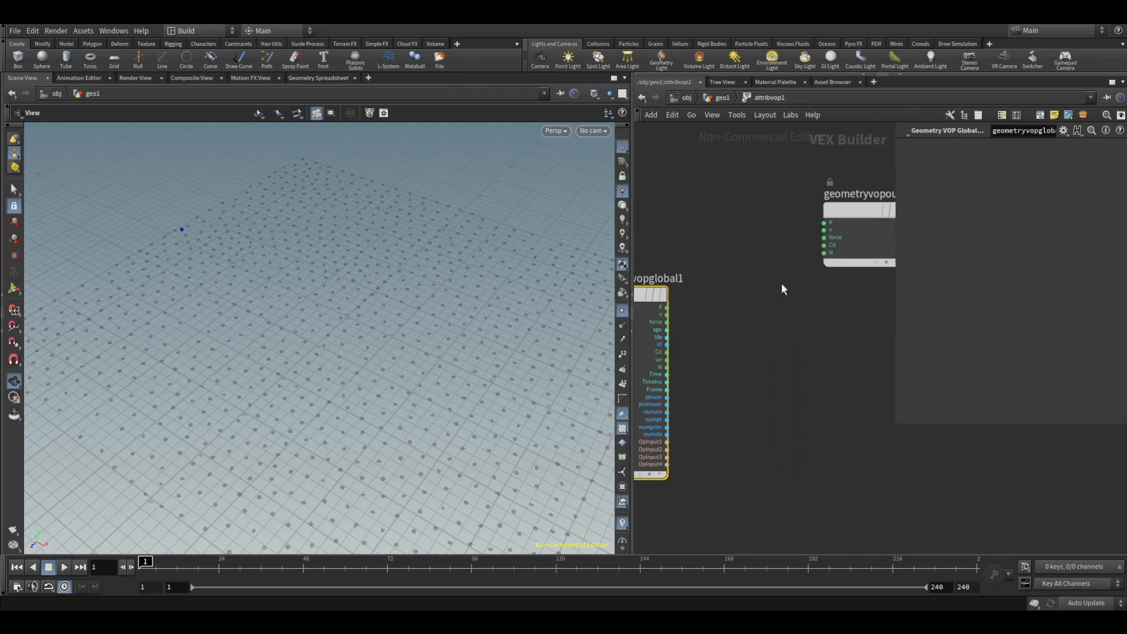
{"action": "key", "text": "Tab"}
{"action": "type", "text": "aaflow"}
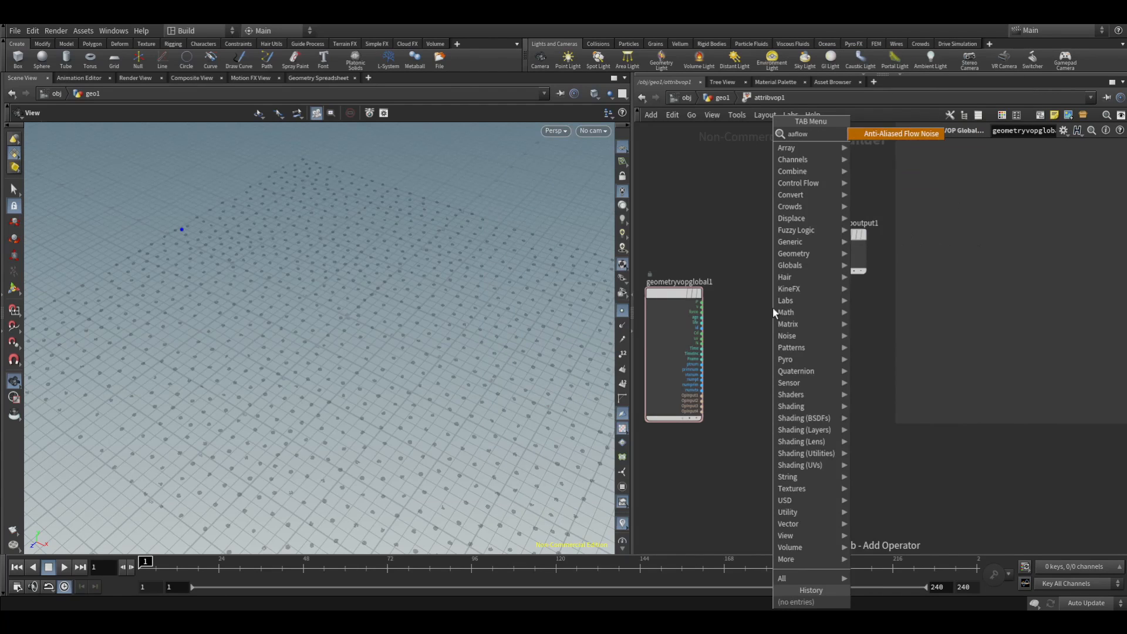
{"action": "key", "text": "Return"}
{"action": "left_click", "coordinate": [773, 307]}
{"action": "scroll", "coordinate": [710, 266], "scroll_direction": "up", "scroll_amount": 2}
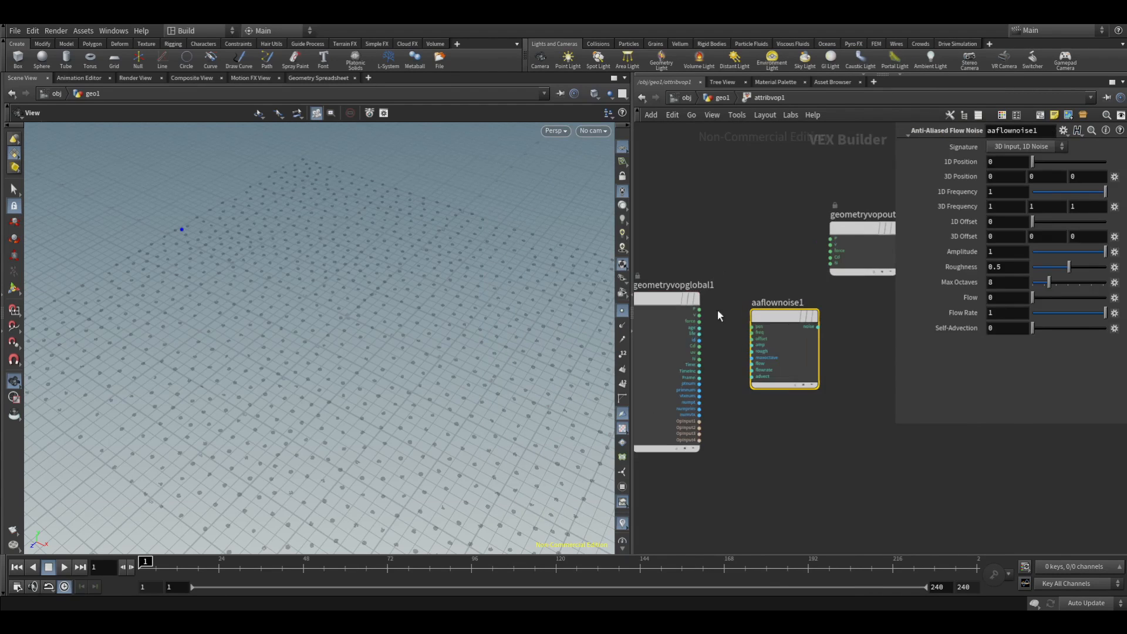
{"action": "left_click_drag", "start_coordinate": [702, 310], "coordinate": [753, 327]}
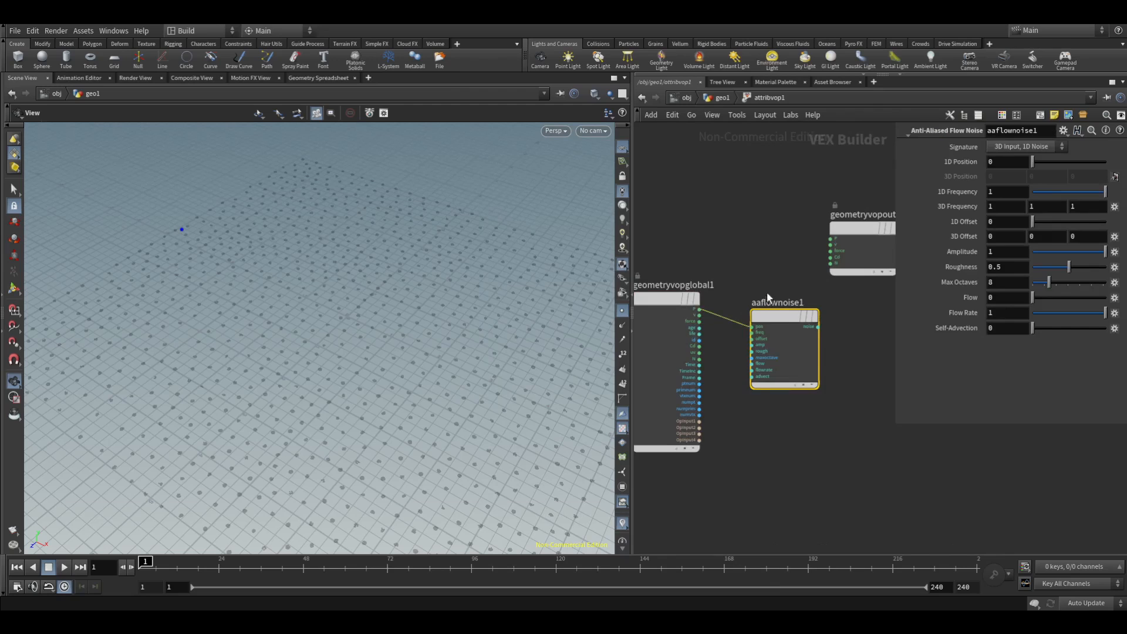
- Promote the freq, offset, amp and rough inputs of aaflownoise1 to parameters
{"action": "scroll", "coordinate": [756, 246], "scroll_direction": "up", "scroll_amount": 2}
{"action": "scroll", "coordinate": [756, 247], "scroll_direction": "up", "scroll_amount": 1}
{"action": "right_click", "coordinate": [744, 319]}
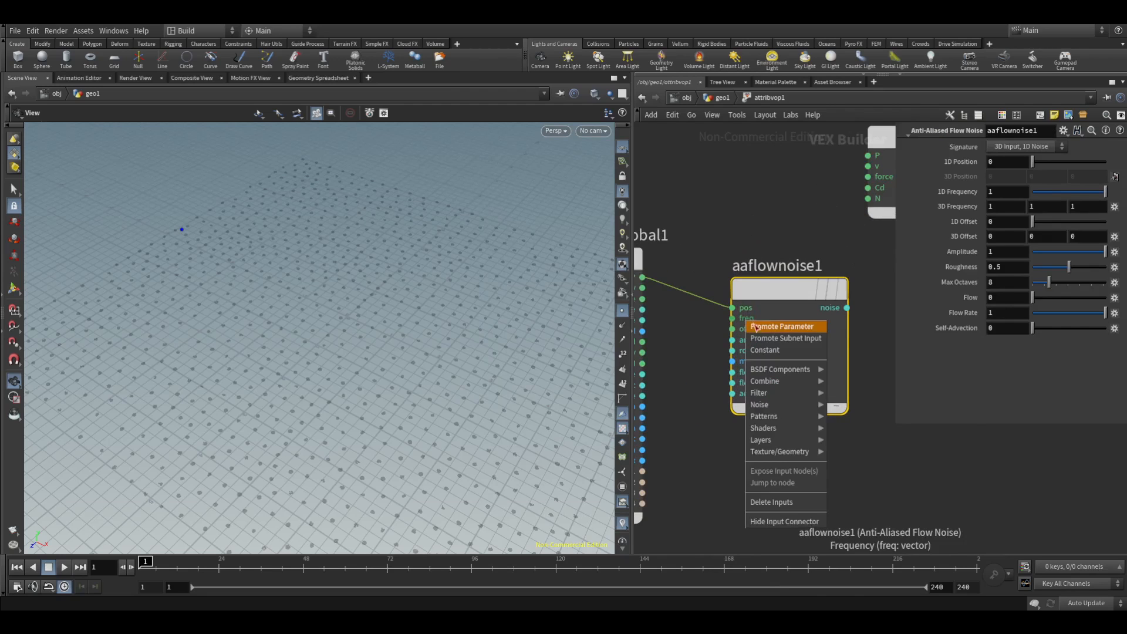
{"action": "left_click", "coordinate": [754, 326]}
{"action": "right_click", "coordinate": [755, 331]}
{"action": "left_click", "coordinate": [761, 334]}
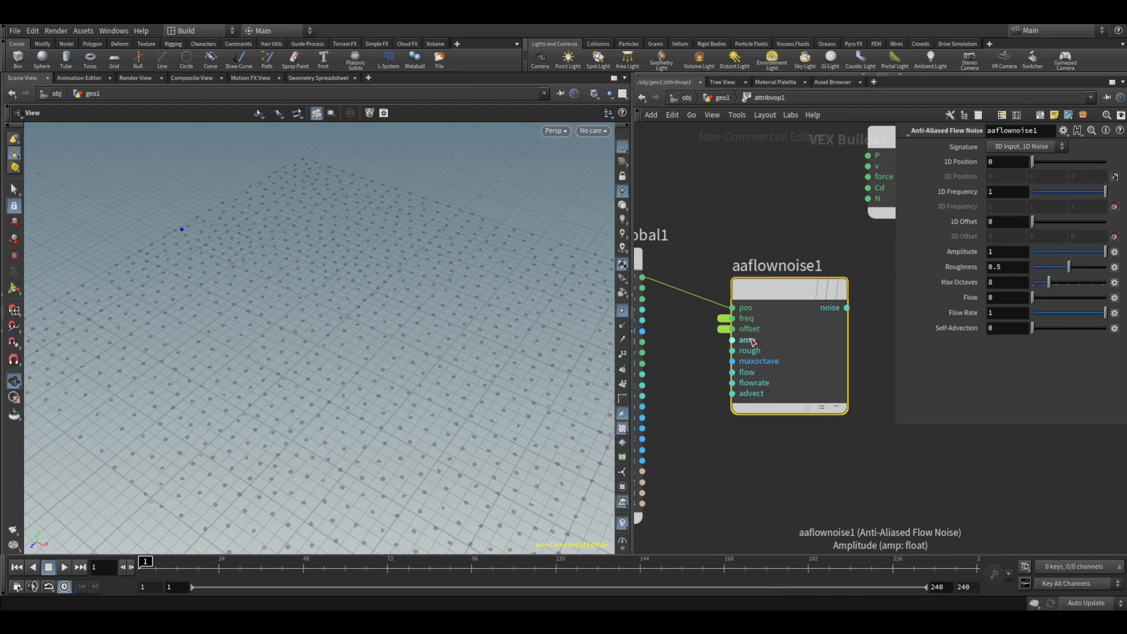
{"action": "right_click", "coordinate": [753, 341]}
{"action": "left_click", "coordinate": [761, 346]}
{"action": "right_click", "coordinate": [756, 350]}
{"action": "left_click", "coordinate": [761, 355]}
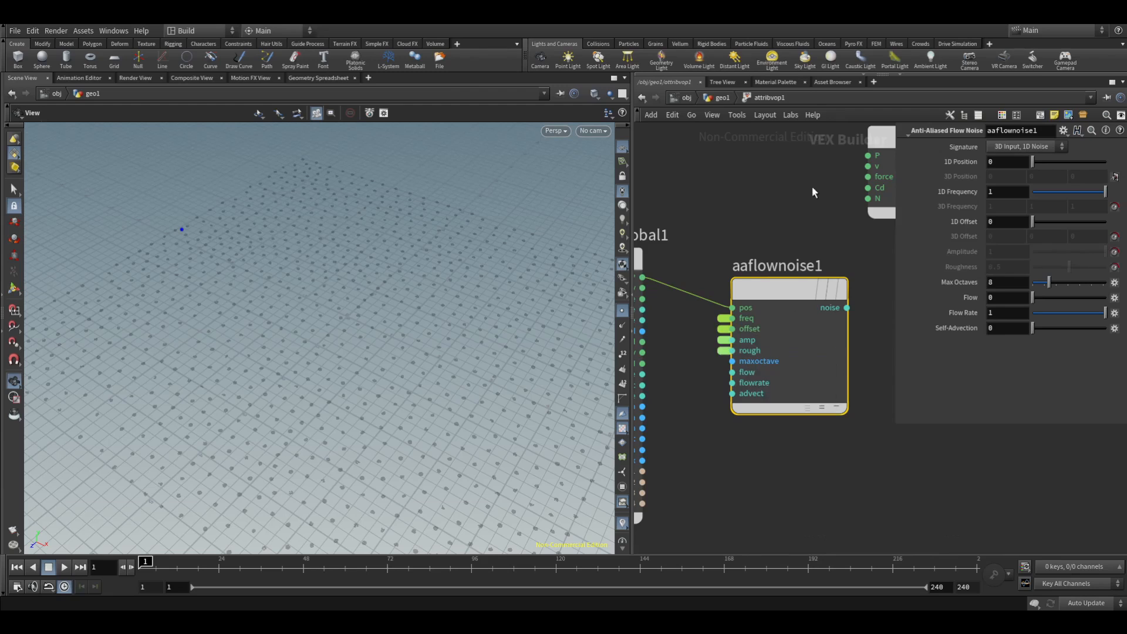
- Move geometryvopoutput1 farther from aaflownoise1 to make room for more nodes between them
{"action": "middle_click_drag", "start_coordinate": [812, 185], "coordinate": [723, 184]}
{"action": "scroll", "coordinate": [721, 187], "scroll_direction": "down", "scroll_amount": 6}
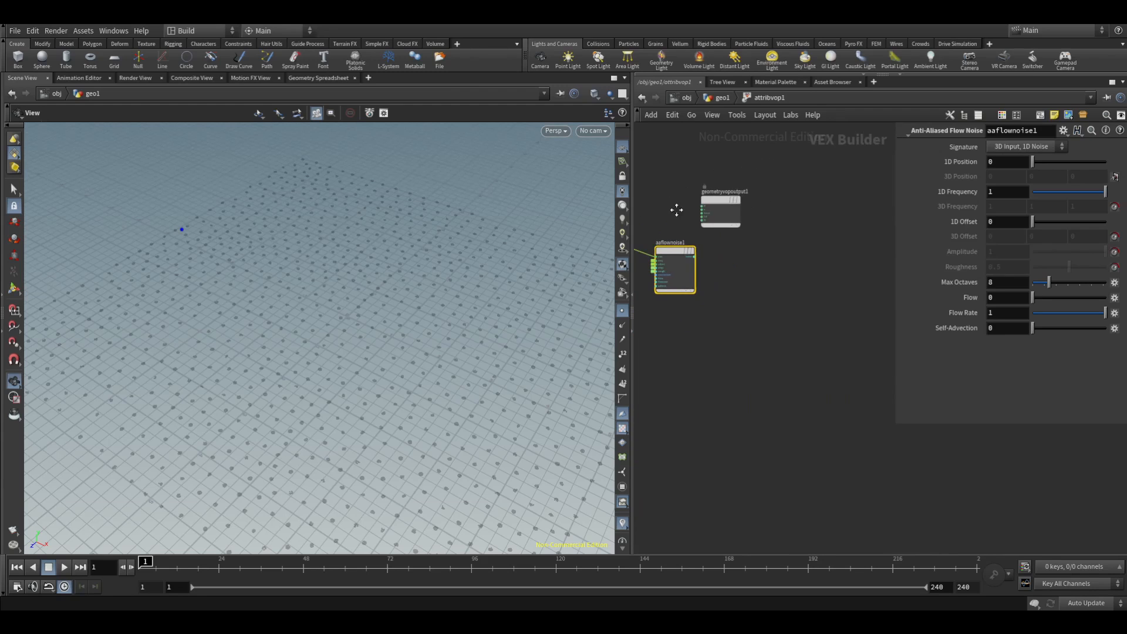
{"action": "left_click_drag", "start_coordinate": [727, 208], "coordinate": [810, 232]}
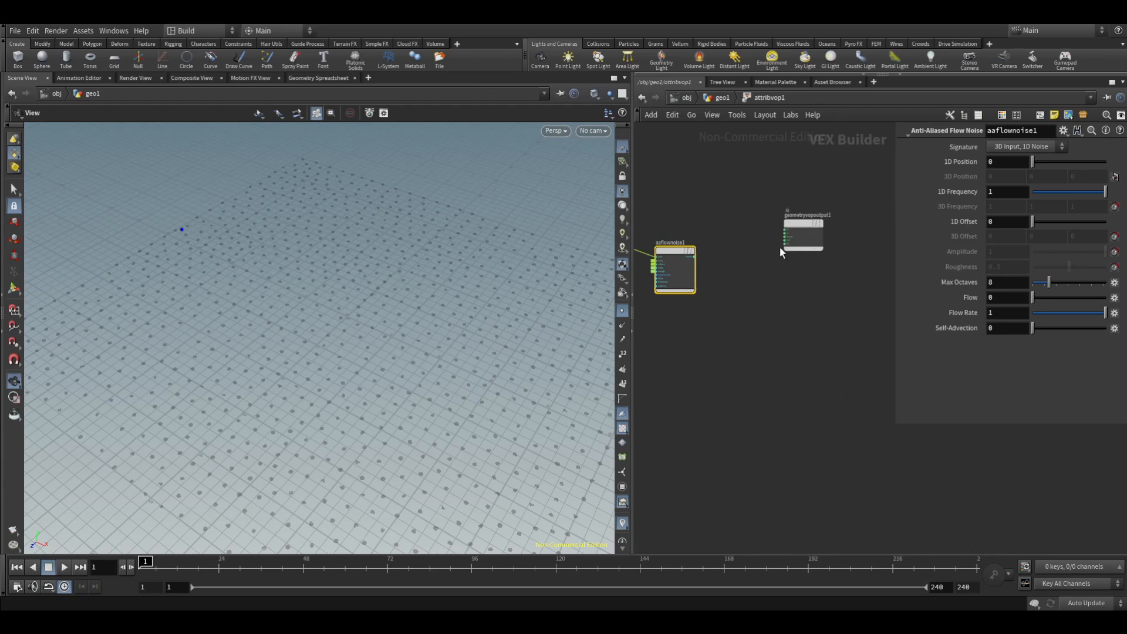
- Add a Vector to Float node and wire the noise output of aaflownoise1 into its vec input
{"action": "scroll", "coordinate": [734, 268], "scroll_direction": "up", "scroll_amount": 2}
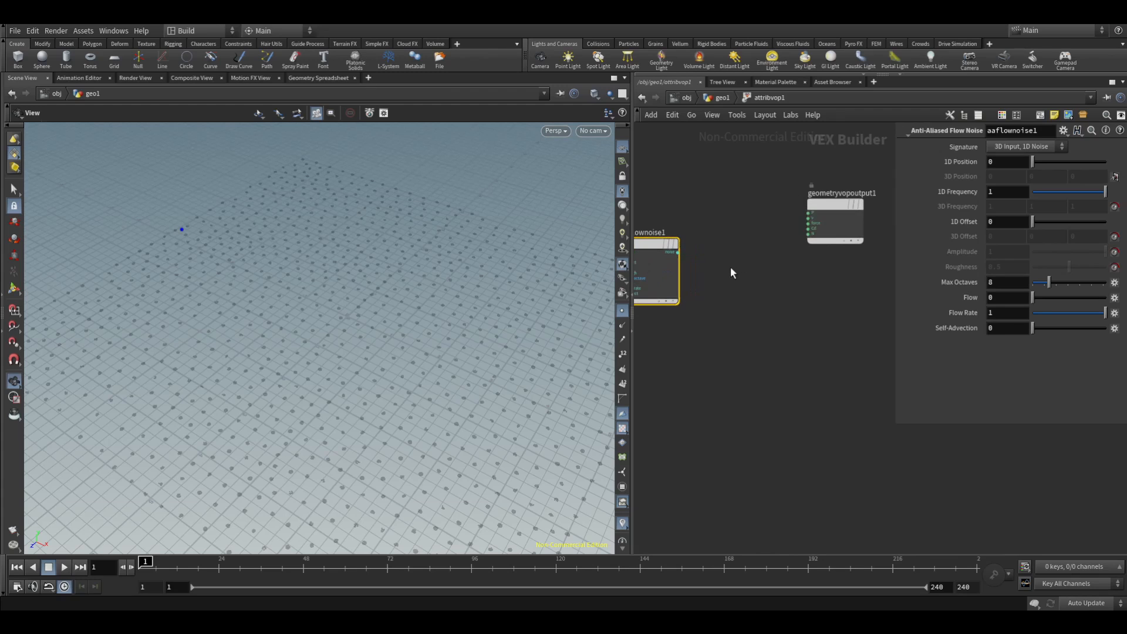
{"action": "scroll", "coordinate": [754, 268], "scroll_direction": "up", "scroll_amount": 2}
{"action": "key", "text": "Tab"}
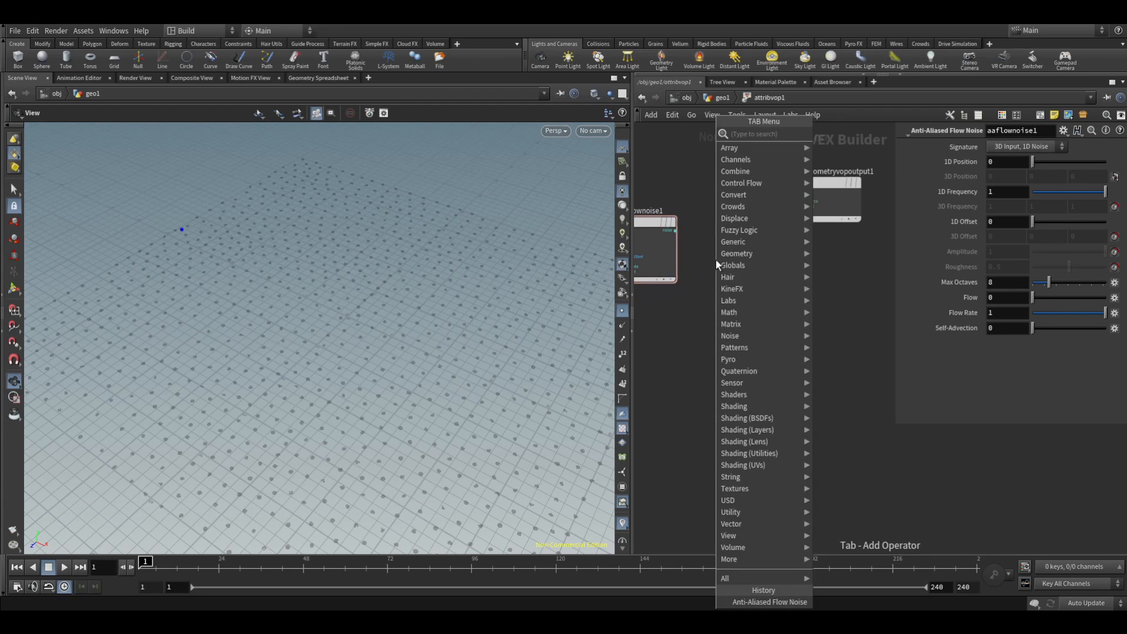
{"action": "type", "text": "ctor to flo"}
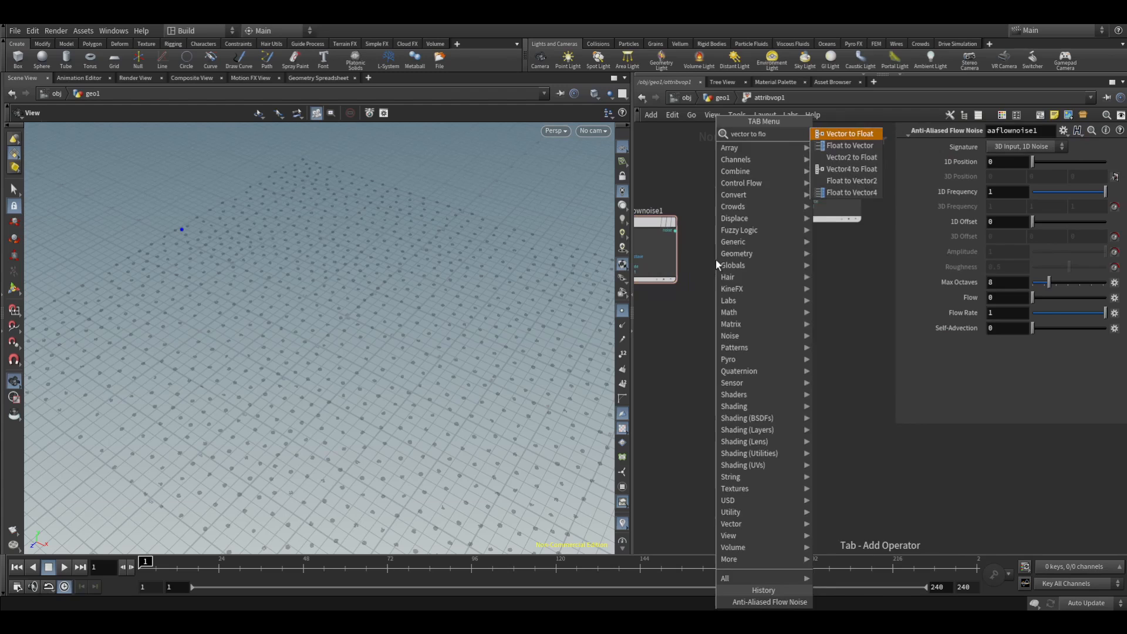
{"action": "key", "text": "Return"}
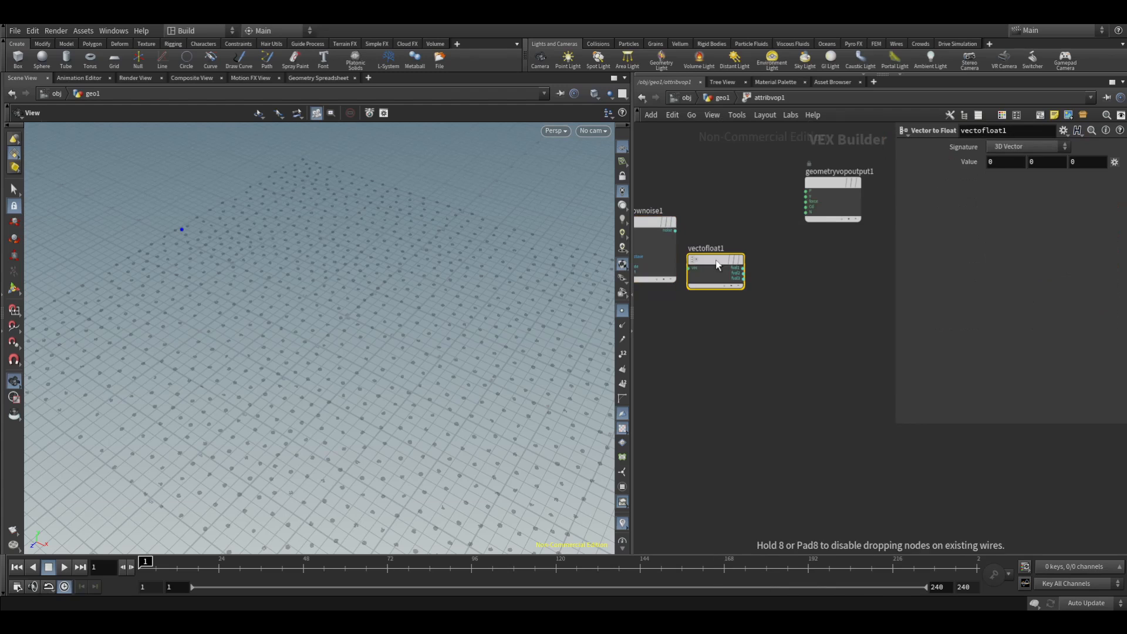
{"action": "left_click", "coordinate": [717, 260]}
{"action": "left_click", "coordinate": [678, 235]}
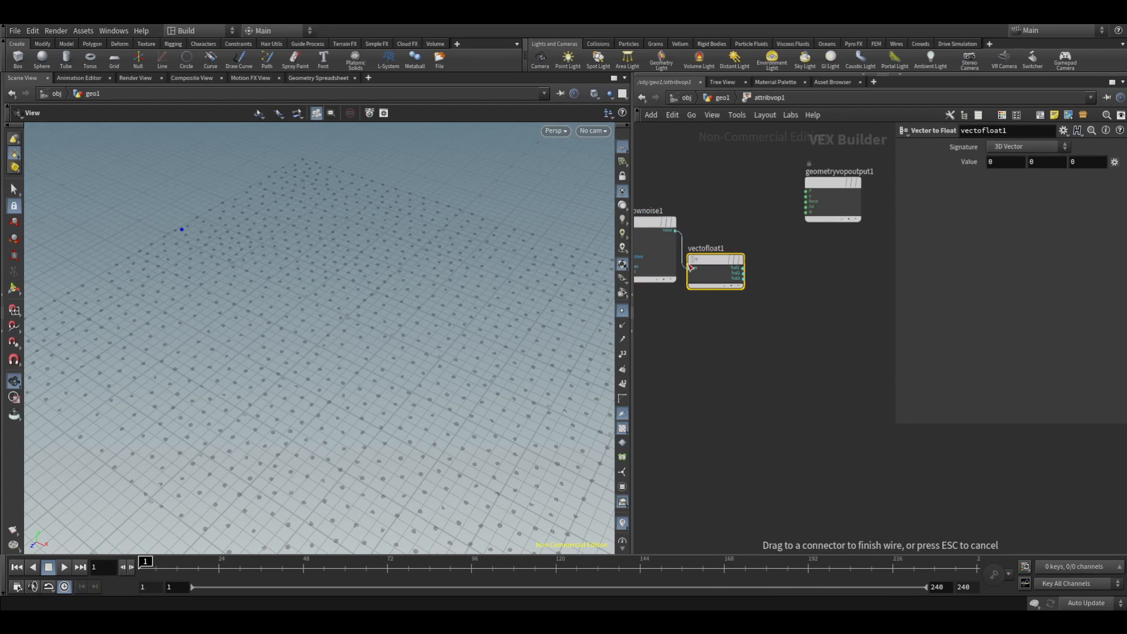
- Add a Float to Vector node, wire vectofloat1's fval1 and fval3 into its matching inputs, and space the two nodes apart
{"action": "key", "text": "Tab"}
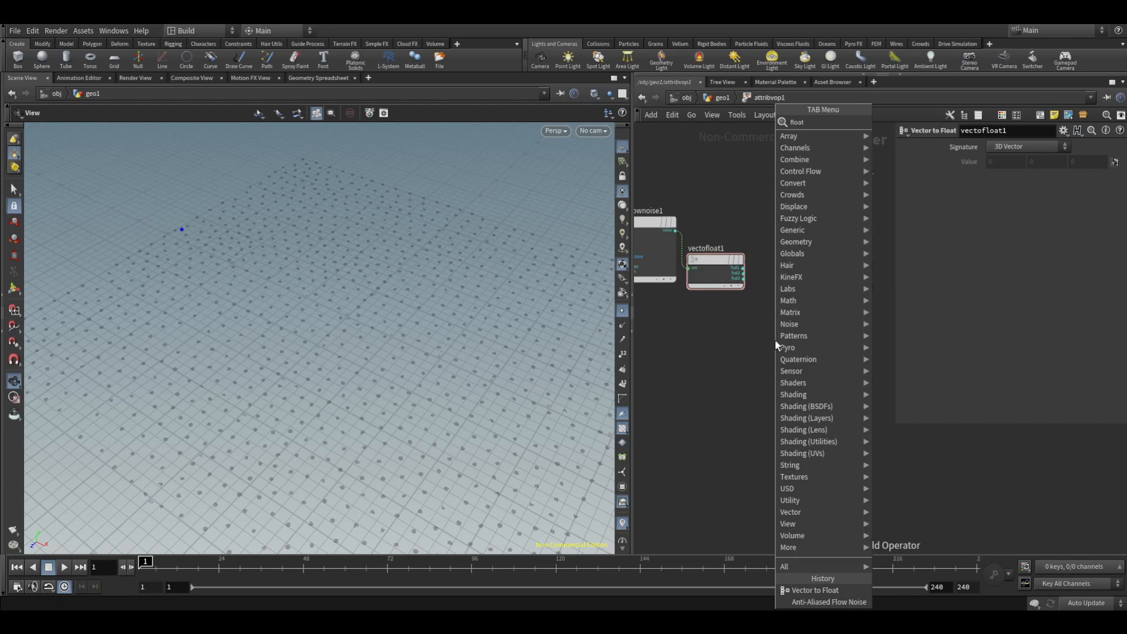
{"action": "key", "text": "Return"}
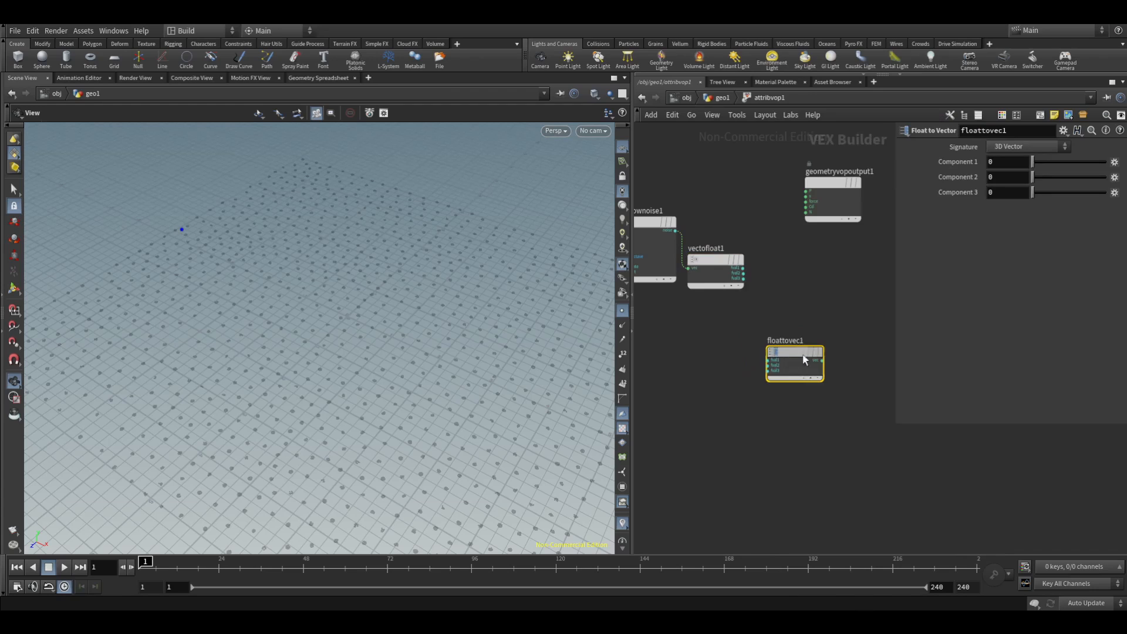
{"action": "left_click", "coordinate": [818, 268]}
{"action": "scroll", "coordinate": [745, 198], "scroll_direction": "up", "scroll_amount": 3}
{"action": "middle_click_drag", "start_coordinate": [745, 199], "coordinate": [674, 170]}
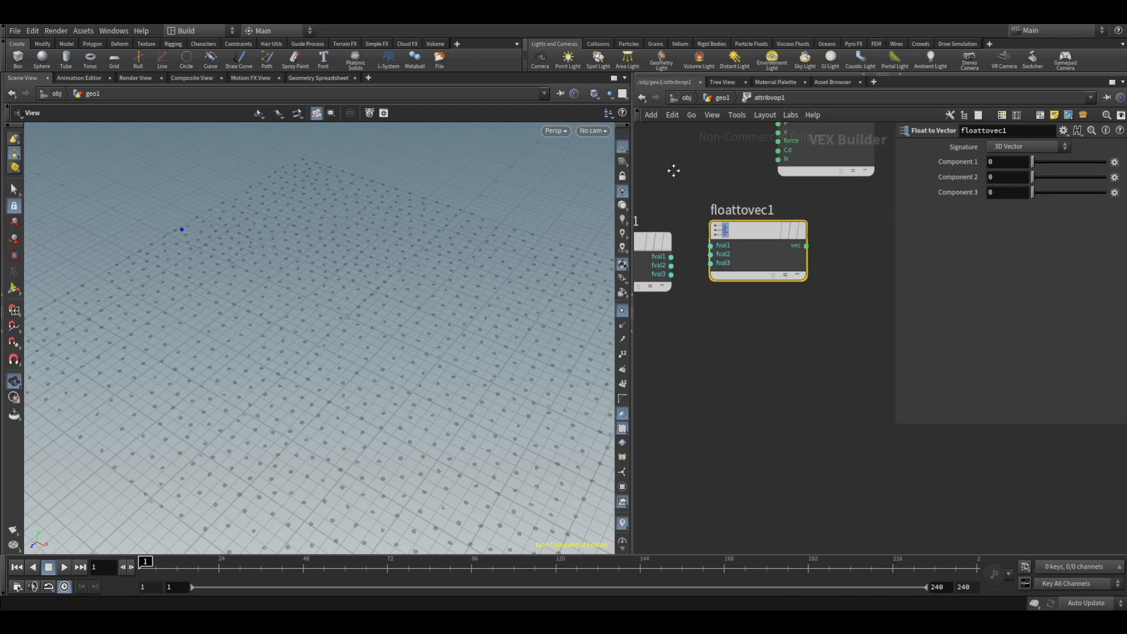
{"action": "left_click", "coordinate": [671, 257]}
{"action": "left_click", "coordinate": [711, 246]}
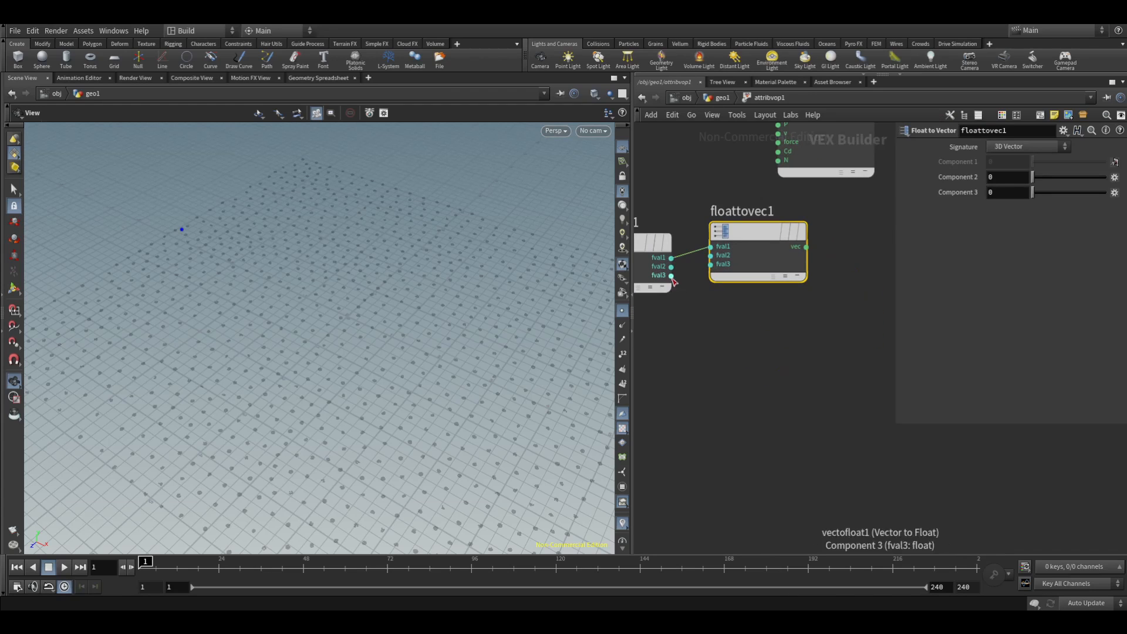
{"action": "left_click", "coordinate": [671, 275]}
{"action": "left_click", "coordinate": [710, 264]}
{"action": "left_click_drag", "start_coordinate": [758, 235], "coordinate": [853, 246]}
- Add a Parameter node and a Multiply node side by side below vectofloat1 and floattovec1
{"action": "key", "text": "Tab"}
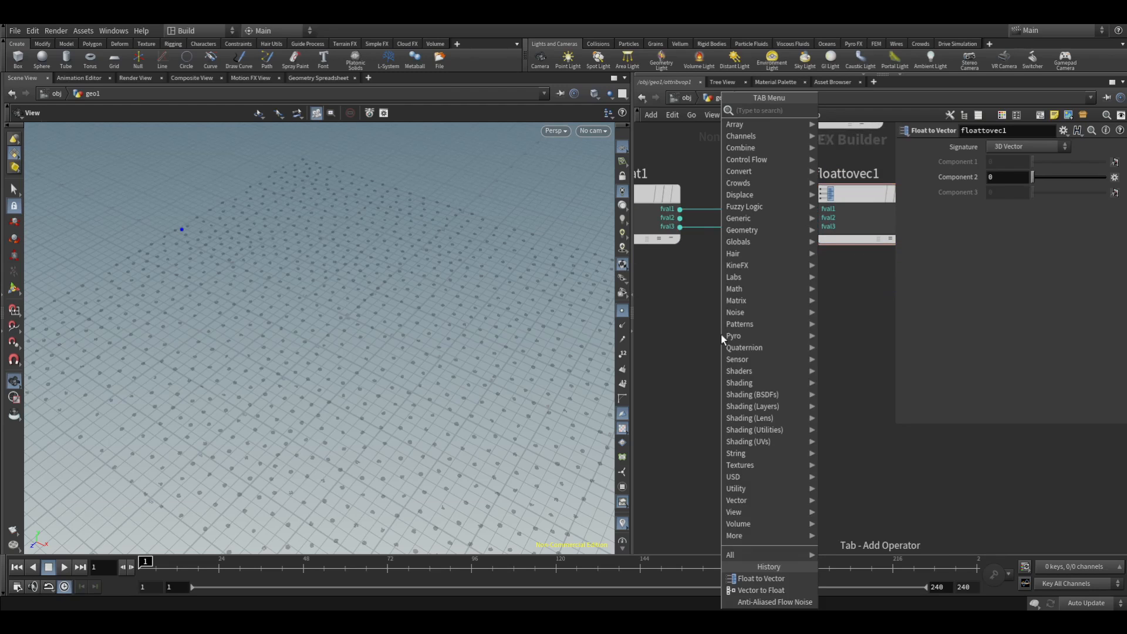
{"action": "type", "text": "parm"}
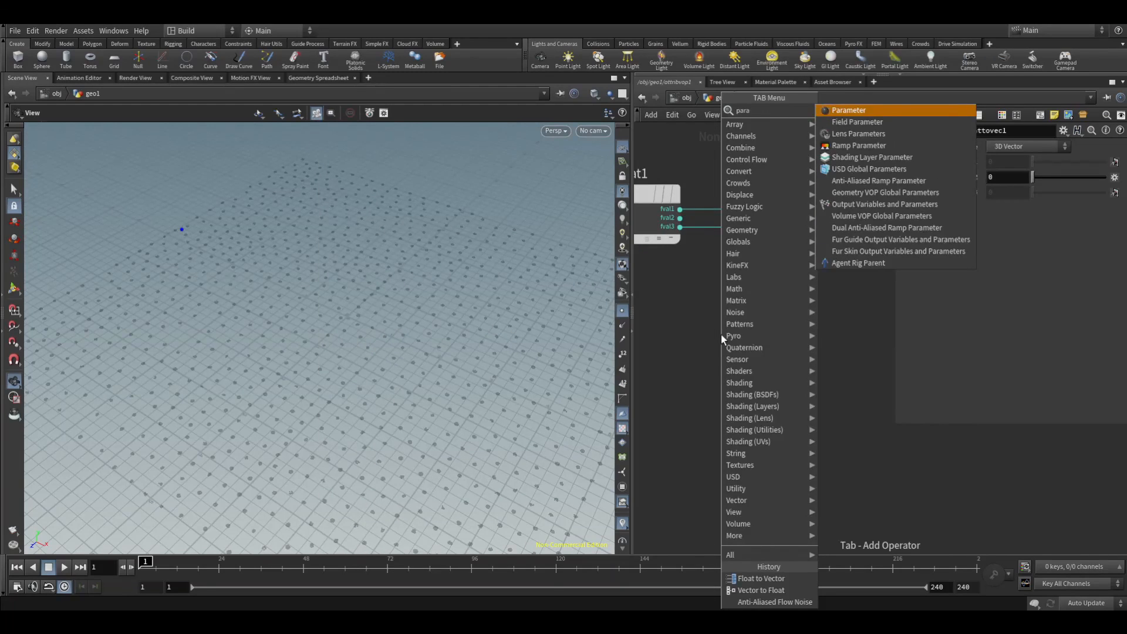
{"action": "key", "text": "Return"}
{"action": "left_click", "coordinate": [721, 334]}
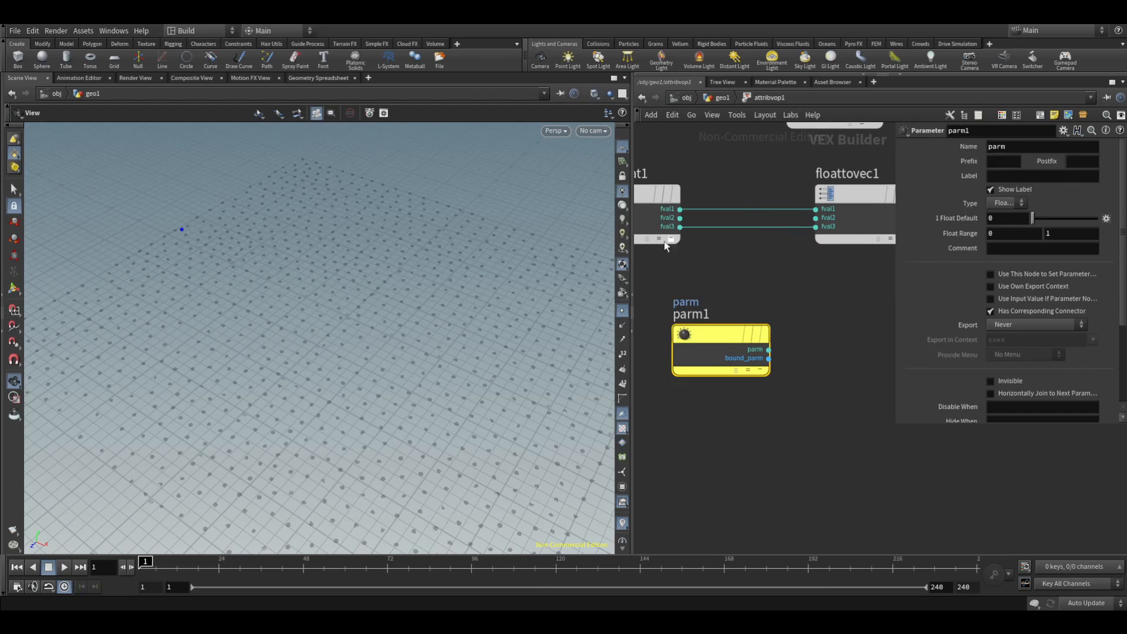
{"action": "key", "text": "Tab"}
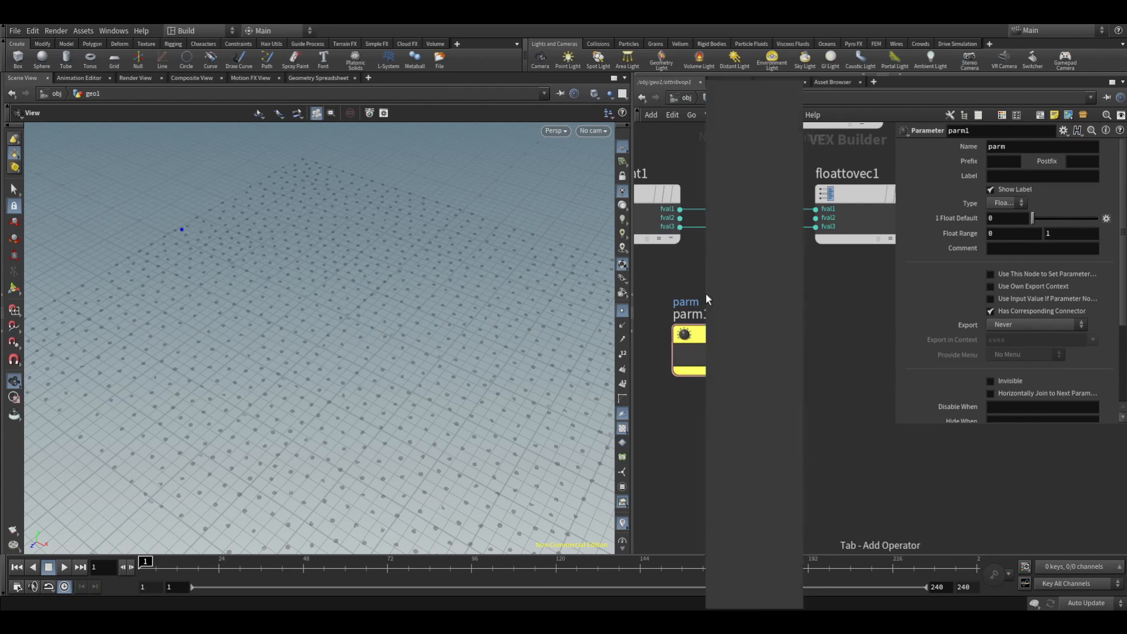
{"action": "type", "text": "multi"}
{"action": "key", "text": "Return"}
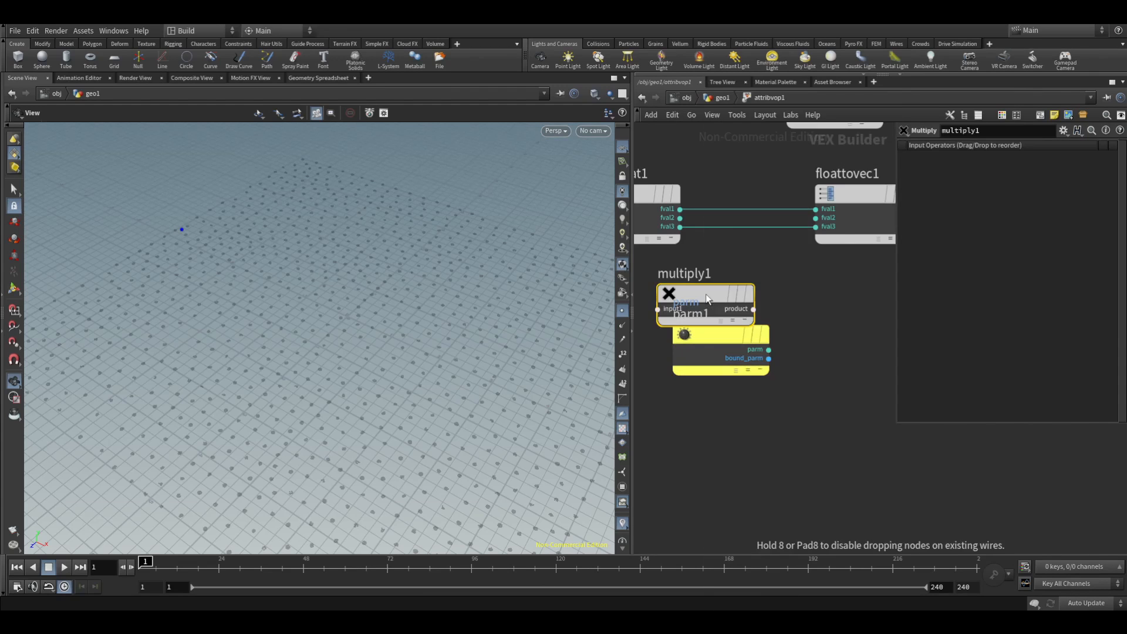
{"action": "left_click", "coordinate": [760, 309]}
{"action": "left_click_drag", "start_coordinate": [760, 310], "coordinate": [863, 343]}
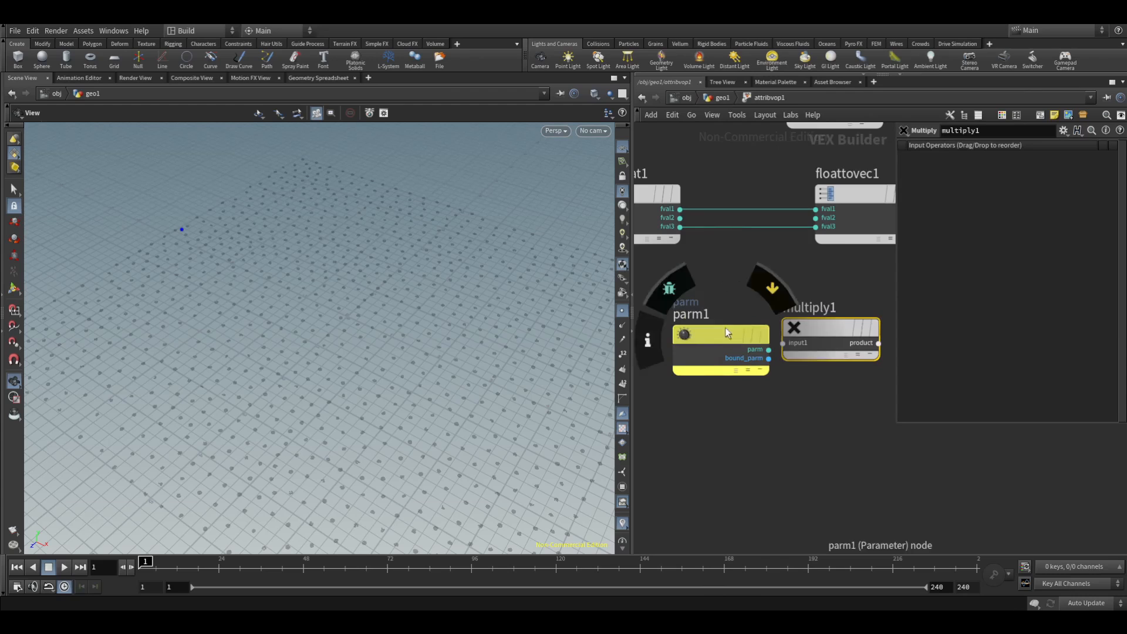
{"action": "left_click_drag", "start_coordinate": [725, 327], "coordinate": [652, 329]}
- Wire vectofloat1's fval2 and parm1's parm output into multiply1, and its product into floattovec1's fval2
{"action": "left_click", "coordinate": [680, 218]}
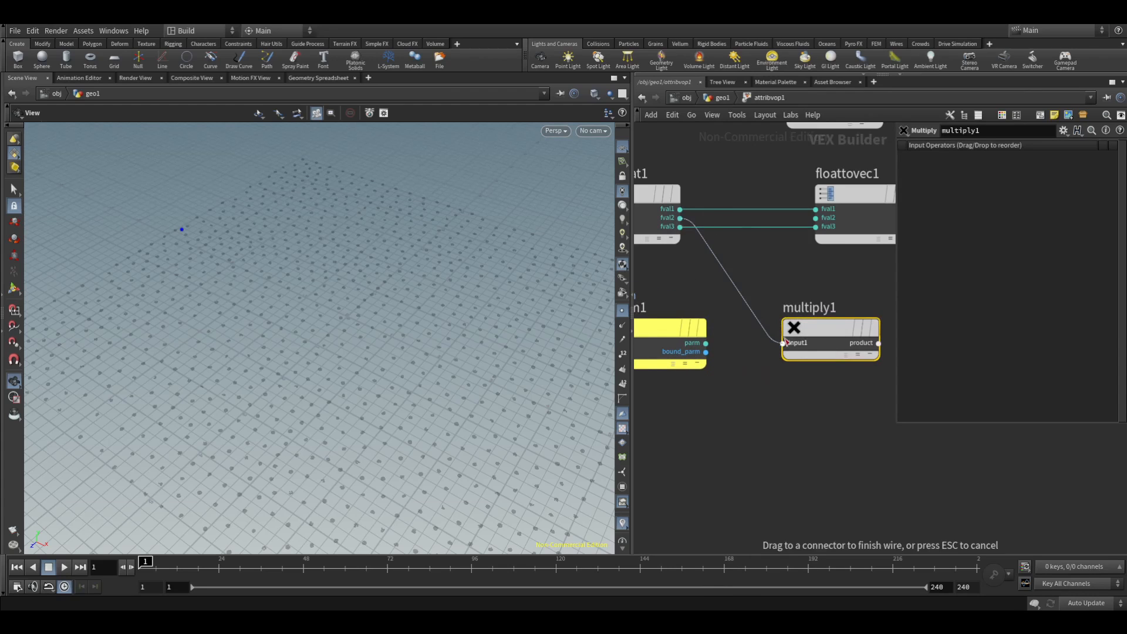
{"action": "left_click", "coordinate": [783, 343]}
{"action": "left_click", "coordinate": [706, 344]}
{"action": "left_click", "coordinate": [783, 351]}
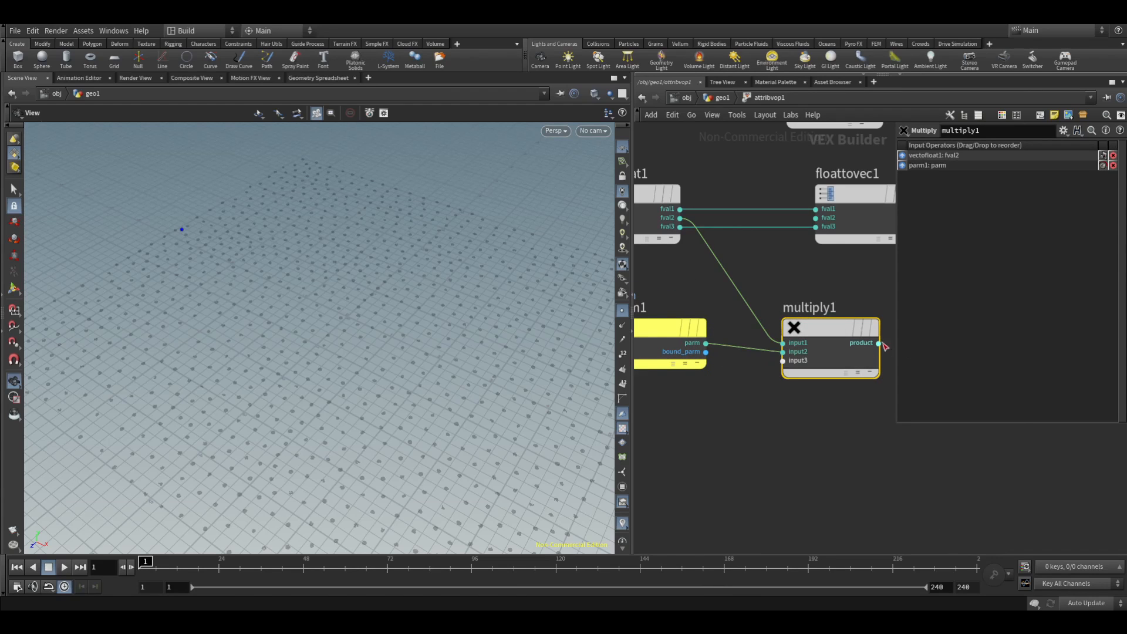
{"action": "left_click", "coordinate": [879, 343]}
{"action": "left_click", "coordinate": [815, 218]}
{"action": "left_click_drag", "start_coordinate": [832, 330], "coordinate": [802, 322]}
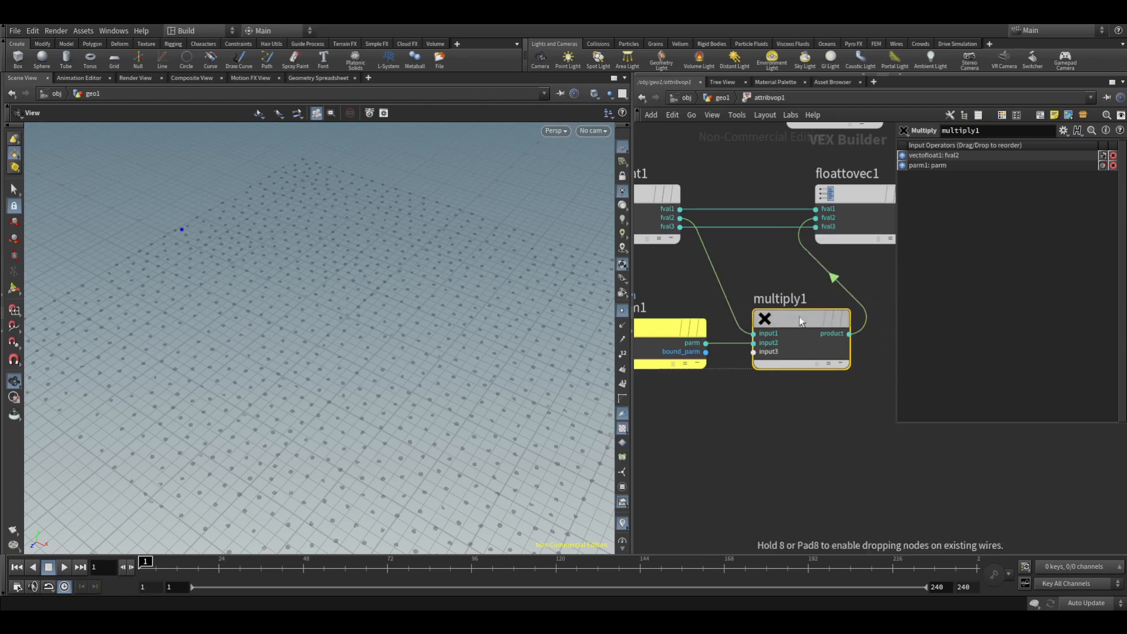
- Move geometryvopoutput1 farther from floattovec1 and place an Add node above vectofloat1
{"action": "scroll", "coordinate": [853, 394], "scroll_direction": "down", "scroll_amount": 3}
{"action": "middle_click_drag", "start_coordinate": [783, 233], "coordinate": [717, 219]}
{"action": "left_click_drag", "start_coordinate": [787, 231], "coordinate": [867, 234]}
{"action": "left_click", "coordinate": [718, 200]}
{"action": "key", "text": "Tab"}
{"action": "type", "text": "add"}
{"action": "key", "text": "Return"}
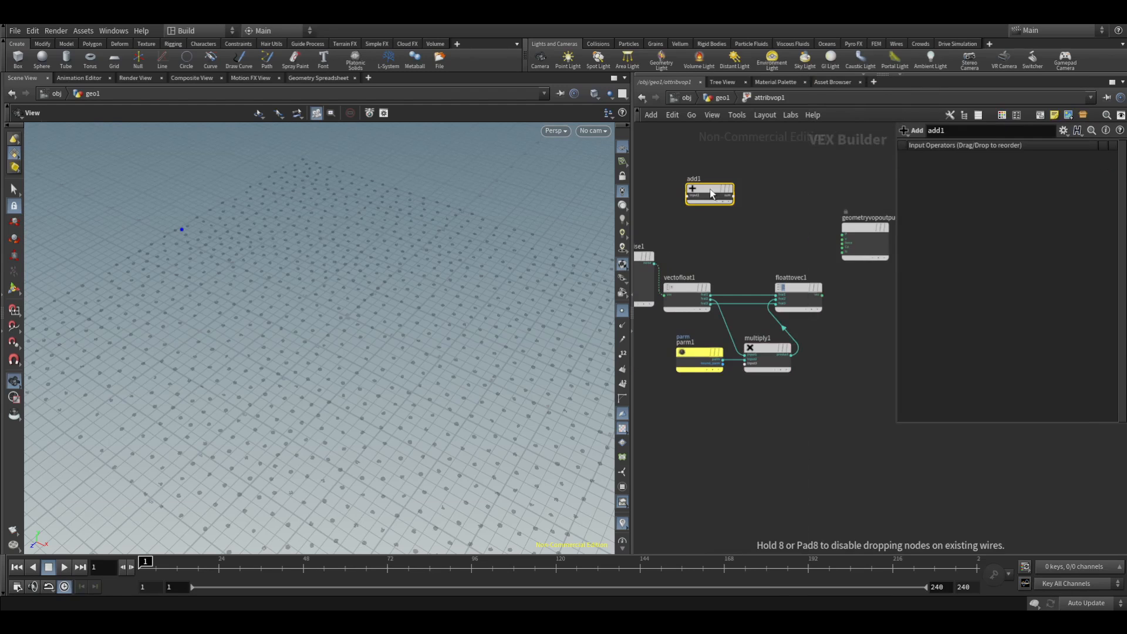
{"action": "left_click", "coordinate": [709, 194]}
- Wire the global P output and the noise output of aaflownoise1 into add1
{"action": "middle_click_drag", "start_coordinate": [743, 155], "coordinate": [823, 181]}
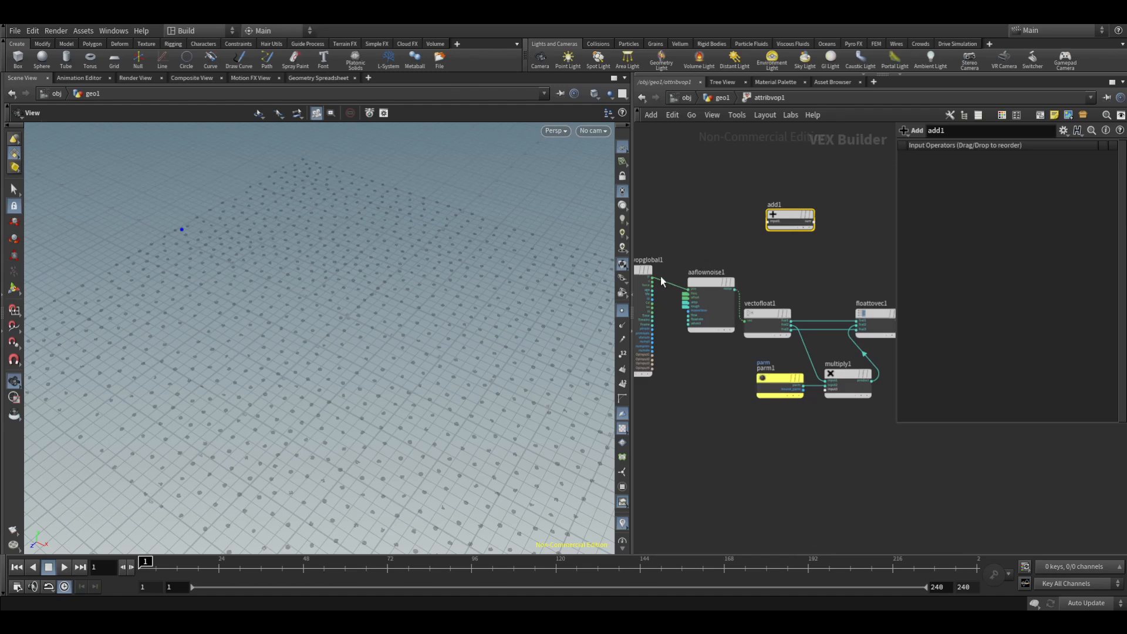
{"action": "left_click_drag", "start_coordinate": [655, 281], "coordinate": [770, 221]}
{"action": "middle_click_drag", "start_coordinate": [752, 266], "coordinate": [728, 221]}
{"action": "left_click_drag", "start_coordinate": [712, 241], "coordinate": [766, 179]}
{"action": "scroll", "coordinate": [745, 232], "scroll_direction": "up", "scroll_amount": 5}
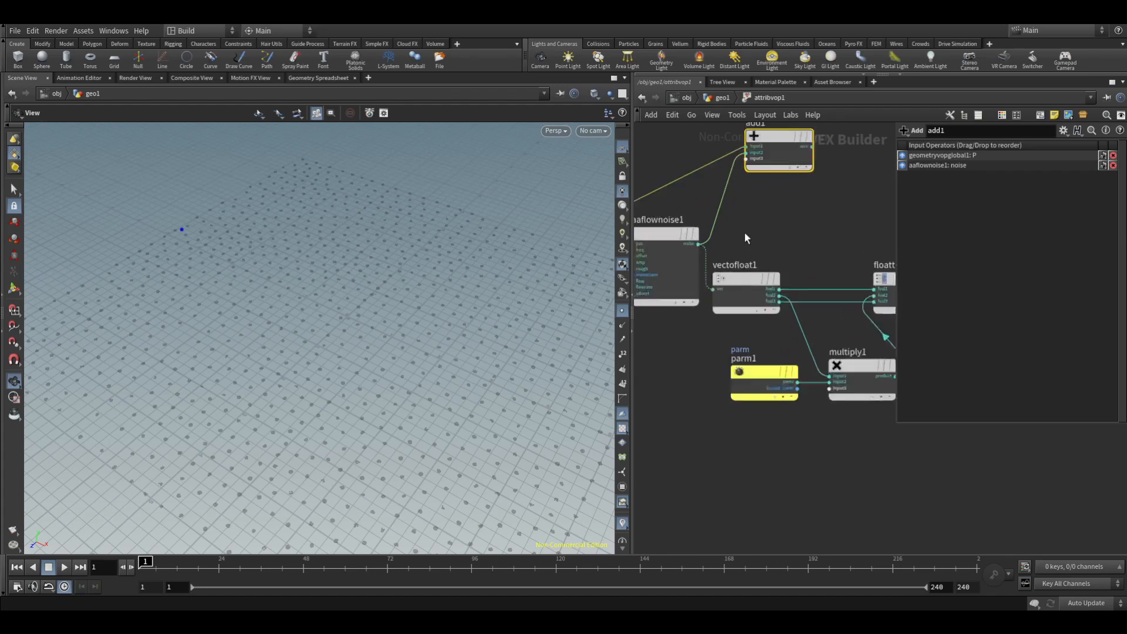
- Set aaflownoise1's signature to 3D Input, 3D Noise and wire add1's sum into geometryvopoutput1's P input
{"action": "left_click", "coordinate": [754, 292]}
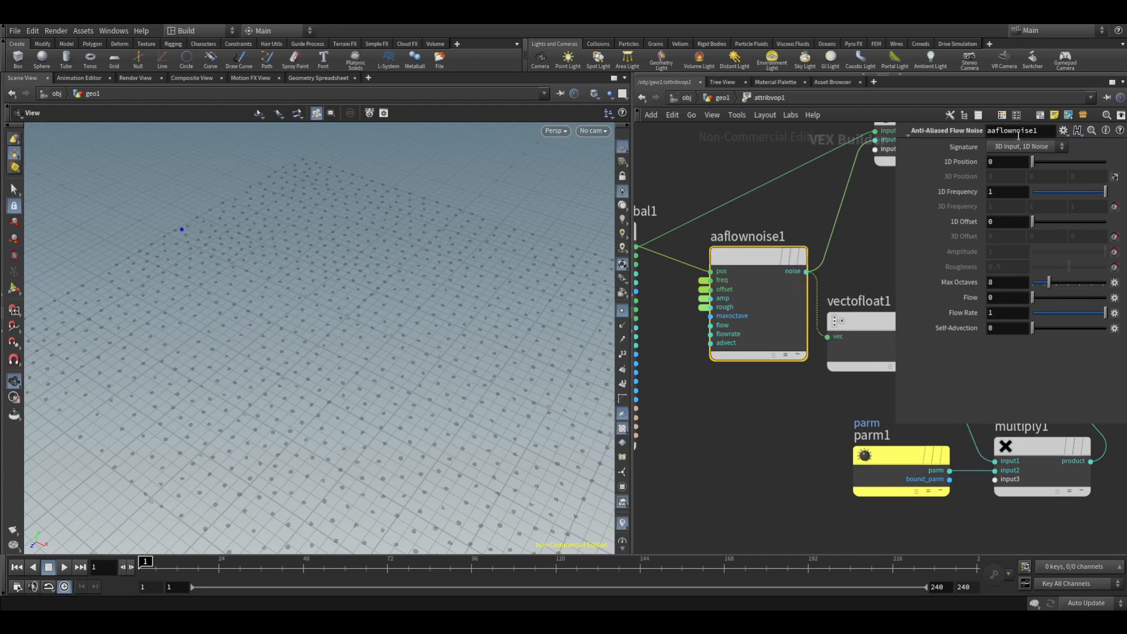
{"action": "left_click", "coordinate": [1036, 151]}
{"action": "left_click", "coordinate": [1005, 182]}
{"action": "scroll", "coordinate": [850, 210], "scroll_direction": "down", "scroll_amount": 4}
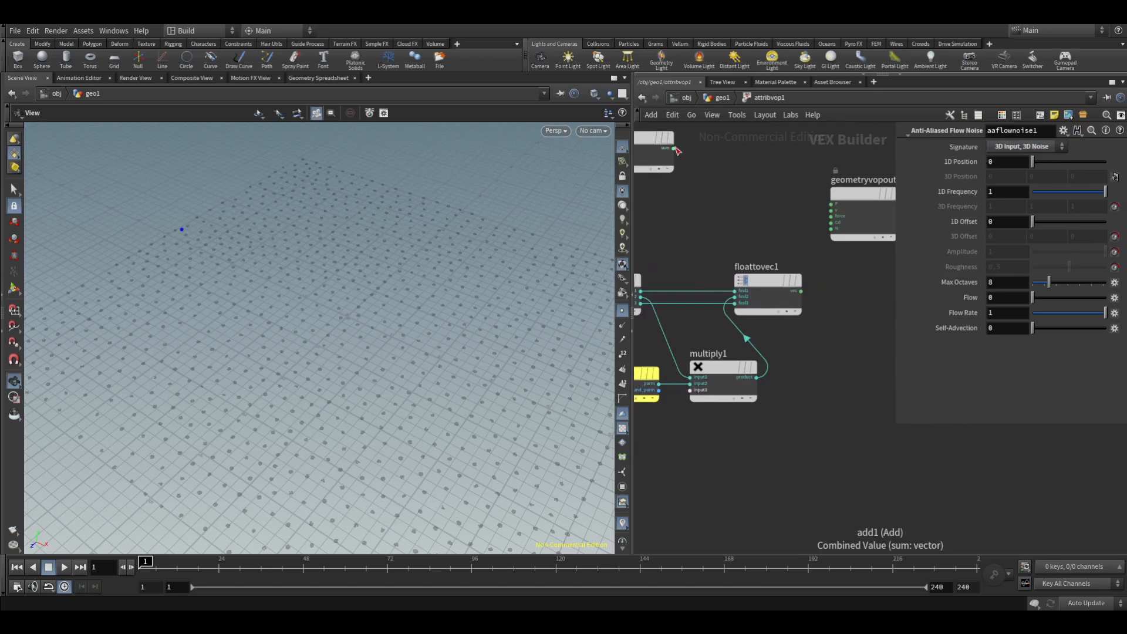
{"action": "left_click_drag", "start_coordinate": [674, 148], "coordinate": [834, 206]}
{"action": "scroll", "coordinate": [764, 217], "scroll_direction": "down", "scroll_amount": 5}
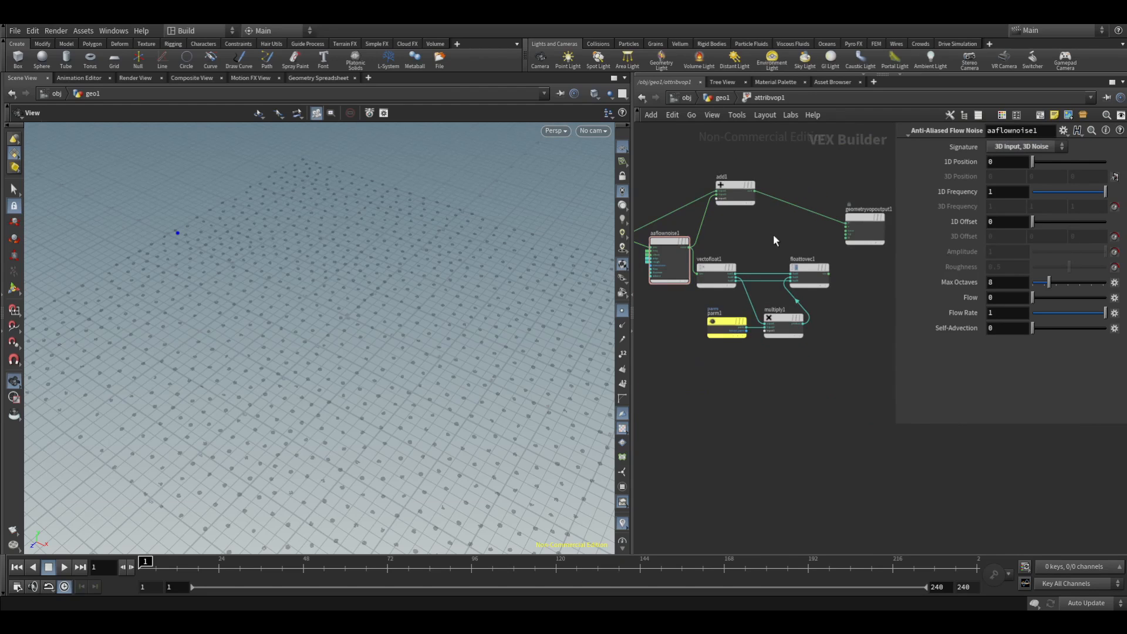
- Play back the displaced point at the geometry level and inspect the parm1 and multiply1 wiring inside attribvop1
{"action": "key", "text": "u"}
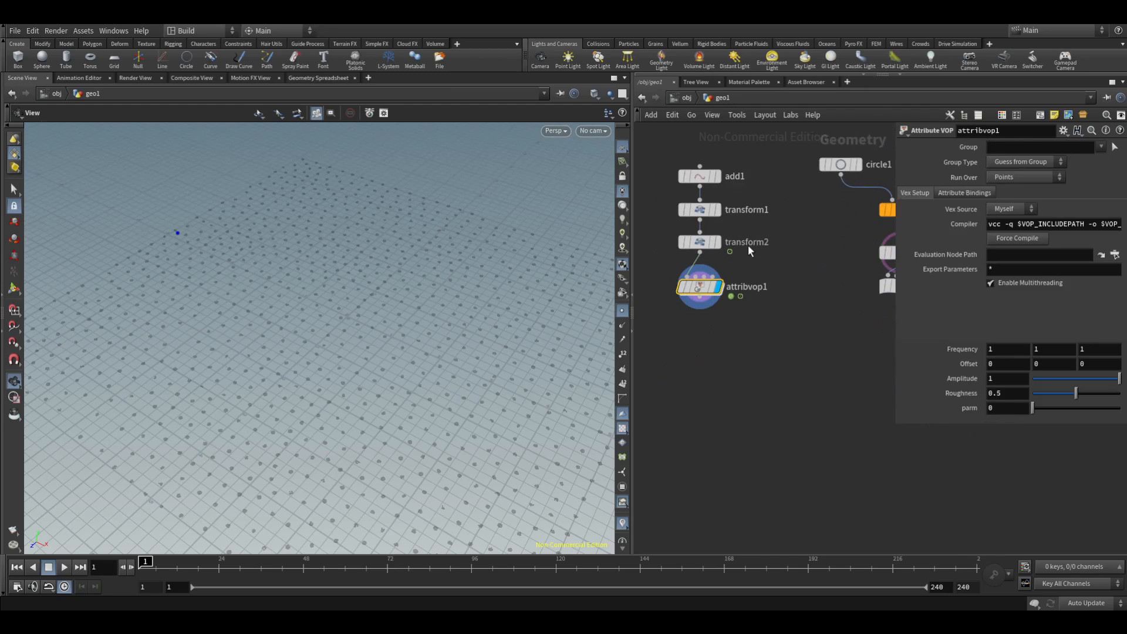
{"action": "middle_click_drag", "start_coordinate": [182, 233], "coordinate": [179, 253]}
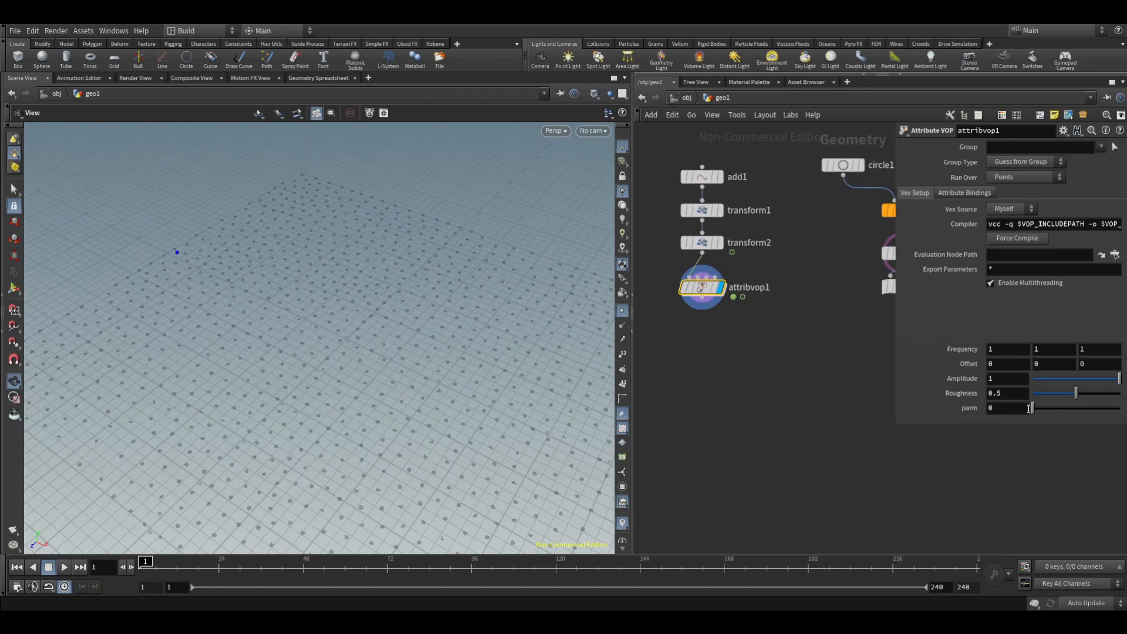
{"action": "left_click", "coordinate": [64, 567]}
{"action": "left_click_drag", "start_coordinate": [235, 257], "coordinate": [217, 332]}
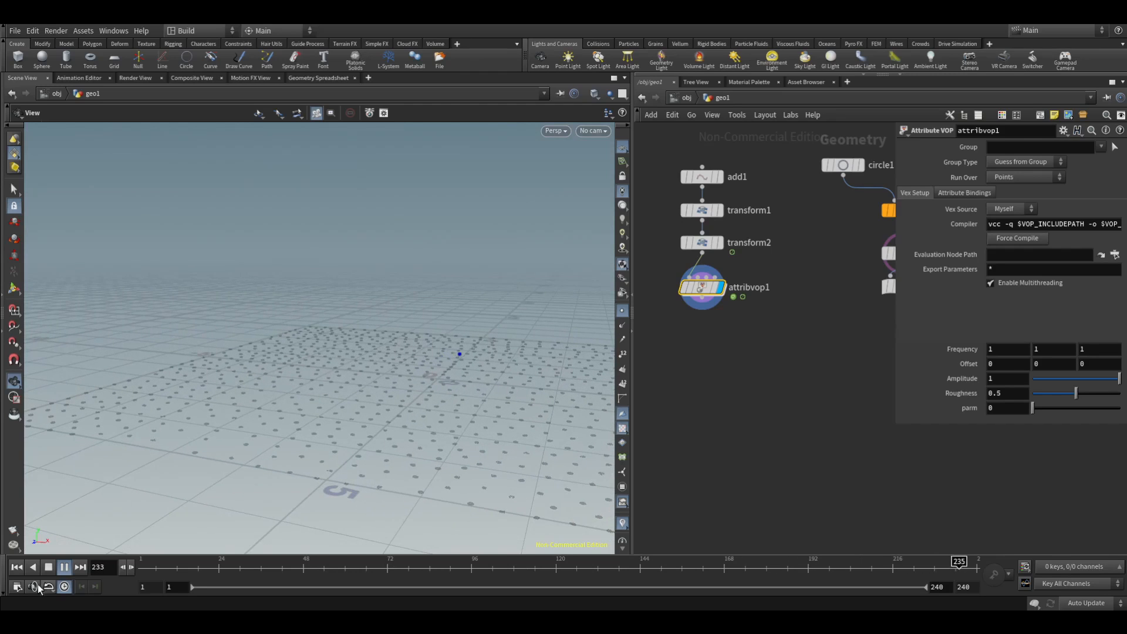
{"action": "left_click", "coordinate": [48, 568]}
{"action": "double_click", "coordinate": [702, 287]}
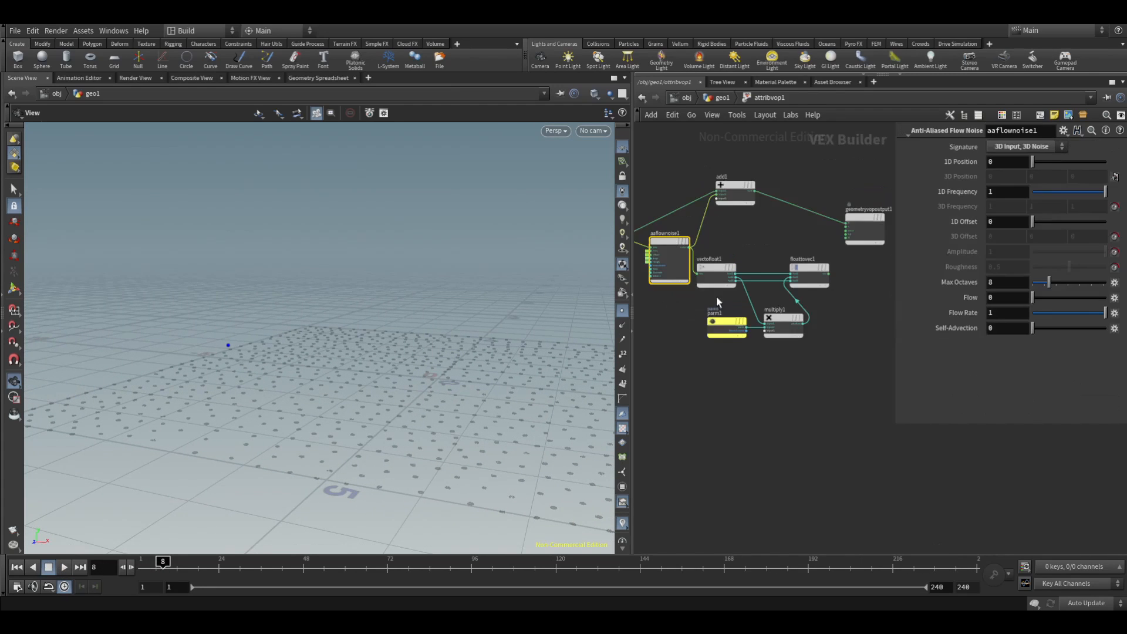
{"action": "scroll", "coordinate": [772, 306], "scroll_direction": "up", "scroll_amount": 3}
{"action": "middle_click_drag", "start_coordinate": [771, 305], "coordinate": [780, 276]}
{"action": "scroll", "coordinate": [780, 276], "scroll_direction": "up", "scroll_amount": 1}
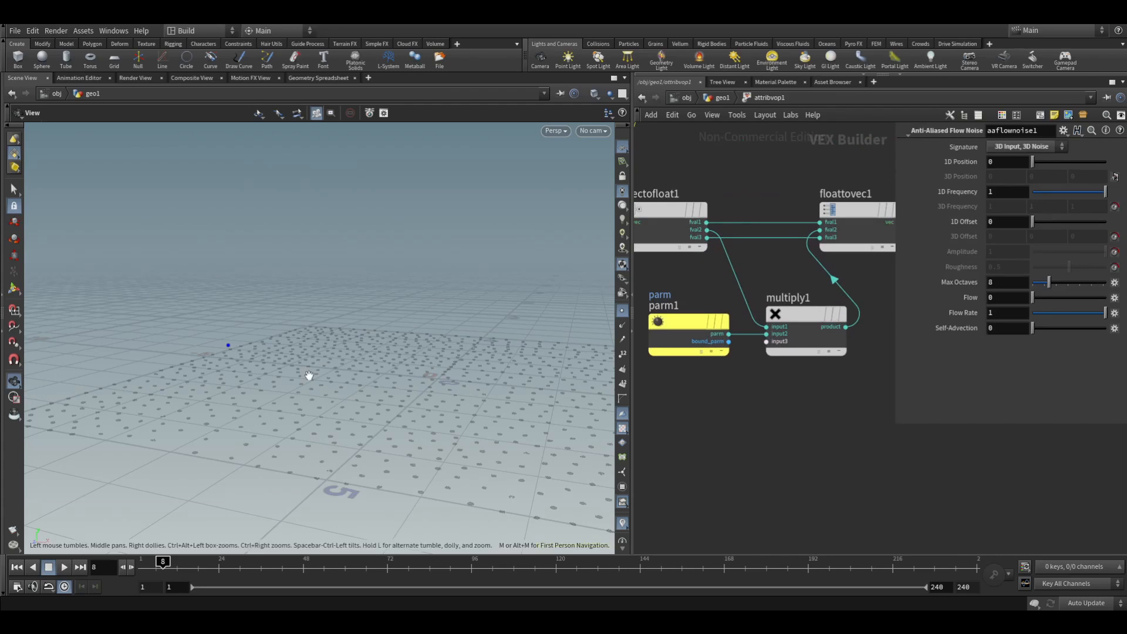
{"action": "key", "text": "u"}
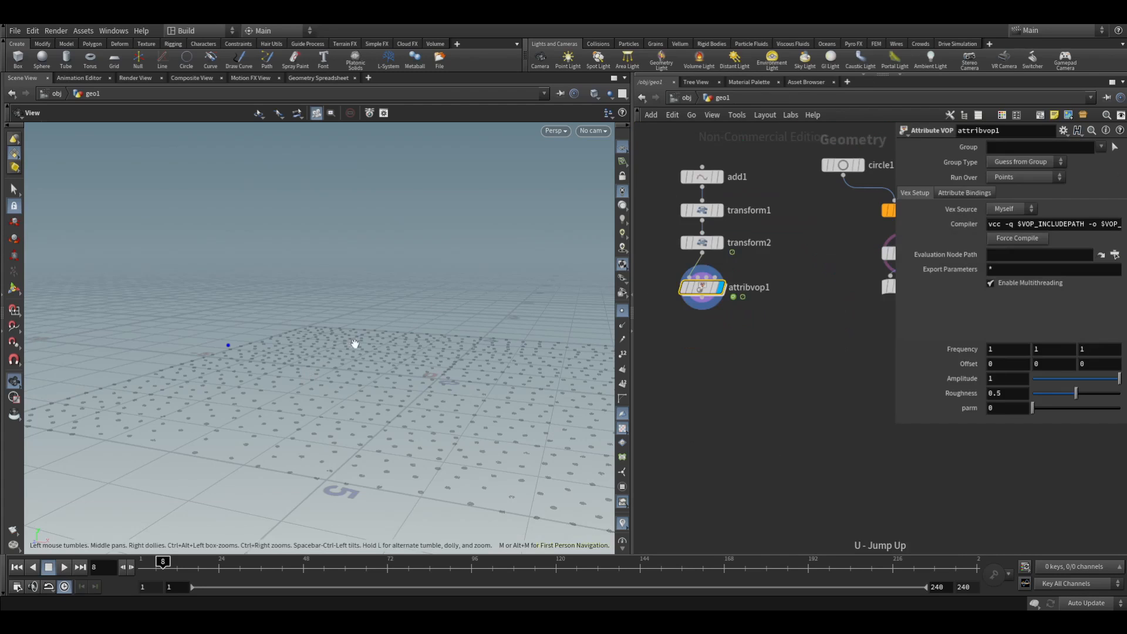
- Set attribvop1's Roughness to 0.068 and parm to 0.358 while playing the animation in the Front view
{"action": "left_click_drag", "start_coordinate": [354, 345], "coordinate": [338, 286]}
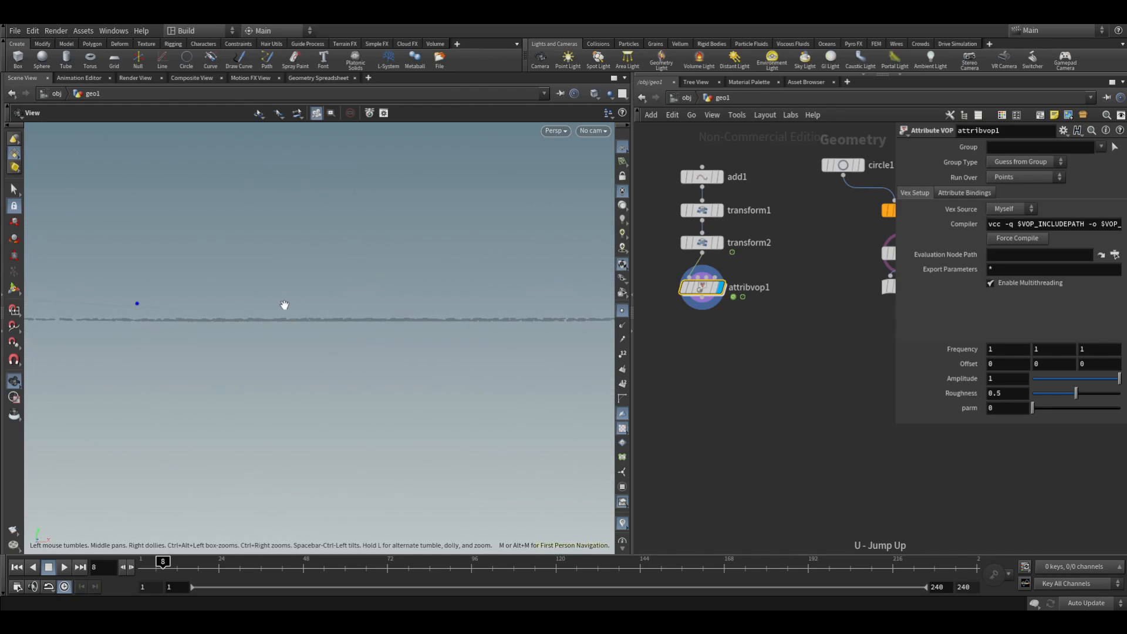
{"action": "key", "text": "space+2"}
{"action": "key", "text": "space+3"}
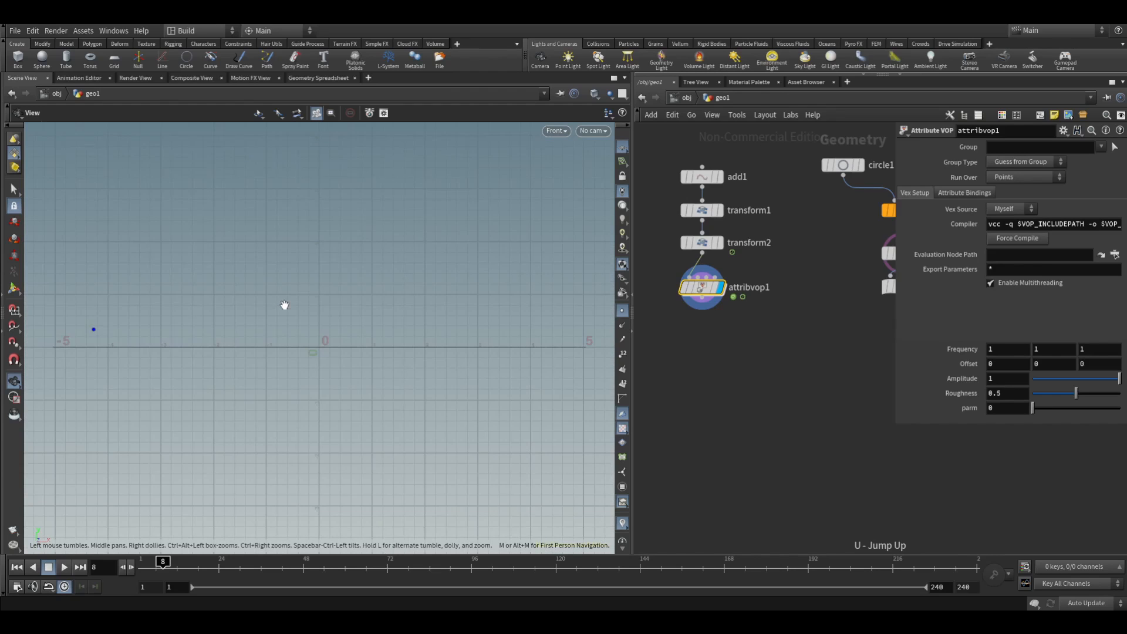
{"action": "left_click", "coordinate": [62, 567]}
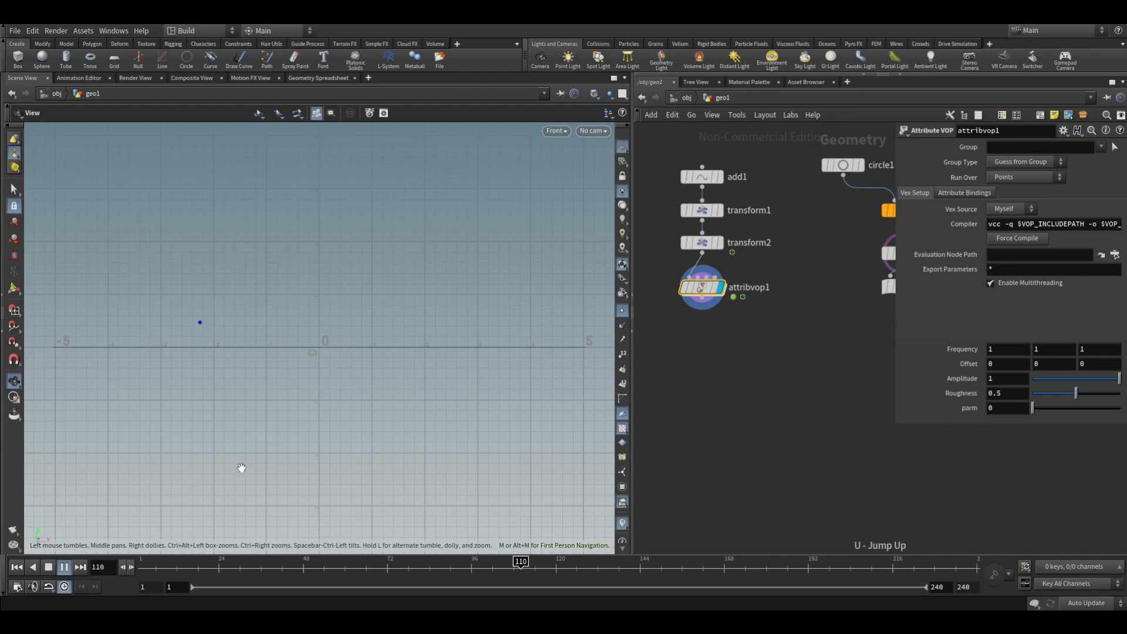
{"action": "mouse_move", "coordinate": [1049, 393]}
{"action": "left_mouse_down"}
{"action": "mouse_move", "coordinate": [1036, 395]}
{"action": "mouse_move", "coordinate": [1121, 410]}
{"action": "mouse_move", "coordinate": [1034, 411]}
{"action": "mouse_move", "coordinate": [1063, 409]}
{"action": "left_mouse_up"}
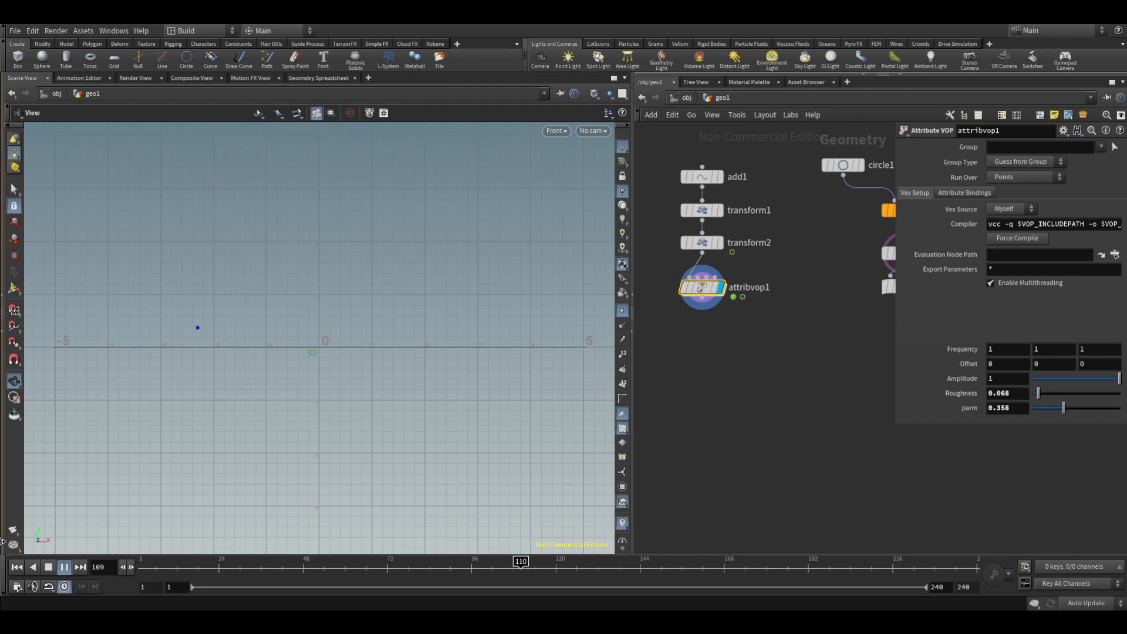
{"action": "left_click", "coordinate": [61, 571]}
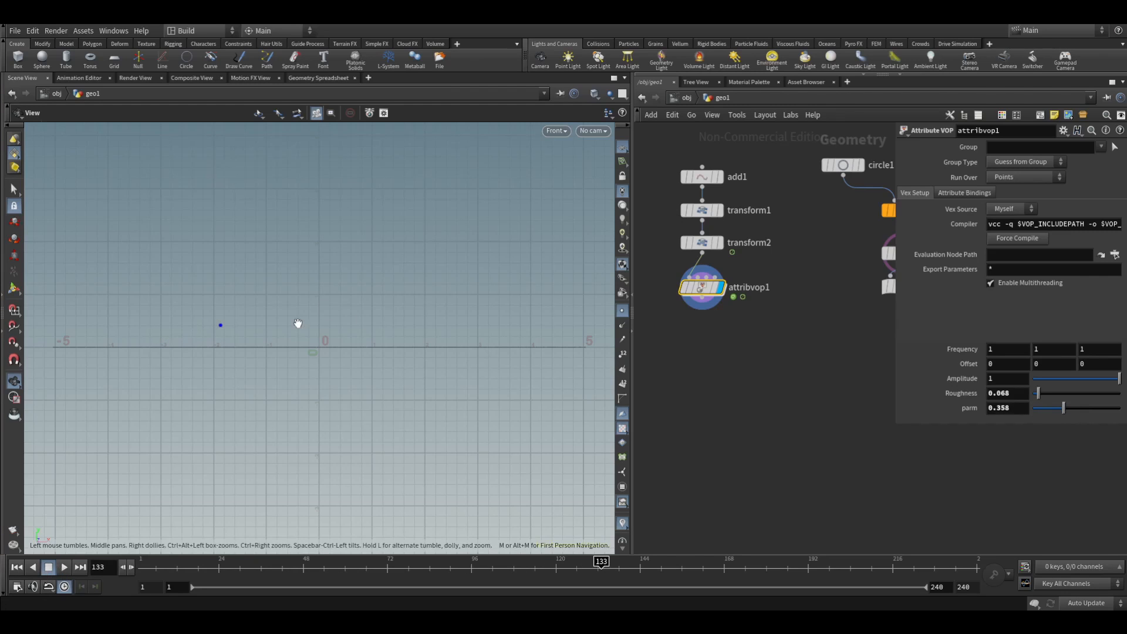
- Inside attribvop1, replace the direct noise wire into add1 with floattovec1's vector output and return to the geometry level
{"action": "left_click_drag", "start_coordinate": [298, 323], "coordinate": [264, 329]}
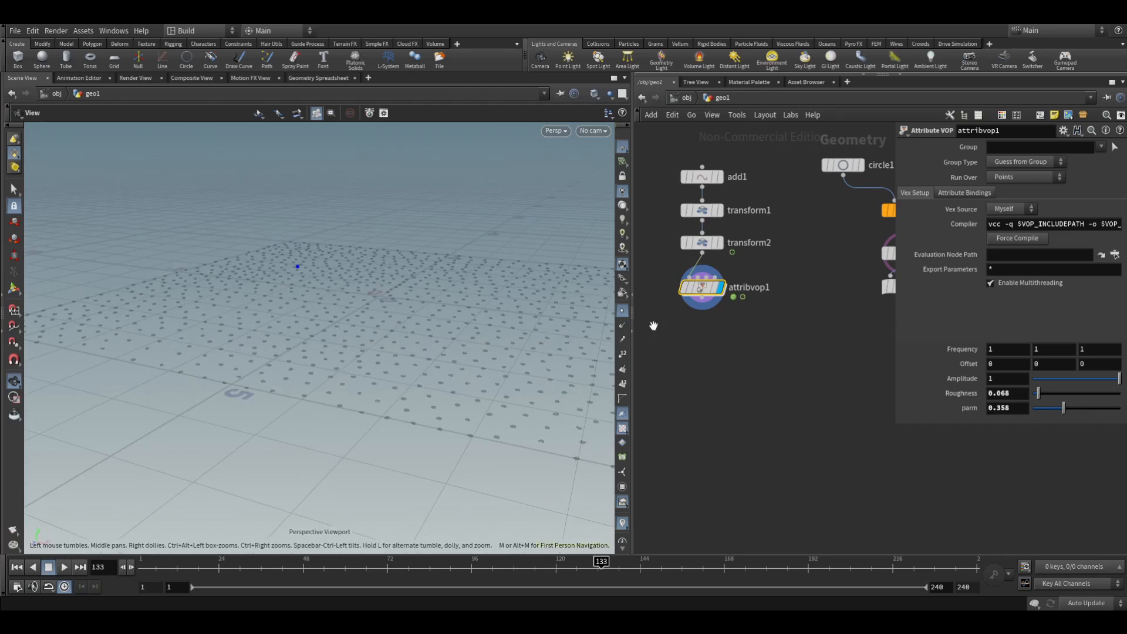
{"action": "double_click", "coordinate": [702, 287]}
{"action": "middle_click_drag", "start_coordinate": [770, 272], "coordinate": [788, 297]}
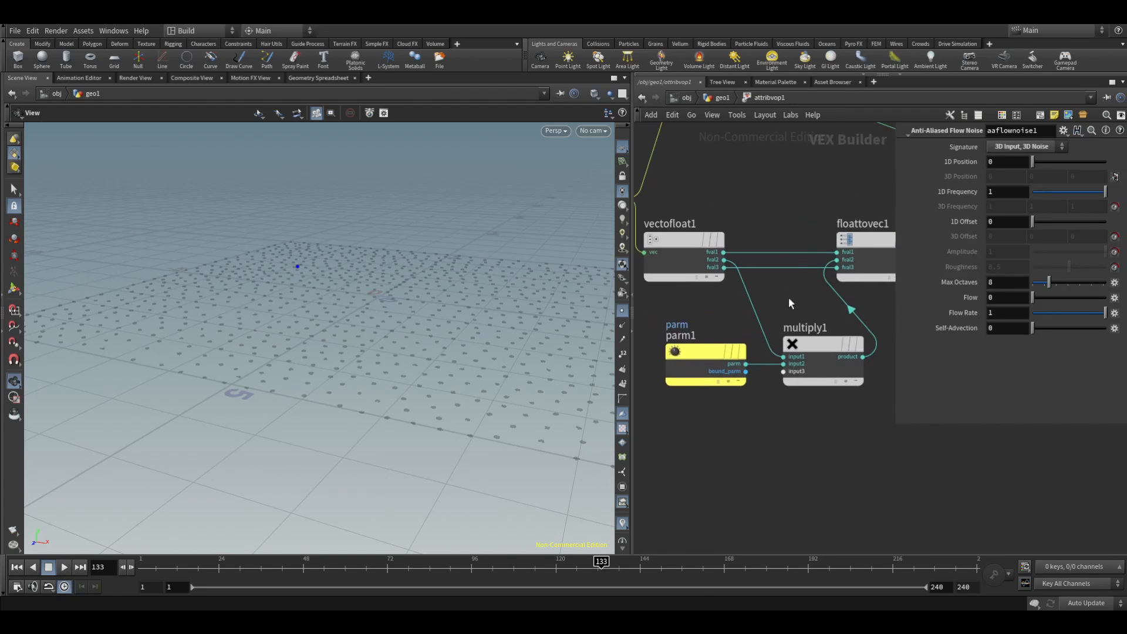
{"action": "scroll", "coordinate": [788, 297], "scroll_direction": "down", "scroll_amount": 4}
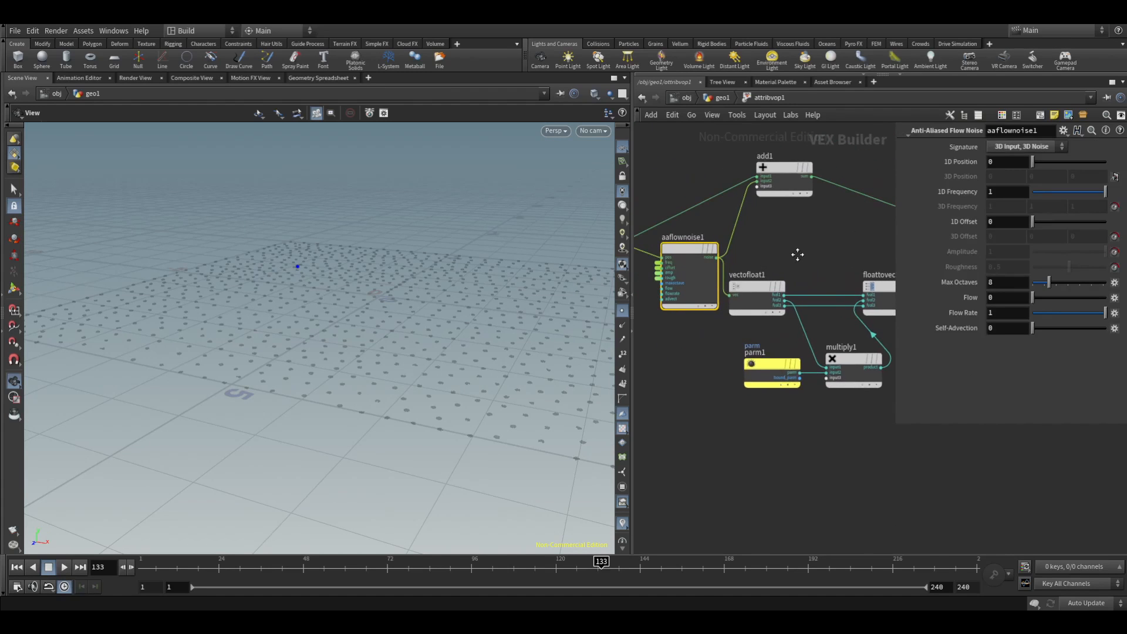
{"action": "middle_click_drag", "start_coordinate": [797, 254], "coordinate": [769, 279]}
{"action": "left_click", "coordinate": [747, 256]}
{"action": "key", "text": "y"}
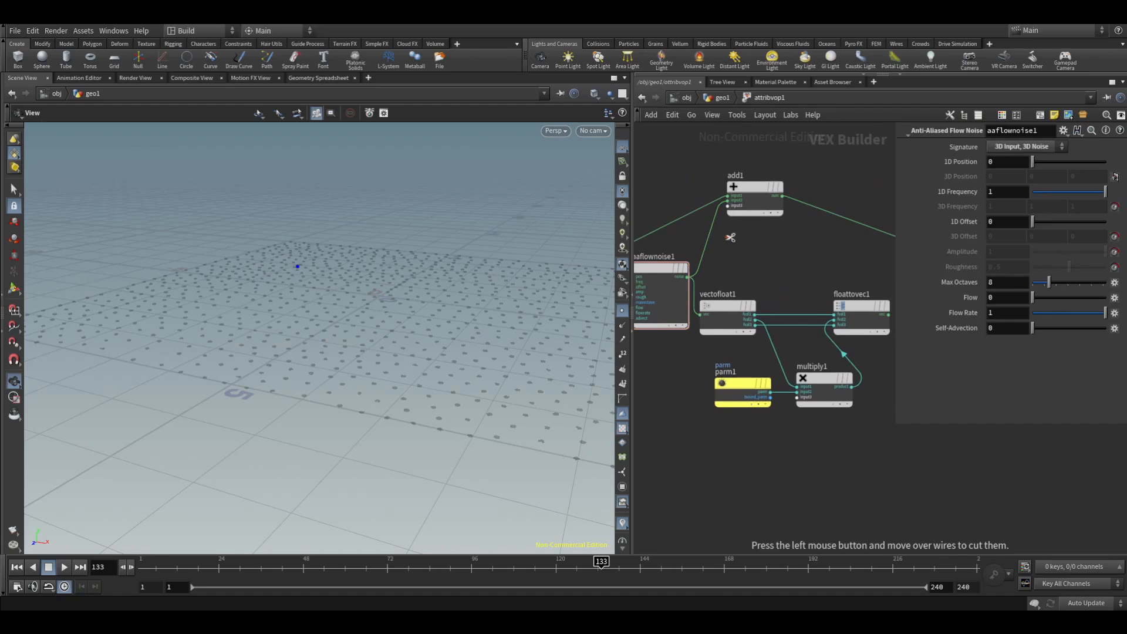
{"action": "left_click_drag", "start_coordinate": [708, 225], "coordinate": [703, 222]}
{"action": "middle_click_drag", "start_coordinate": [785, 250], "coordinate": [698, 275]}
{"action": "left_click_drag", "start_coordinate": [681, 221], "coordinate": [778, 260]}
{"action": "left_click_drag", "start_coordinate": [802, 339], "coordinate": [737, 265]}
{"action": "key", "text": "u"}
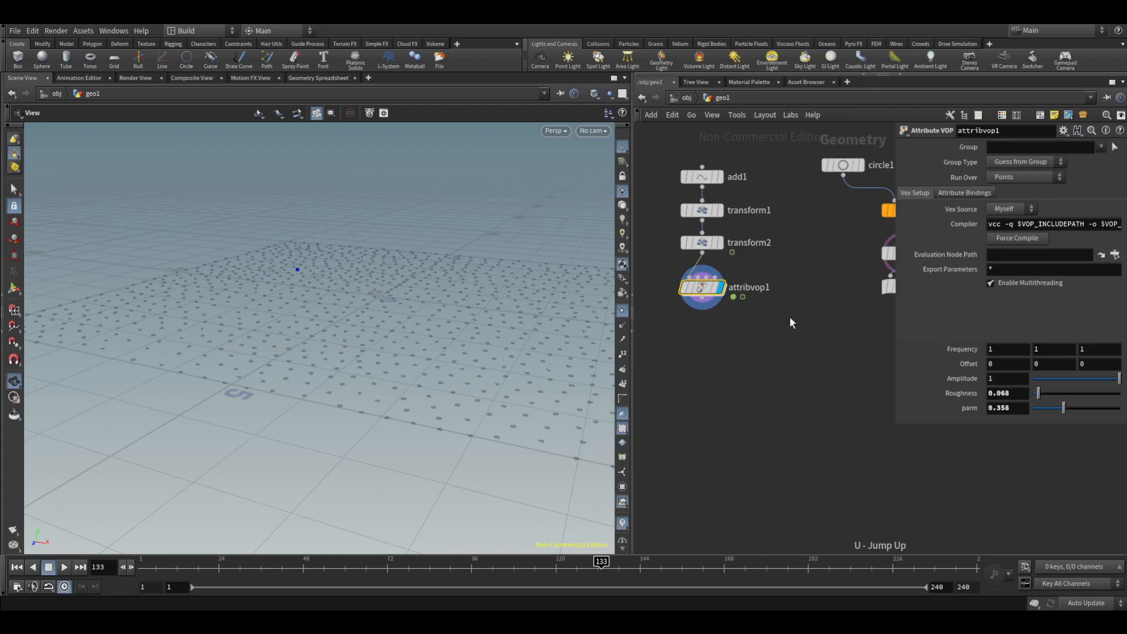
- Play the animation from the start and set attribvop1's Frequency to 1.3 on all axes and Amplitude to 1.4
{"action": "left_click_drag", "start_coordinate": [224, 290], "coordinate": [279, 273]}
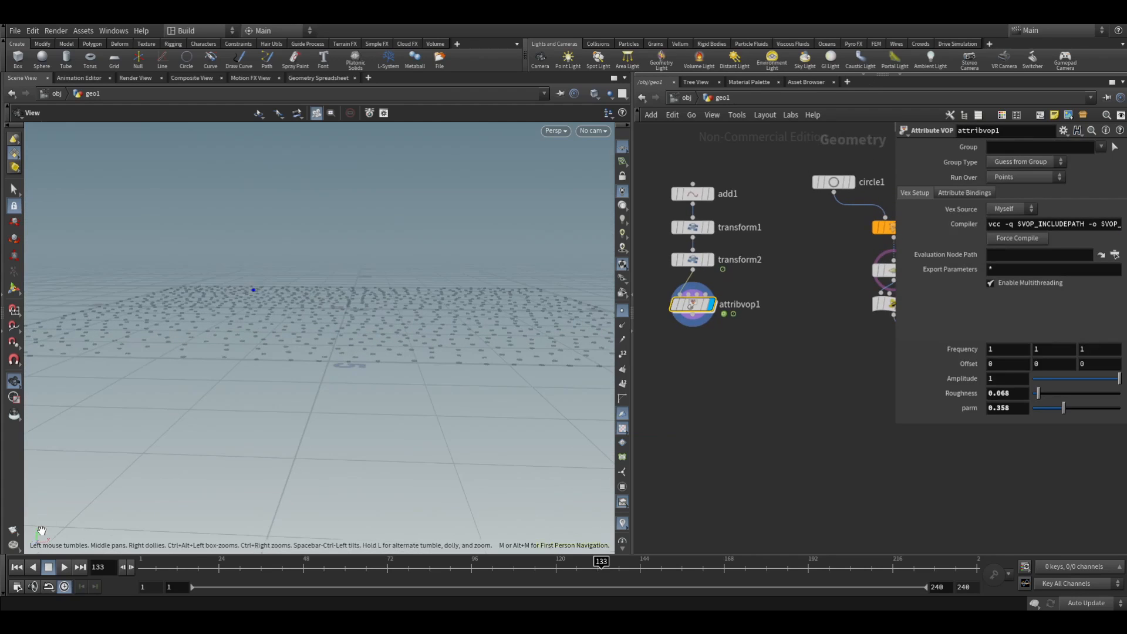
{"action": "left_click", "coordinate": [17, 568]}
{"action": "left_click", "coordinate": [65, 567]}
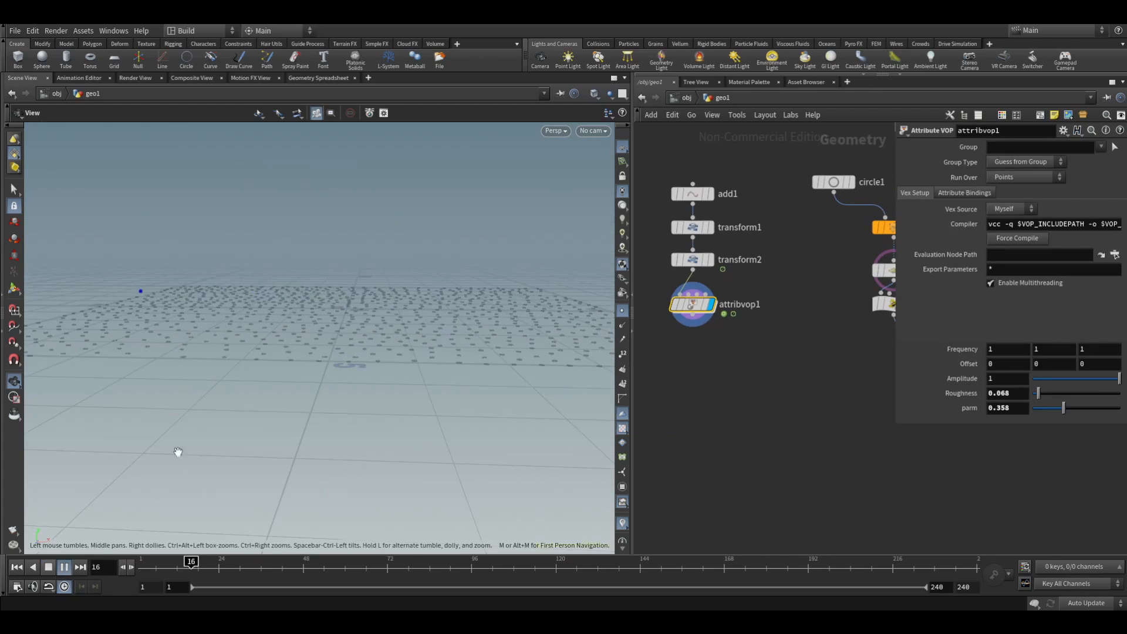
{"action": "left_click_drag", "start_coordinate": [195, 378], "coordinate": [192, 313]}
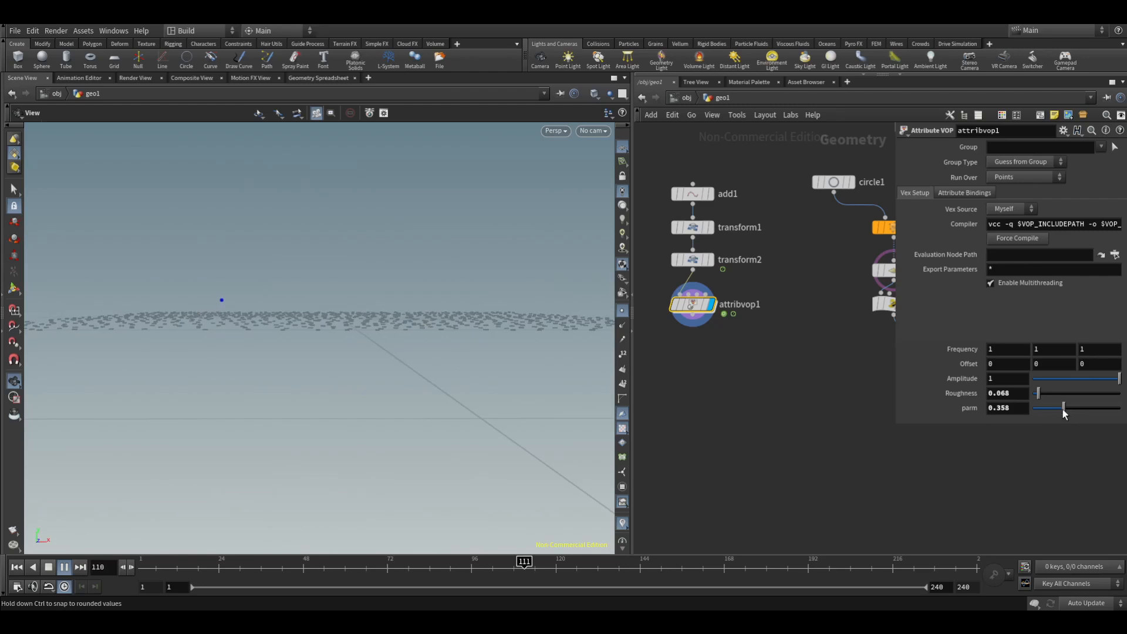
{"action": "left_click_drag", "start_coordinate": [423, 358], "coordinate": [365, 284]}
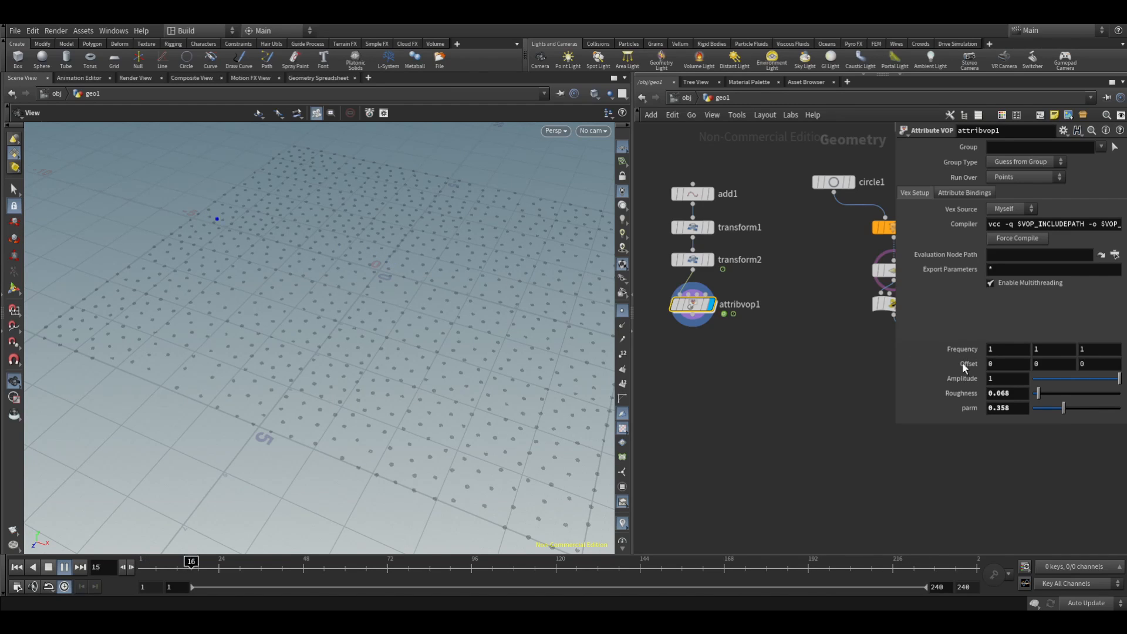
{"action": "middle_click_drag", "start_coordinate": [961, 350], "coordinate": [986, 366]}
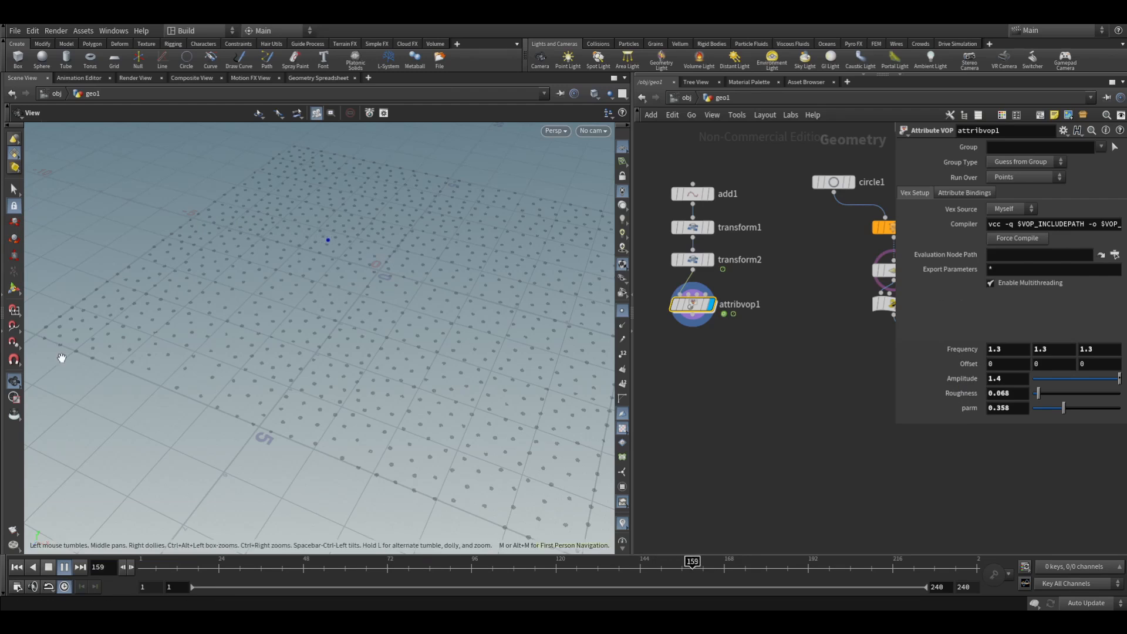
- Add an Attribute Wrangle below attribvop1 and wire attribvop1 into its first input
{"action": "middle_click_drag", "start_coordinate": [779, 370], "coordinate": [674, 333]}
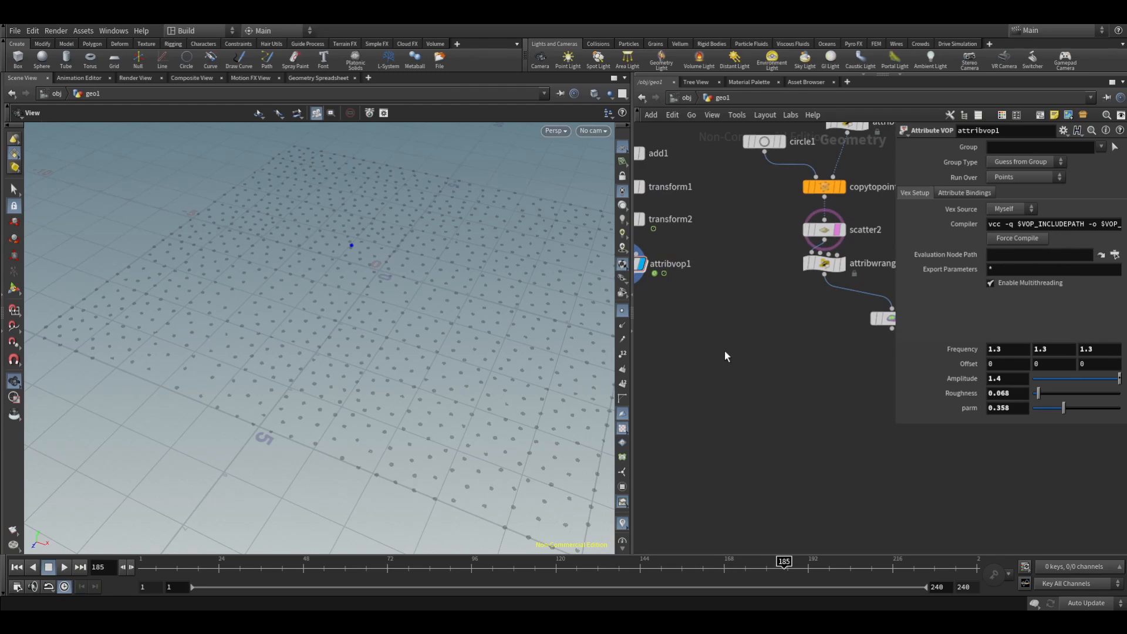
{"action": "key", "text": "Tab"}
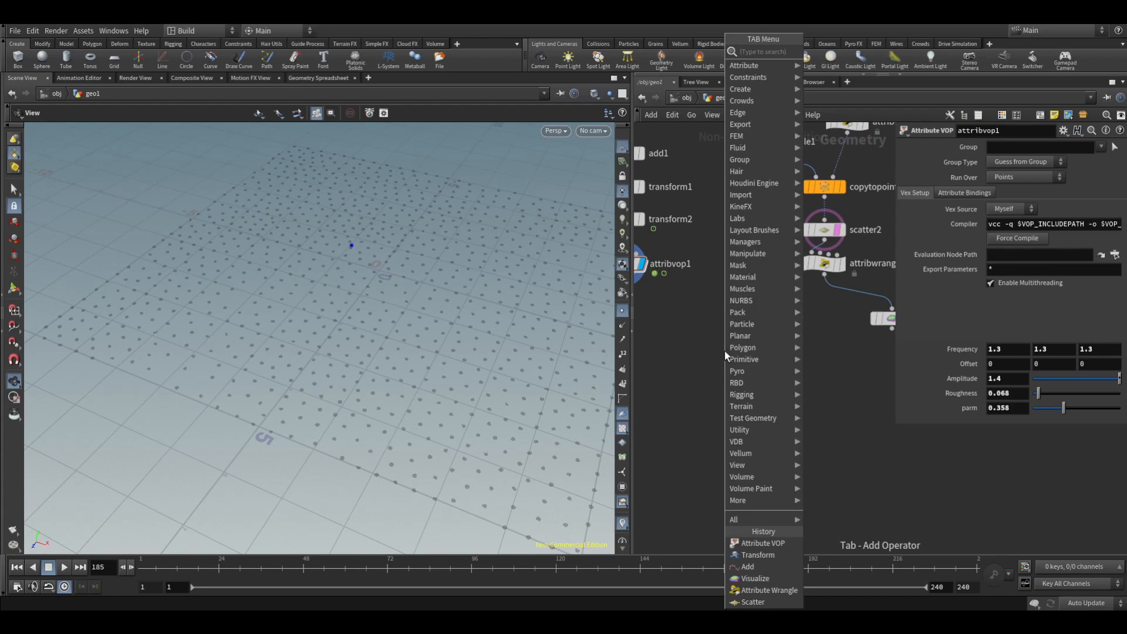
{"action": "type", "text": "wran"}
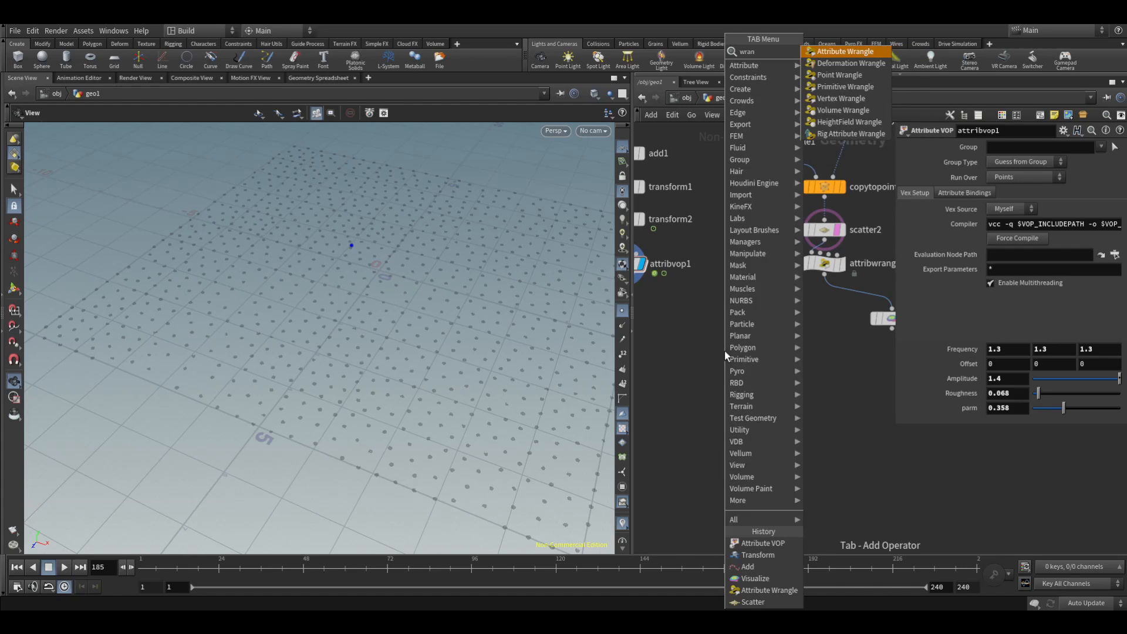
{"action": "key", "text": "Return"}
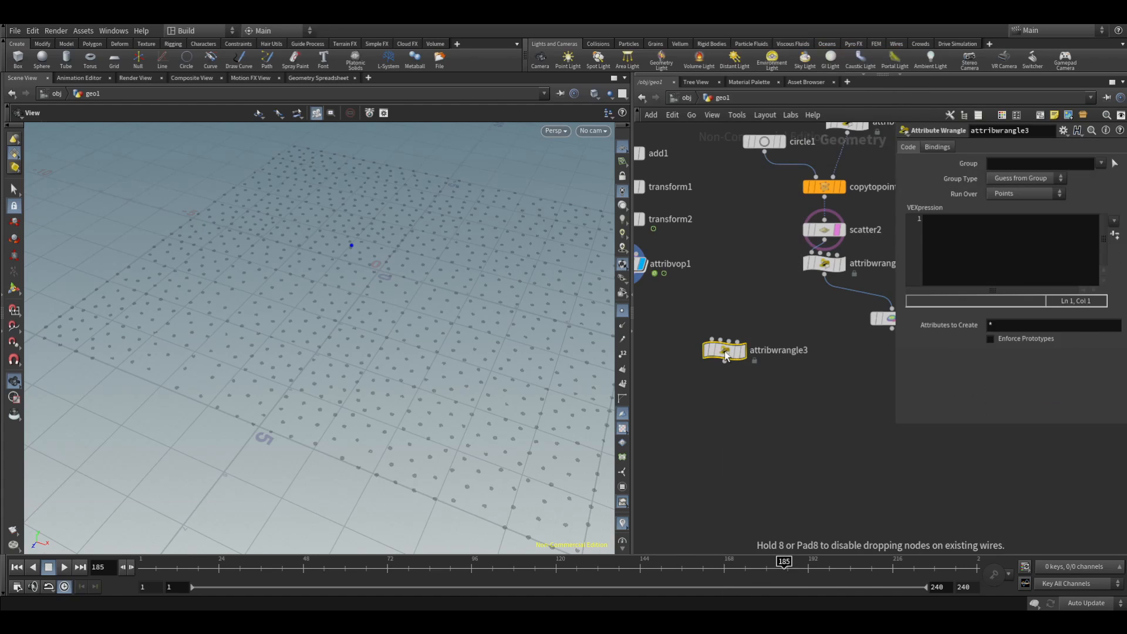
{"action": "left_click", "coordinate": [722, 349]}
{"action": "middle_click_drag", "start_coordinate": [737, 291], "coordinate": [770, 279]}
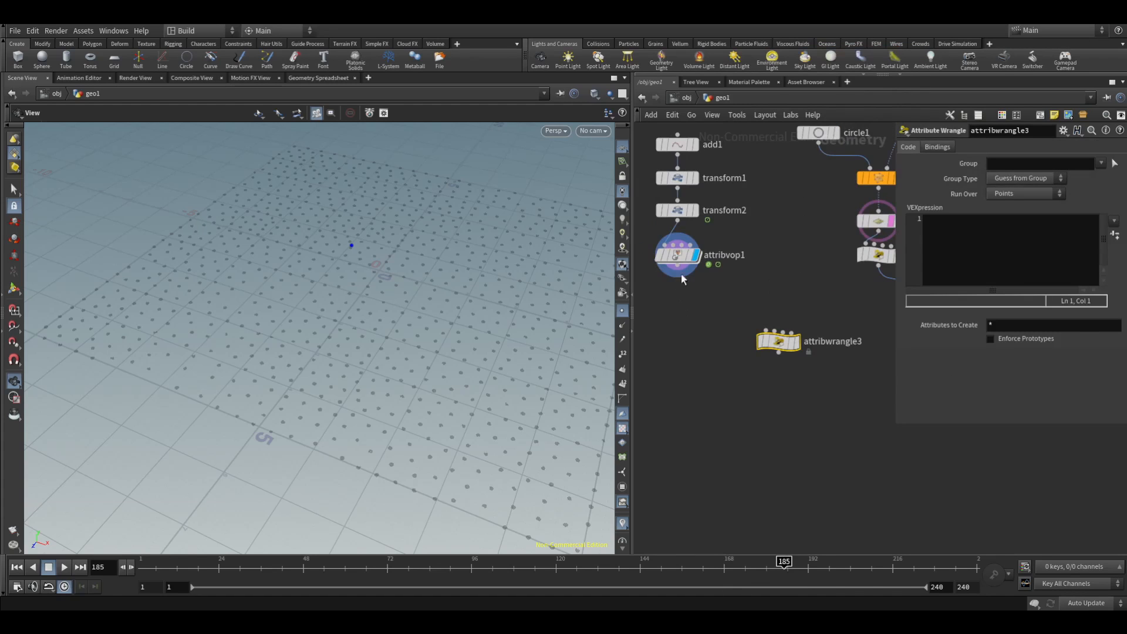
{"action": "left_click_drag", "start_coordinate": [680, 276], "coordinate": [763, 329]}
{"action": "middle_click_drag", "start_coordinate": [757, 313], "coordinate": [734, 295]}
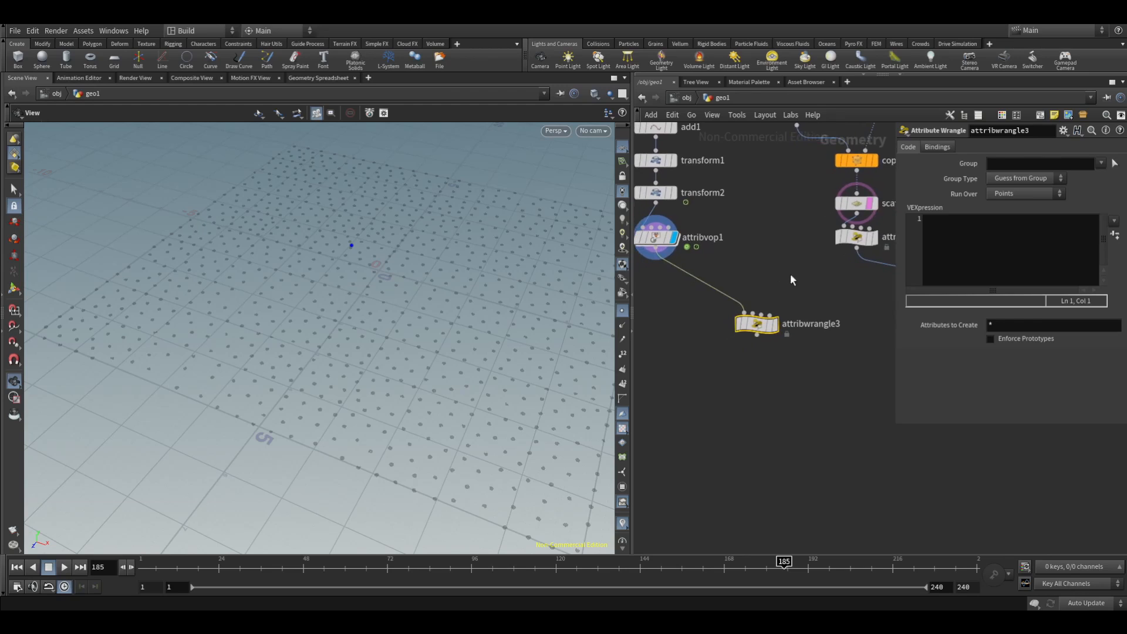
- Wire attribwrangle2 into attribwrangle3's second input and display attribwrangle3
{"action": "scroll", "coordinate": [790, 274], "scroll_direction": "down", "scroll_amount": 4}
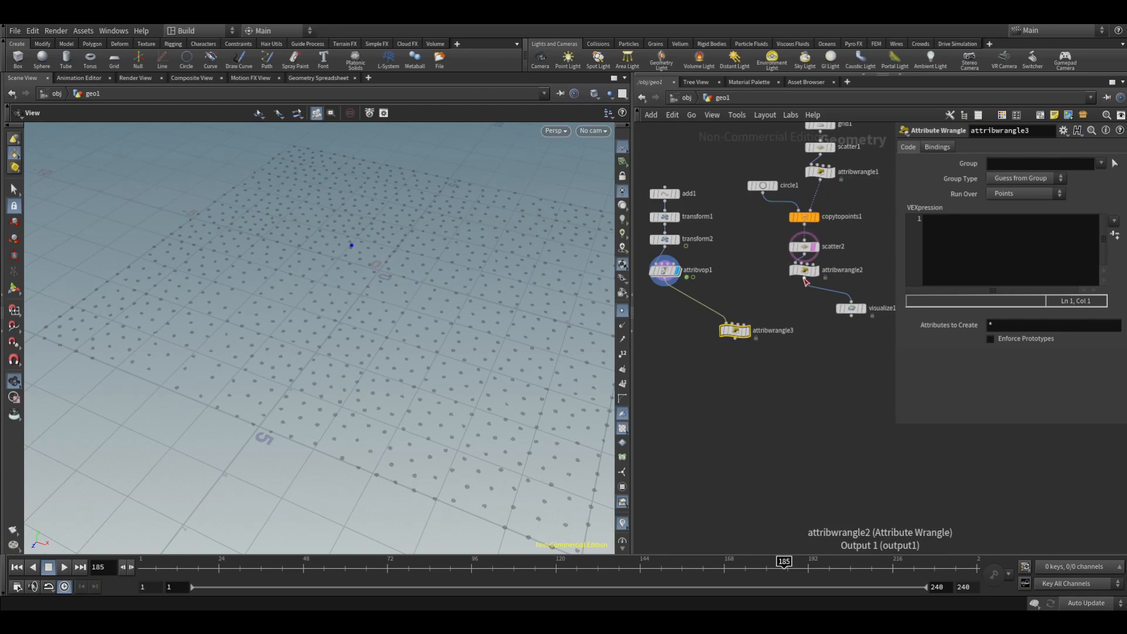
{"action": "left_click_drag", "start_coordinate": [805, 281], "coordinate": [746, 351]}
{"action": "scroll", "coordinate": [747, 290], "scroll_direction": "up", "scroll_amount": 3}
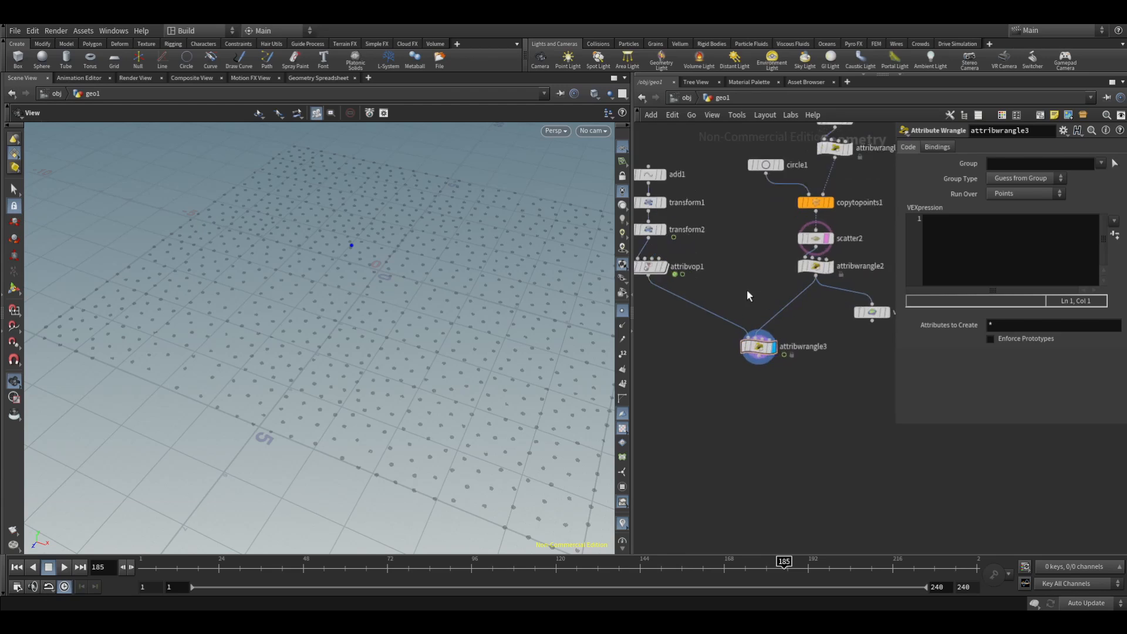
{"action": "scroll", "coordinate": [740, 293], "scroll_direction": "down", "scroll_amount": 2}
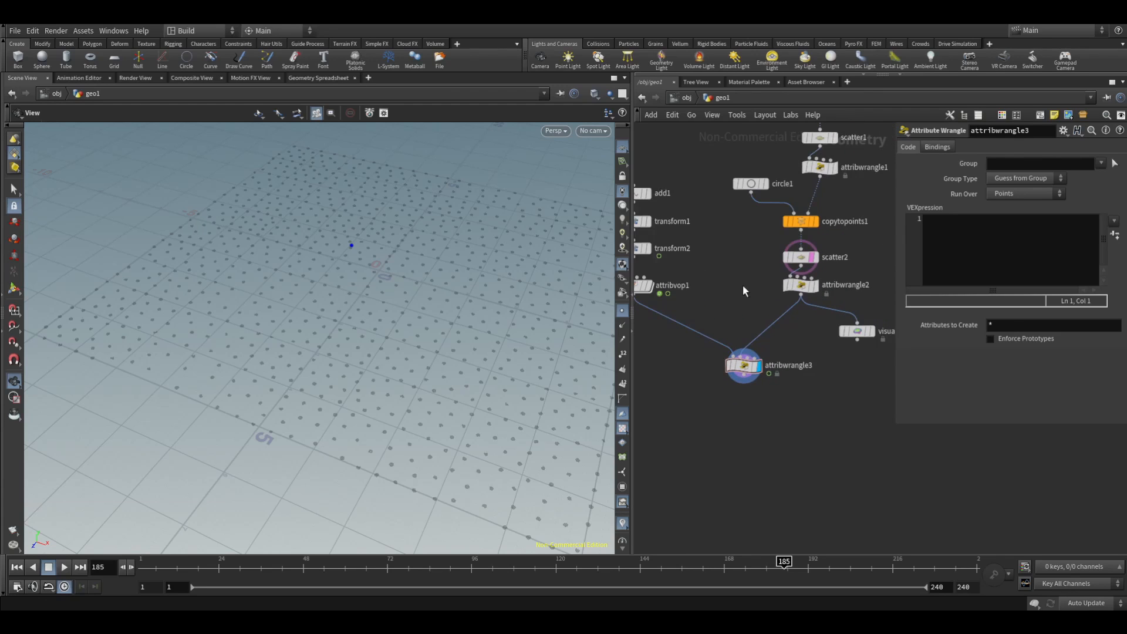
- Start attribwrangle3's VEXpression with the line float rad = chf("radius");
{"action": "left_click", "coordinate": [966, 241]}
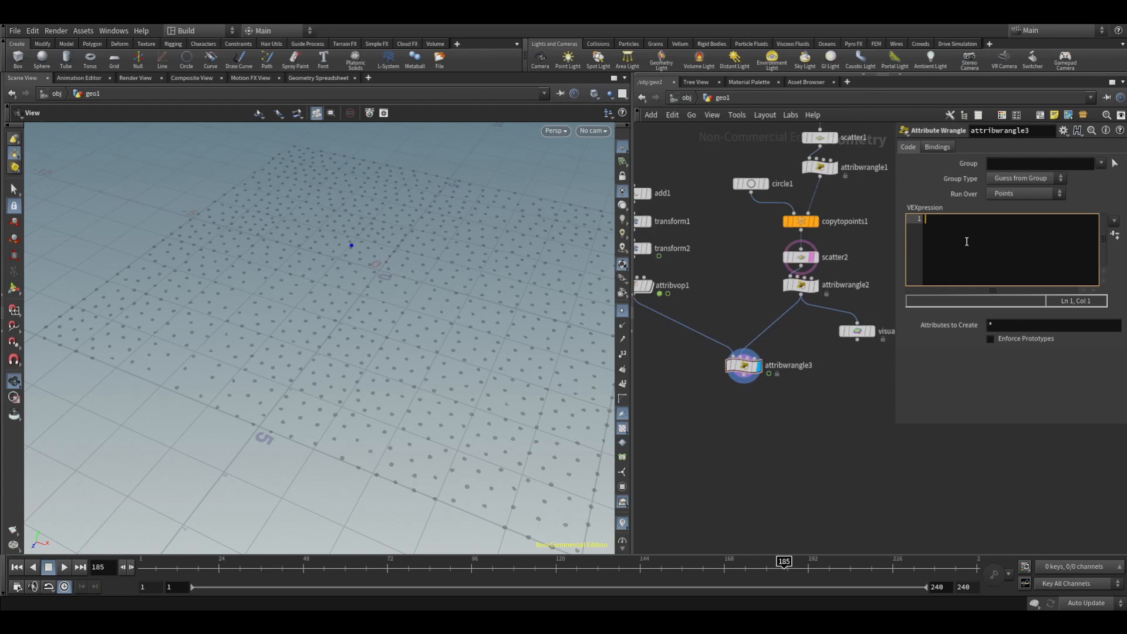
{"action": "type", "text": "float "}
{"action": "type", "text": "rad ="}
{"action": "type", "text": " chf("}
{"action": "type", "text": "\"\""}
{"action": "type", "text": "rad"}
{"action": "type", "text": "ius\")"}
{"action": "type", "text": ";"}
{"action": "key", "text": "Return"}
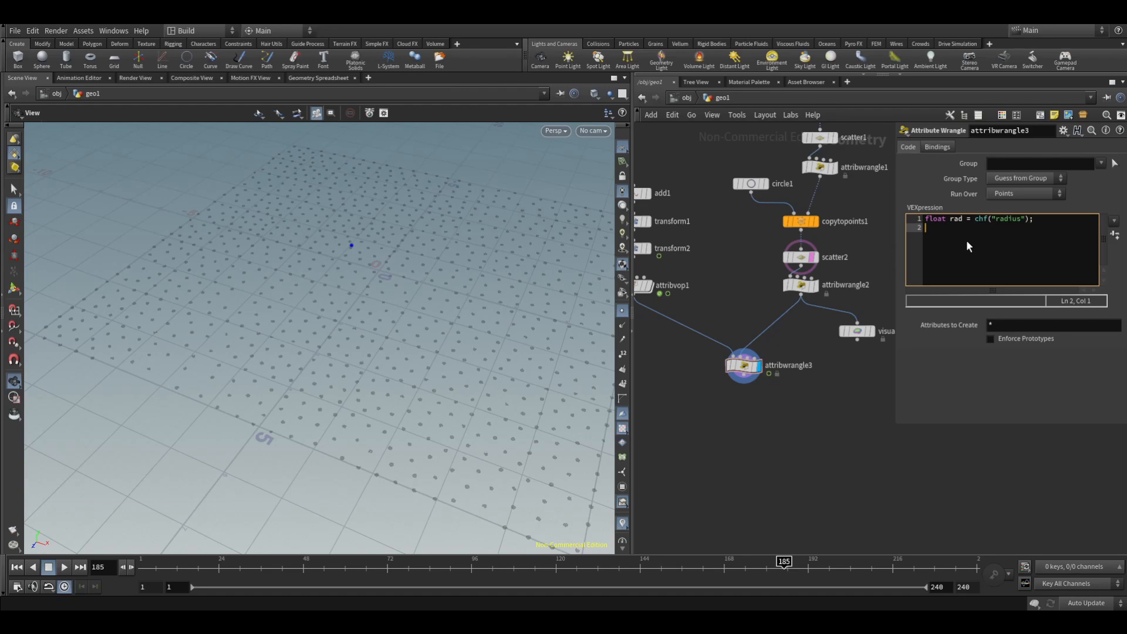
- Add the line int legs = chi("legs"); to attribwrangle3's VEXpression
{"action": "type", "text": "int"}
{"action": "type", "text": "legs = chi(\"legs"}
{"action": "key", "text": "End"}
{"action": "key", "text": "Return"}
{"action": "key", "text": "Return"}
{"action": "key", "text": "BackSpace"}
- Add the line float length = chf("feet_length"); followed by an empty line to the VEXpression
{"action": "type", "text": "float "}
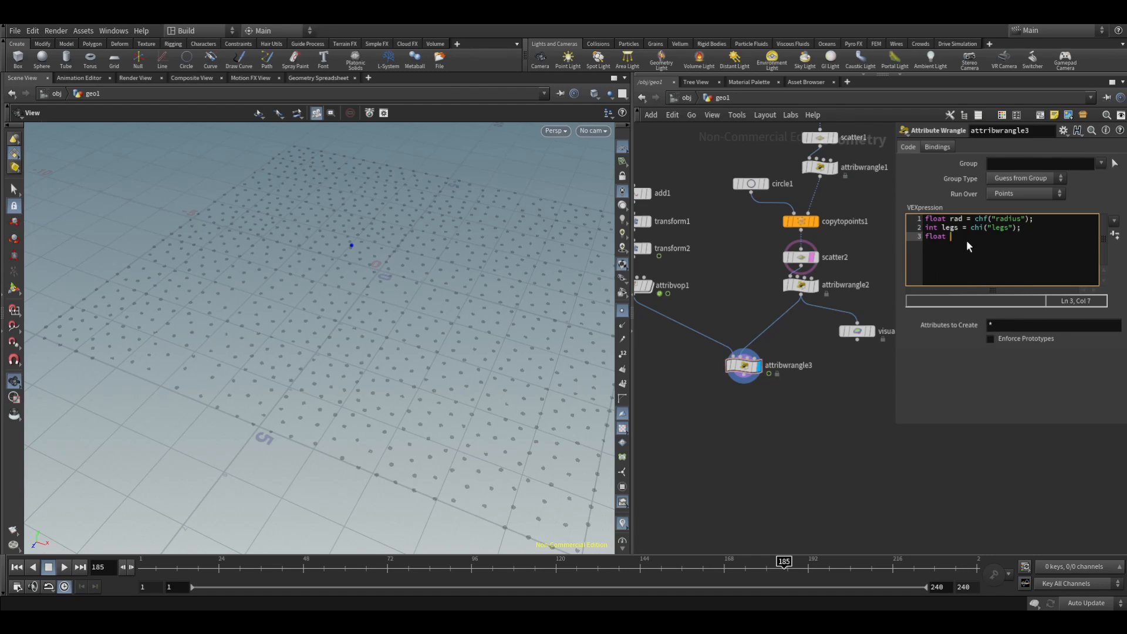
{"action": "type", "text": "length = chf(\"feet_length"}
{"action": "key", "text": "Right"}
{"action": "key", "text": "Right"}
{"action": "key", "text": "Right"}
{"action": "key", "text": "Return"}
{"action": "key", "text": "Return"}
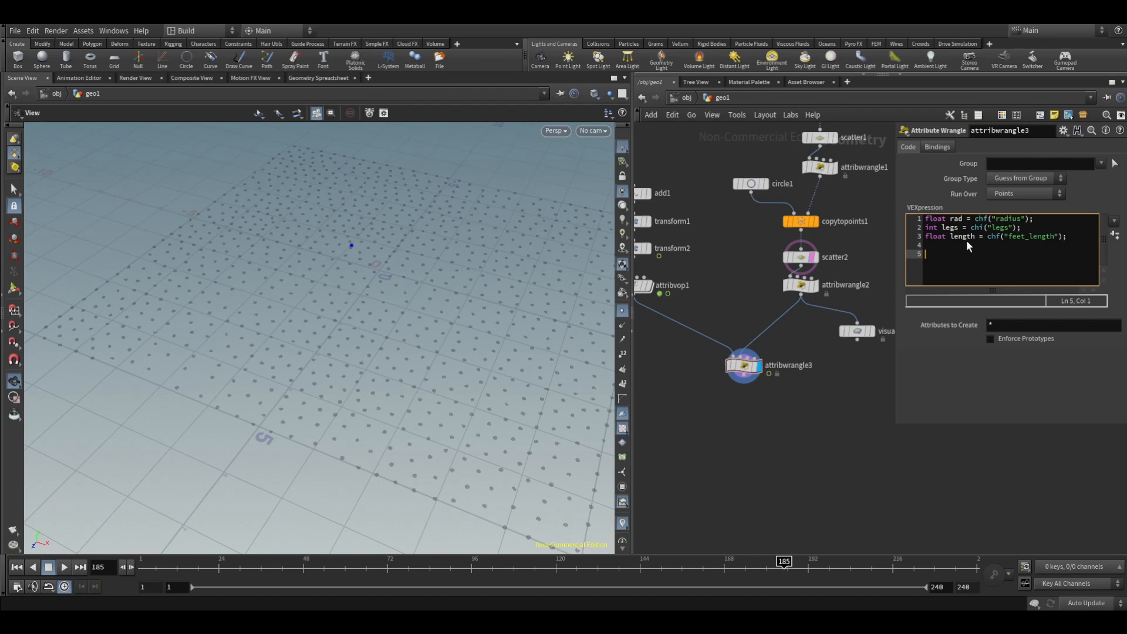
- Add the line int pts[] = nearpoints(1, @P, rad, legs); to attribwrangle3's VEXpression
{"action": "type", "text": "fnt "}
{"action": "type", "text": "pts"}
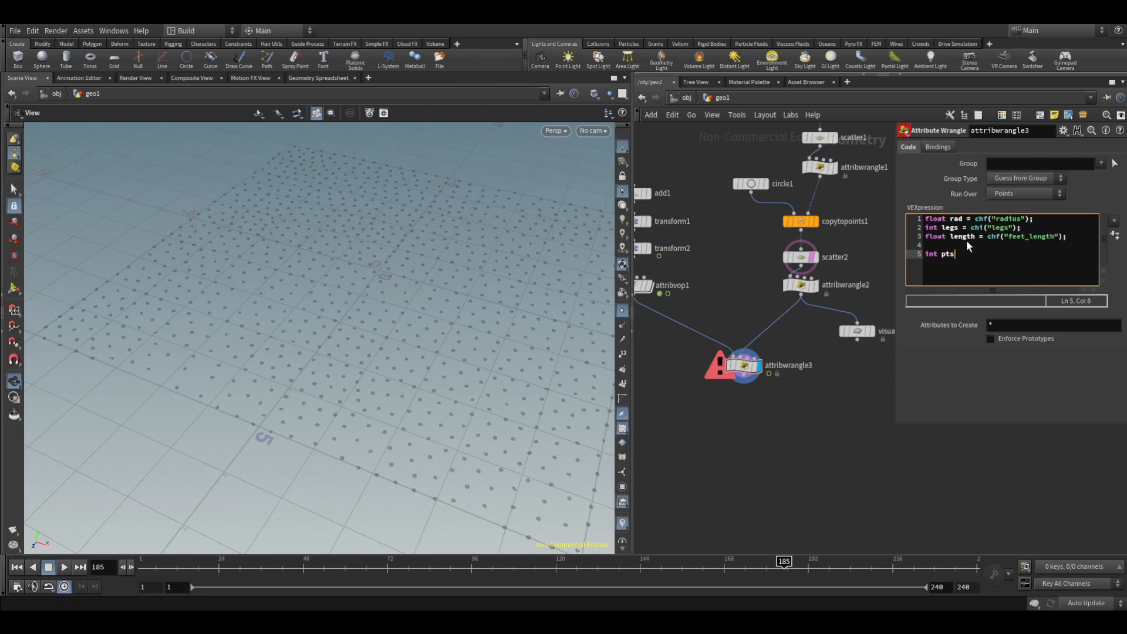
{"action": "type", "text": "[] = nearpoi"}
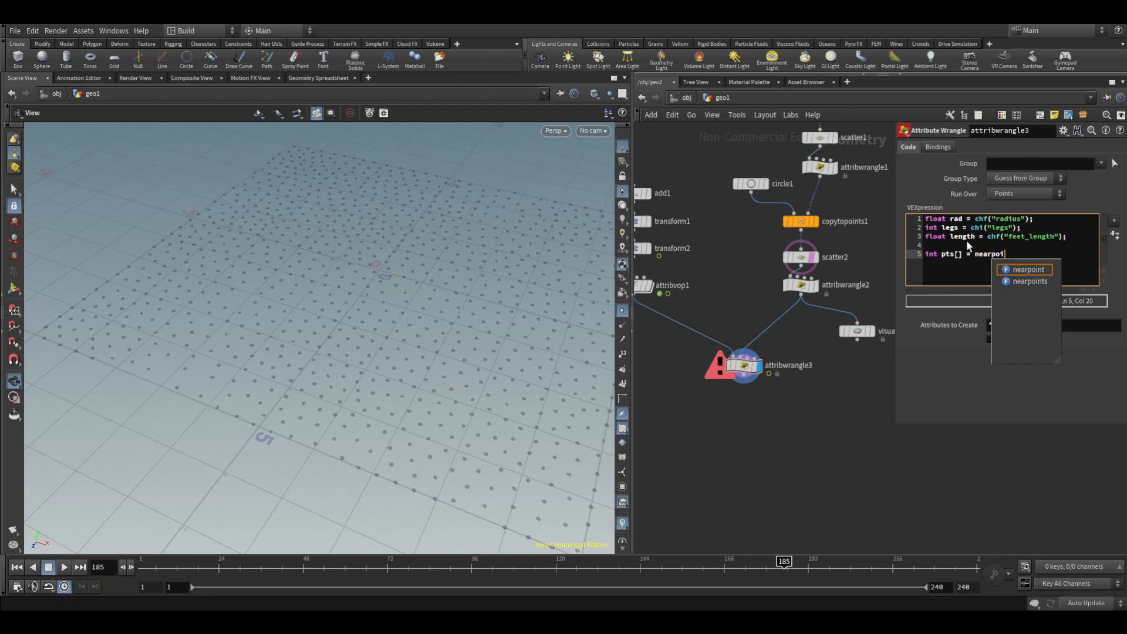
{"action": "key", "text": "Down"}
{"action": "key", "text": "Return"}
{"action": "type", "text": "();"}
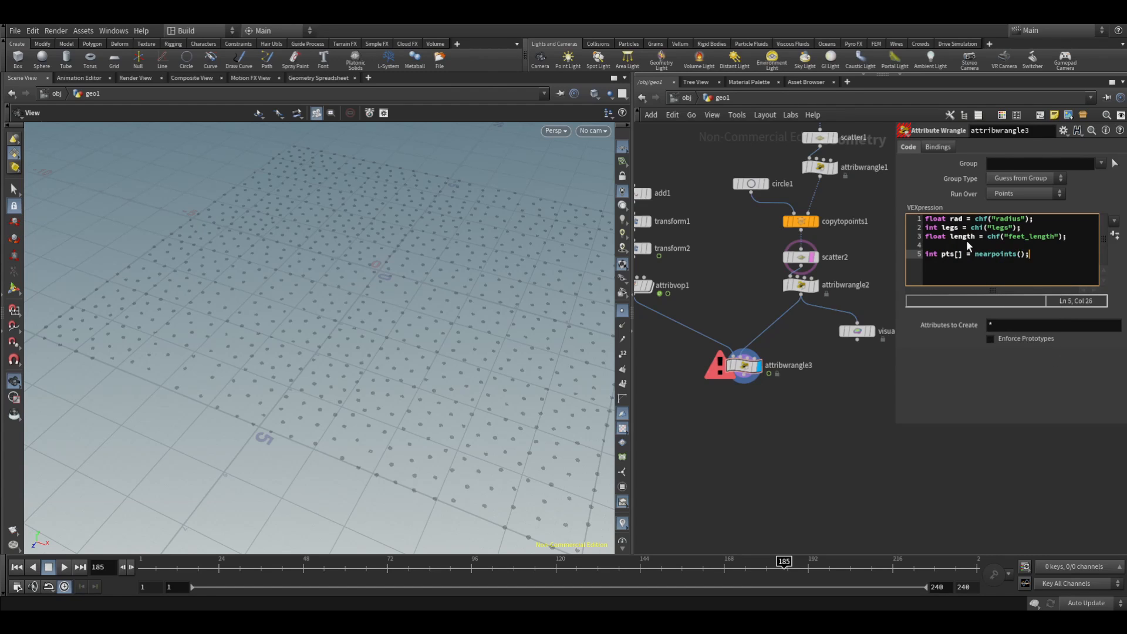
{"action": "key", "text": "Left"}
{"action": "key", "text": "Left"}
{"action": "type", "text": "1, @P, rad, legs"}
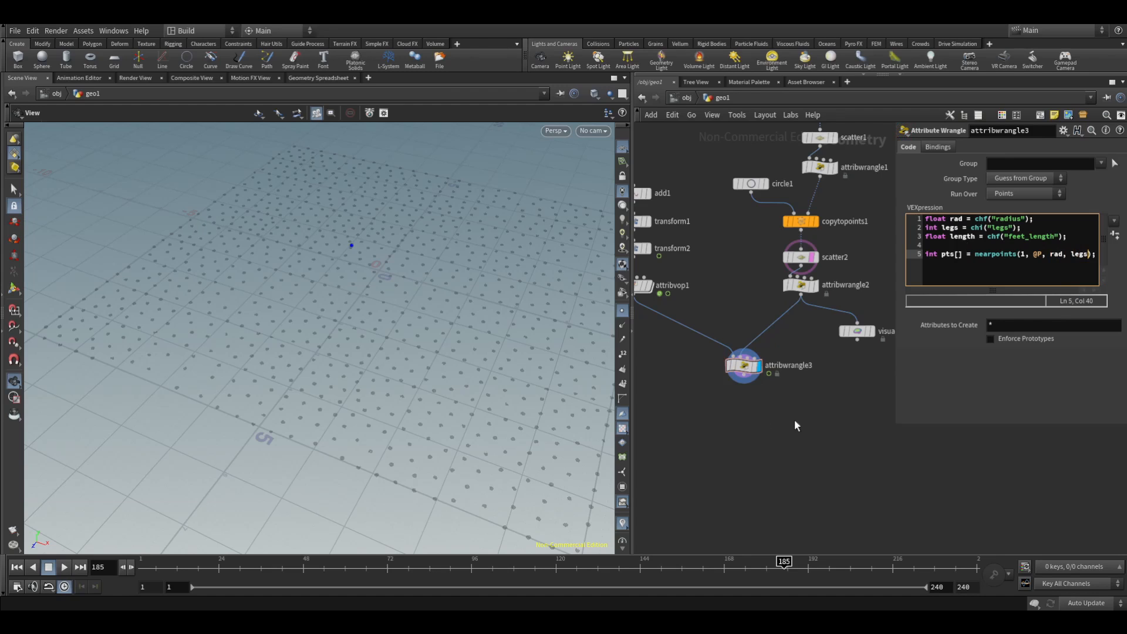
- Widen the network editor at the viewport's expense and enlarge attribwrangle3's parameter area in both directions
{"action": "middle_click_drag", "start_coordinate": [795, 420], "coordinate": [745, 382]}
{"action": "left_click_drag", "start_coordinate": [636, 318], "coordinate": [436, 317]}
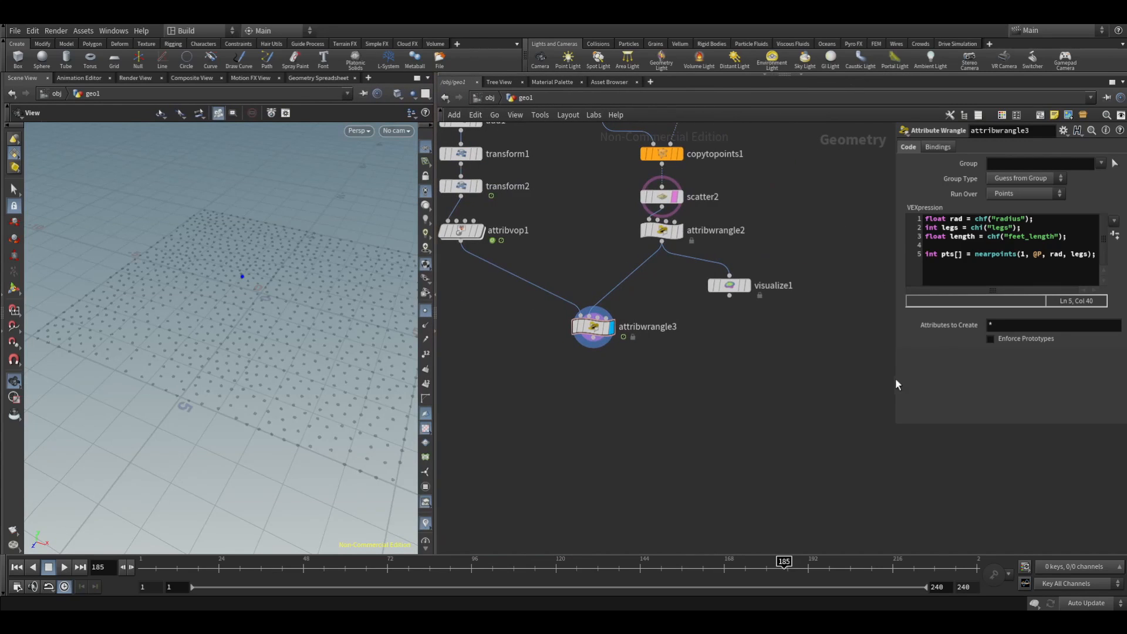
{"action": "left_click_drag", "start_coordinate": [896, 380], "coordinate": [772, 432]}
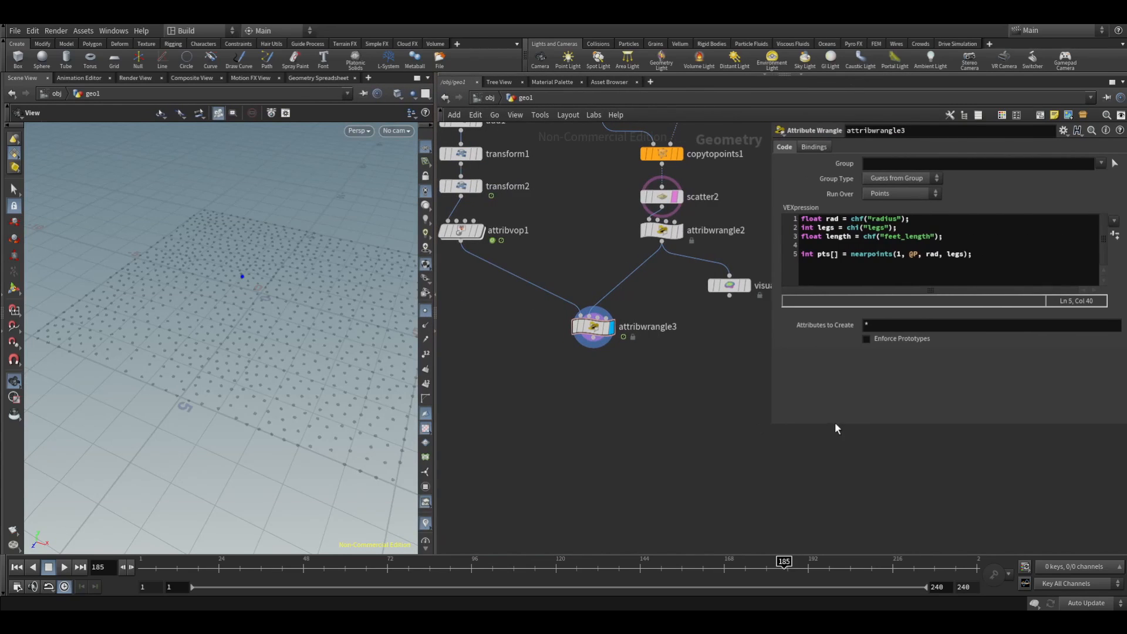
{"action": "left_click_drag", "start_coordinate": [838, 424], "coordinate": [843, 479]}
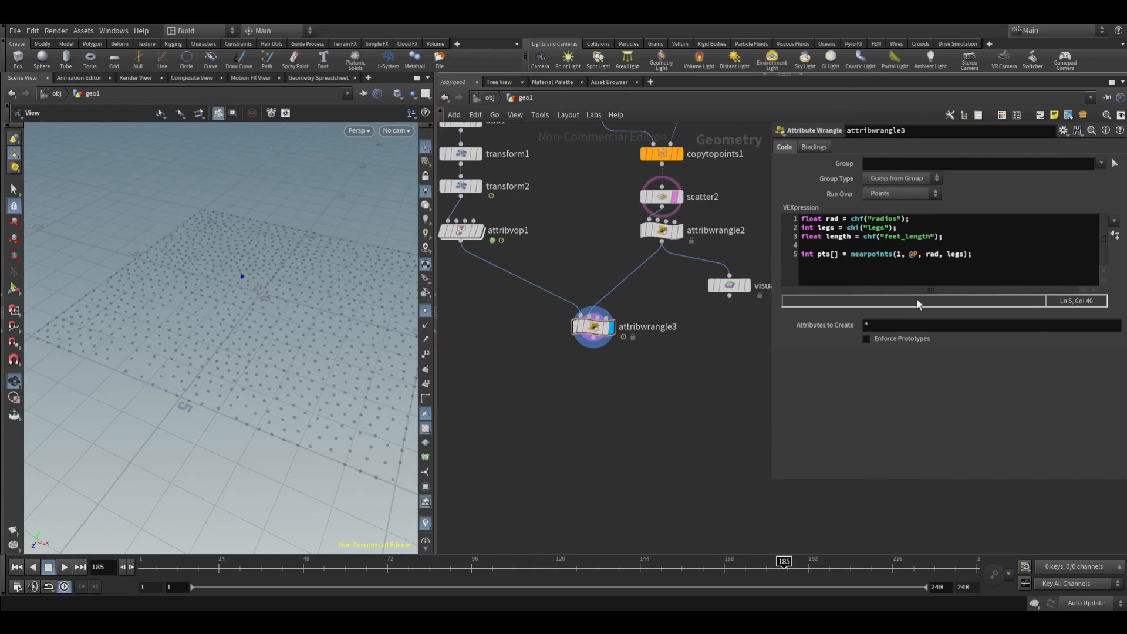
- Create attribwrangle3's parameters from its channel calls and set Radius to 1 and Legs to 200
{"action": "left_click", "coordinate": [987, 256]}
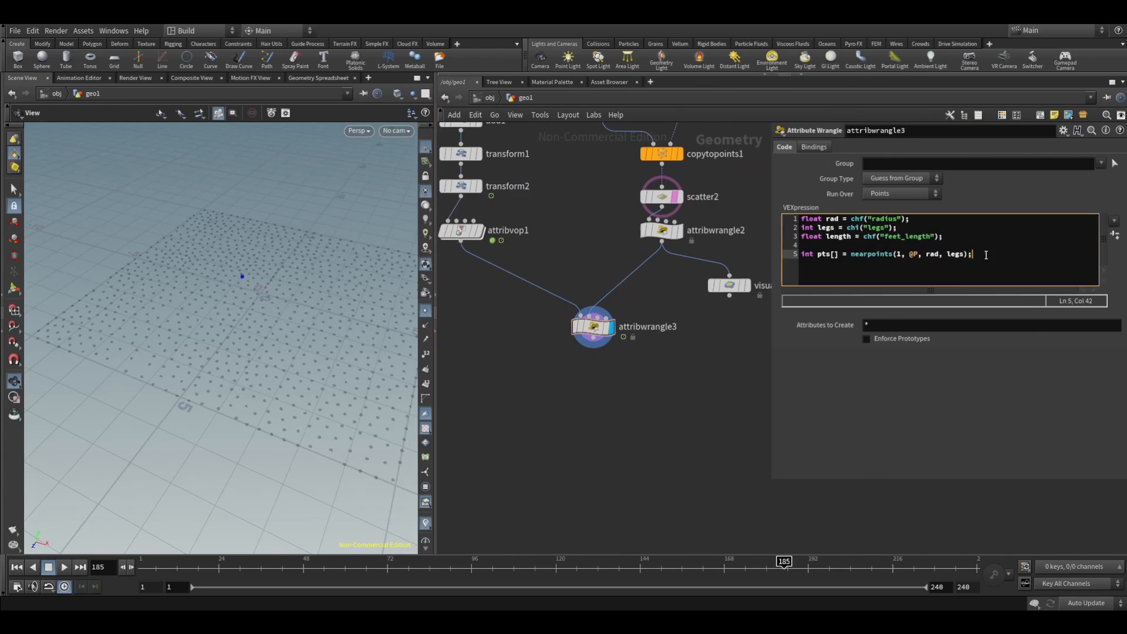
{"action": "left_click", "coordinate": [1115, 236]}
{"action": "left_click", "coordinate": [886, 358]}
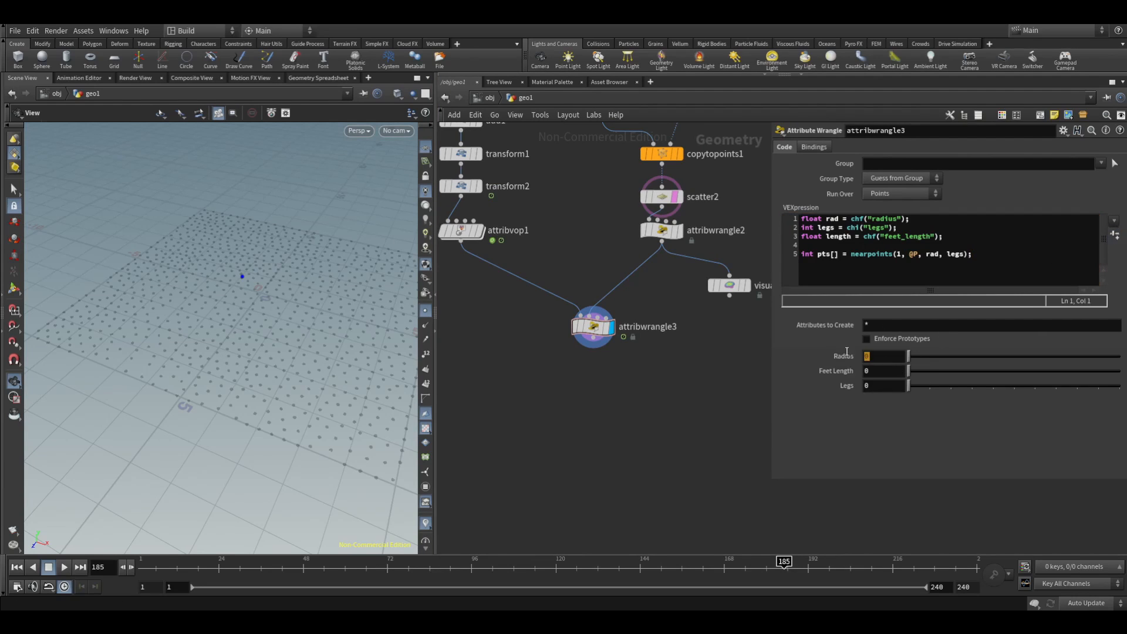
{"action": "type", "text": "1"}
{"action": "key", "text": "Return"}
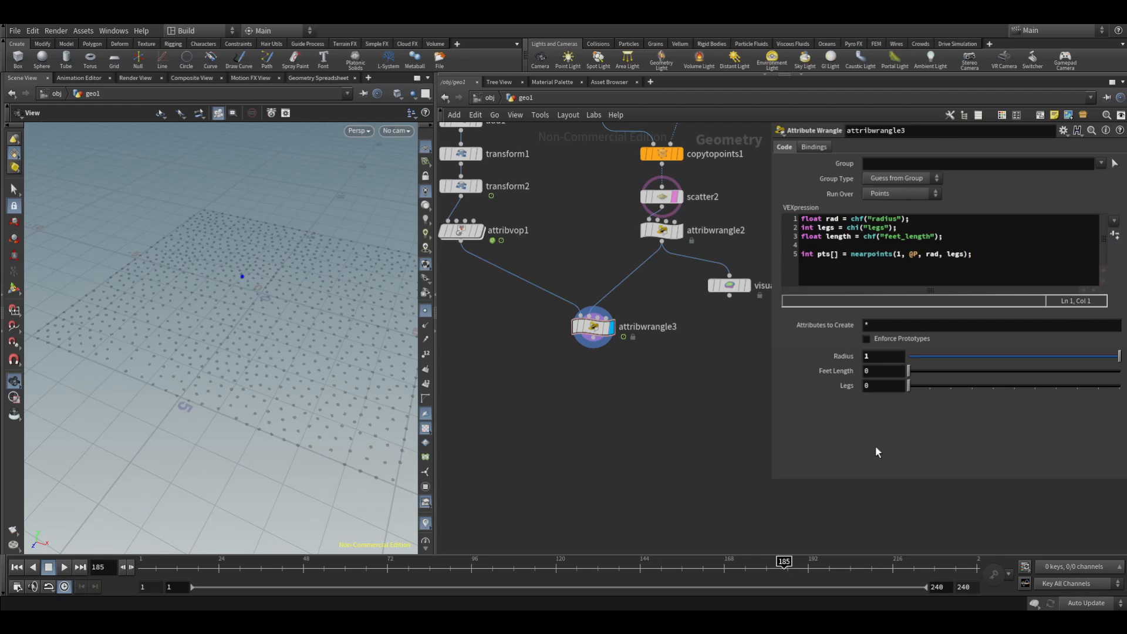
{"action": "left_click", "coordinate": [884, 386]}
{"action": "type", "text": "200"}
{"action": "key", "text": "Return"}
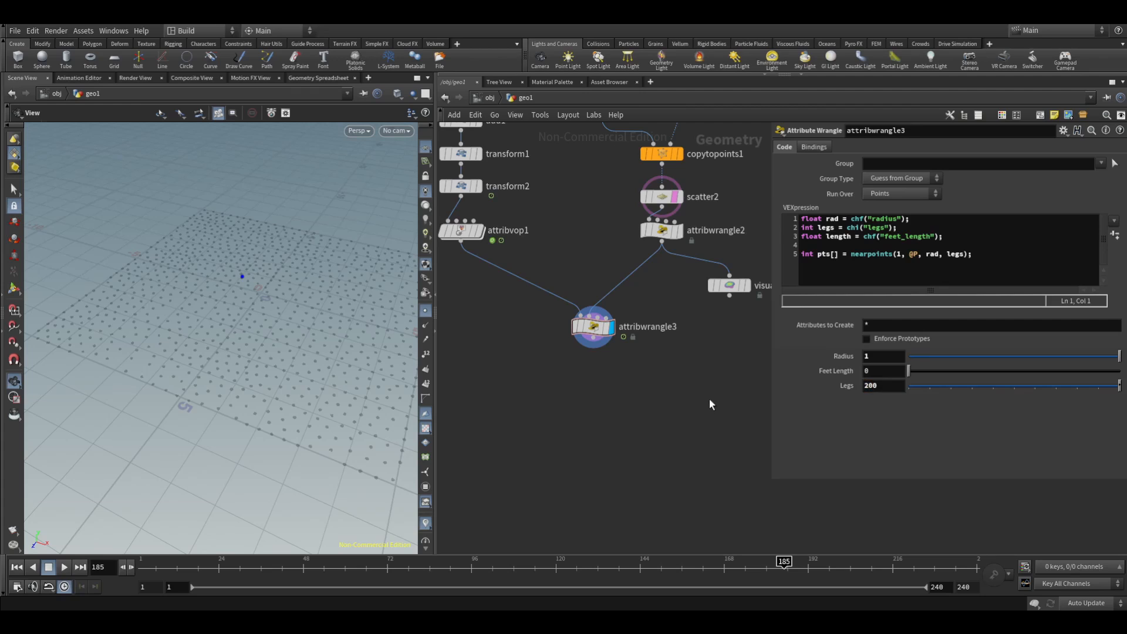
- Below the nearpoints line in attribwrangle3's VEXpression, leave an empty line and add an empty loop block with braces
{"action": "left_click", "coordinate": [988, 253]}
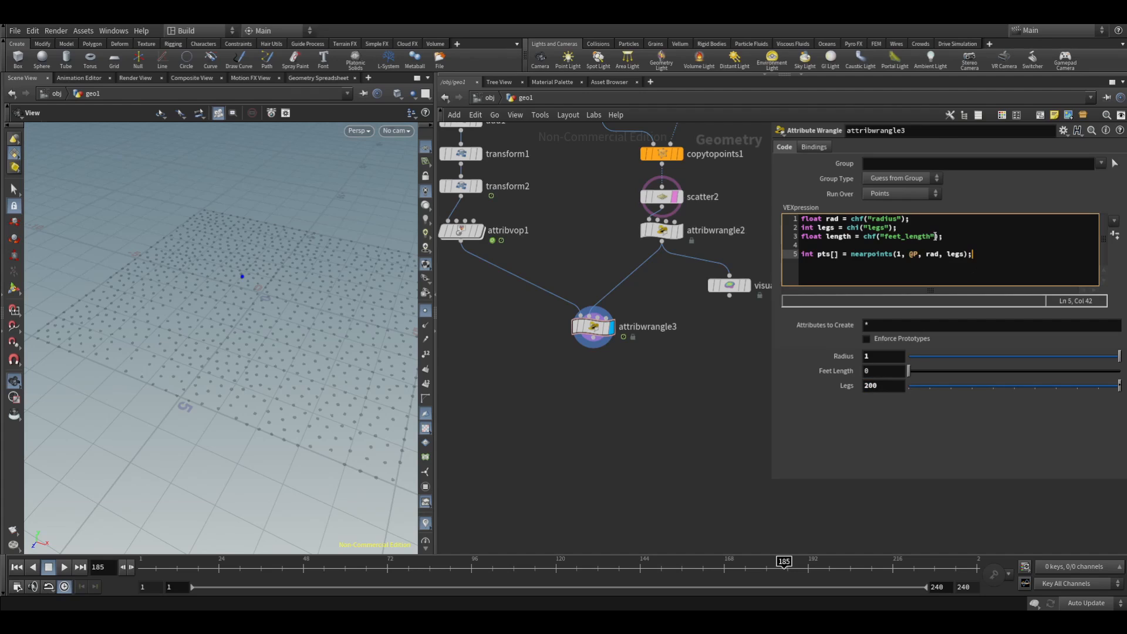
{"action": "left_click_drag", "start_coordinate": [839, 253], "coordinate": [819, 253]}
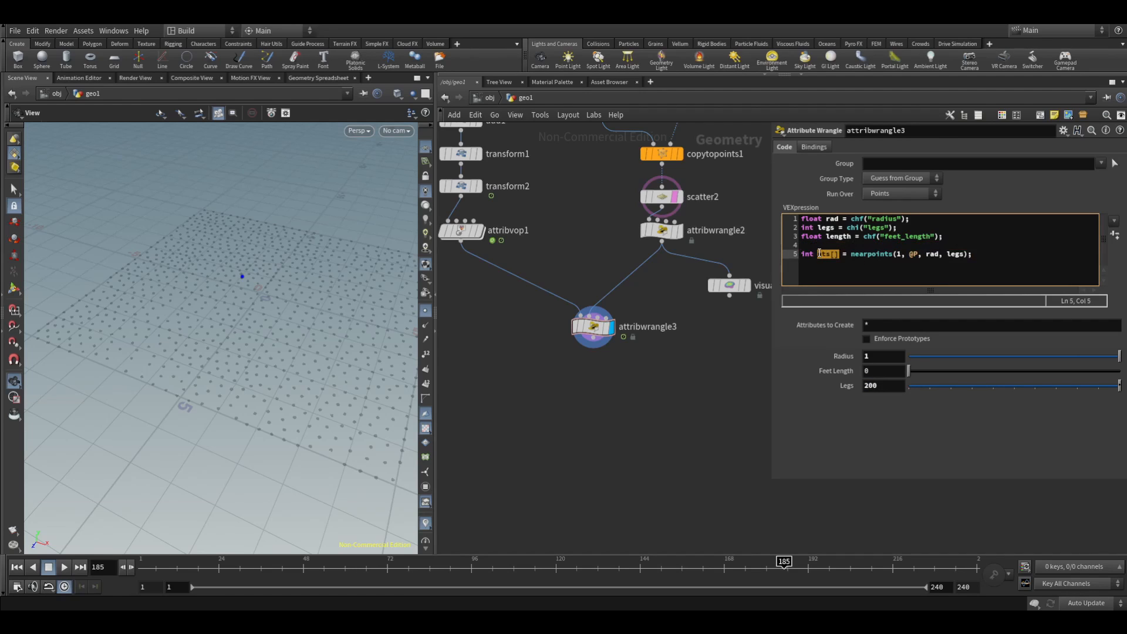
{"action": "left_click", "coordinate": [989, 259]}
{"action": "key", "text": "Return"}
{"action": "key", "text": "Return"}
{"action": "type", "text": "freach(){"}
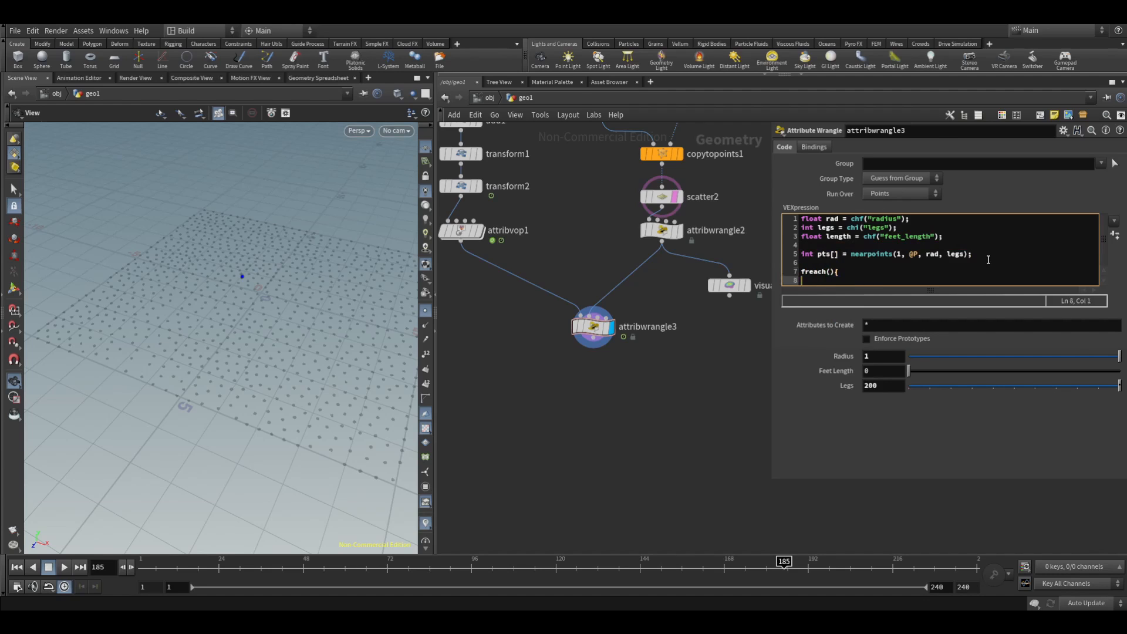
{"action": "key", "text": "Return"}
{"action": "key", "text": "Return"}
{"action": "type", "text": "}"}
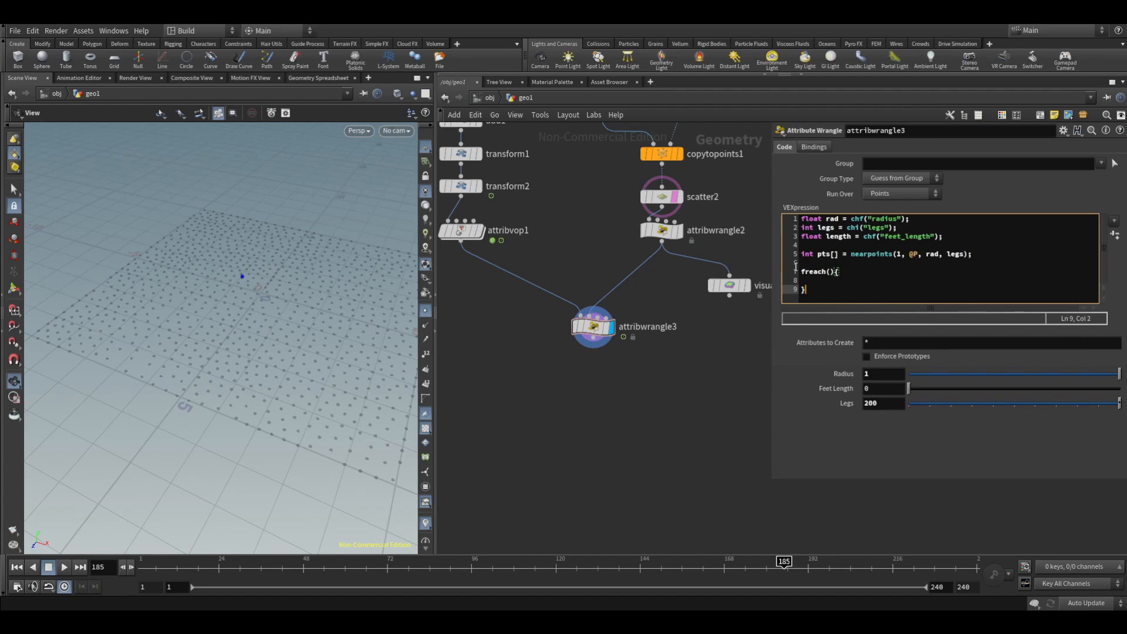
- Correct the loop keyword to foreach and give it the arguments int pt; pts
{"action": "left_click", "coordinate": [806, 272]}
{"action": "type", "text": "o"}
{"action": "left_click", "coordinate": [833, 271]}
{"action": "type", "text": "int p"}
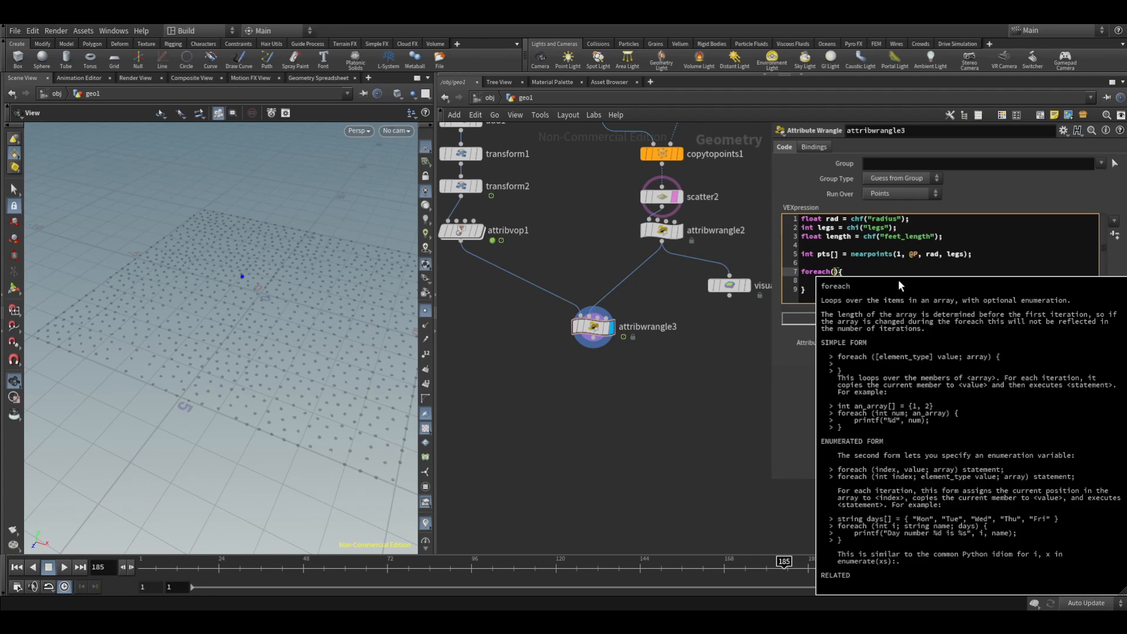
{"action": "type", "text": "t; pts"}
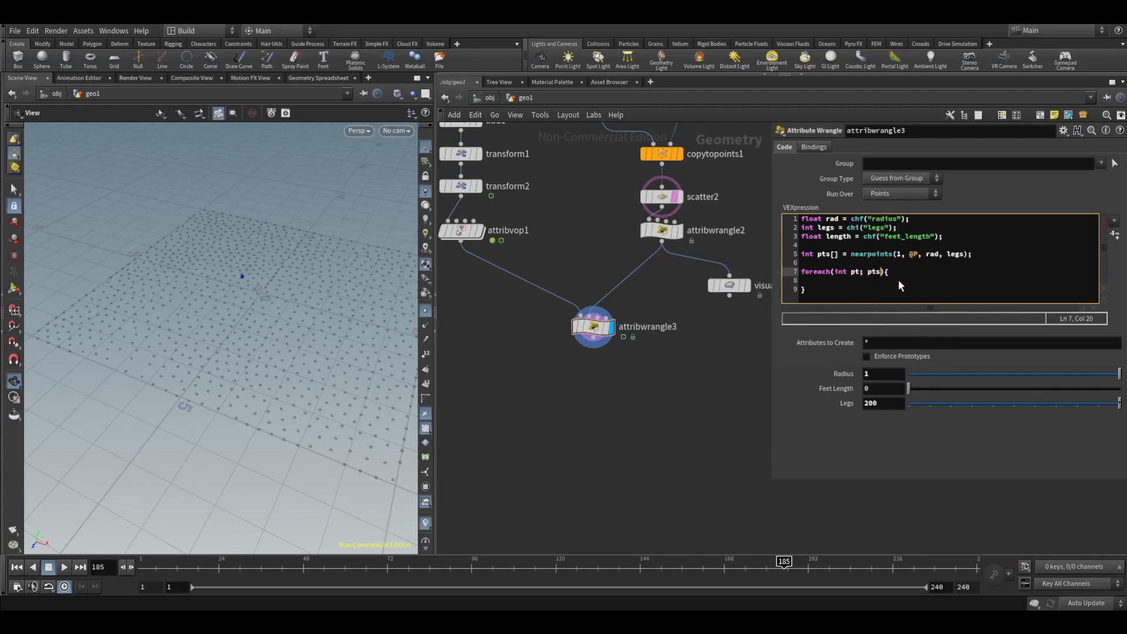
- Add the line vector pos = point(); inside the foreach loop
{"action": "key", "text": "Down"}
{"action": "type", "text": "vector pos = poi"}
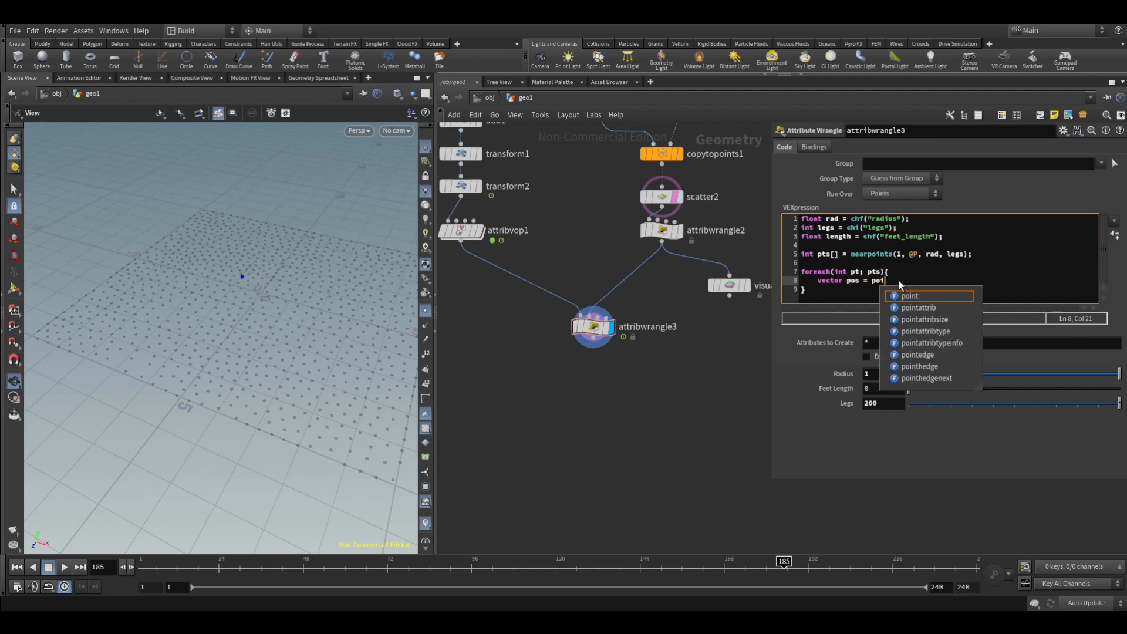
{"action": "type", "text": "nt();"}
{"action": "key", "text": "Left"}
{"action": "key", "text": "Left"}
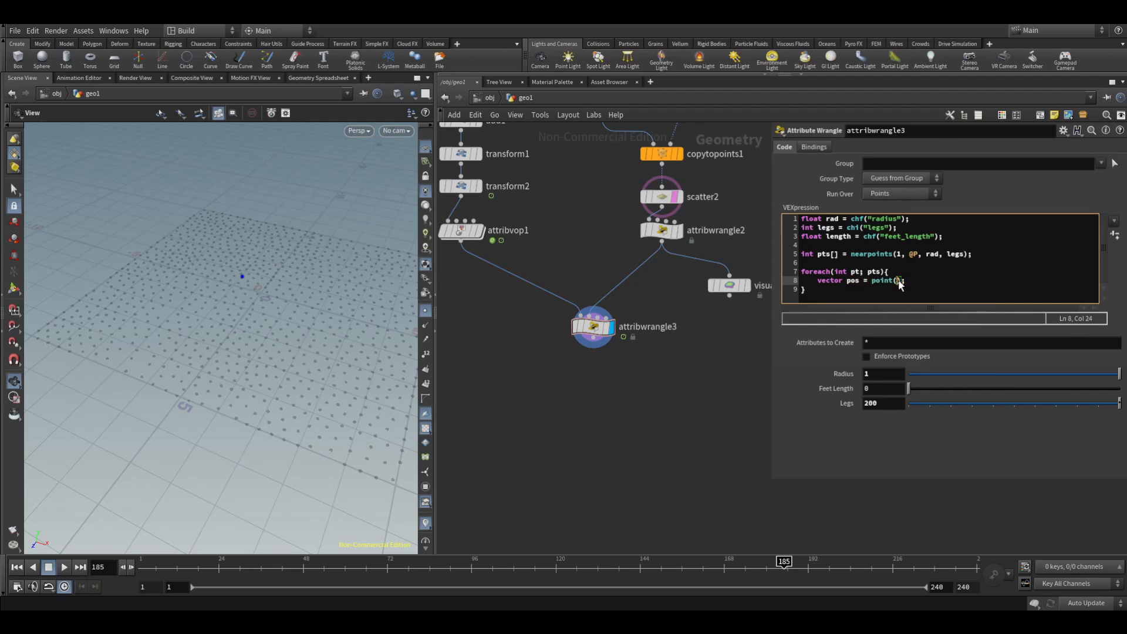
- Fill the pos line's point() call with 1, "P", pt and add an empty line below it
{"action": "type", "text": "1, \"\""}
{"action": "key", "text": "Left"}
{"action": "type", "text": "P"}
{"action": "key", "text": "Right"}
{"action": "type", "text": ", pt"}
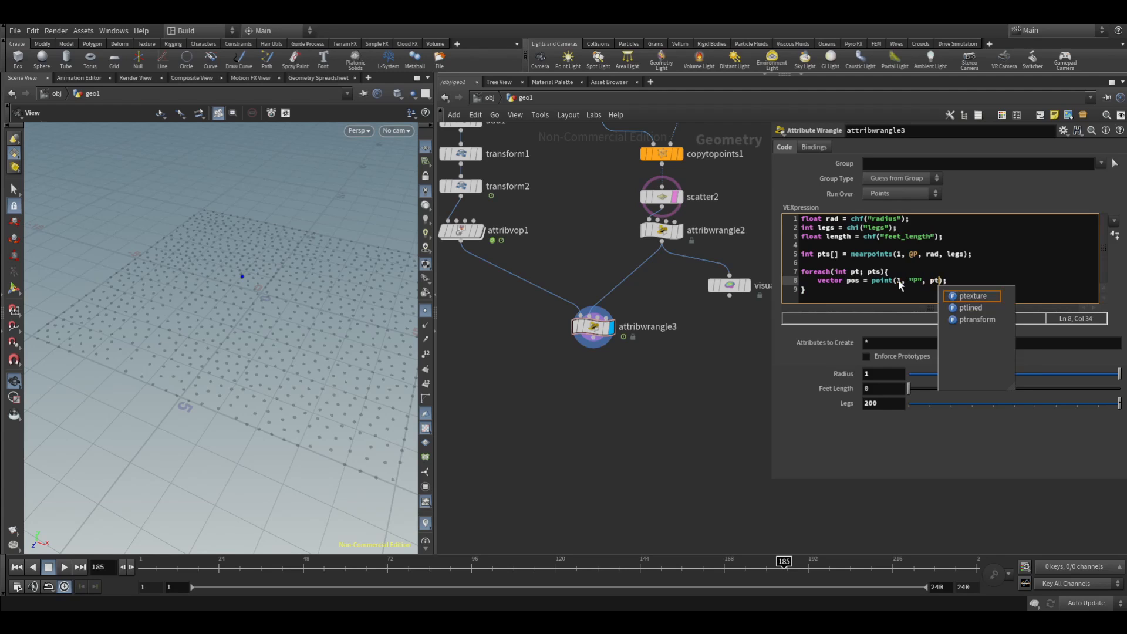
{"action": "key", "text": "Right"}
{"action": "key", "text": "Right"}
{"action": "key", "text": "Right"}
{"action": "key", "text": "Up"}
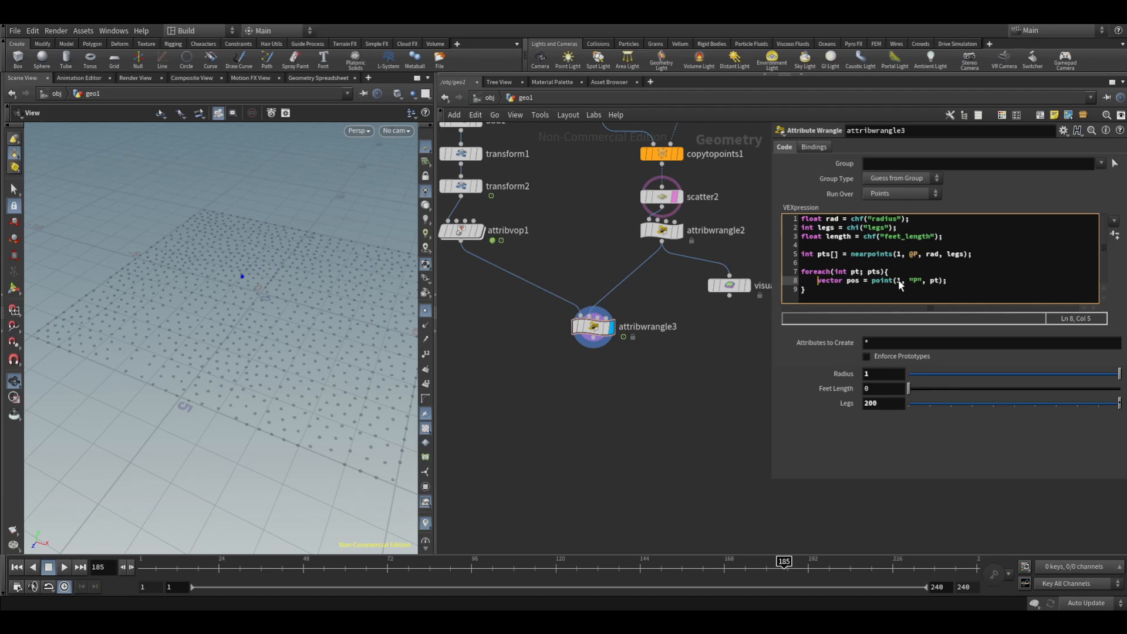
{"action": "key", "text": "Down"}
{"action": "left_click", "coordinate": [947, 281]}
{"action": "key", "text": "Return"}
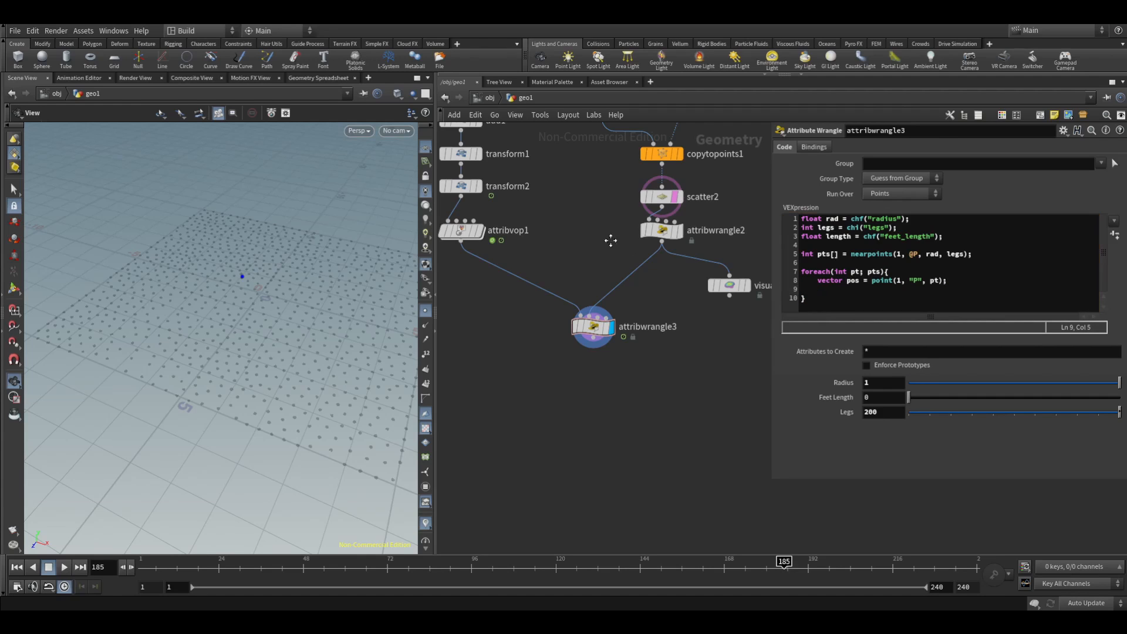
- Check the attribute names in attribwrangle2's code and add int id_2 = point(); below the pos line in attribwrangle3
{"action": "middle_click_drag", "start_coordinate": [611, 239], "coordinate": [590, 318]}
{"action": "left_click", "coordinate": [641, 308]}
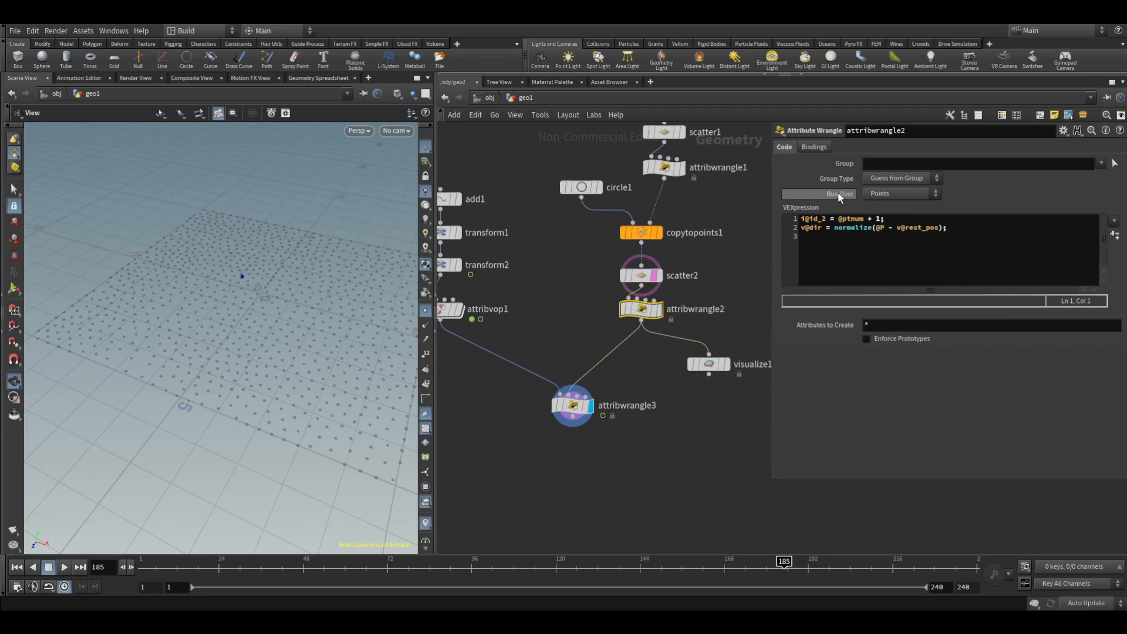
{"action": "middle_click_drag", "start_coordinate": [549, 299], "coordinate": [610, 295]}
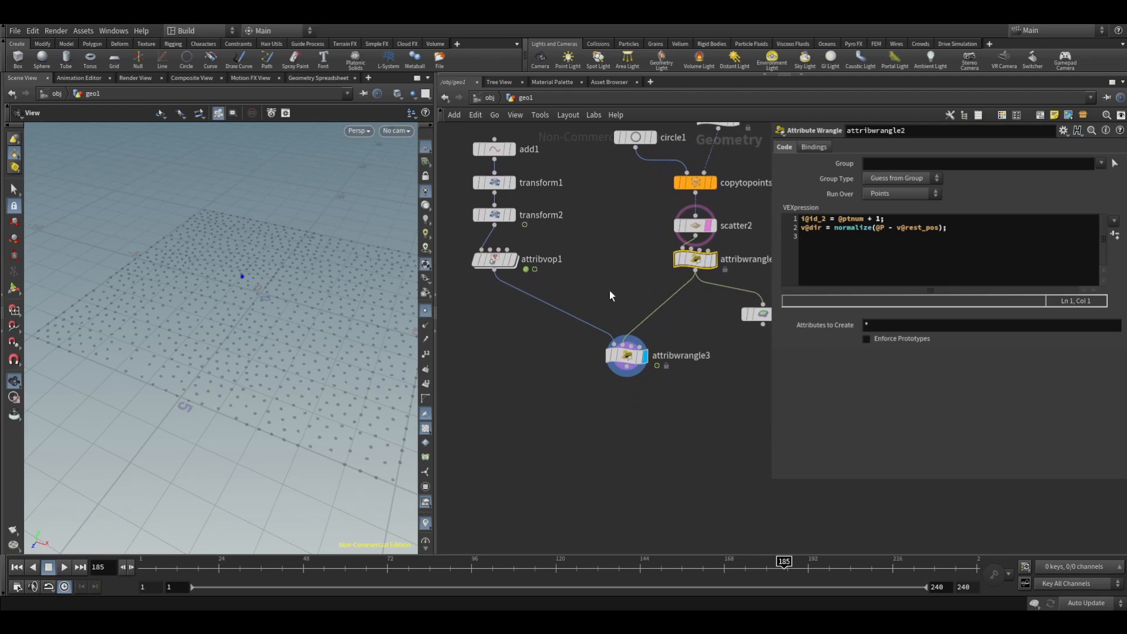
{"action": "left_click", "coordinate": [626, 356]}
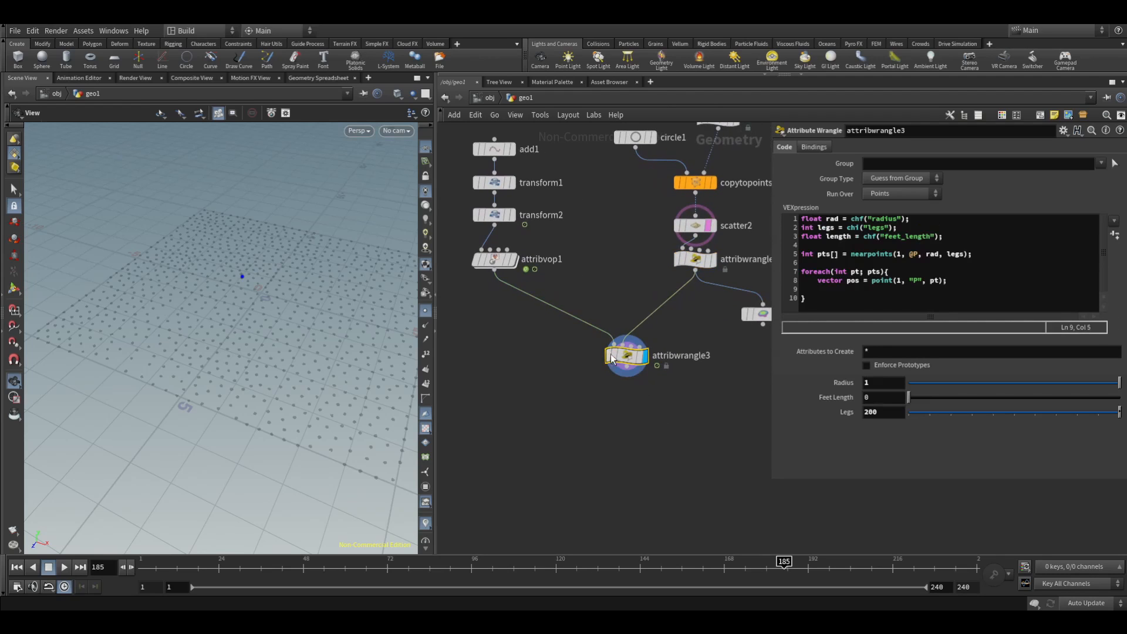
{"action": "left_click", "coordinate": [979, 280]}
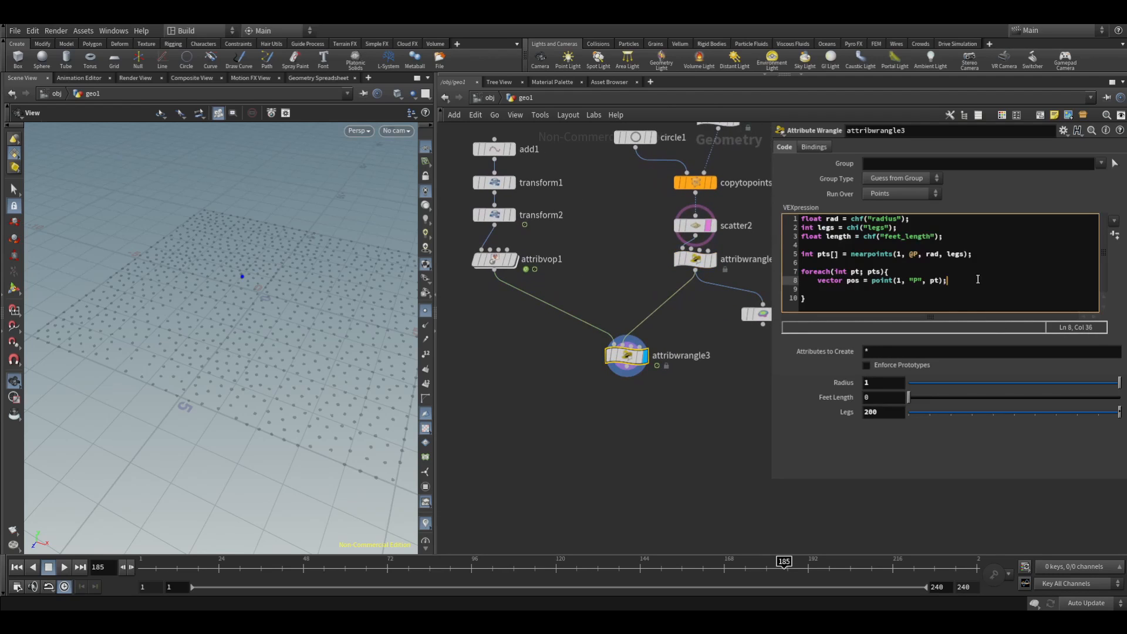
{"action": "key", "text": "Return"}
{"action": "type", "text": "int i"}
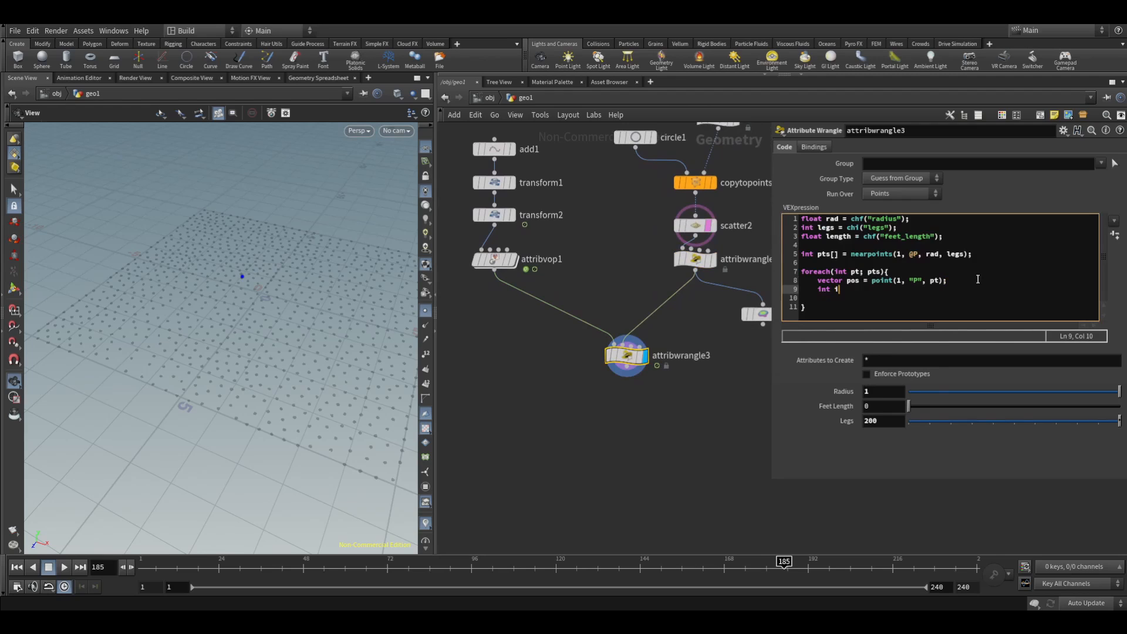
{"action": "type", "text": "d_2 = point"}
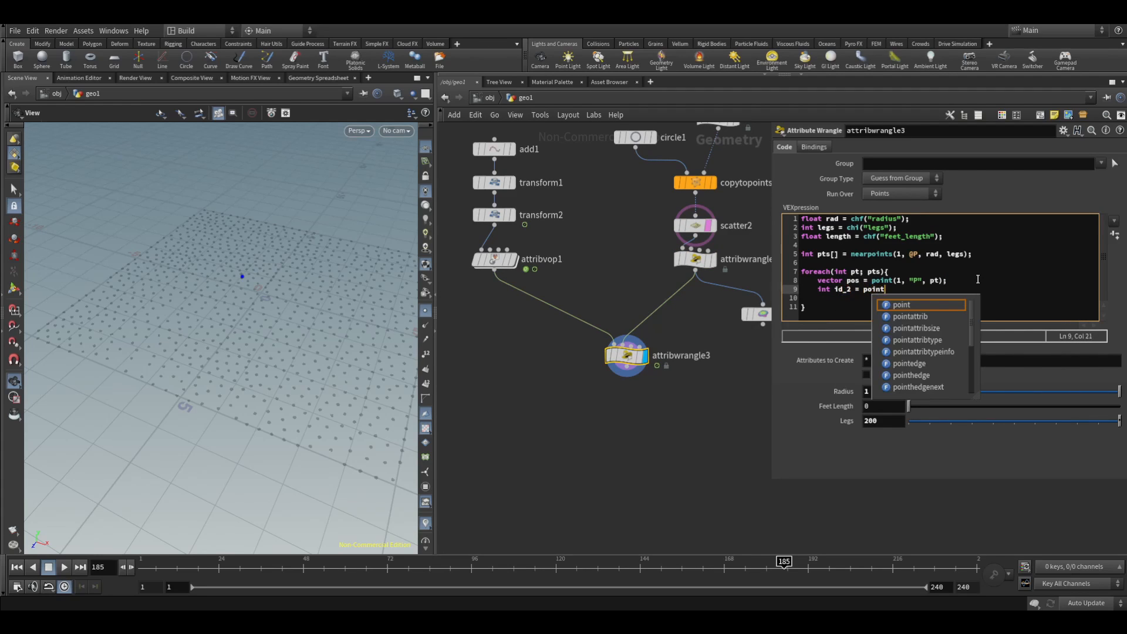
{"action": "type", "text": "(9;"}
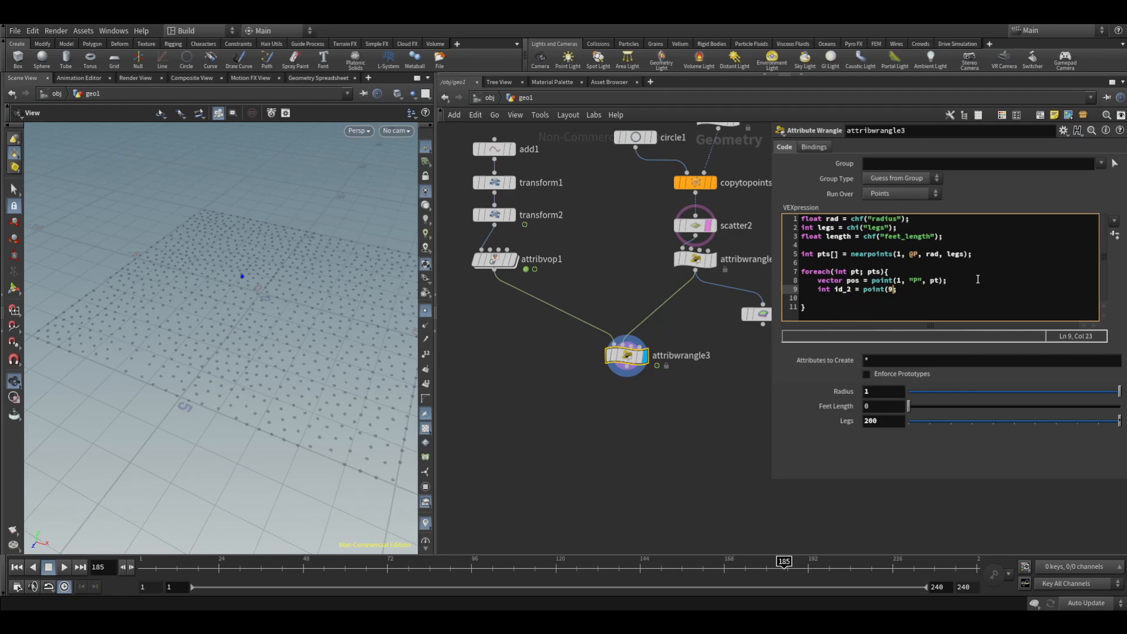
{"action": "key", "text": "BackSpace"}
{"action": "type", "text": ")"}
- Fill the id_2 line's point() call with 1, "id_2", pt
{"action": "key", "text": "Left"}
{"action": "type", "text": "1, \"\""}
{"action": "key", "text": "Left"}
{"action": "type", "text": "id_2"}
{"action": "key", "text": "Right"}
{"action": "type", "text": ", pt"}
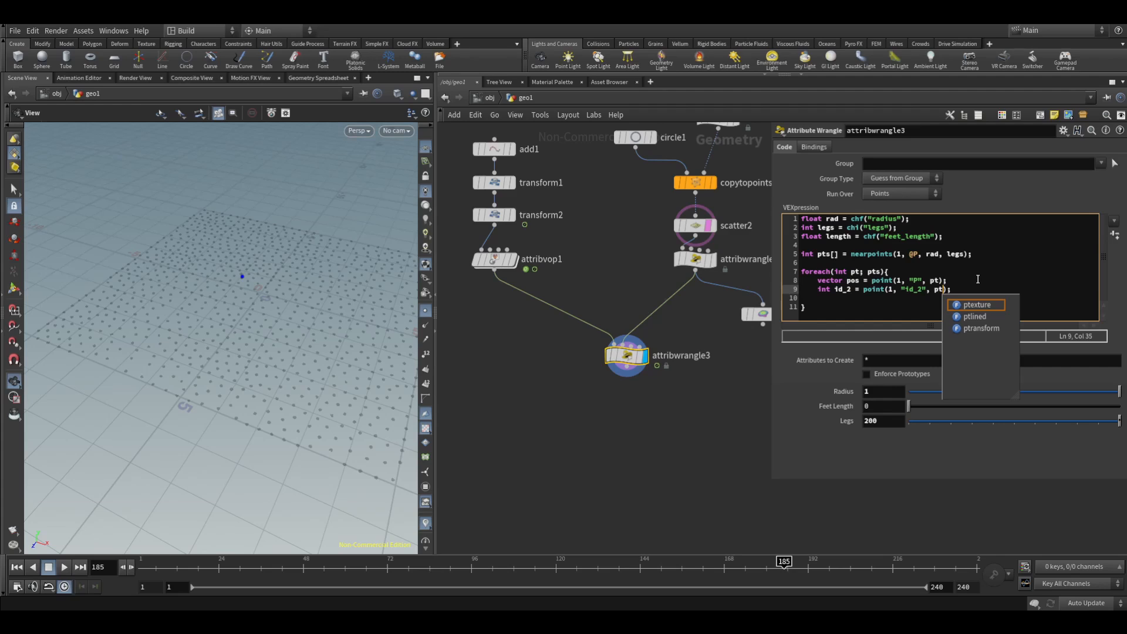
{"action": "key", "text": "Down"}
{"action": "key", "text": "Escape"}
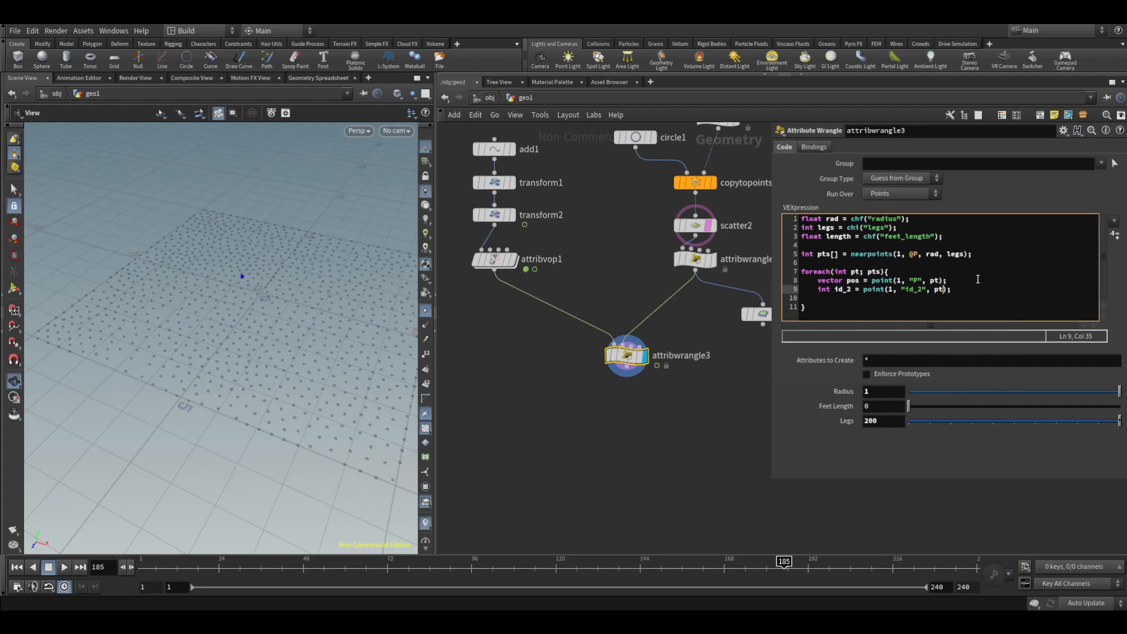
{"action": "key", "text": "Right"}
{"action": "key", "text": "Right"}
- Add the line vector dir = point(1, "dir", pt); below the id_2 line in the foreach loop
{"action": "key", "text": "Return"}
{"action": "type", "text": "ve"}
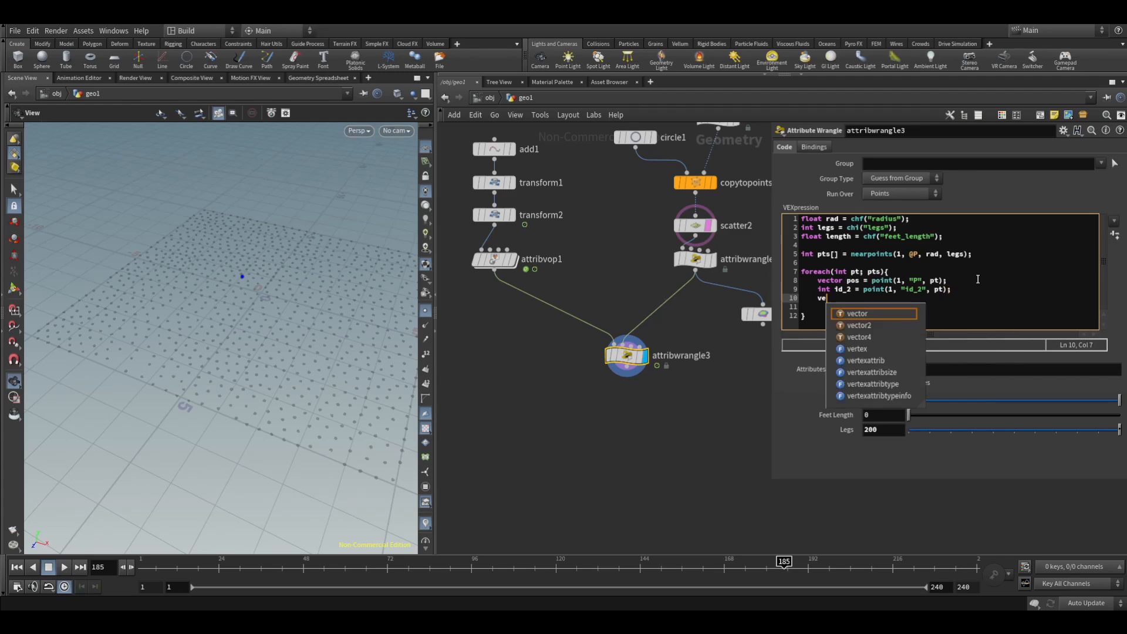
{"action": "type", "text": "ctor dir"}
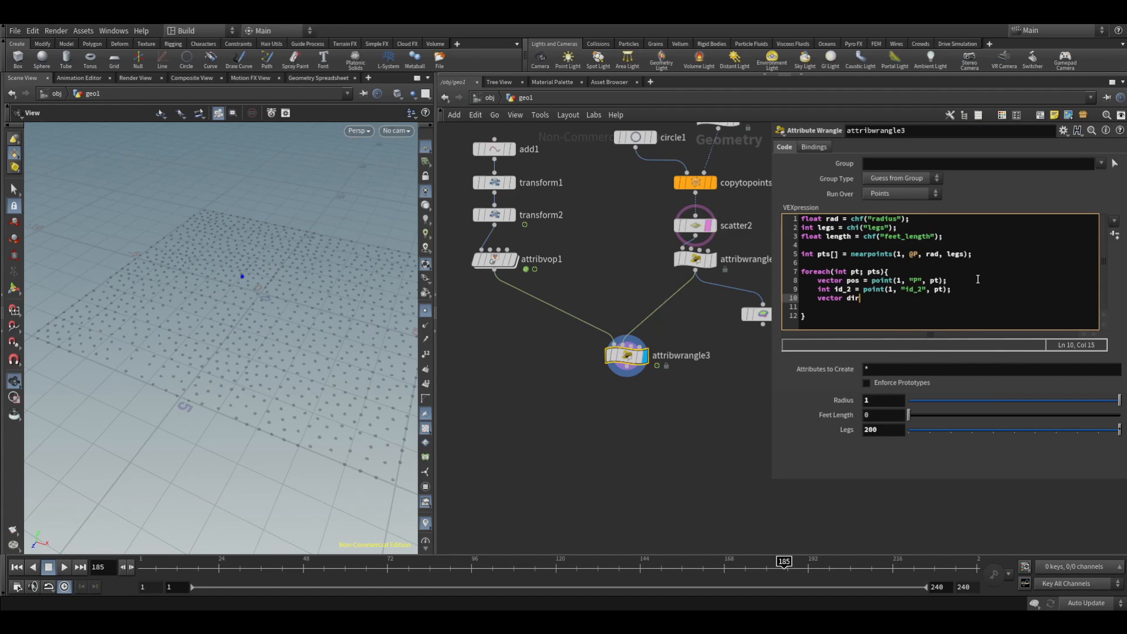
{"action": "type", "text": " = point();"}
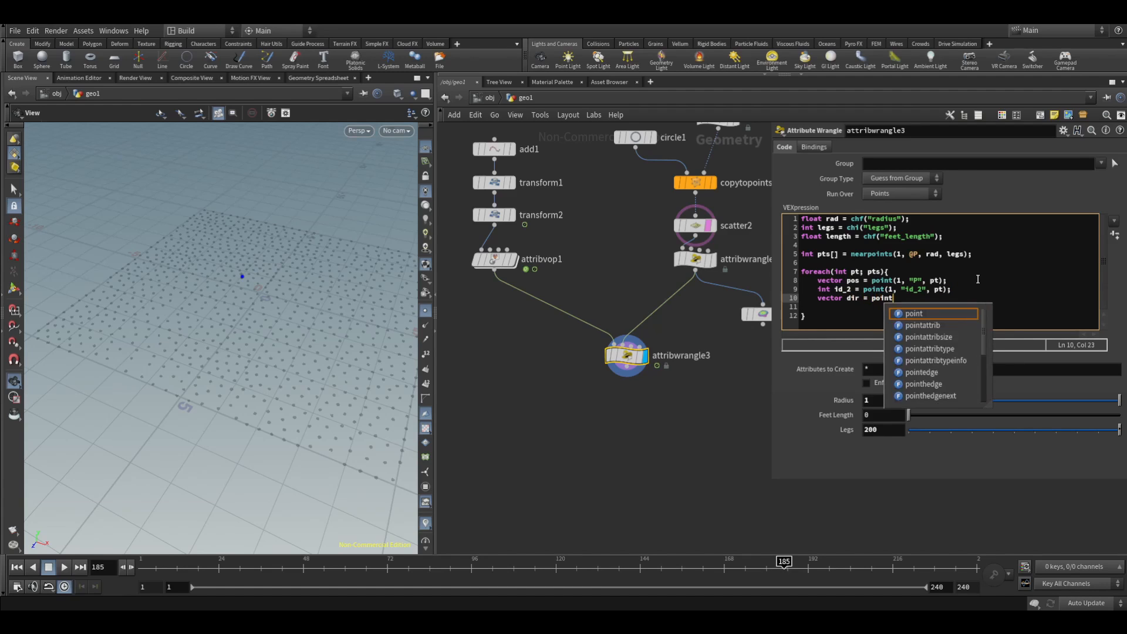
{"action": "key", "text": "Left"}
{"action": "key", "text": "Left"}
{"action": "type", "text": "1, \"\""}
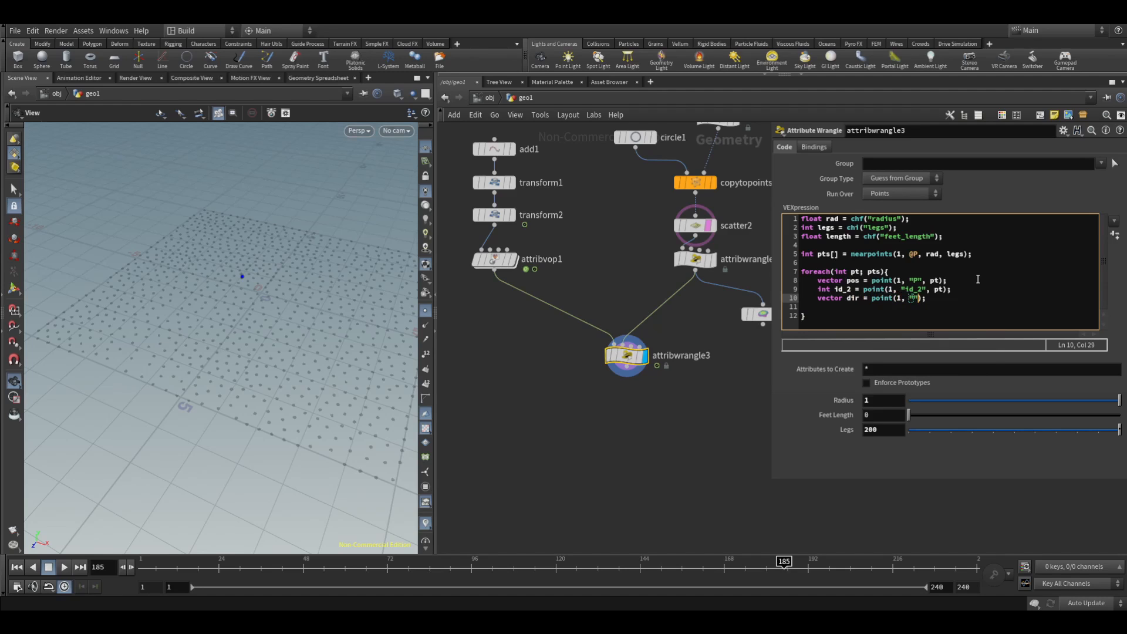
{"action": "type", "text": "dir"}
{"action": "key", "text": "Right"}
{"action": "type", "text": ", pt"}
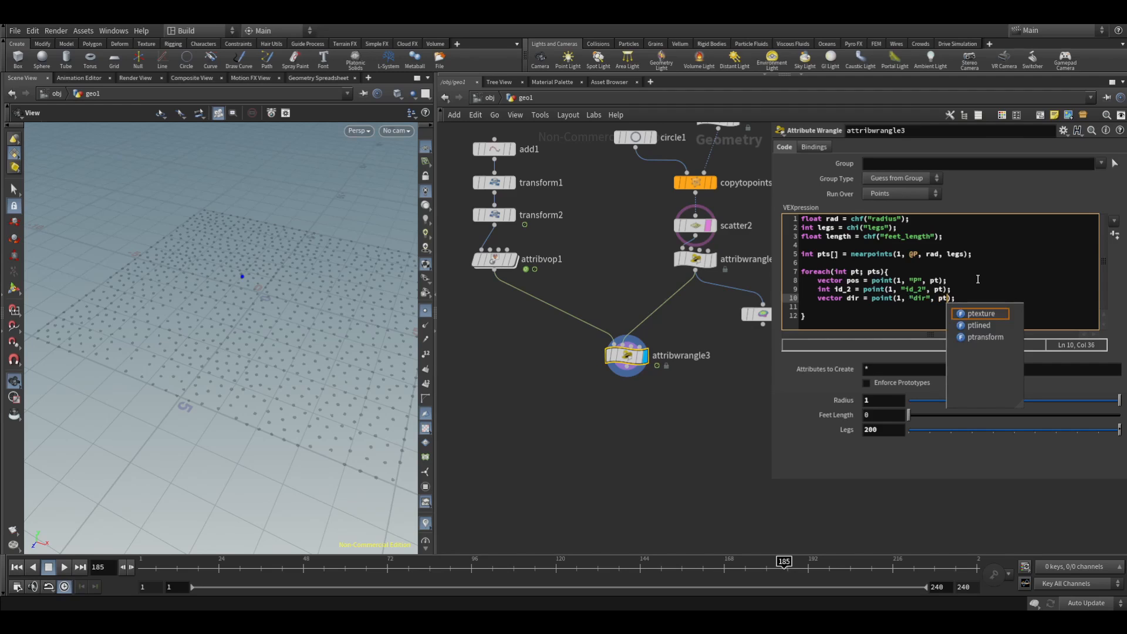
{"action": "key", "text": "End"}
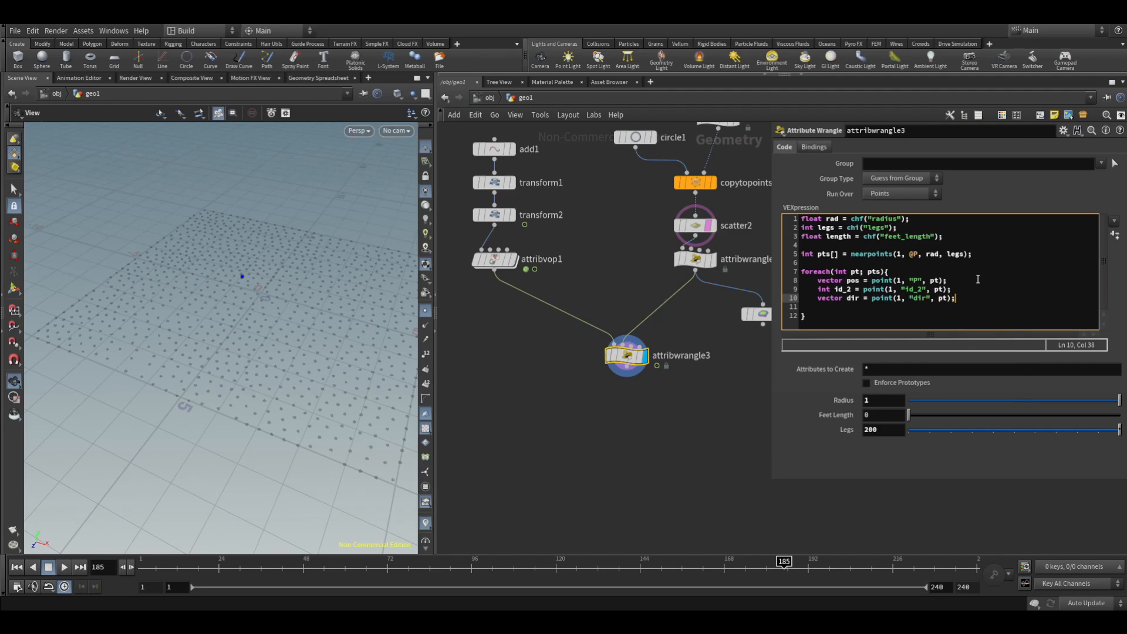
- Leave an empty line after the dir line, add int new_pt = addpoint(0, pos); and check the points in the viewport
{"action": "key", "text": "Return"}
{"action": "key", "text": "Return"}
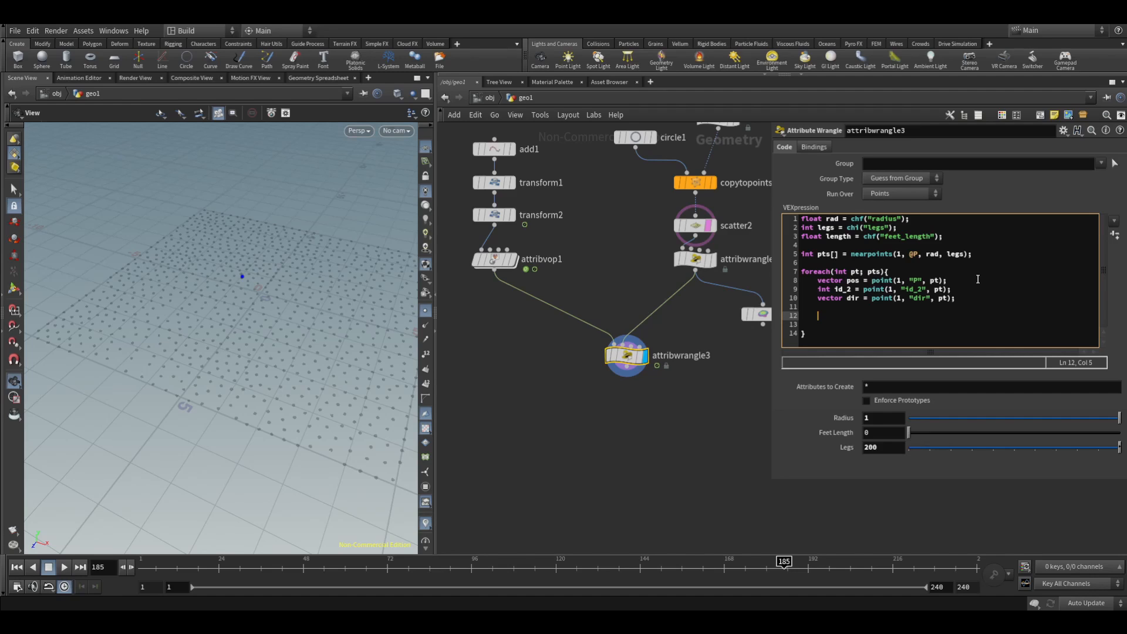
{"action": "type", "text": "int new_pt = addpoint();"}
{"action": "key", "text": "Left"}
{"action": "key", "text": "Left"}
{"action": "type", "text": "0,"}
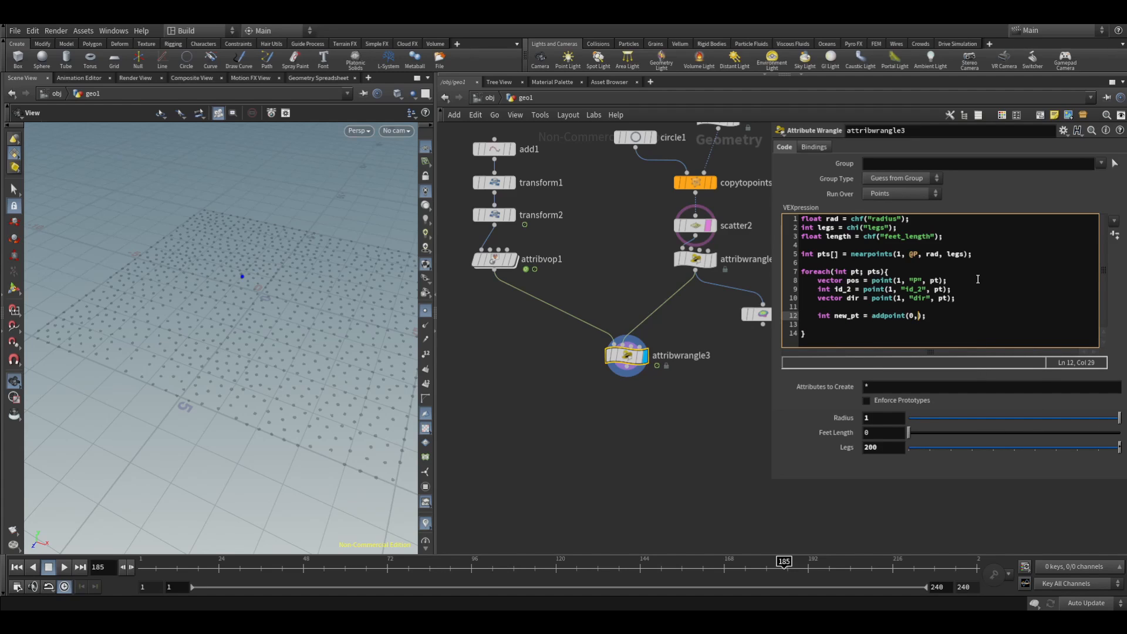
{"action": "type", "text": " pos"}
{"action": "scroll", "coordinate": [247, 279], "scroll_direction": "up", "scroll_amount": 5}
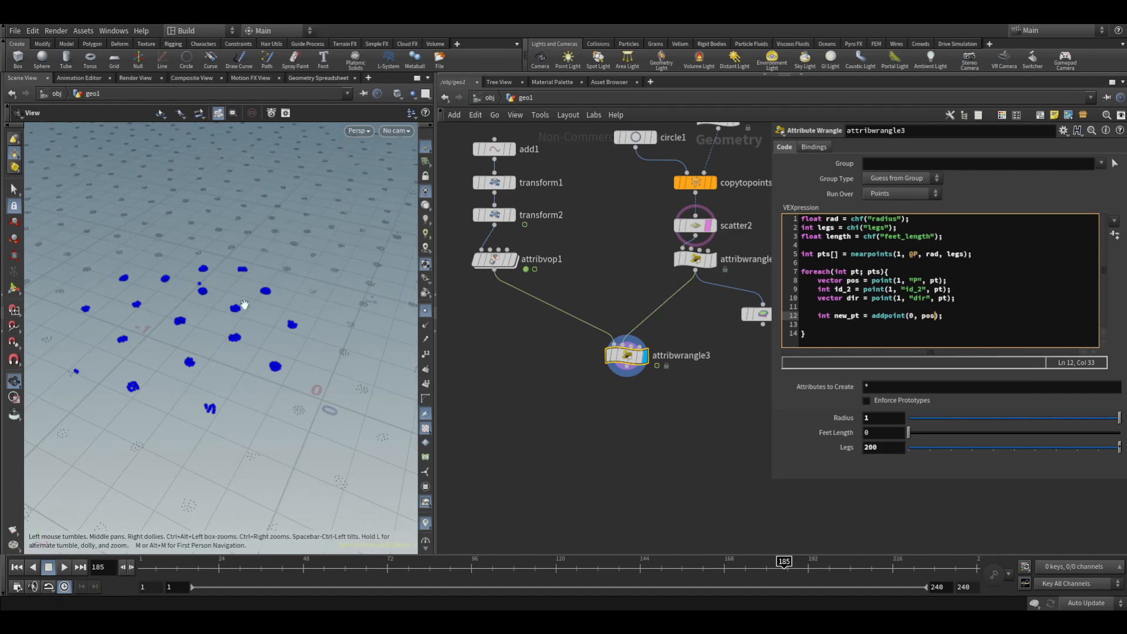
{"action": "left_click_drag", "start_coordinate": [244, 304], "coordinate": [268, 287]}
{"action": "left_click", "coordinate": [962, 317]}
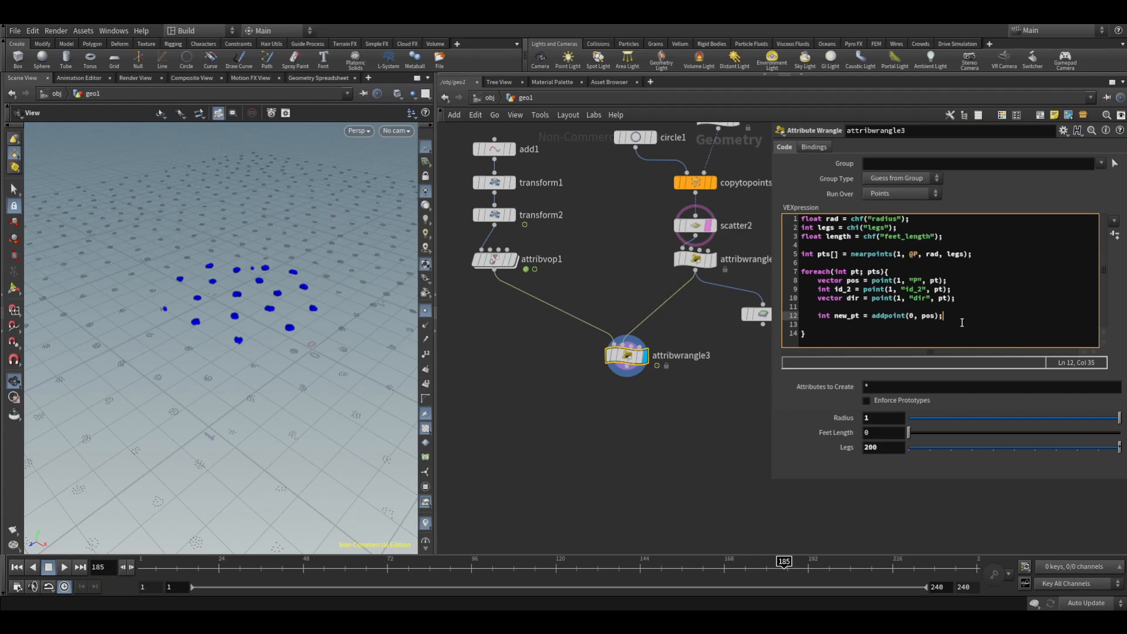
- Insert the line vector j_pos = set(pos.x, 0.5, pos.z); between the dir and new_pt lines
{"action": "left_click", "coordinate": [966, 300]}
{"action": "key", "text": "Return"}
{"action": "key", "text": "Return"}
{"action": "type", "text": "vector "}
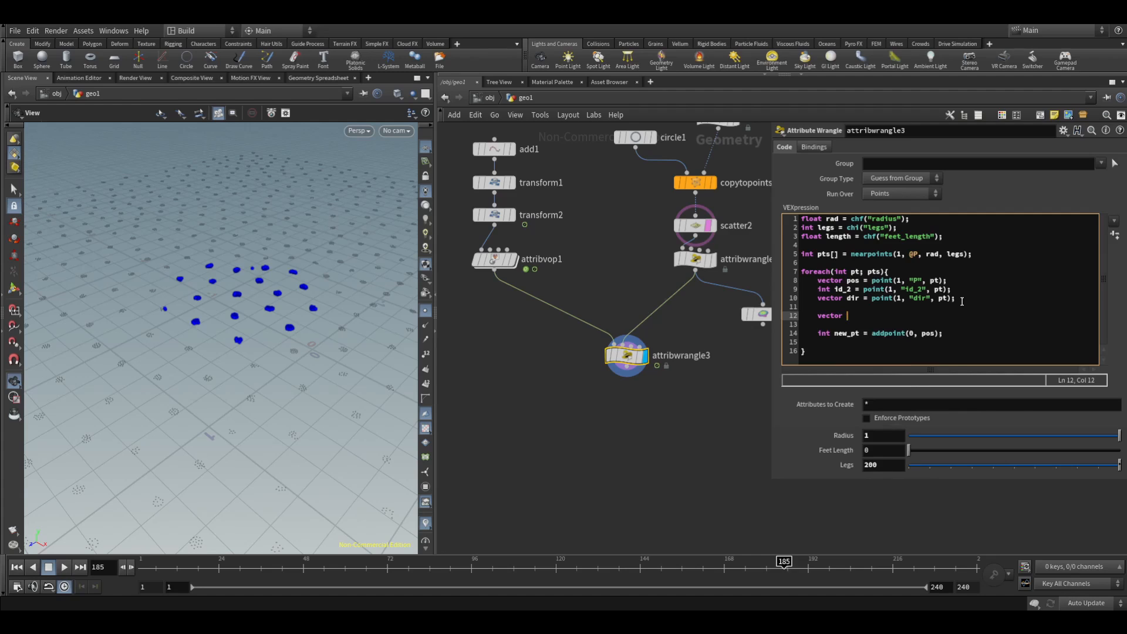
{"action": "type", "text": "j_pos = set();"}
{"action": "key", "text": "Left"}
{"action": "key", "text": "Left"}
{"action": "type", "text": "pos"}
{"action": "type", "text": ".x,"}
{"action": "type", "text": " 0."}
{"action": "type", "text": "5"}
{"action": "type", "text": ", "}
{"action": "type", "text": "pos.z"}
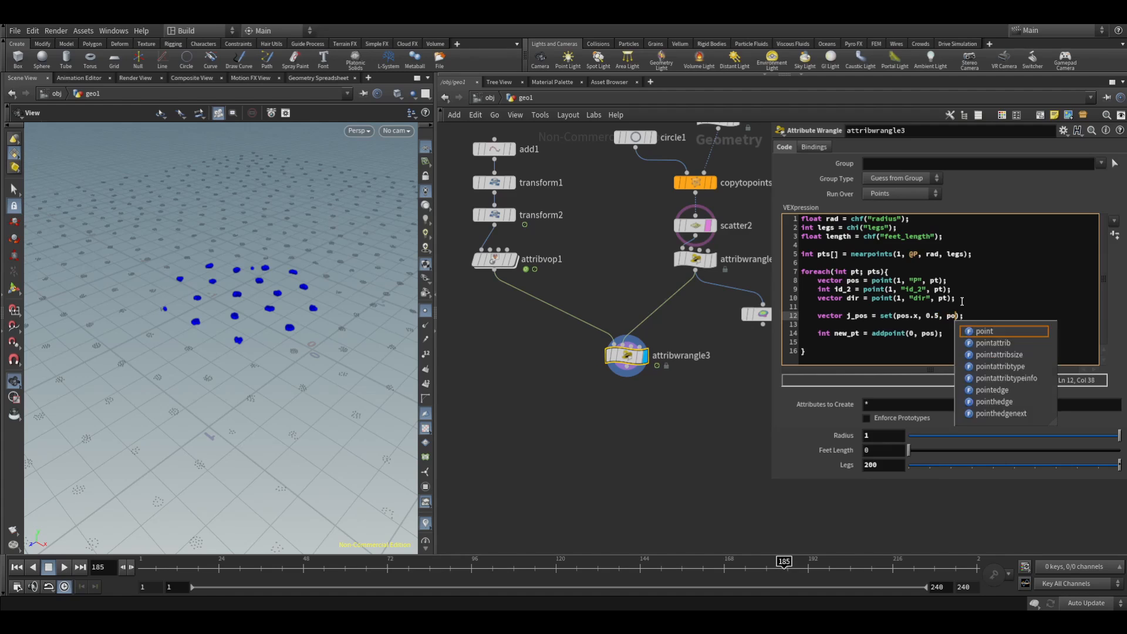
- Add the line int j_pt = addpoint(0, j_pos); below the new_pt line and check the added points in the viewport
{"action": "left_click", "coordinate": [943, 332]}
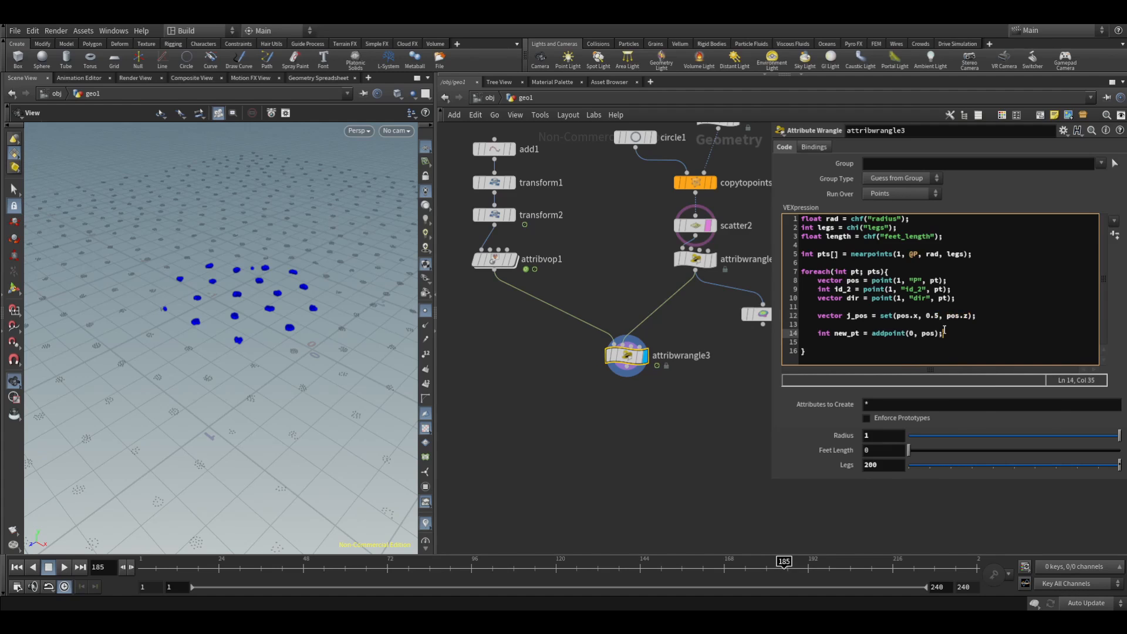
{"action": "key", "text": "Return"}
{"action": "type", "text": "int "}
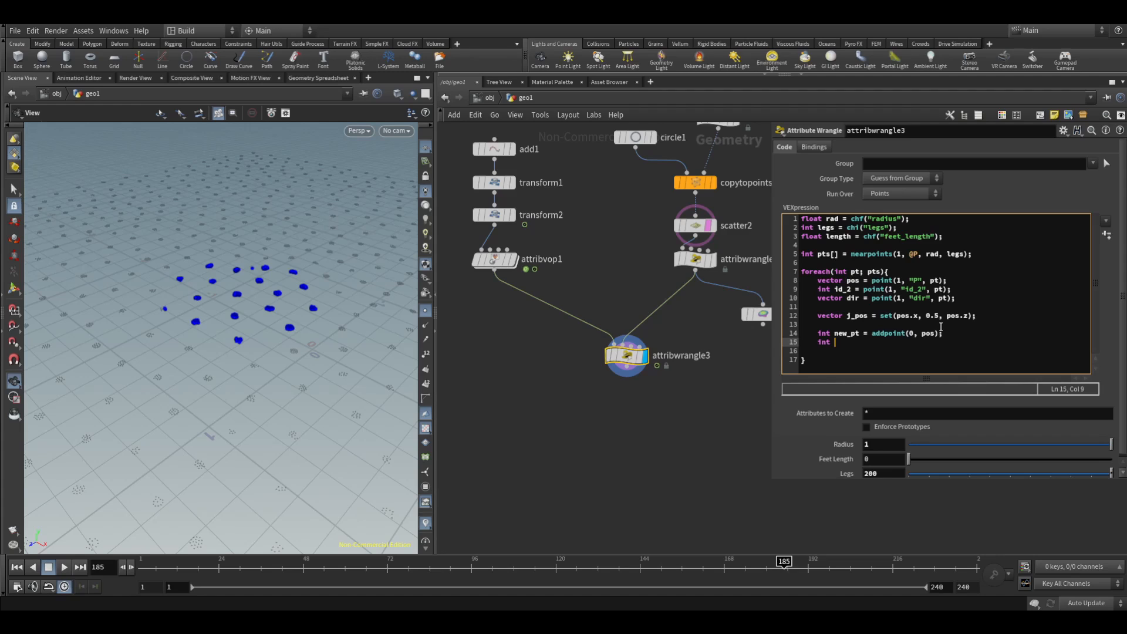
{"action": "type", "text": "j_pt = ad"}
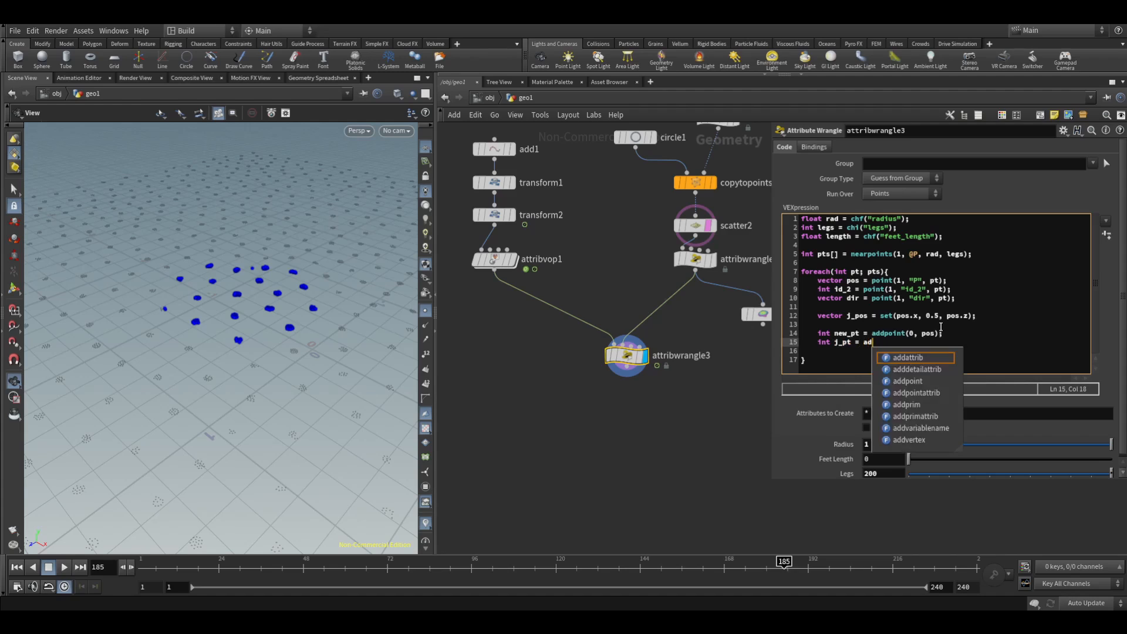
{"action": "type", "text": "dpoint();"}
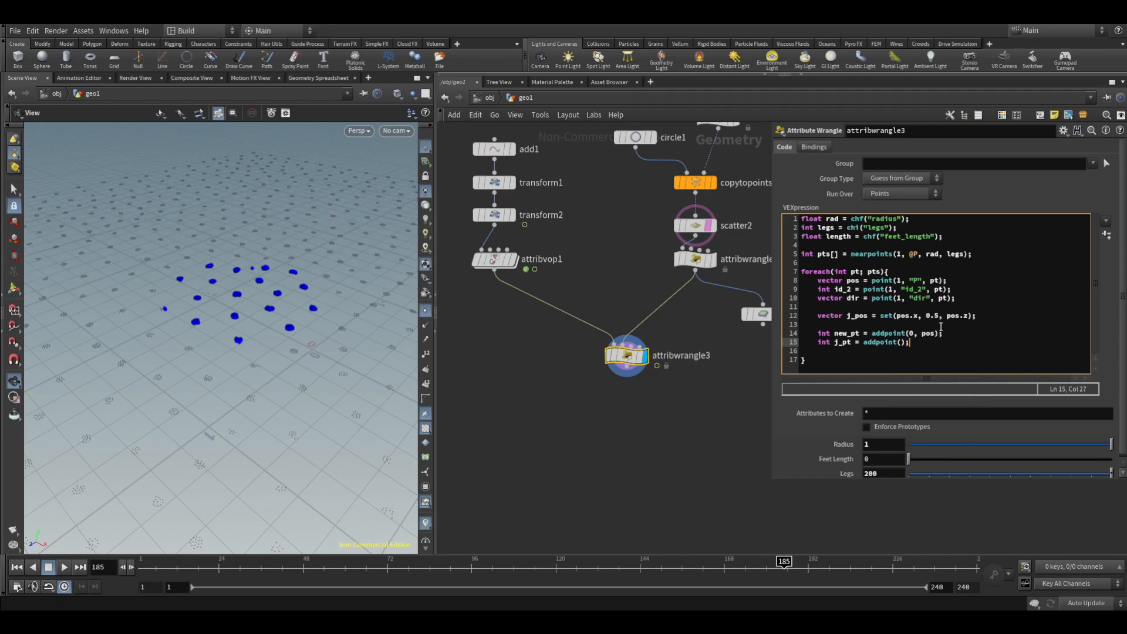
{"action": "key", "text": "Left"}
{"action": "key", "text": "Left"}
{"action": "type", "text": "0, j_pos"}
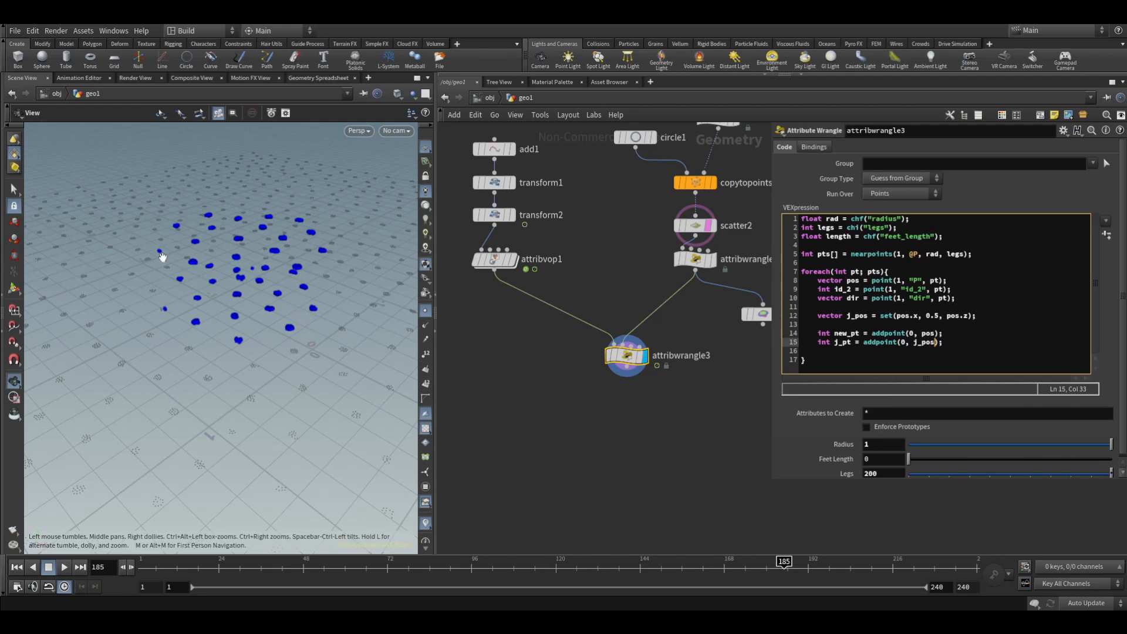
{"action": "left_click", "coordinate": [221, 265]}
{"action": "left_click_drag", "start_coordinate": [221, 266], "coordinate": [247, 237]}
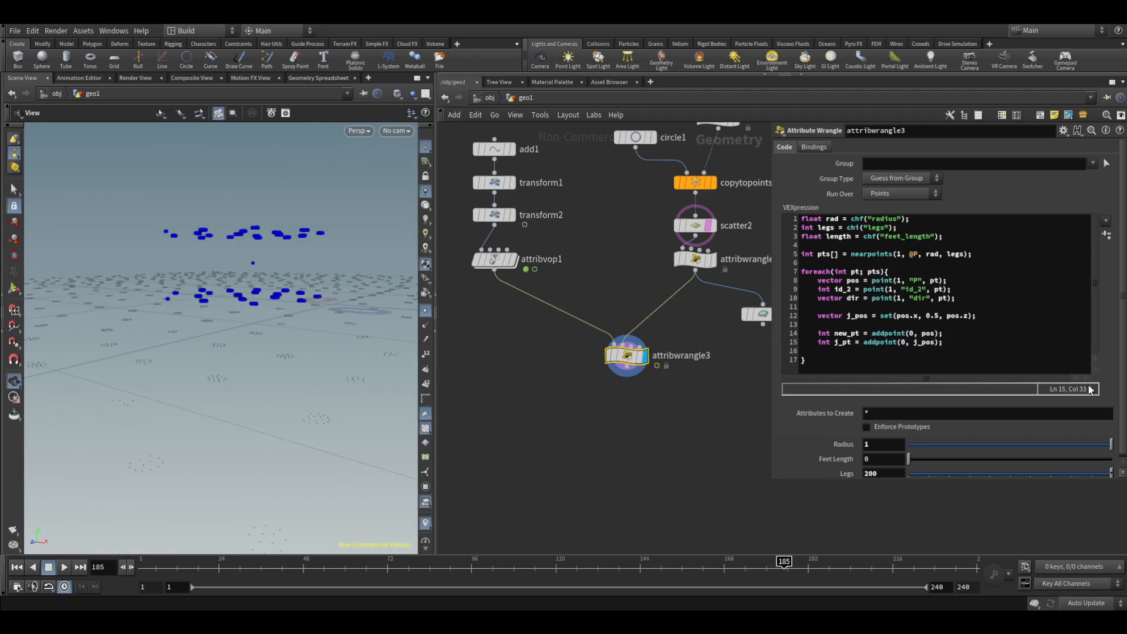
- Replace the 0.5 height in the j_pos line's set() call with @P.y * 0.7
{"action": "left_click", "coordinate": [938, 316]}
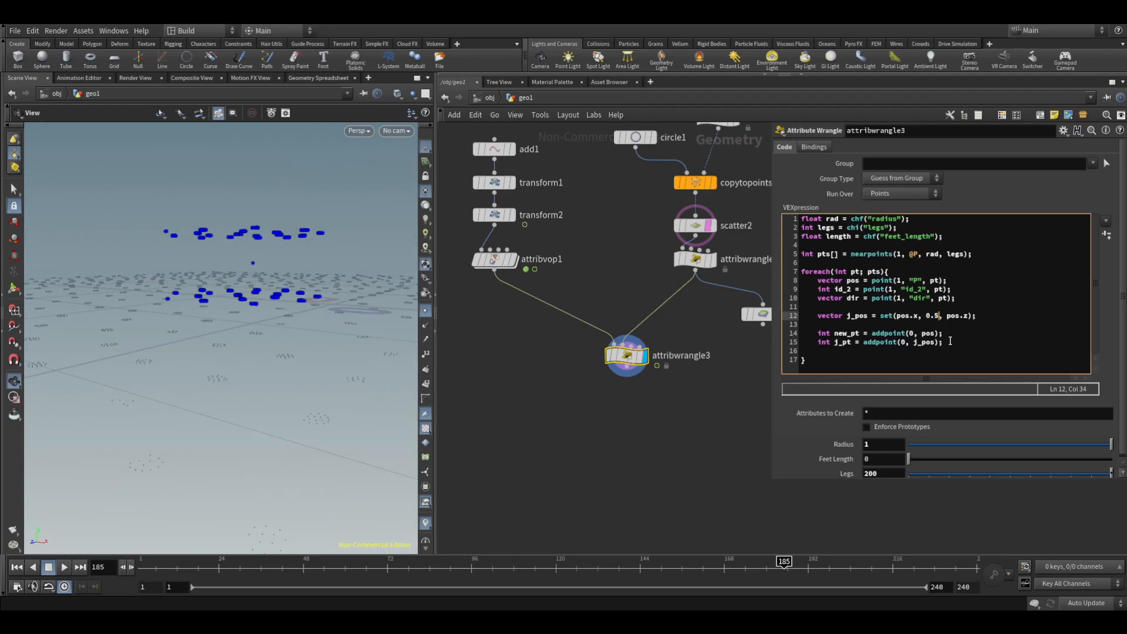
{"action": "key", "text": "BackSpace"}
{"action": "key", "text": "BackSpace"}
{"action": "key", "text": "BackSpace"}
{"action": "type", "text": "@P.y * 0.7"}
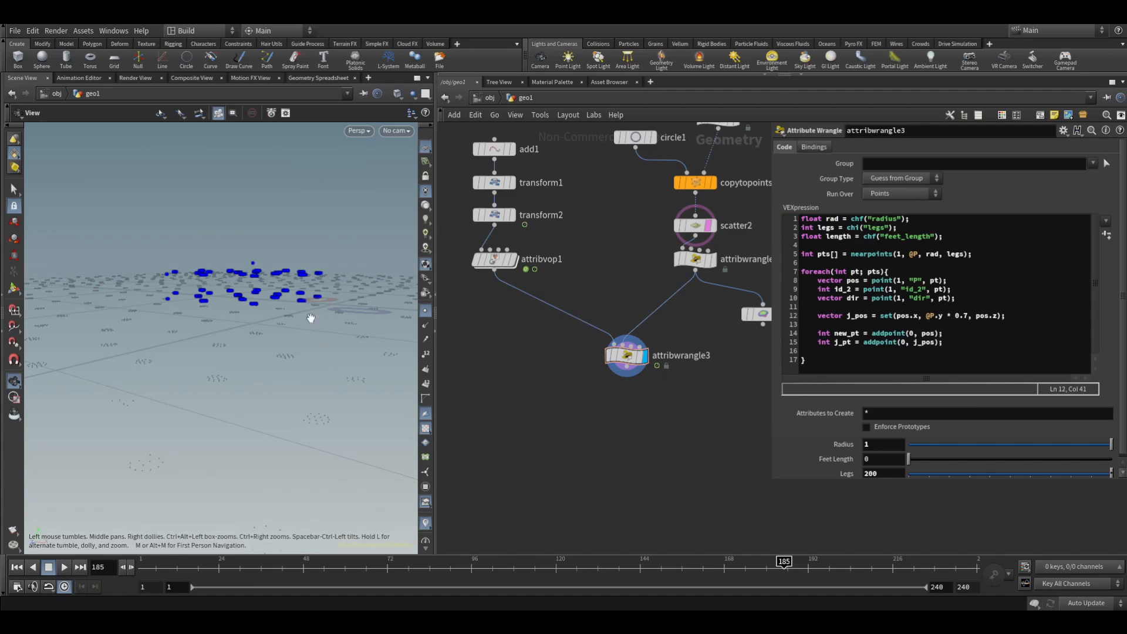
{"action": "left_click_drag", "start_coordinate": [270, 265], "coordinate": [182, 335]}
- Write vector t_pos = pos + dir * length; on the empty line between the dir and j_pos lines
{"action": "left_click", "coordinate": [998, 305]}
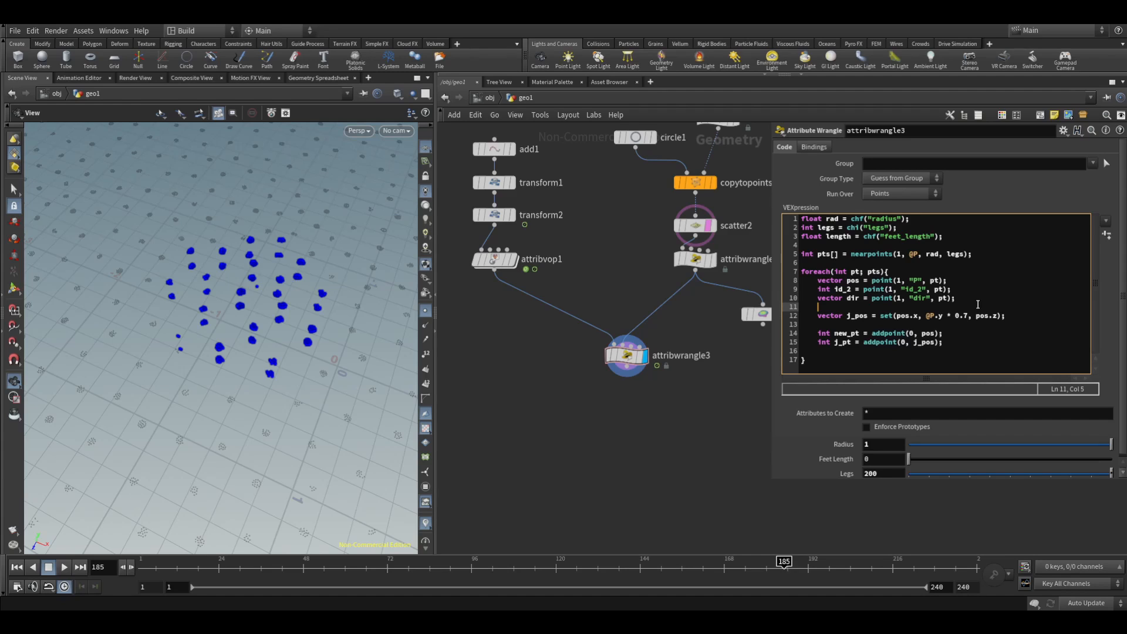
{"action": "type", "text": "vector t_pos ="}
{"action": "type", "text": "pos + dir * length"}
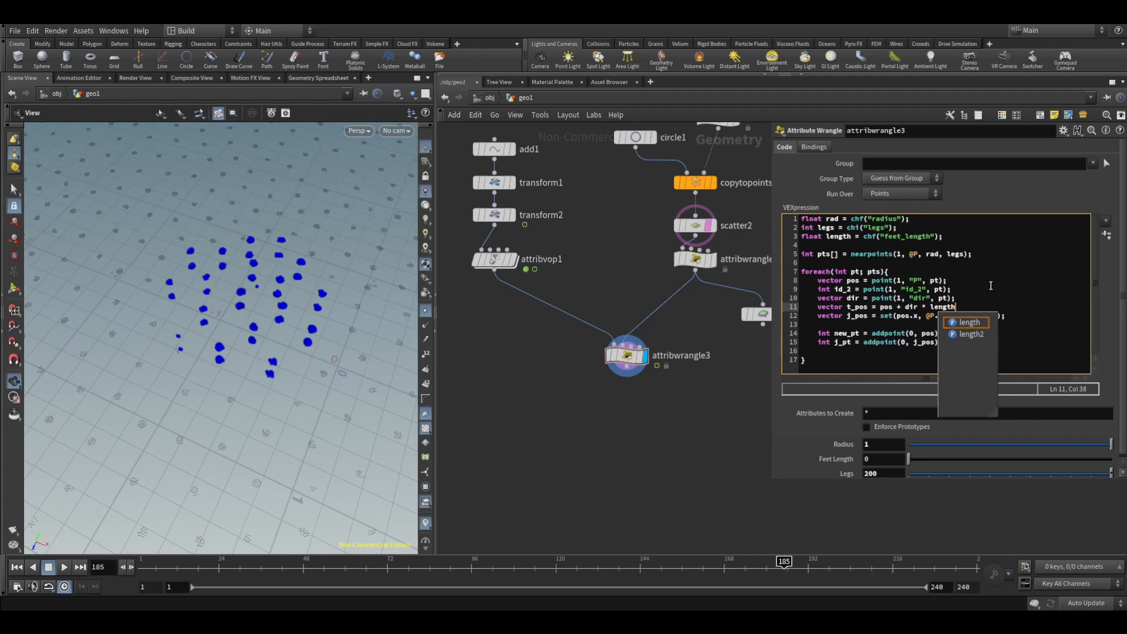
{"action": "type", "text": ";"}
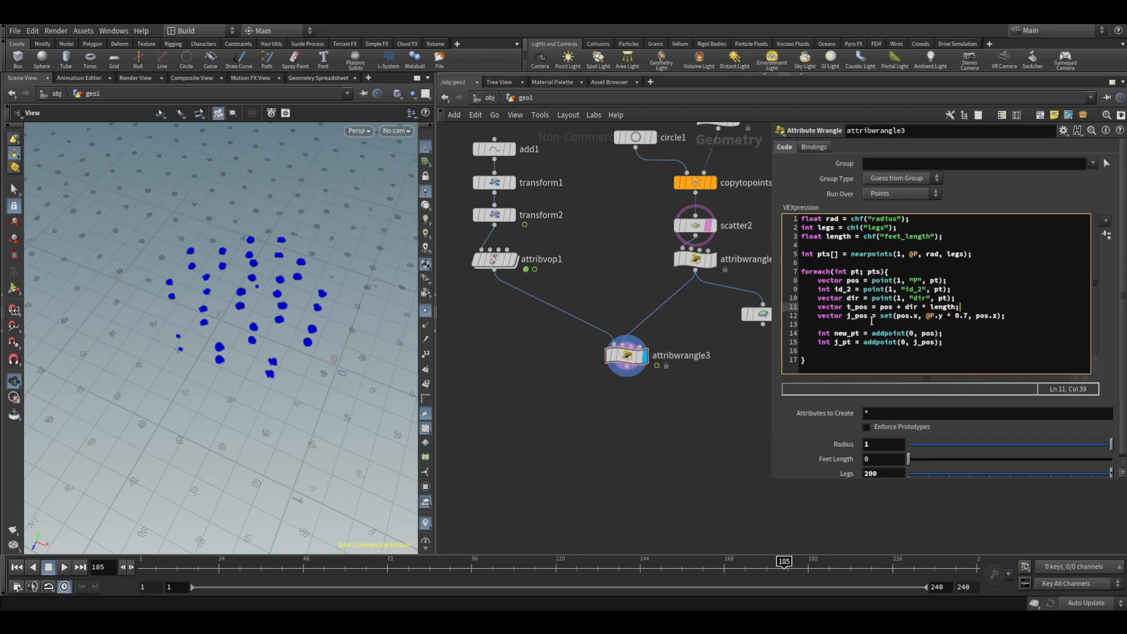
- Add the line int t_pt = addpoint(0, t_pos); below the j_pt line
{"action": "left_click", "coordinate": [963, 343]}
{"action": "key", "text": "Return"}
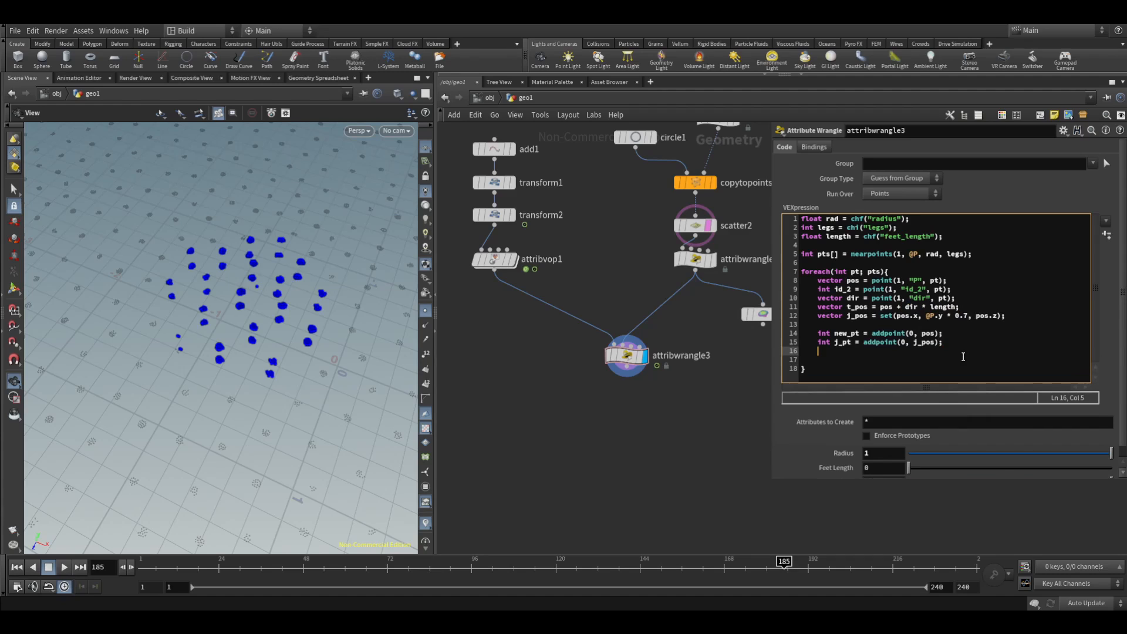
{"action": "type", "text": "int t_"}
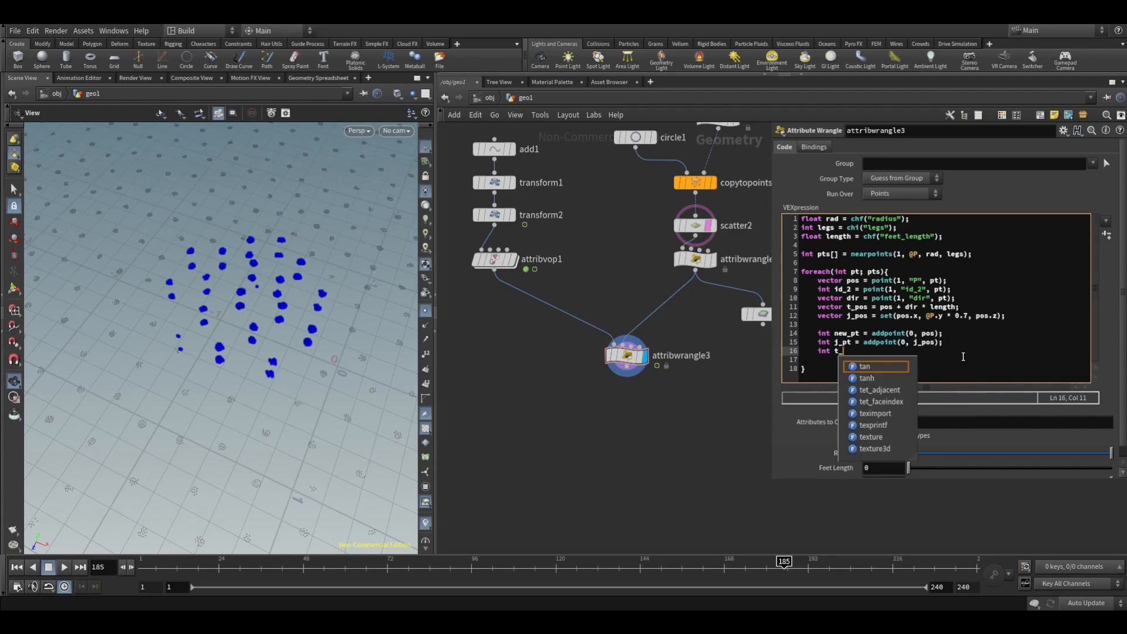
{"action": "type", "text": "pt"}
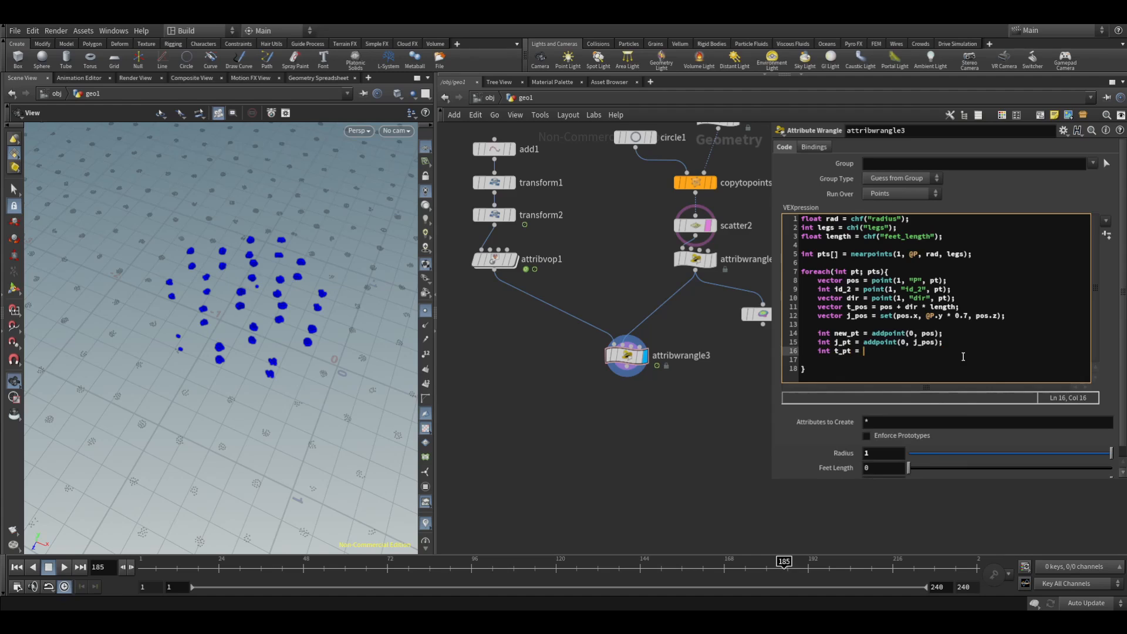
{"action": "type", "text": " = addpoint();"}
{"action": "key", "text": "Left"}
{"action": "key", "text": "Left"}
{"action": "type", "text": "0, t_pos"}
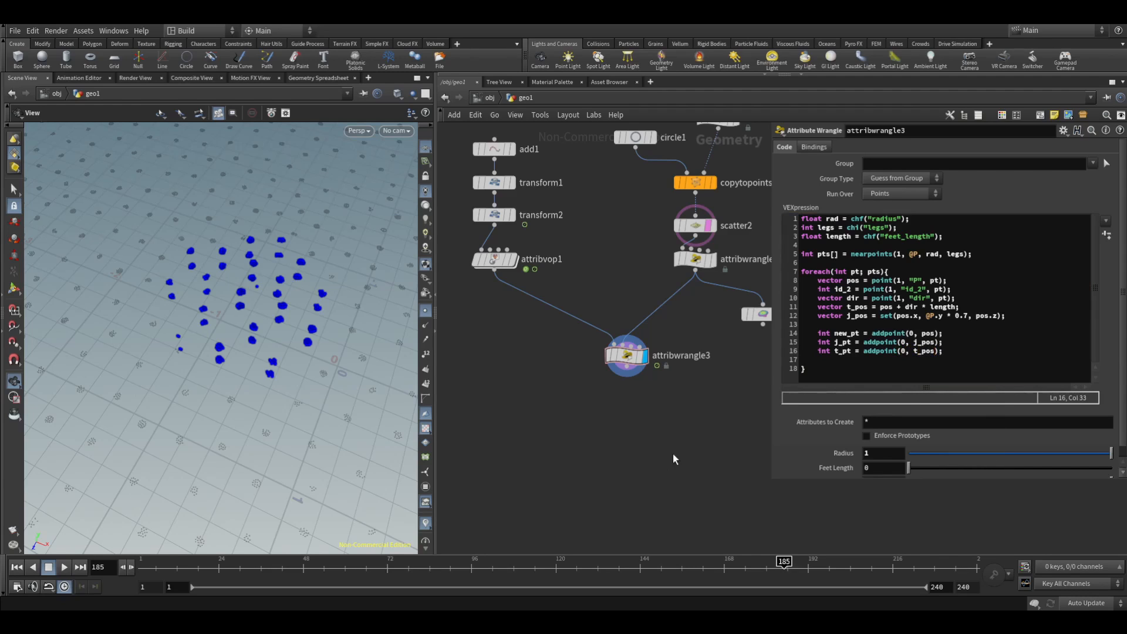
- Raise the wrangle's Feet Length to 0.067 and inspect the spread of the foot points up close
{"action": "scroll", "coordinate": [1121, 360], "scroll_direction": "down", "scroll_amount": 1}
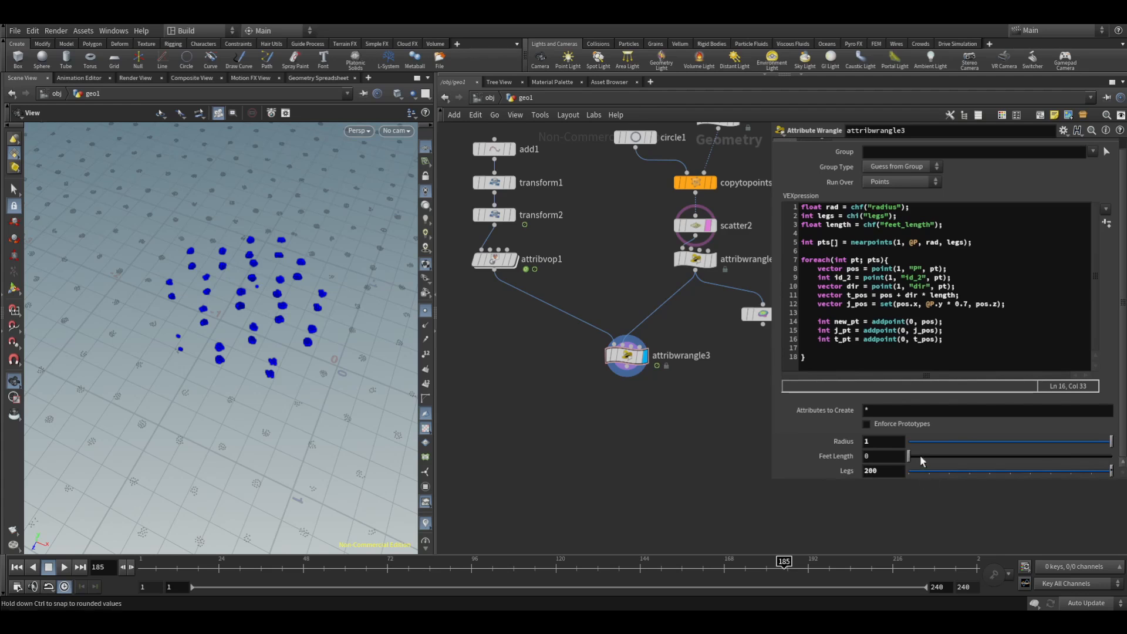
{"action": "left_click_drag", "start_coordinate": [909, 456], "coordinate": [923, 463]}
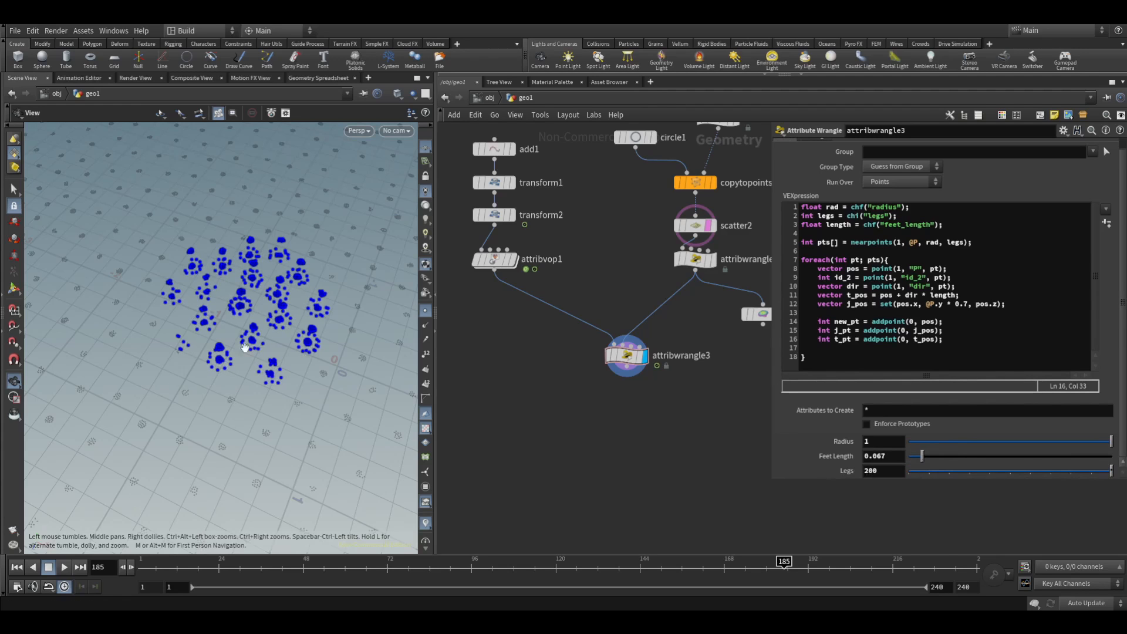
{"action": "left_click_drag", "start_coordinate": [259, 339], "coordinate": [176, 326]}
{"action": "scroll", "coordinate": [251, 299], "scroll_direction": "up", "scroll_amount": 3}
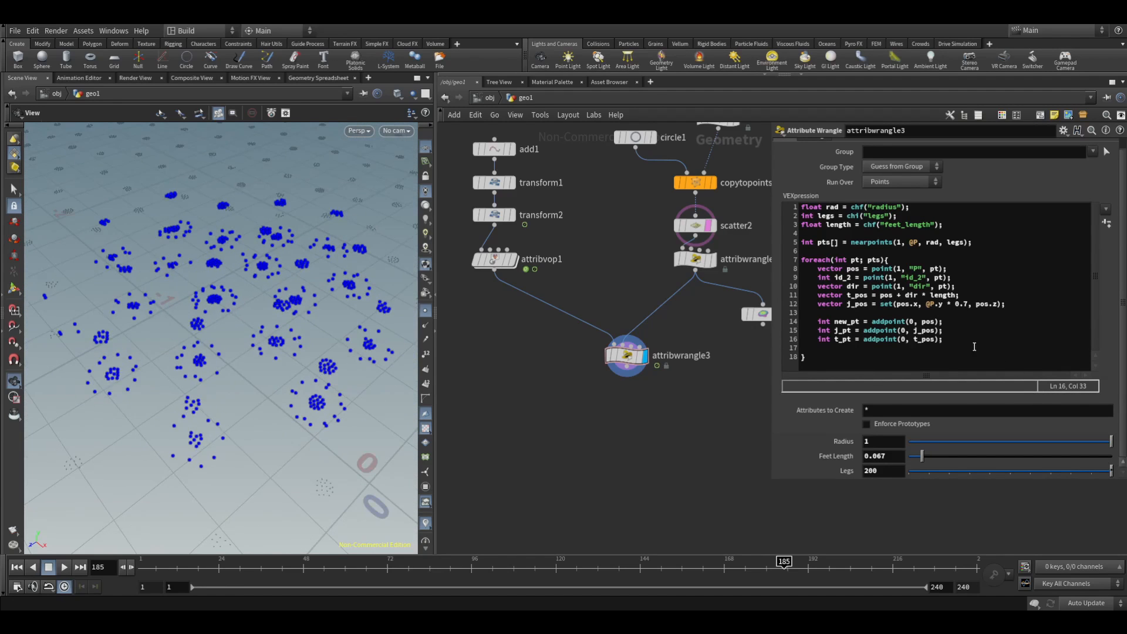
{"action": "left_click", "coordinate": [974, 347]}
{"action": "key", "text": "Return"}
{"action": "type", "text": "i"}
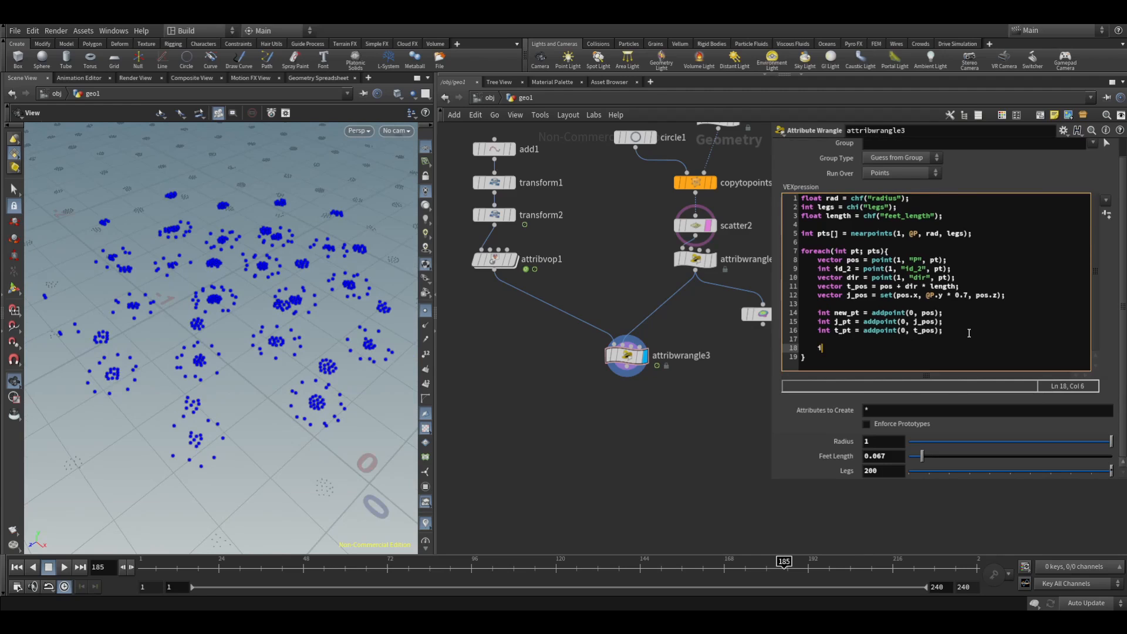
{"action": "type", "text": "nt prim = addprim();"}
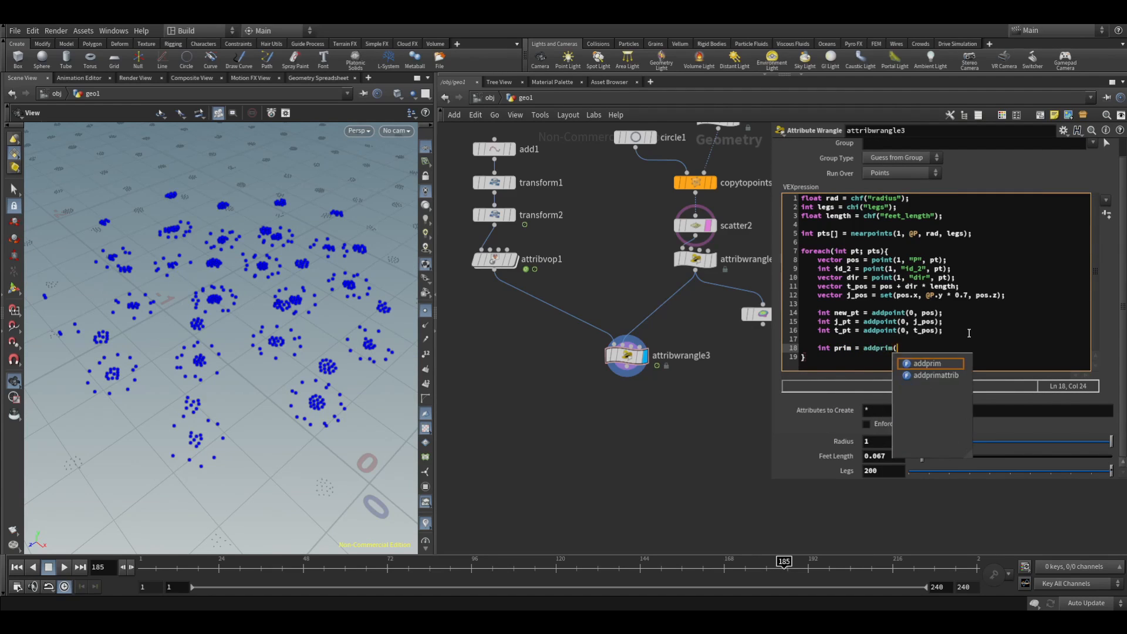
{"action": "key", "text": "Left"}
{"action": "key", "text": "Left"}
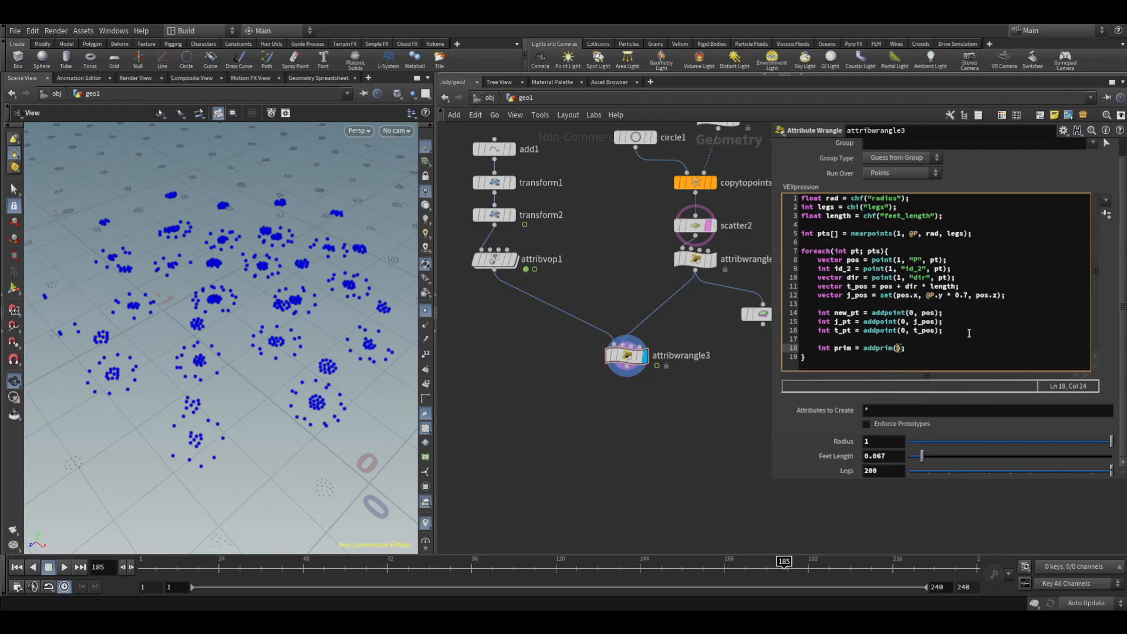
{"action": "type", "text": "0, \"polyline\", @ptnum, j"}
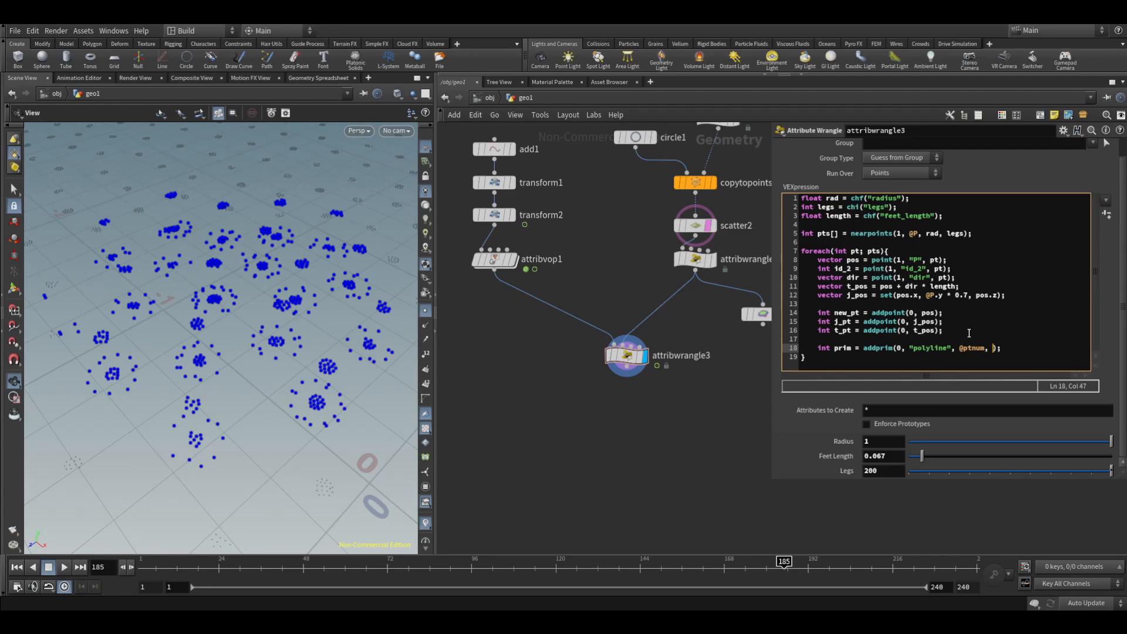
{"action": "type", "text": "_pt, new_pt, t_pt"}
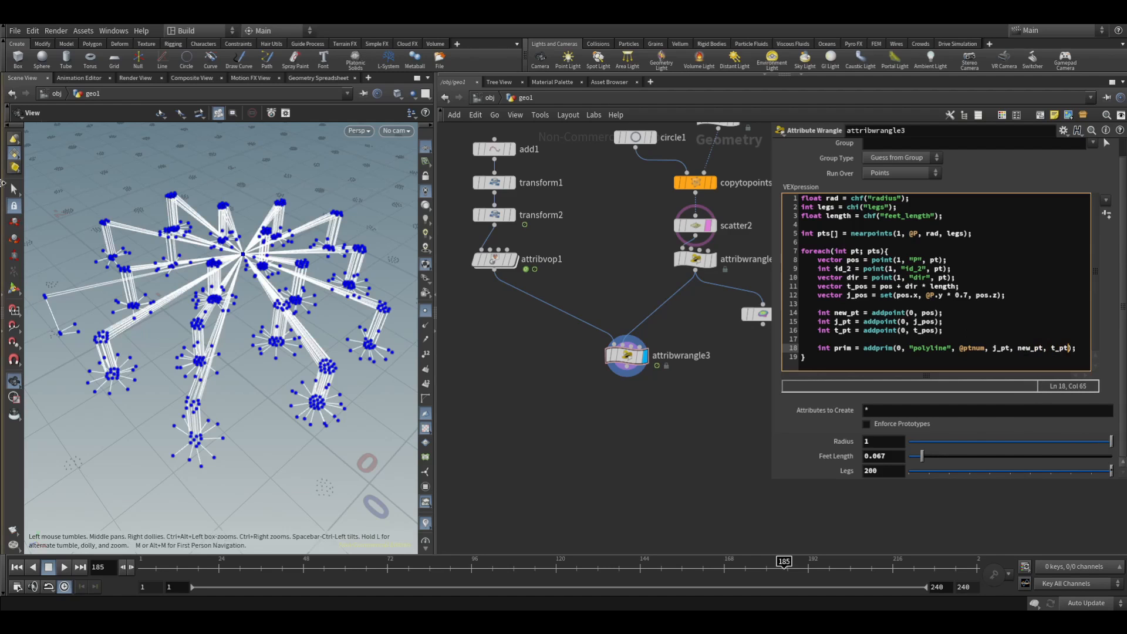
{"action": "left_click_drag", "start_coordinate": [241, 271], "coordinate": [100, 276]}
- Reduce the Uniform Scale of the circle1 node to 0.0055 and check the legs in the viewport
{"action": "middle_click_drag", "start_coordinate": [645, 174], "coordinate": [576, 309]}
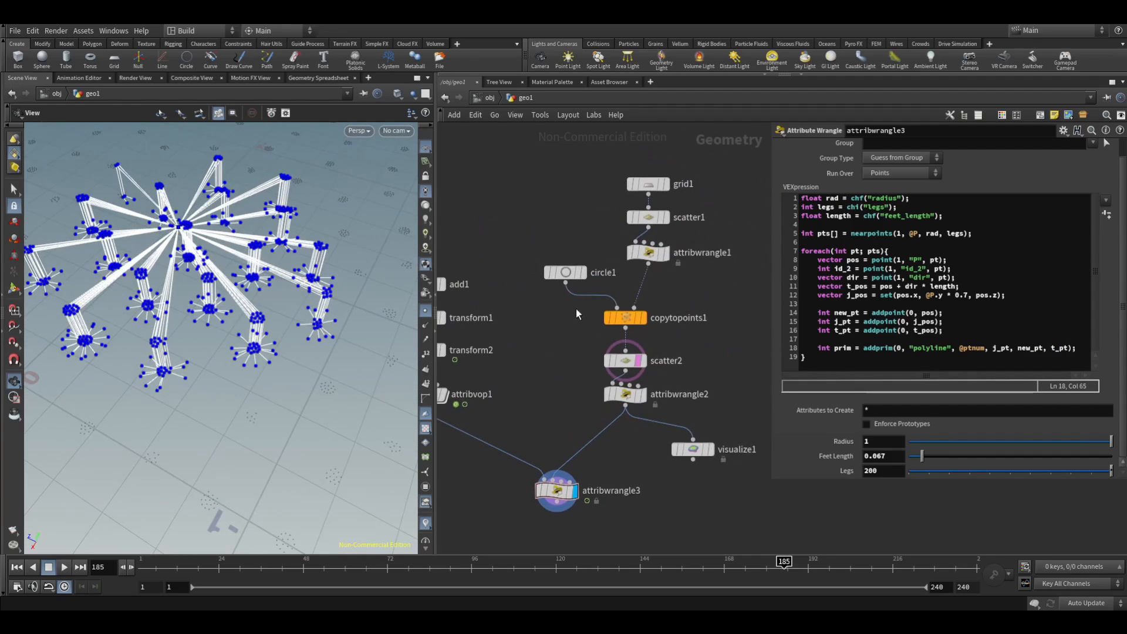
{"action": "left_click_drag", "start_coordinate": [534, 217], "coordinate": [587, 295]}
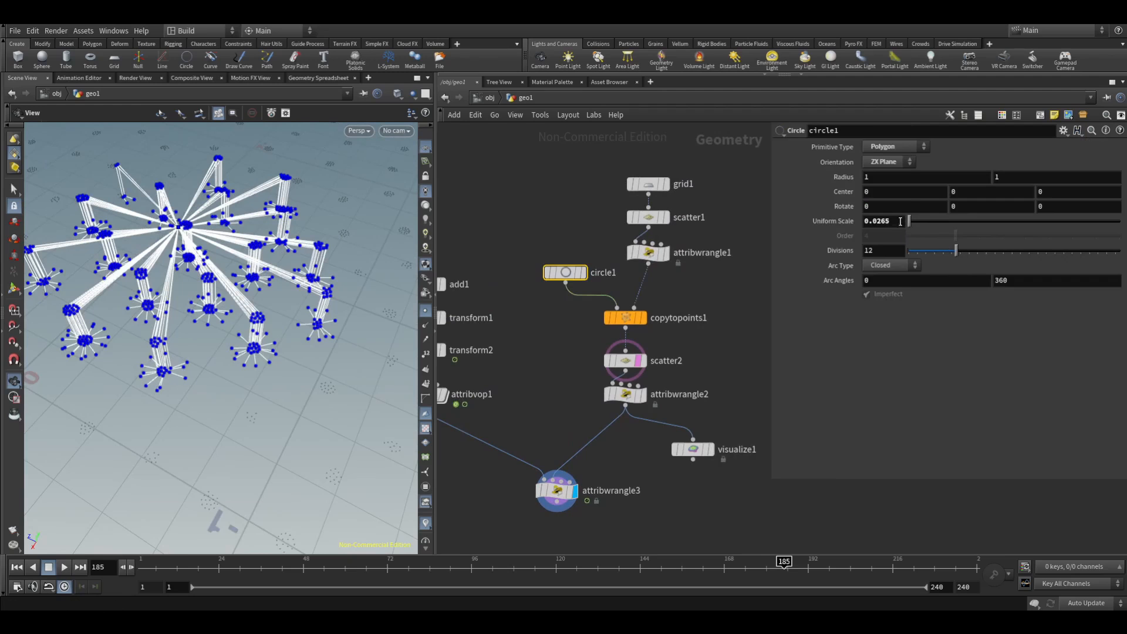
{"action": "middle_click_drag", "start_coordinate": [893, 221], "coordinate": [780, 279]}
{"action": "left_click_drag", "start_coordinate": [178, 247], "coordinate": [202, 253]}
{"action": "right_click_drag", "start_coordinate": [201, 253], "coordinate": [214, 284]}
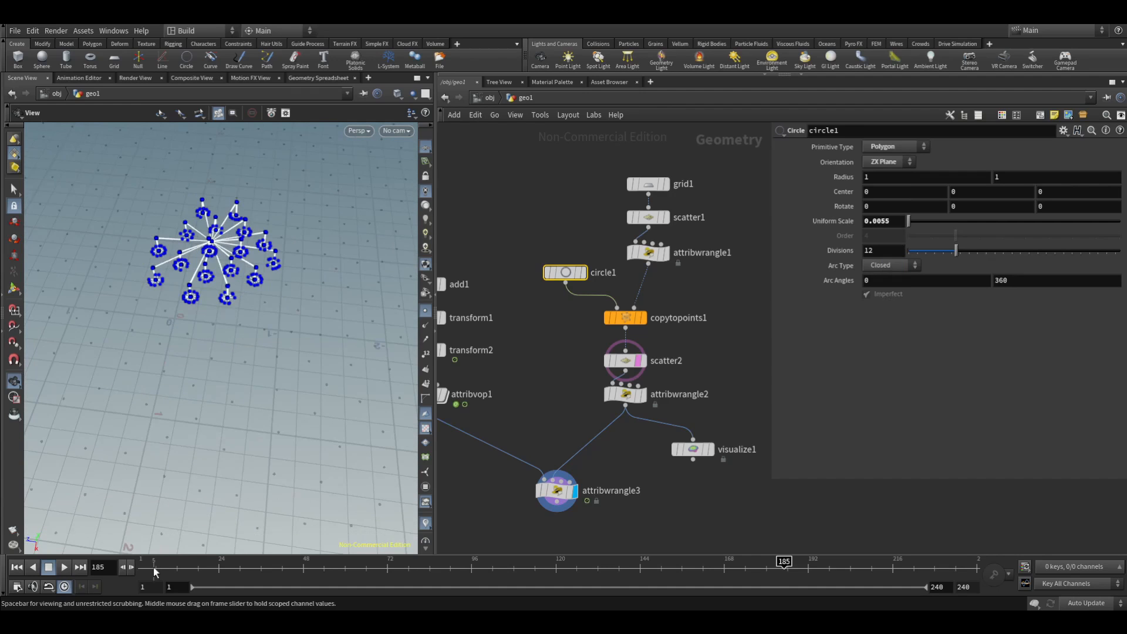
- Return the timeline to frame 1 and turn off the point display in the viewport
{"action": "left_click_drag", "start_coordinate": [167, 567], "coordinate": [127, 562]}
{"action": "left_click_drag", "start_coordinate": [191, 255], "coordinate": [196, 411]}
{"action": "left_click_drag", "start_coordinate": [248, 197], "coordinate": [352, 241]}
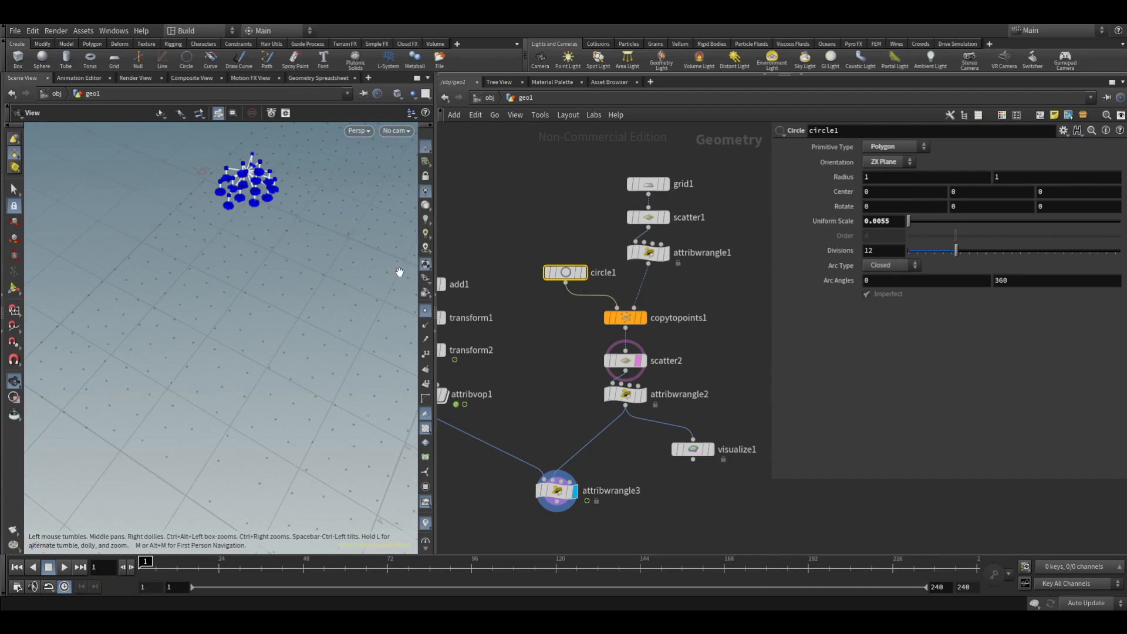
{"action": "left_click", "coordinate": [425, 311]}
{"action": "middle_click_drag", "start_coordinate": [239, 175], "coordinate": [173, 206]}
{"action": "right_click_drag", "start_coordinate": [172, 205], "coordinate": [192, 223]}
{"action": "left_click_drag", "start_coordinate": [204, 215], "coordinate": [194, 235]}
- Select attribwrangle3 and increase its Feet Length to 0.104
{"action": "middle_click_drag", "start_coordinate": [522, 404], "coordinate": [571, 402]}
{"action": "left_click", "coordinate": [604, 484]}
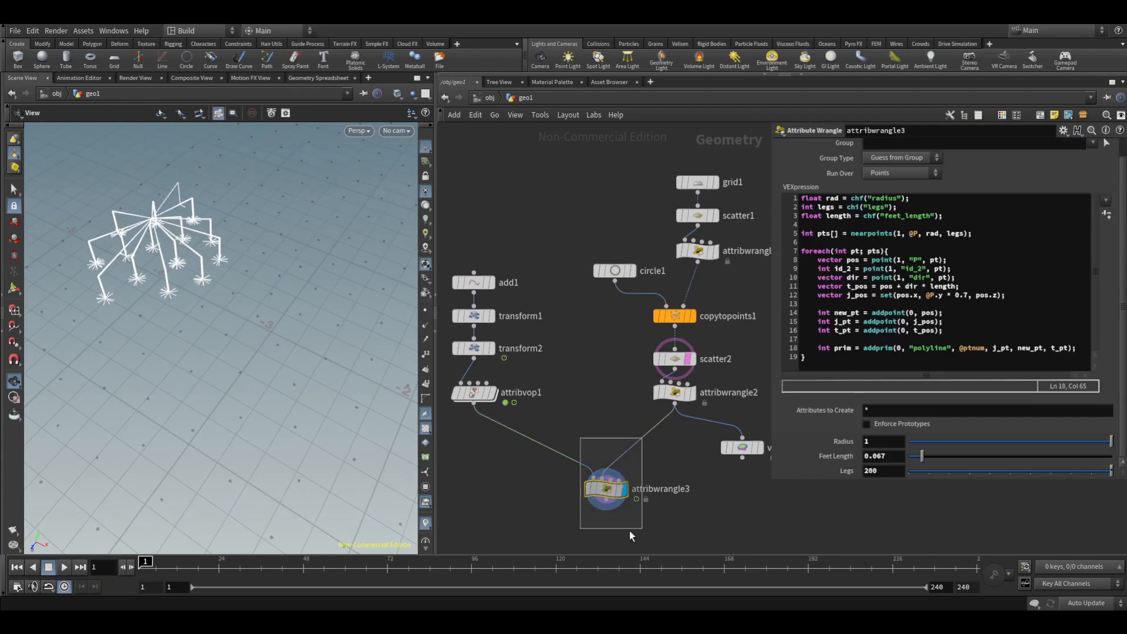
{"action": "left_click_drag", "start_coordinate": [920, 460], "coordinate": [930, 461]}
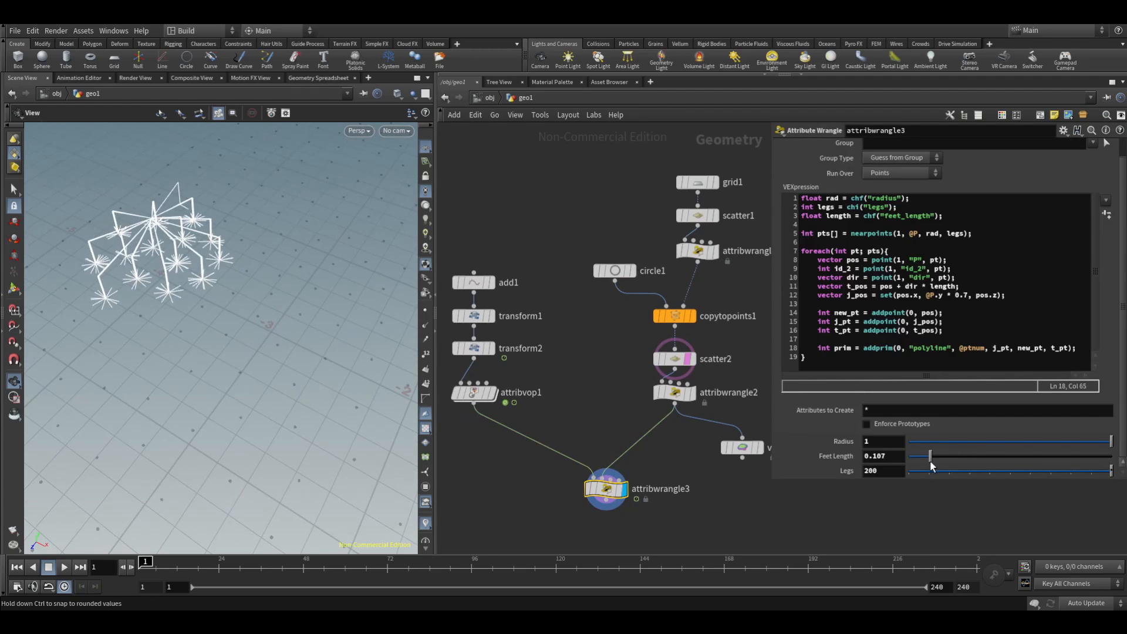
- Play the leg animation, stop it, rewind to frame 1 and examine the legs up close
{"action": "left_click", "coordinate": [64, 567]}
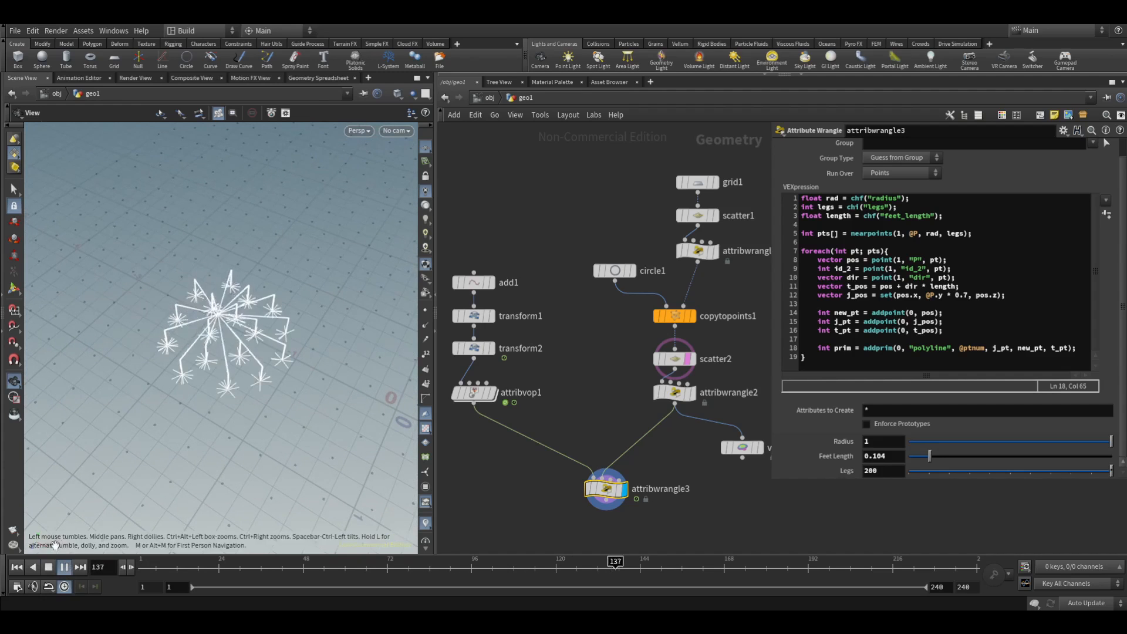
{"action": "left_click", "coordinate": [64, 567]}
{"action": "left_click", "coordinate": [16, 567]}
{"action": "middle_click_drag", "start_coordinate": [136, 222], "coordinate": [280, 395]}
{"action": "scroll", "coordinate": [163, 333], "scroll_direction": "up", "scroll_amount": 5}
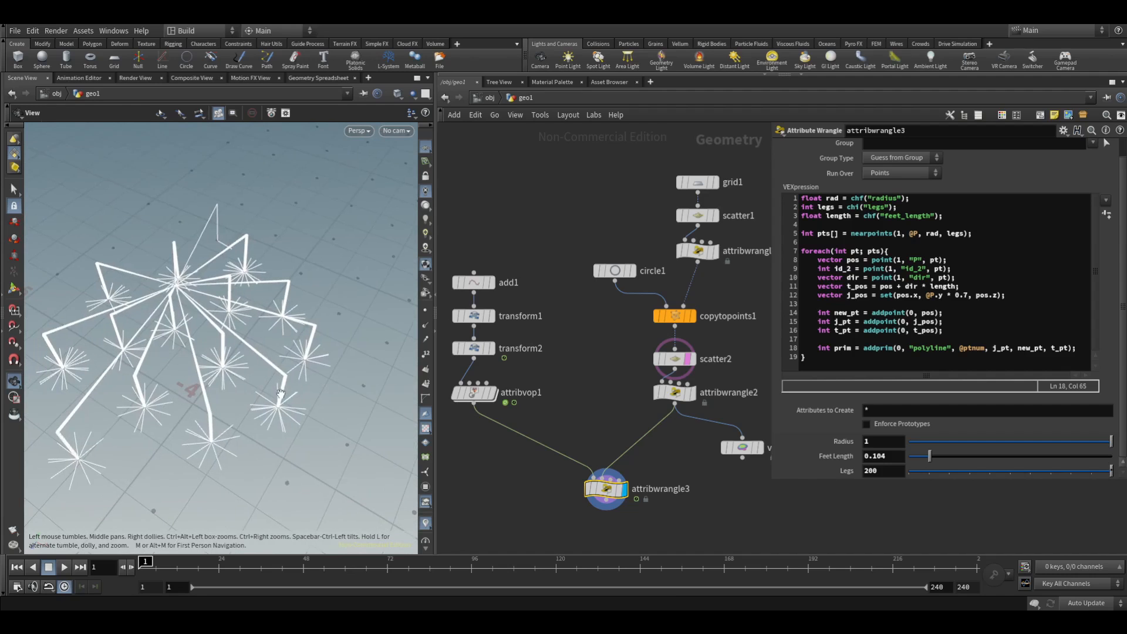
{"action": "left_click_drag", "start_coordinate": [281, 393], "coordinate": [252, 232]}
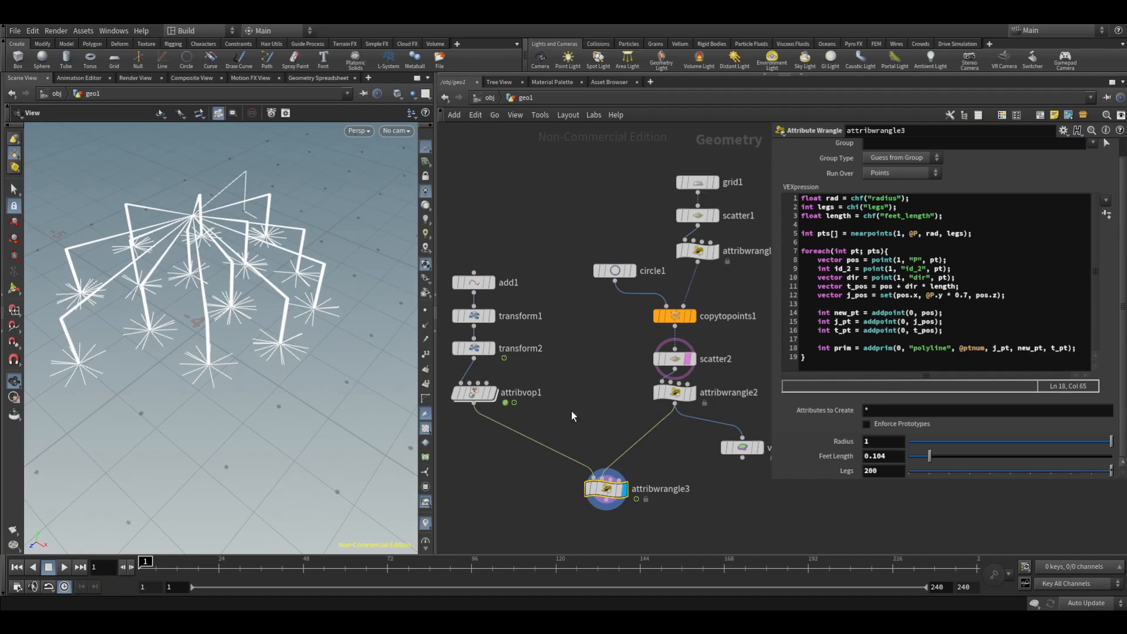
- Place a Resample node below attribwrangle3 in the network
{"action": "middle_click_drag", "start_coordinate": [572, 411], "coordinate": [598, 392]}
{"action": "middle_click_drag", "start_coordinate": [701, 508], "coordinate": [680, 371]}
{"action": "scroll", "coordinate": [658, 376], "scroll_direction": "up", "scroll_amount": 1}
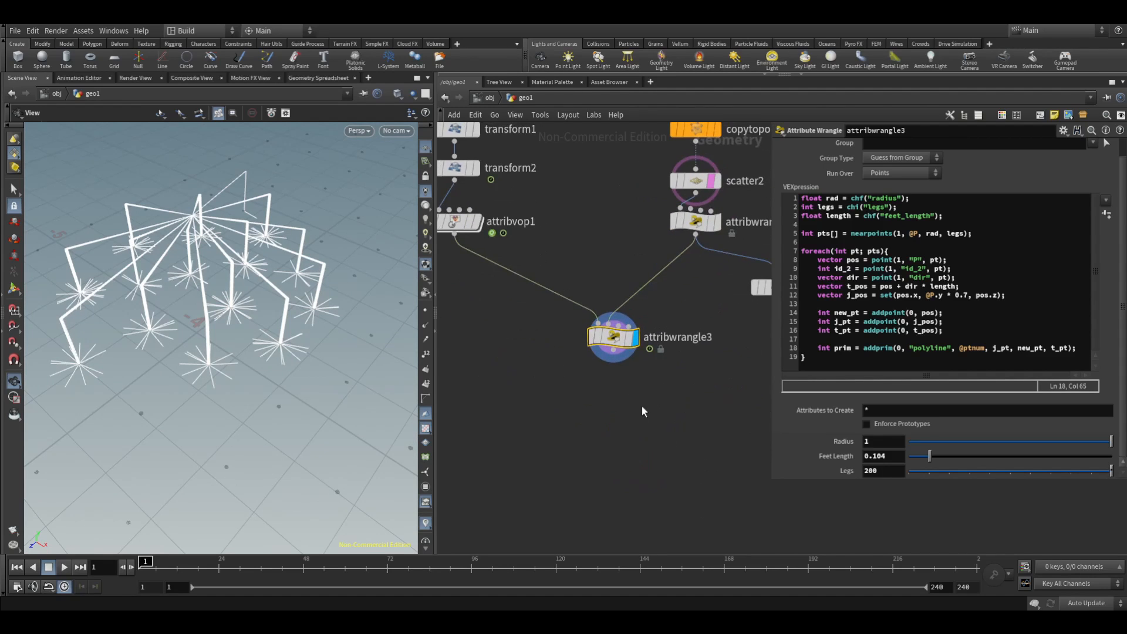
{"action": "left_click", "coordinate": [633, 429]}
{"action": "key", "text": "Tab"}
{"action": "type", "text": "resample"}
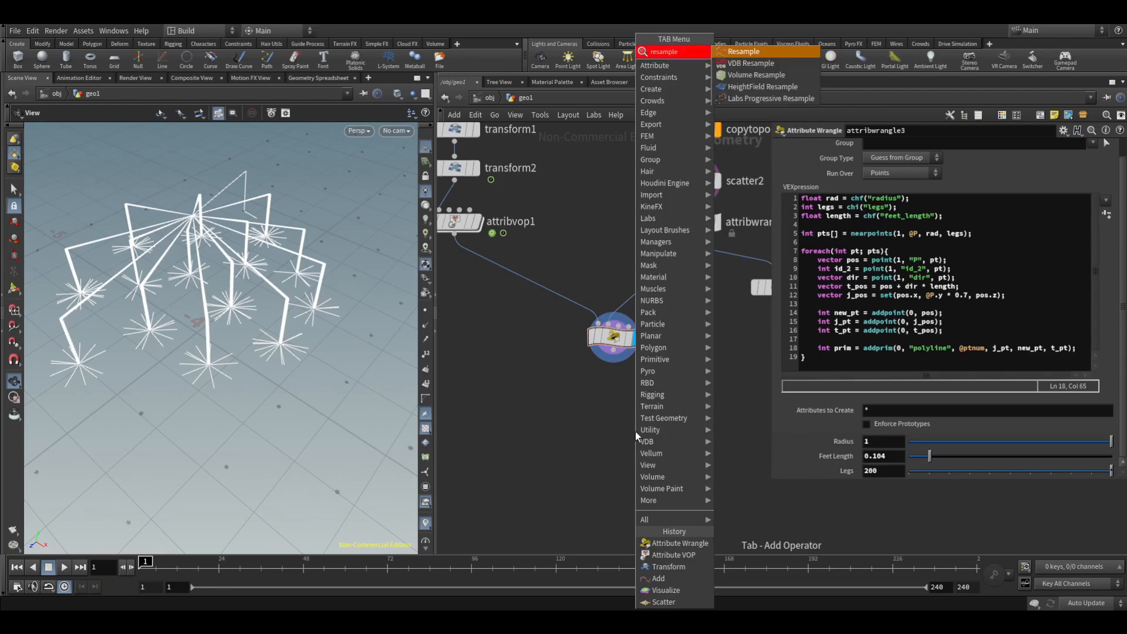
{"action": "key", "text": "Return"}
{"action": "left_click", "coordinate": [636, 432]}
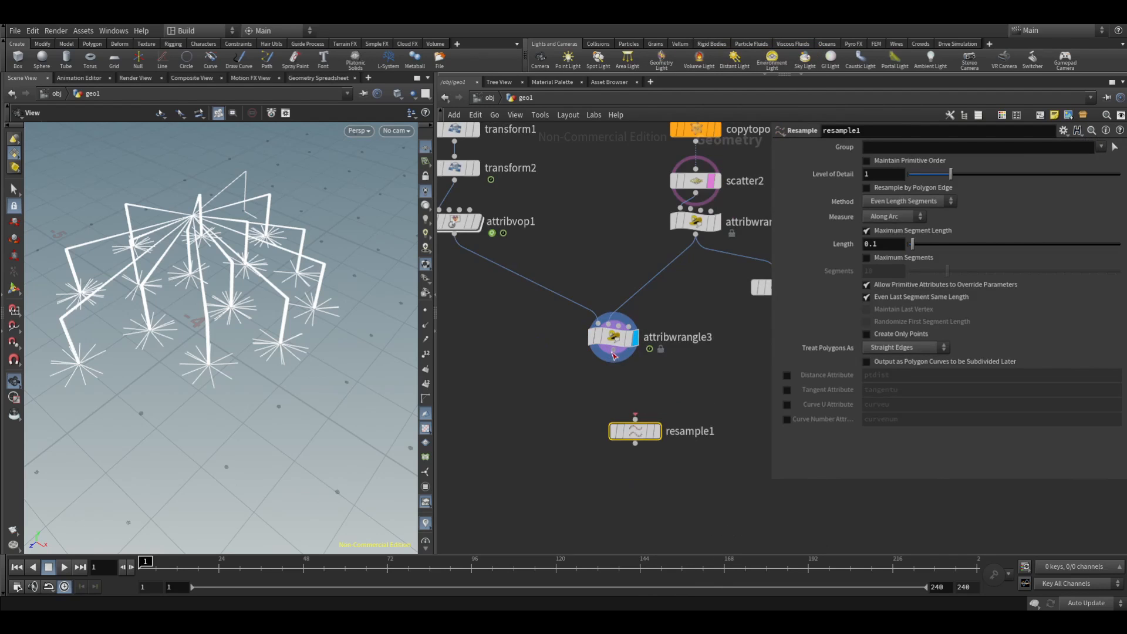
- Connect attribwrangle3 to resample1, display the resampled result and turn on the viewport point display
{"action": "left_click_drag", "start_coordinate": [609, 355], "coordinate": [649, 435]}
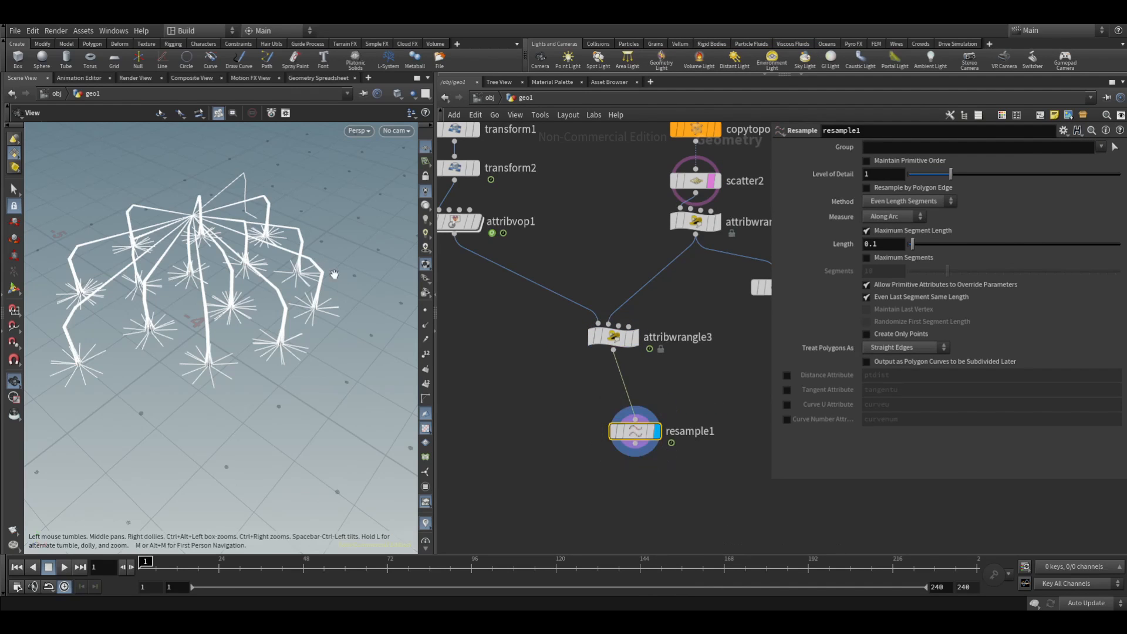
{"action": "left_click", "coordinate": [426, 310]}
{"action": "left_click_drag", "start_coordinate": [215, 306], "coordinate": [176, 300]}
- Switch resample1 from a maximum segment length to a maximum segment count of 25
{"action": "left_click", "coordinate": [866, 231]}
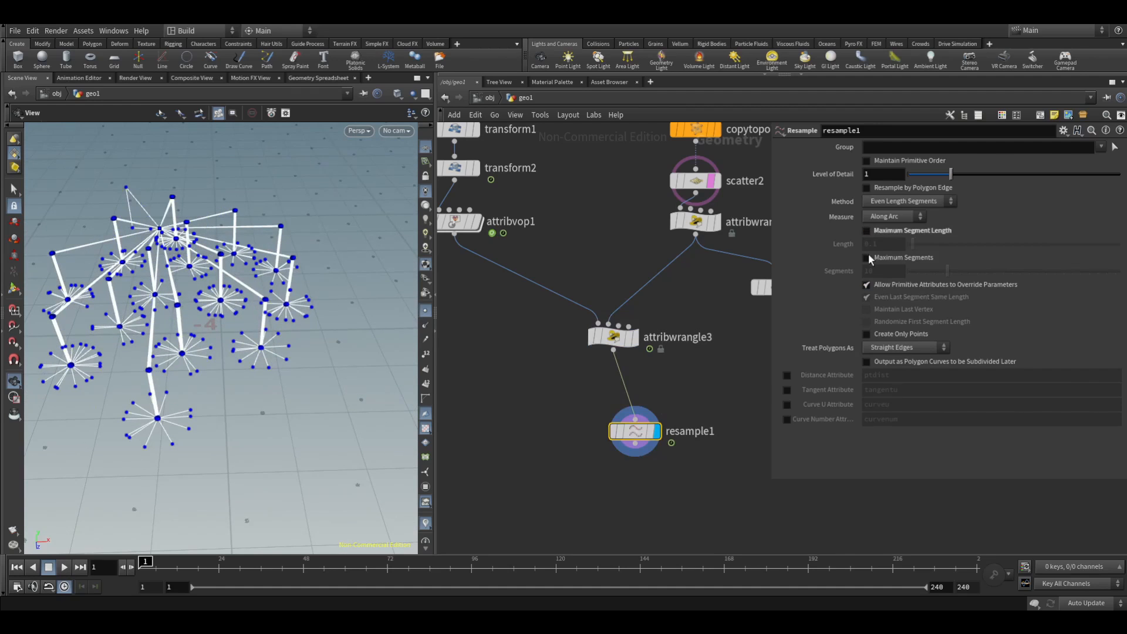
{"action": "left_click", "coordinate": [867, 257]}
{"action": "left_click_drag", "start_coordinate": [948, 271], "coordinate": [1012, 280]}
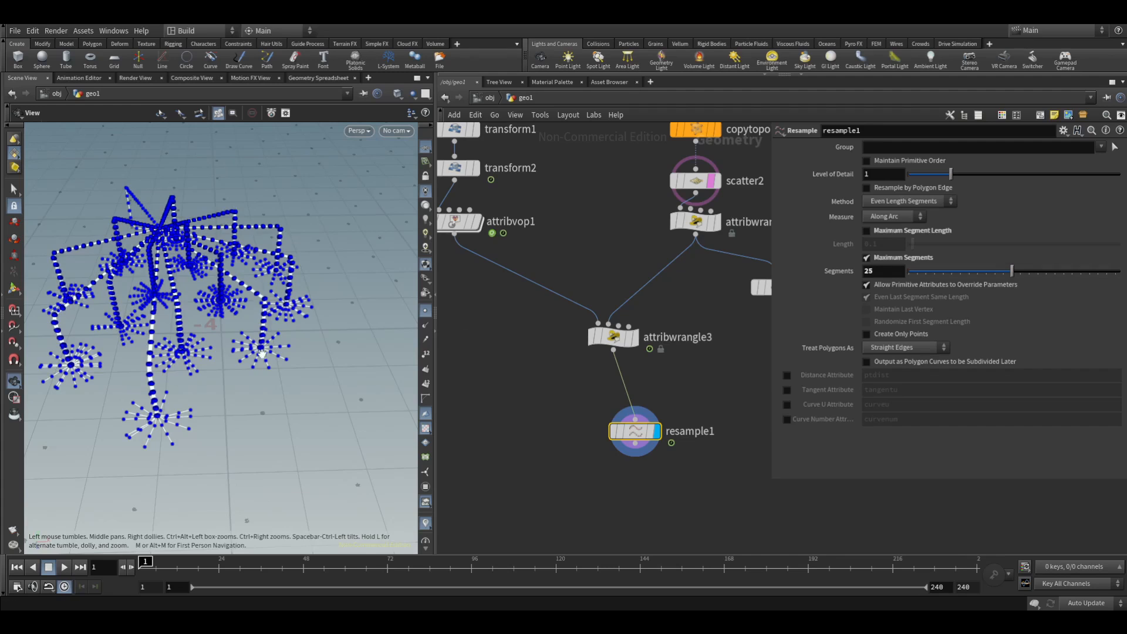
{"action": "scroll", "coordinate": [270, 340], "scroll_direction": "up", "scroll_amount": 5}
{"action": "scroll", "coordinate": [264, 327], "scroll_direction": "down", "scroll_amount": 3}
{"action": "scroll", "coordinate": [257, 316], "scroll_direction": "down", "scroll_amount": 3}
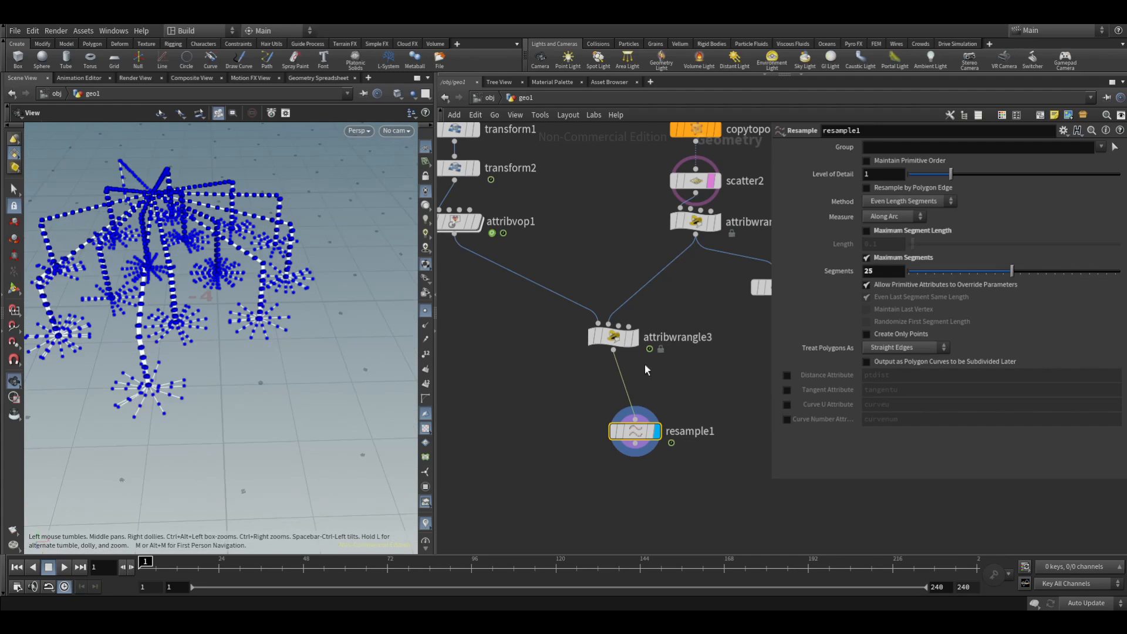
- Set resample1 to treat polygons as Subdivision Curves
{"action": "left_click", "coordinate": [897, 346]}
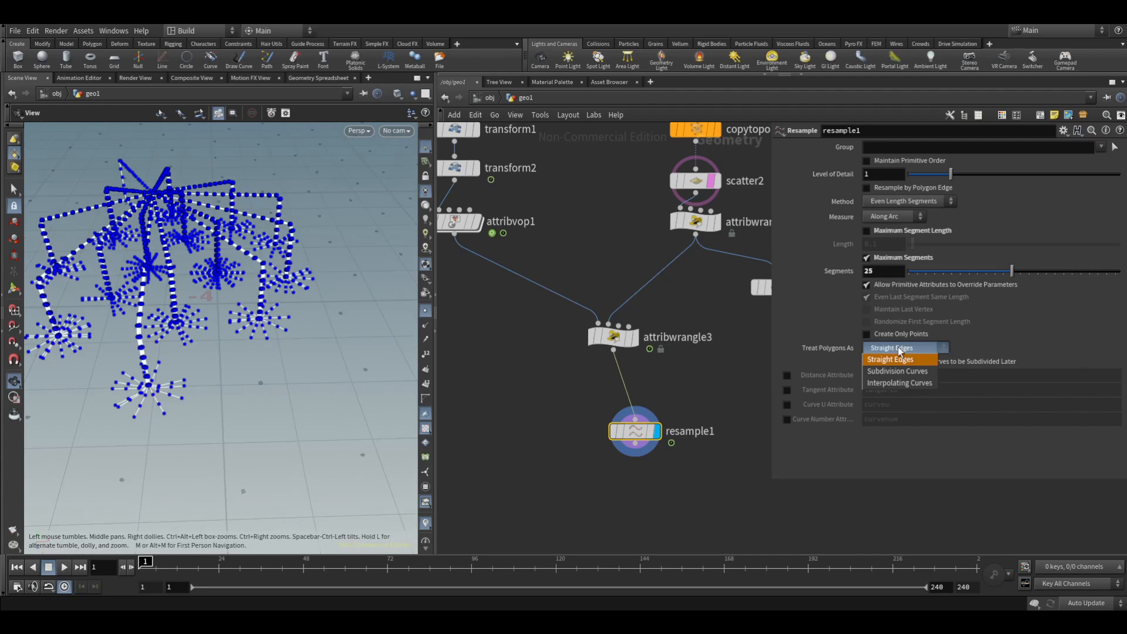
{"action": "left_click", "coordinate": [906, 371]}
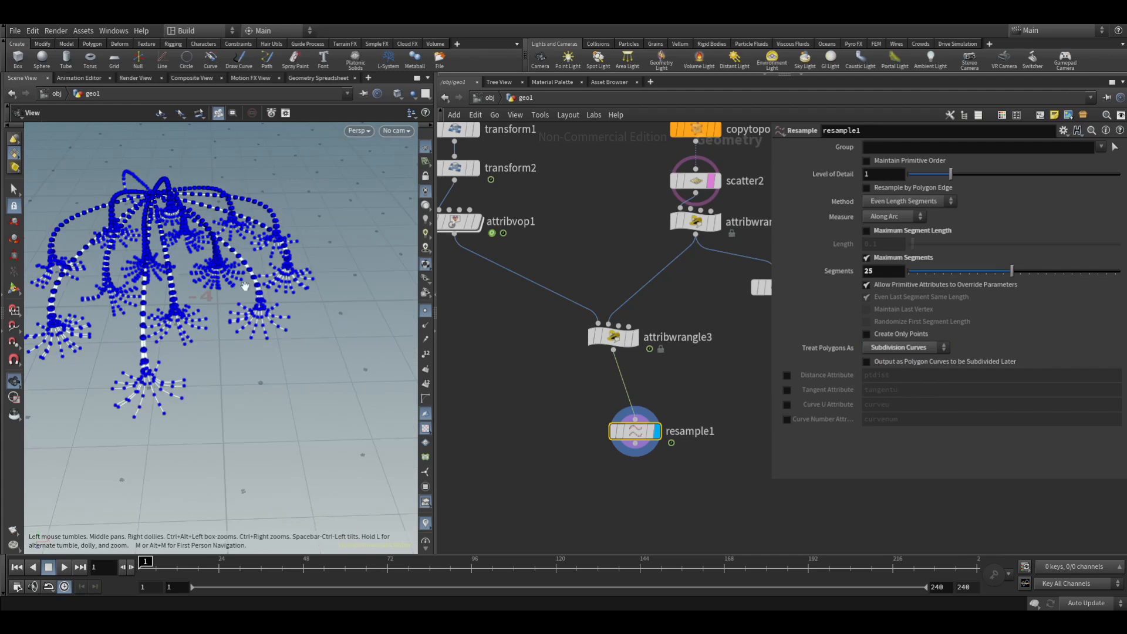
{"action": "left_click_drag", "start_coordinate": [240, 303], "coordinate": [282, 261]}
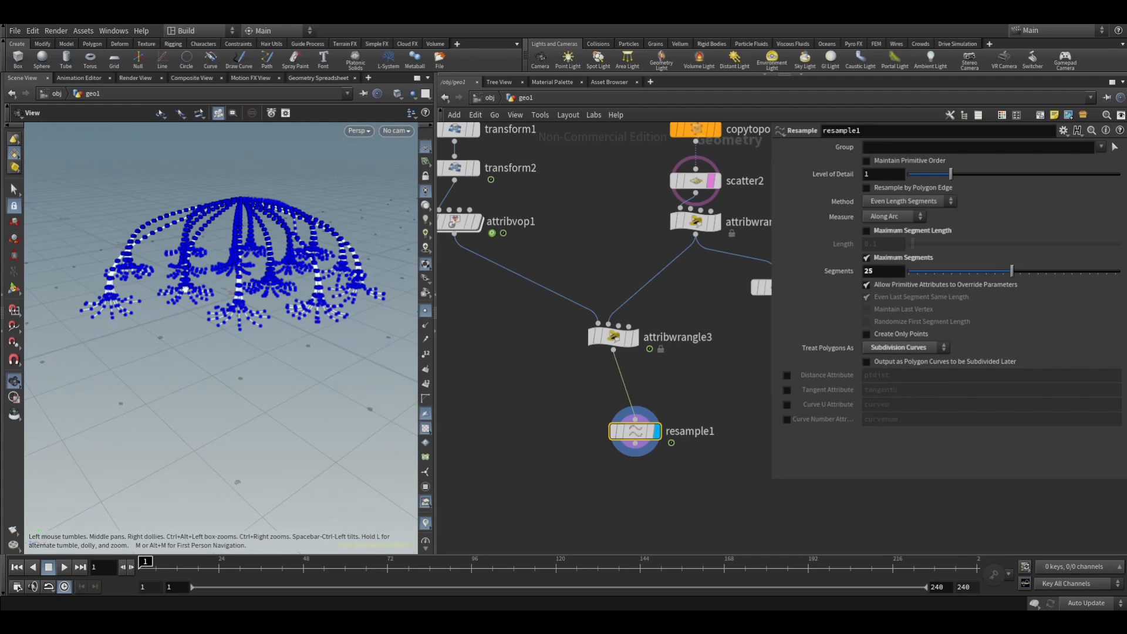
- Turn off the viewport point display and examine the curved legs and feet up close
{"action": "left_click", "coordinate": [425, 311]}
{"action": "left_click_drag", "start_coordinate": [234, 295], "coordinate": [258, 296]}
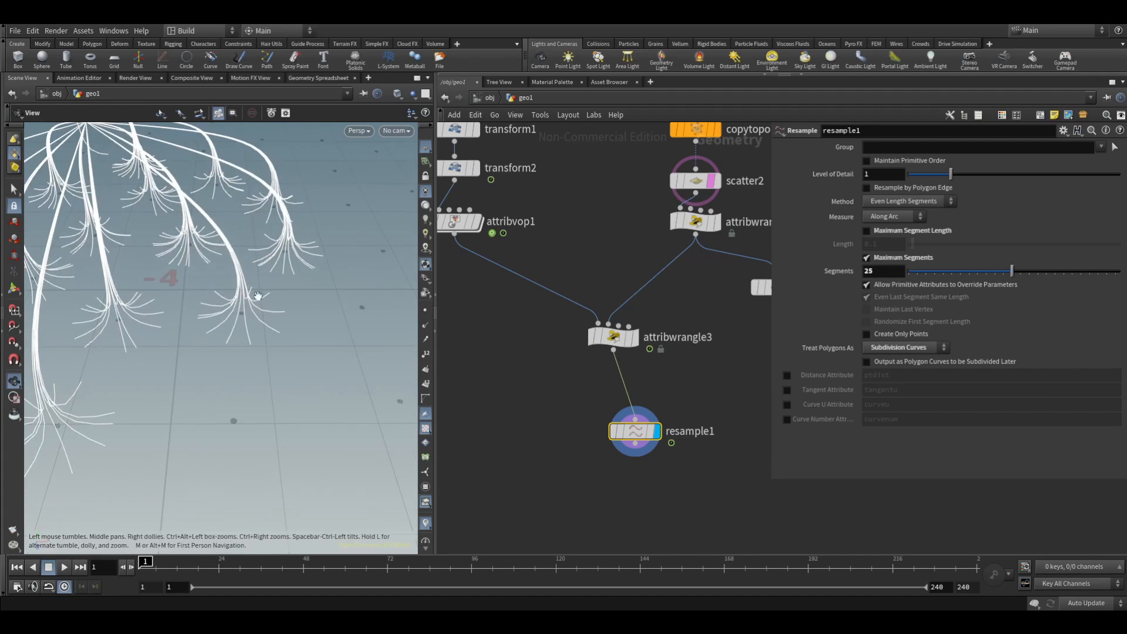
{"action": "mouse_move", "coordinate": [260, 290]}
{"action": "middle_mouse_down"}
{"action": "mouse_move", "coordinate": [274, 203]}
{"action": "mouse_move", "coordinate": [257, 299]}
{"action": "middle_mouse_up"}
{"action": "mouse_move", "coordinate": [257, 299]}
{"action": "left_mouse_down"}
{"action": "mouse_move", "coordinate": [221, 265]}
{"action": "mouse_move", "coordinate": [188, 288]}
{"action": "mouse_move", "coordinate": [277, 300]}
{"action": "left_mouse_up"}
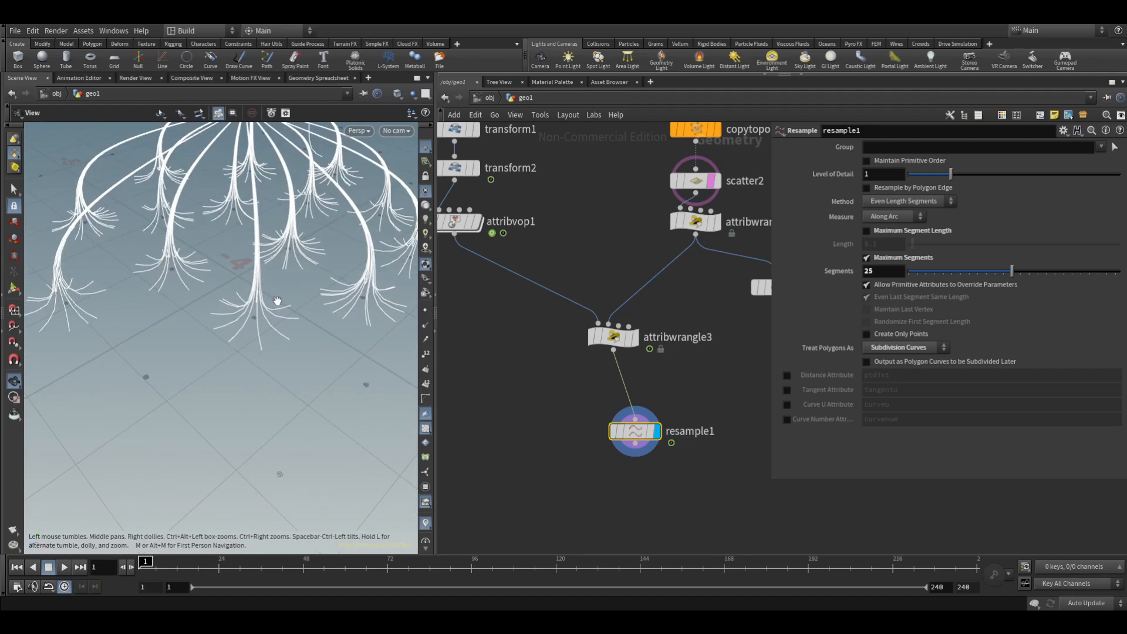
{"action": "middle_click_drag", "start_coordinate": [210, 260], "coordinate": [214, 343]}
- Select attribwrangle3 and insert blank lines below the addprim line in its VEX code
{"action": "middle_click_drag", "start_coordinate": [567, 258], "coordinate": [617, 356]}
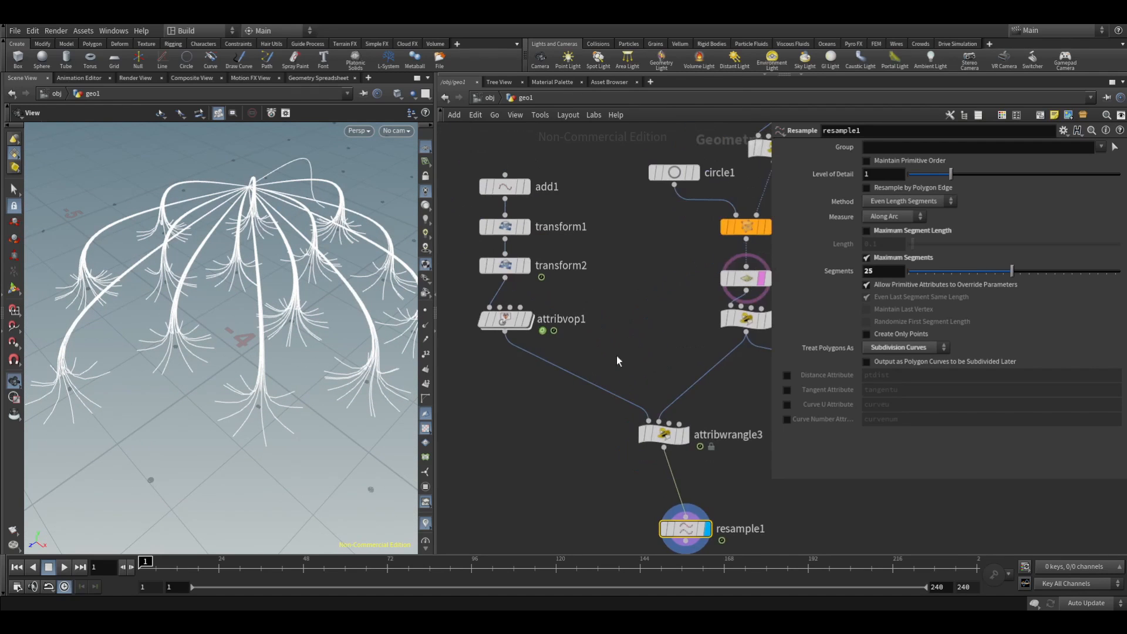
{"action": "left_click_drag", "start_coordinate": [620, 352], "coordinate": [688, 478]}
{"action": "middle_click_drag", "start_coordinate": [655, 349], "coordinate": [573, 289]}
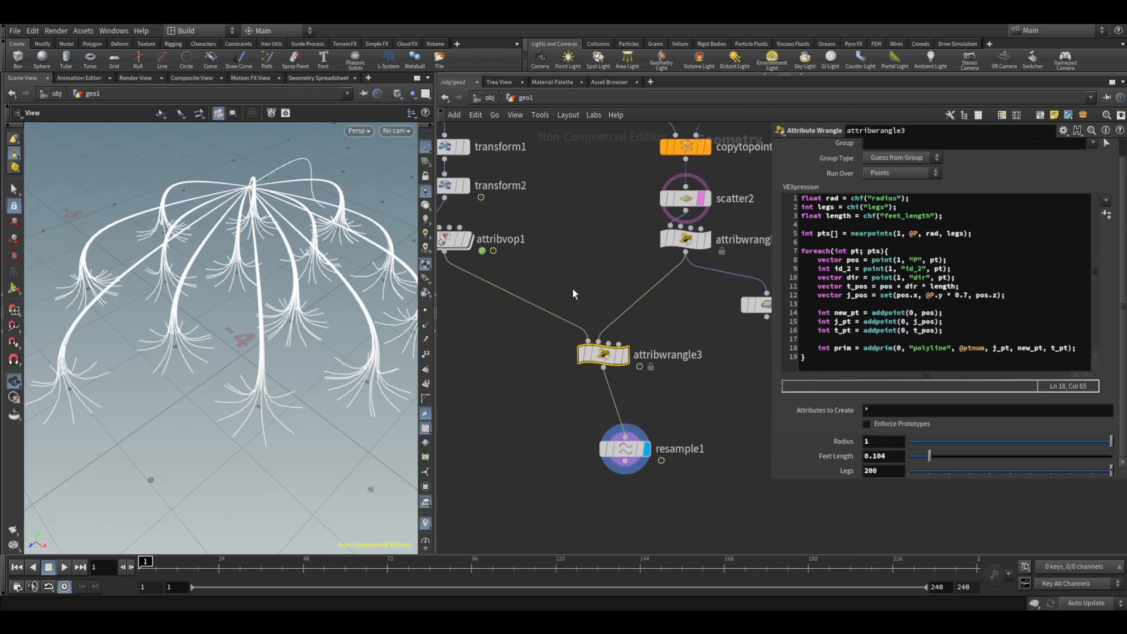
{"action": "left_click", "coordinate": [1084, 347]}
{"action": "key", "text": "Return"}
{"action": "key", "text": "Return"}
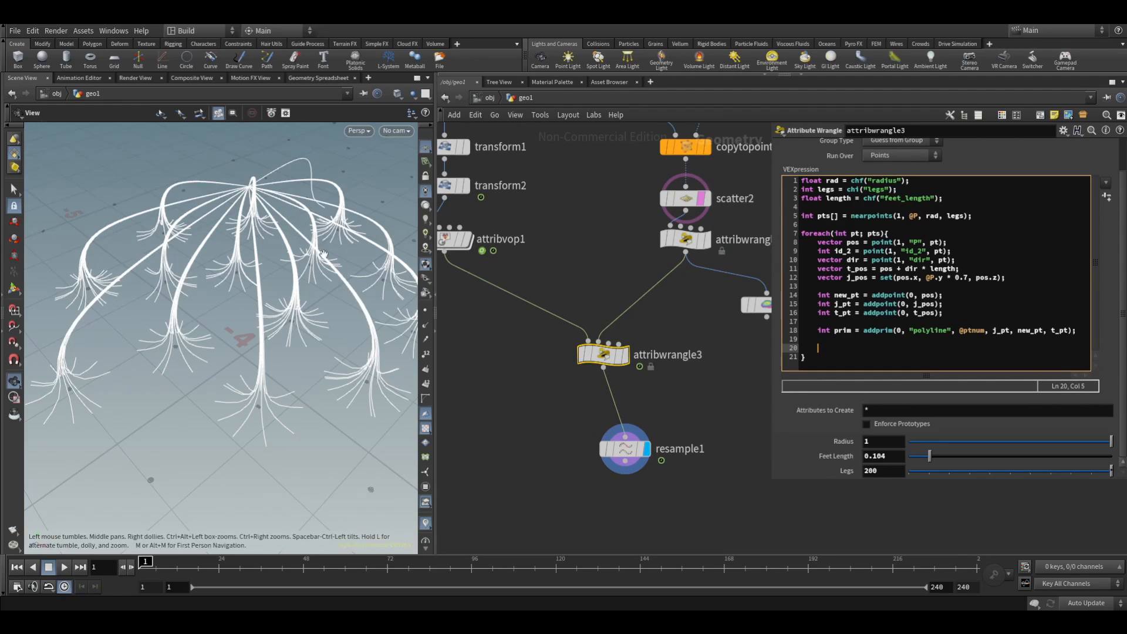
- Display attribwrangle3's output with points shown and examine the joints where the feet spread out
{"action": "left_click", "coordinate": [623, 356]}
{"action": "scroll", "coordinate": [254, 410], "scroll_direction": "up", "scroll_amount": 4}
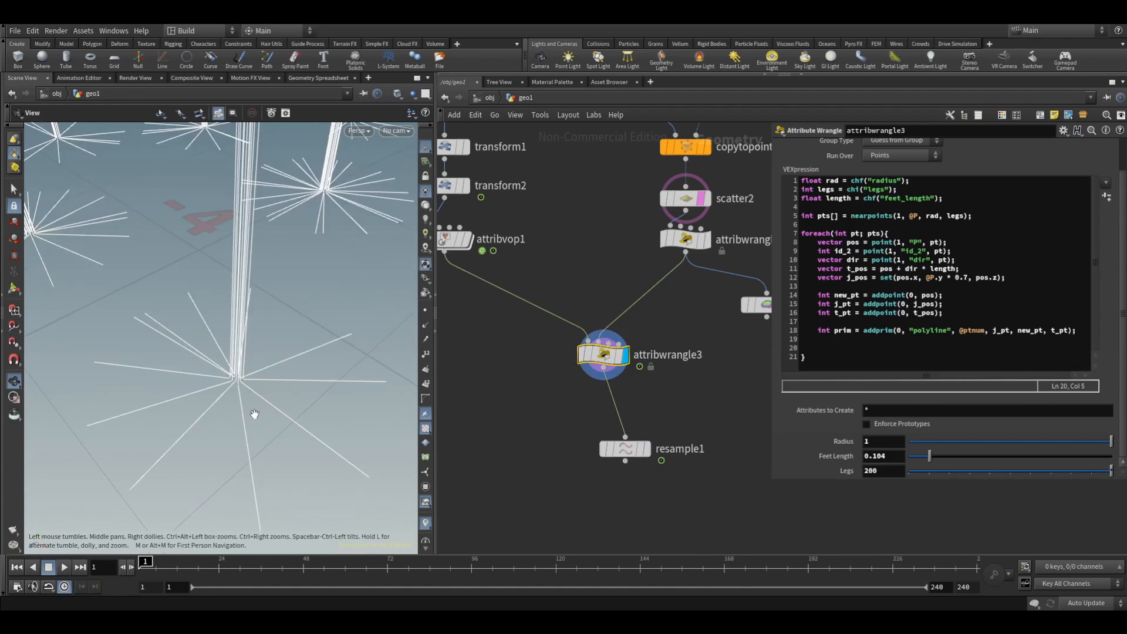
{"action": "mouse_move", "coordinate": [251, 389]}
{"action": "left_mouse_down"}
{"action": "mouse_move", "coordinate": [261, 372]}
{"action": "mouse_move", "coordinate": [221, 403]}
{"action": "mouse_move", "coordinate": [262, 381]}
{"action": "left_mouse_up"}
{"action": "left_click", "coordinate": [425, 310]}
{"action": "scroll", "coordinate": [286, 316], "scroll_direction": "down", "scroll_amount": 5}
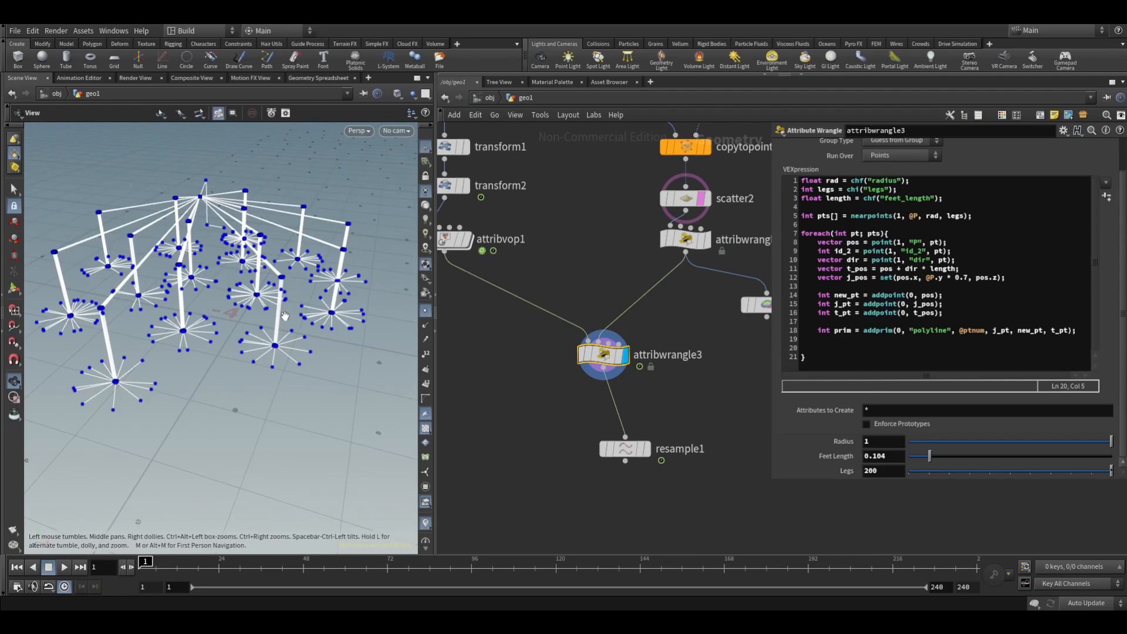
{"action": "middle_click_drag", "start_coordinate": [278, 316], "coordinate": [258, 350]}
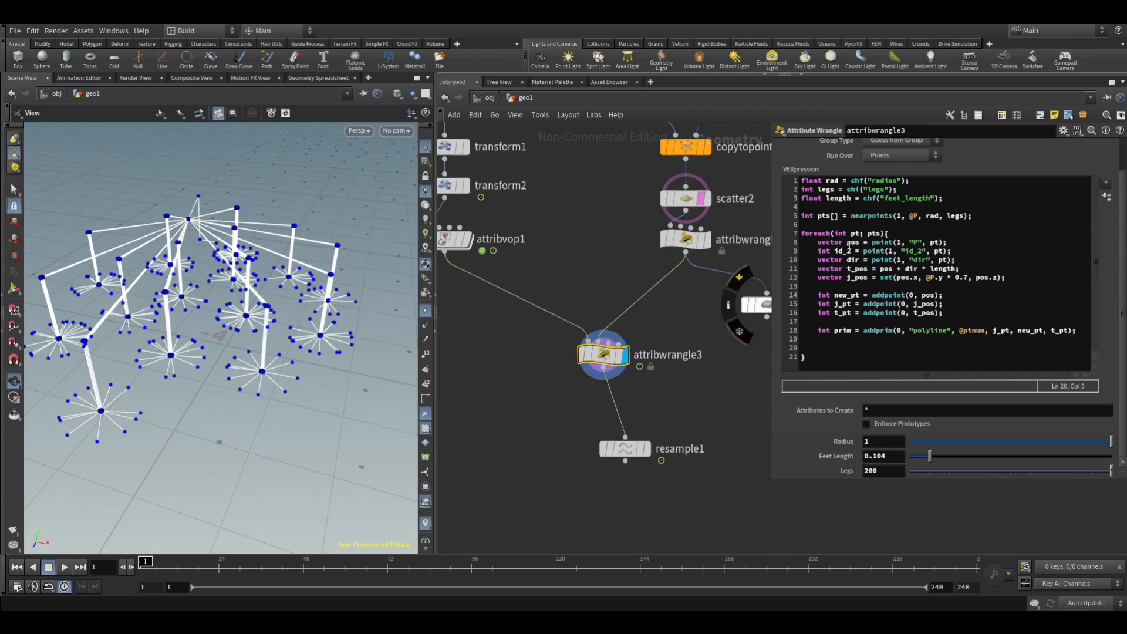
{"action": "middle_click_drag", "start_coordinate": [179, 316], "coordinate": [223, 317]}
{"action": "left_click_drag", "start_coordinate": [291, 294], "coordinate": [456, 312]}
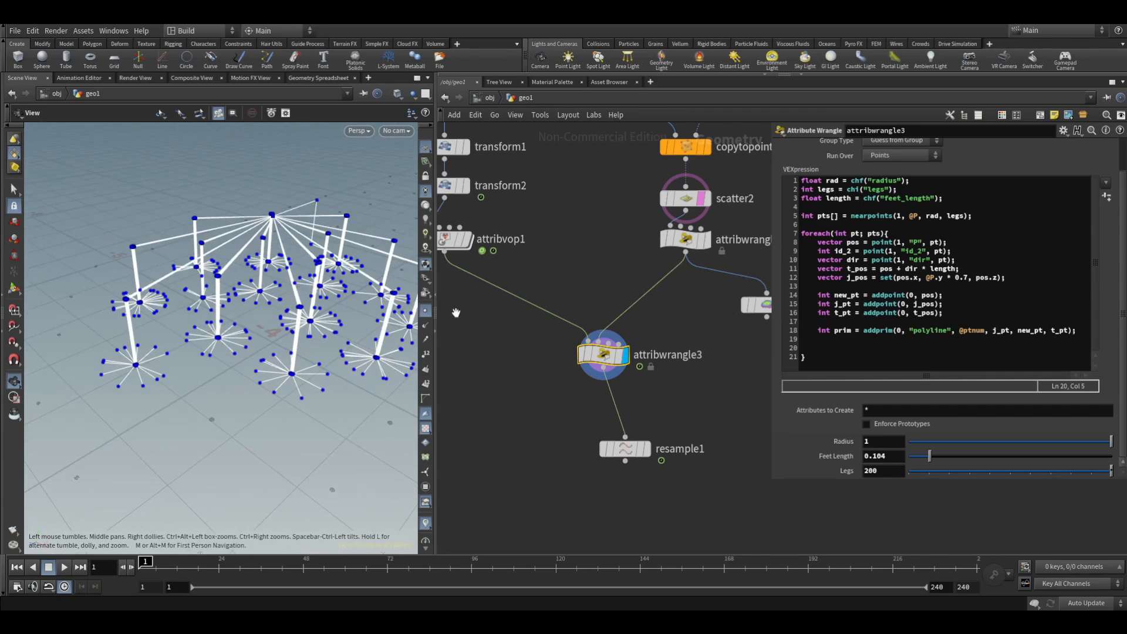
- Insert more blank space below the addprim line and write an empty setpointattrib(); call there
{"action": "left_click_drag", "start_coordinate": [1076, 340], "coordinate": [1079, 335]}
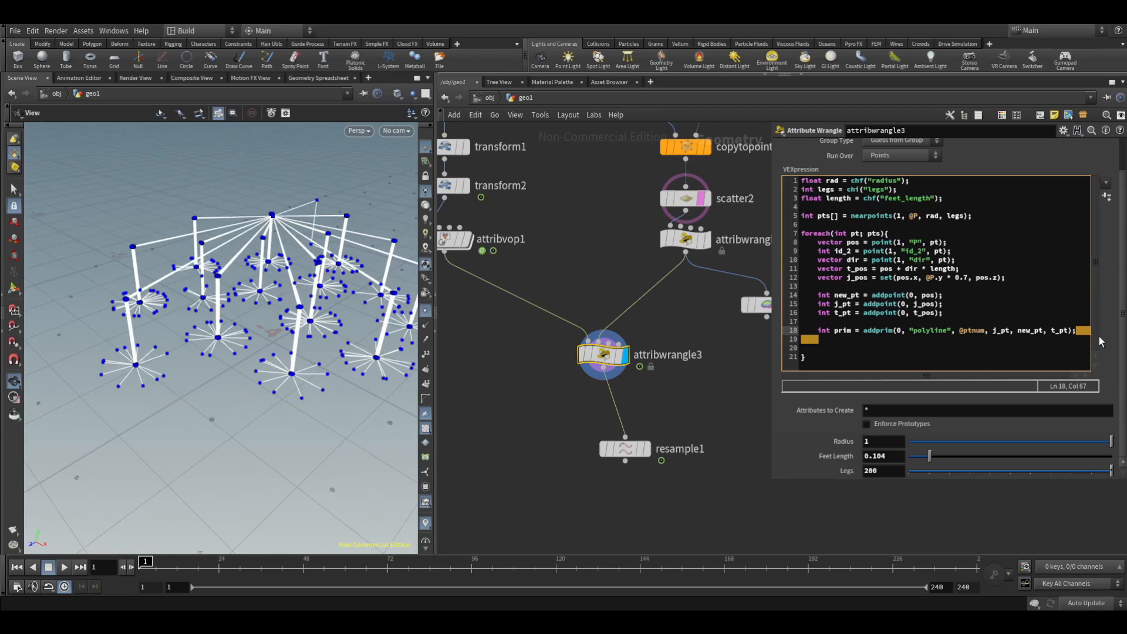
{"action": "left_click", "coordinate": [1078, 332]}
{"action": "key", "text": "Return"}
{"action": "key", "text": "Return"}
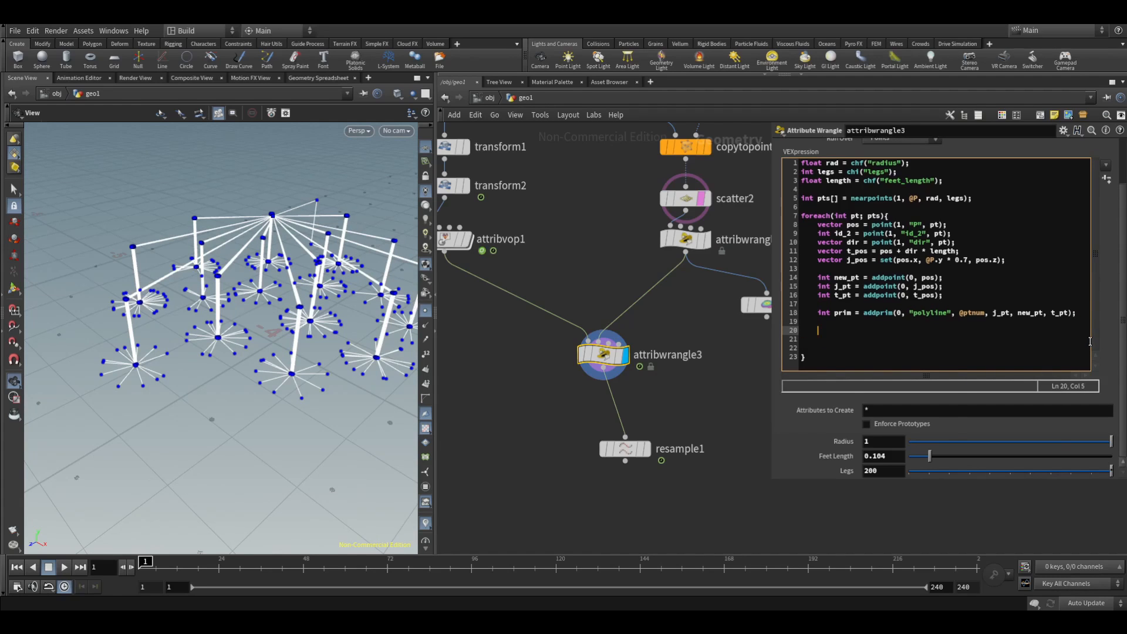
{"action": "type", "text": "setpoint"}
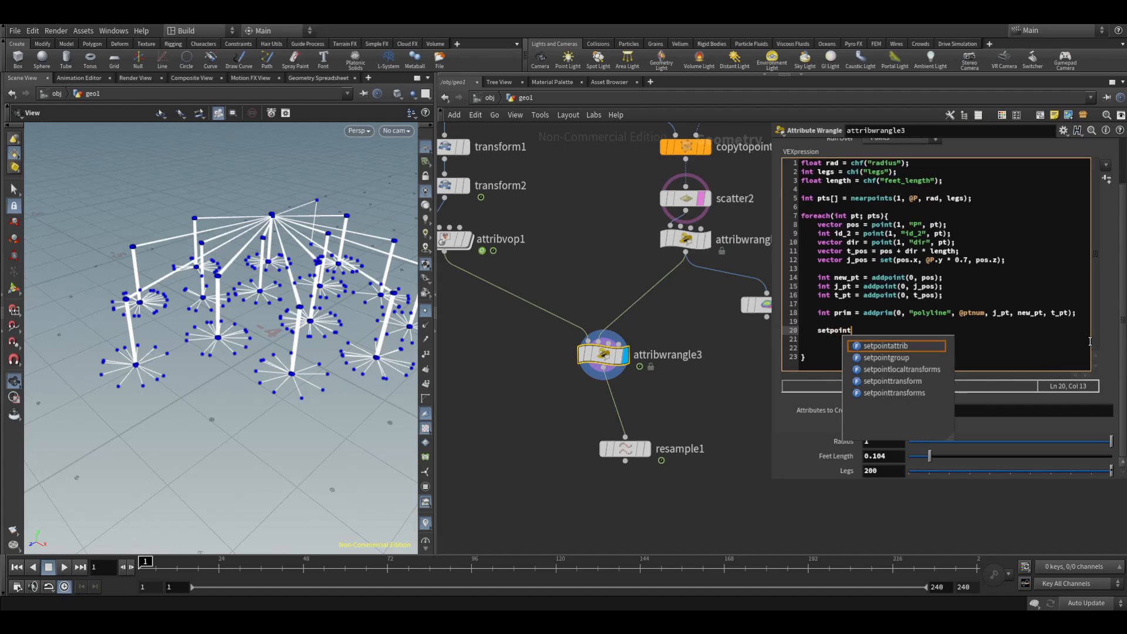
{"action": "key", "text": "Return"}
{"action": "type", "text": "();"}
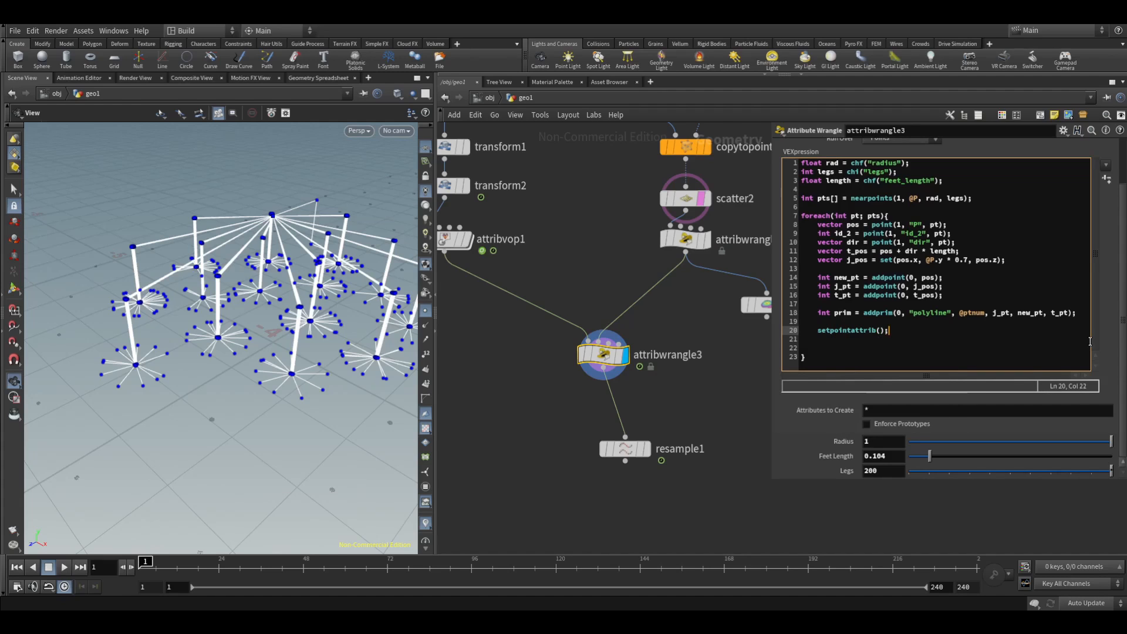
- Fill in the call as setpointattrib(0, "to_bevel", new_pt, 1, "set"); and open a new line below it
{"action": "key", "text": "Left"}
{"action": "key", "text": "Left"}
{"action": "type", "text": "0, \"\""}
{"action": "type", "text": "t"}
{"action": "type", "text": "o_beve"}
{"action": "type", "text": "l"}
{"action": "type", "text": "\","}
{"action": "type", "text": "new_"}
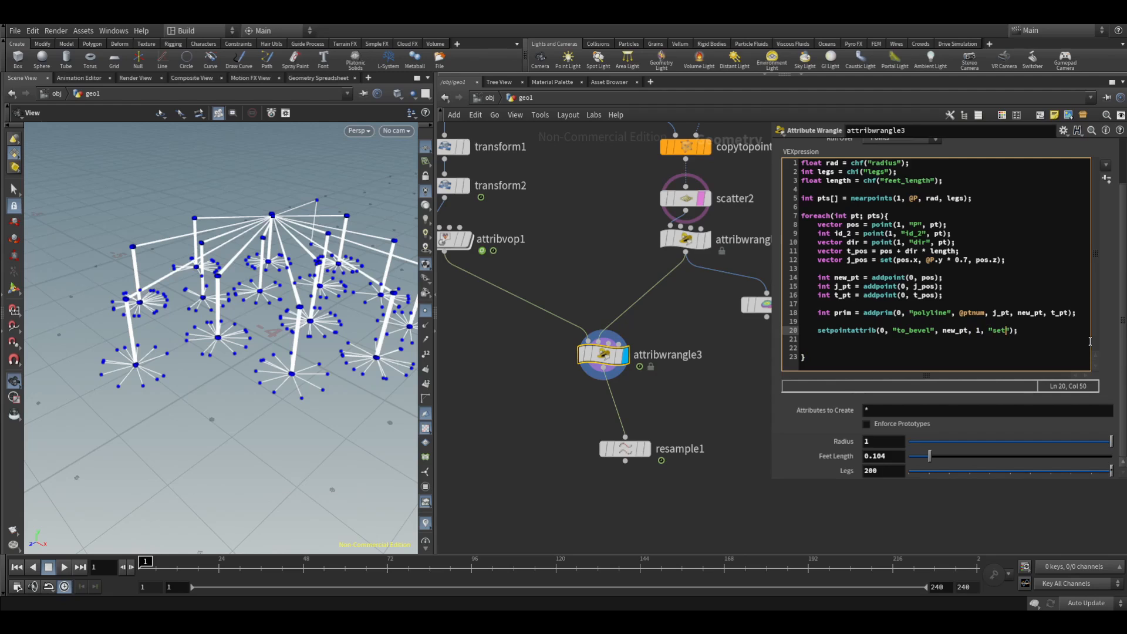
{"action": "key", "text": "End"}
{"action": "key", "text": "Return"}
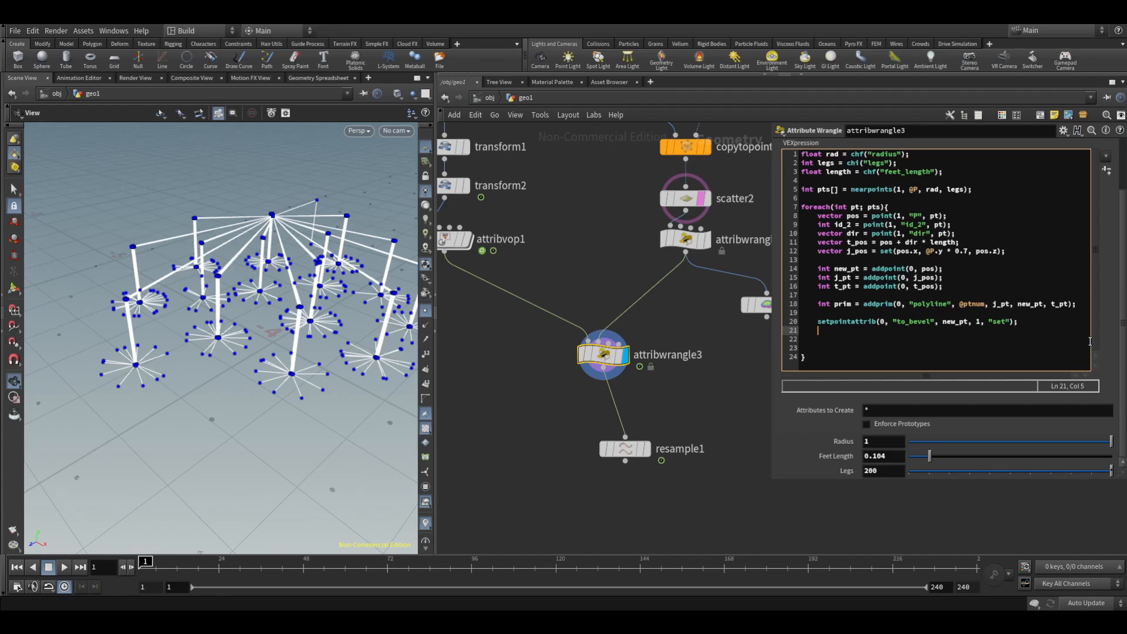
- Add the line int id = point(1, "id", pt); below the id_2 declaration in the foreach loop
{"action": "left_click", "coordinate": [960, 226]}
{"action": "key", "text": "Return"}
{"action": "type", "text": "int "}
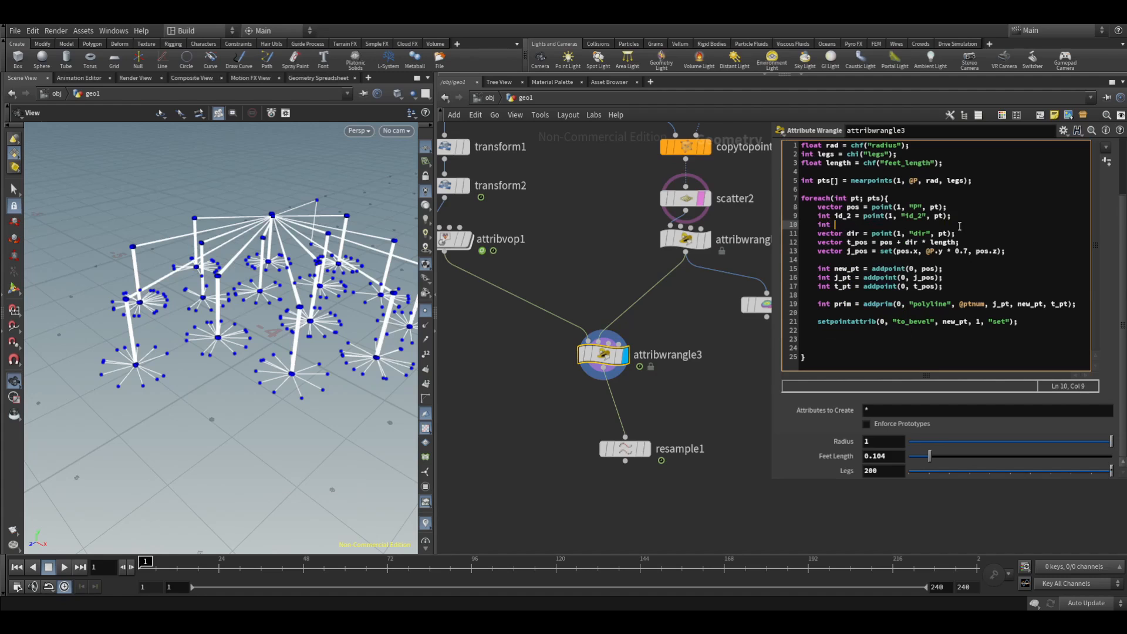
{"action": "type", "text": "id = point();"}
{"action": "key", "text": "Left"}
{"action": "key", "text": "Left"}
{"action": "type", "text": "1, \"id\", pt"}
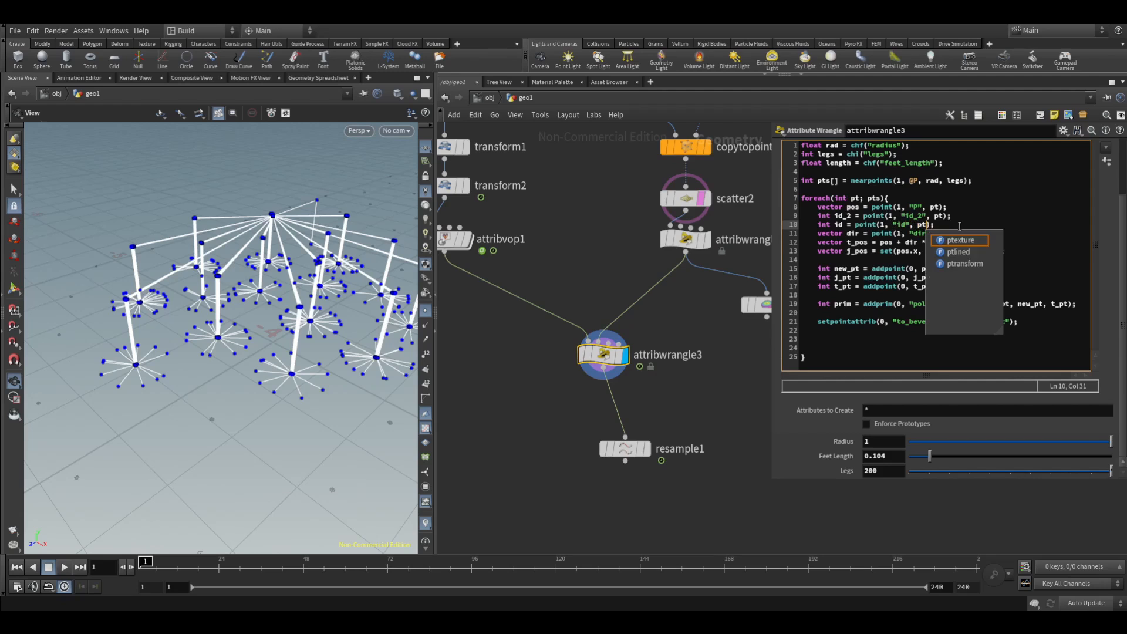
{"action": "left_click", "coordinate": [850, 275]}
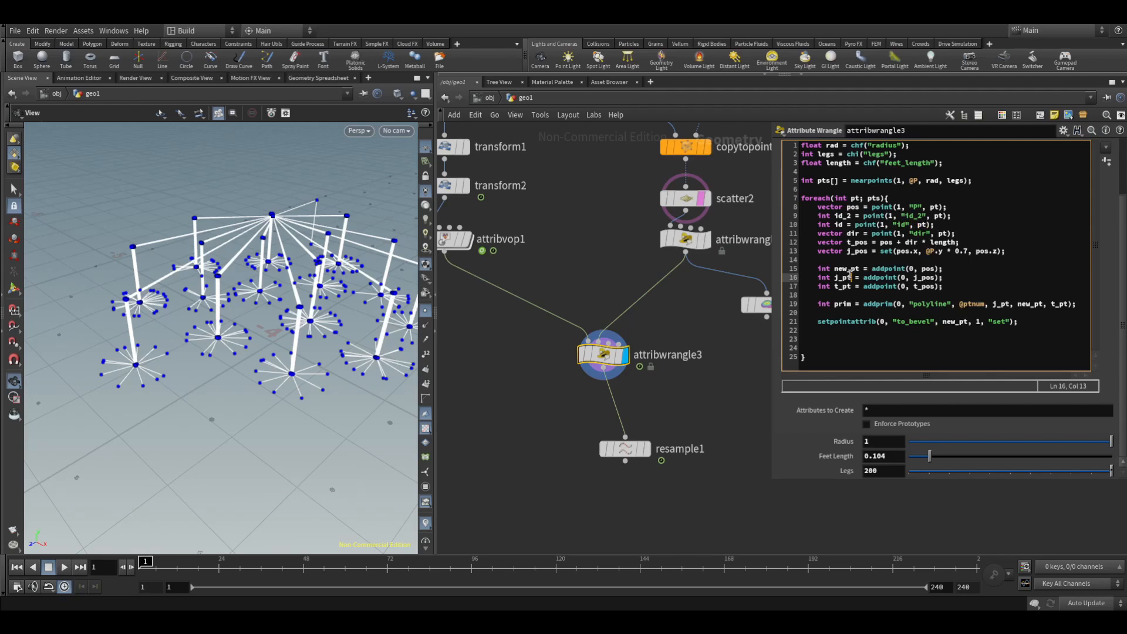
- Write an empty setprimattrib(); call on a new line below the setpointattrib line
{"action": "left_click", "coordinate": [1029, 328]}
{"action": "key", "text": "Return"}
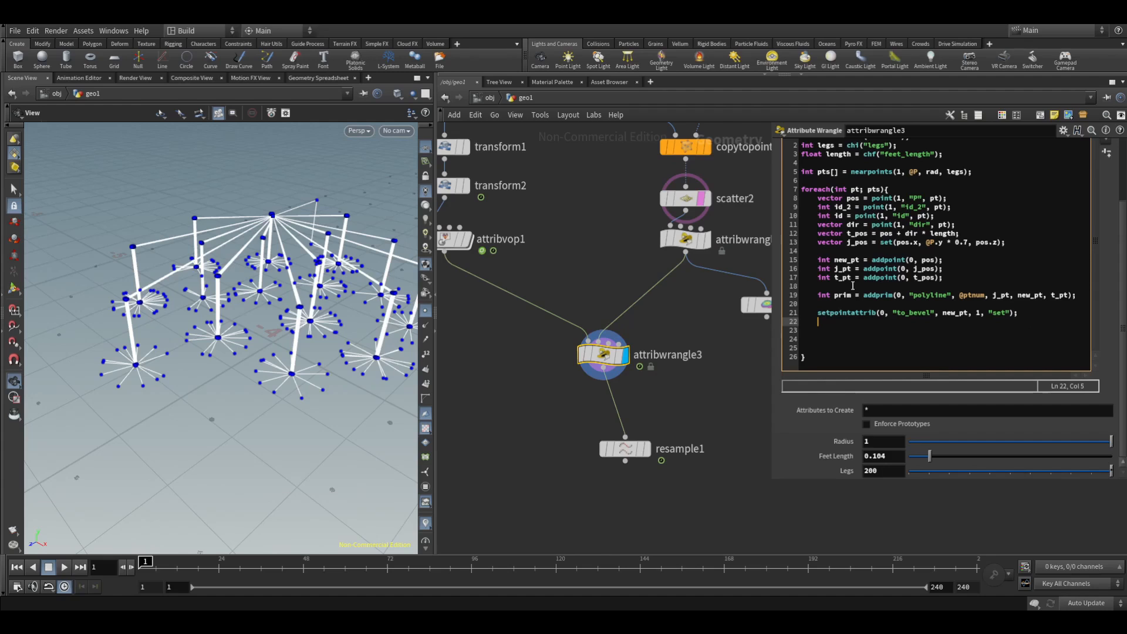
{"action": "type", "text": "setpo"}
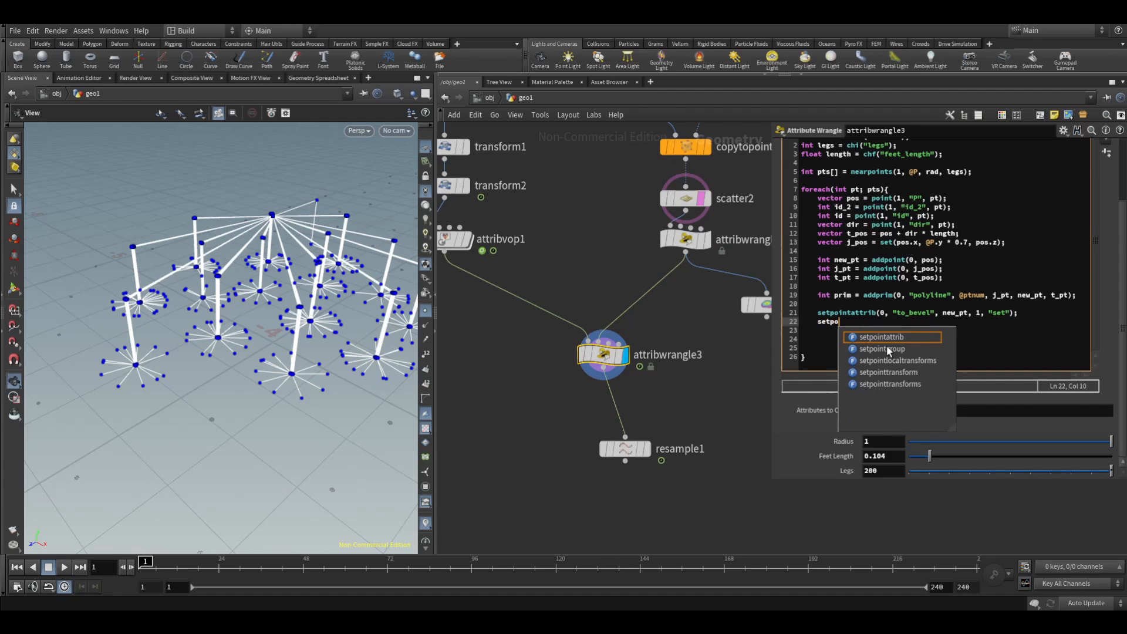
{"action": "key", "text": "BackSpace"}
{"action": "type", "text": "rima"}
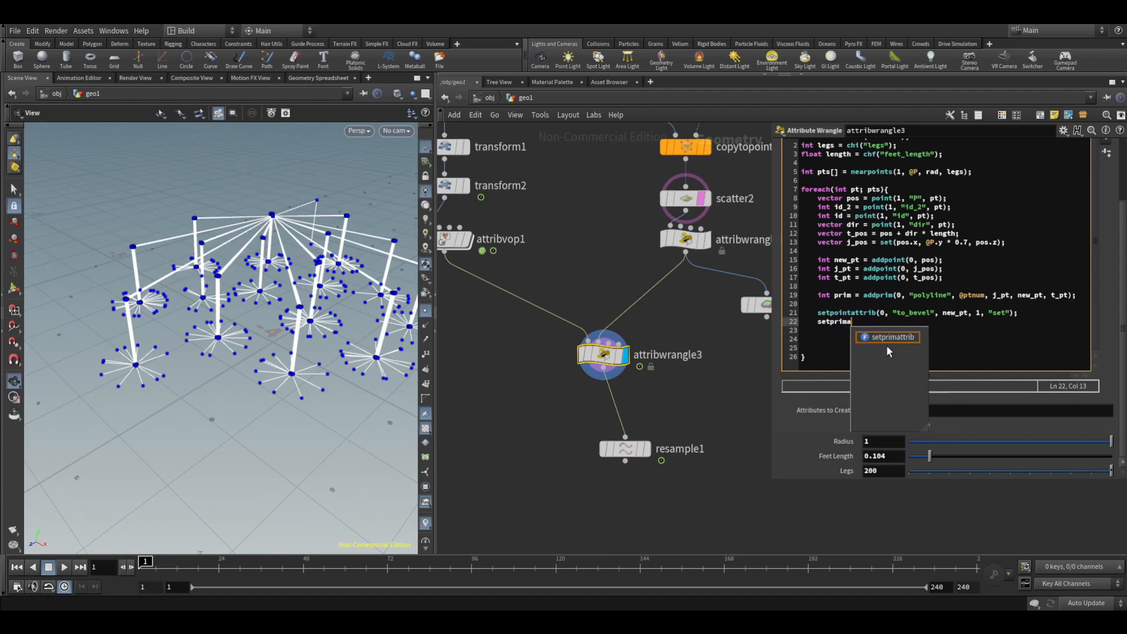
{"action": "key", "text": "Return"}
{"action": "type", "text": "();"}
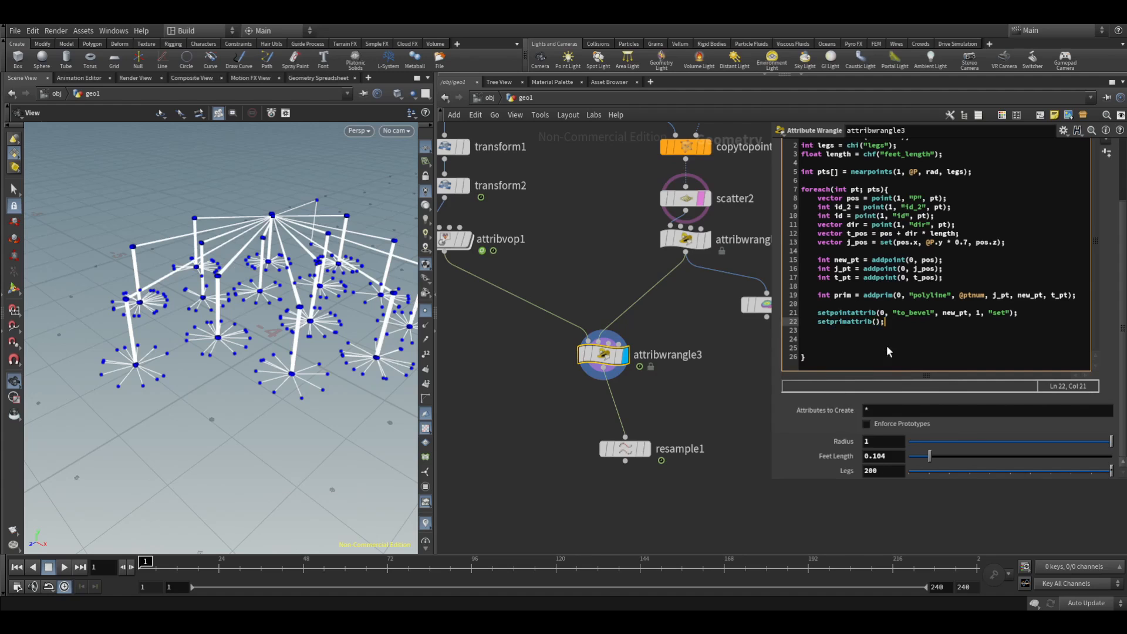
- Complete the primitive attribute call as setprimattrib(0, "id", prim, id, "set");
{"action": "key", "text": "BackSpace"}
{"action": "type", "text": "0, \"id\""}
{"action": "key", "text": "BackSpace"}
{"action": "type", "text": ", prim,"}
{"action": "type", "text": " 1, \"\""}
{"action": "type", "text": "set"}
{"action": "key", "text": "Left"}
{"action": "key", "text": "Left"}
{"action": "key", "text": "Left"}
{"action": "key", "text": "Left"}
{"action": "key", "text": "Left"}
{"action": "key", "text": "BackSpace"}
{"action": "type", "text": "id"}
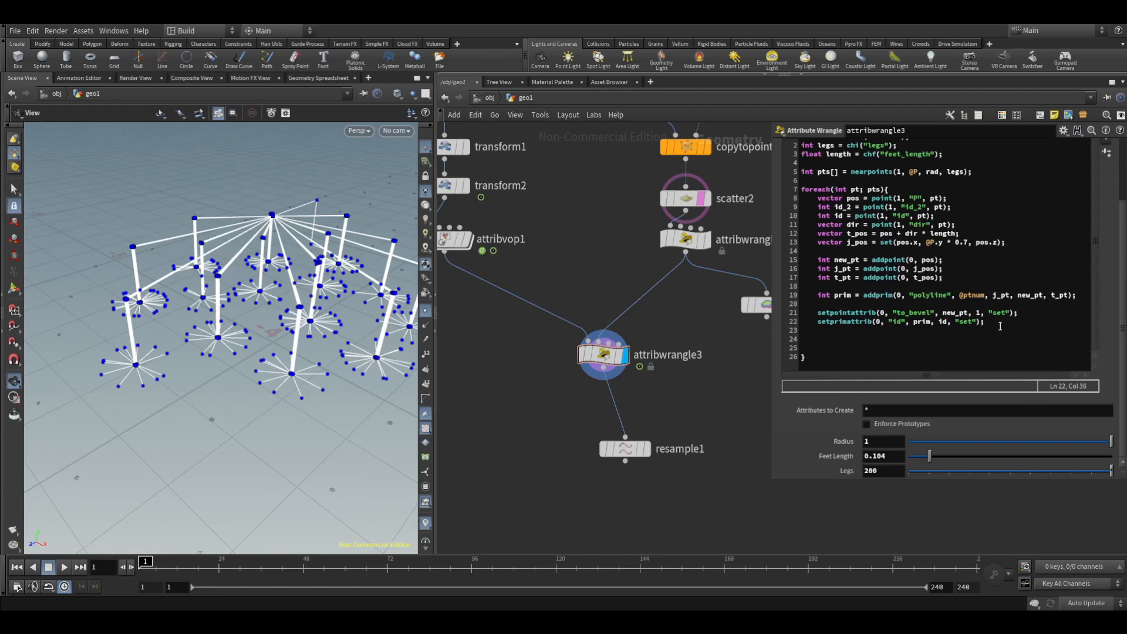
- Duplicate the setprimattrib line below itself and change the copy's attribute name and value to id_2
{"action": "left_click_drag", "start_coordinate": [1001, 323], "coordinate": [818, 322]}
{"action": "key", "text": "ctrl+c"}
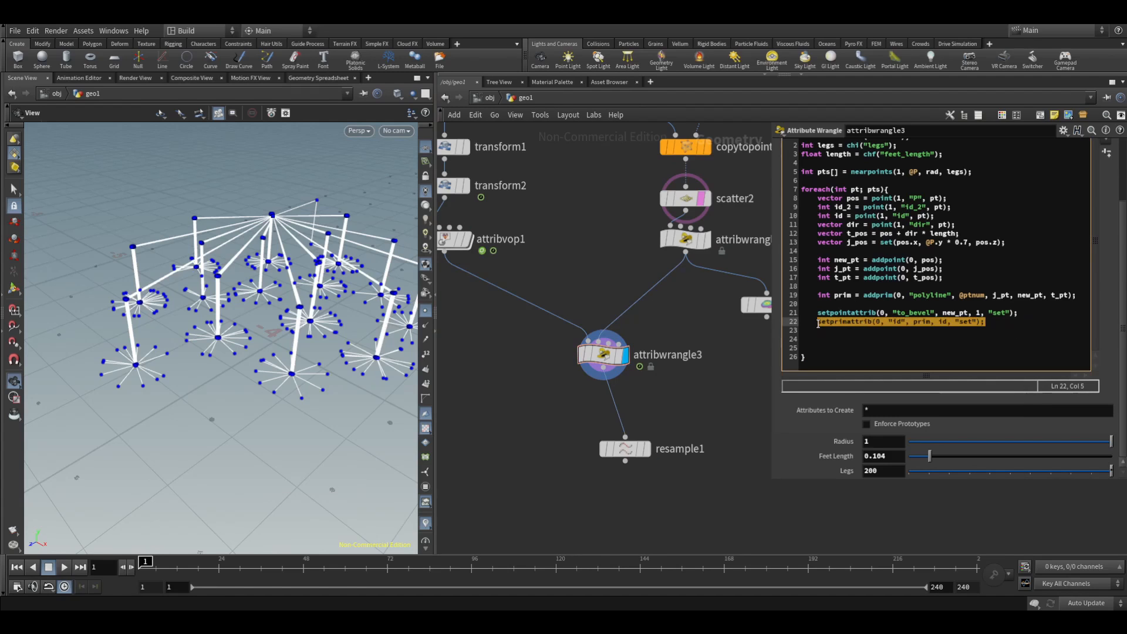
{"action": "left_click", "coordinate": [992, 325]}
{"action": "key", "text": "Return"}
{"action": "key", "text": "ctrl+v"}
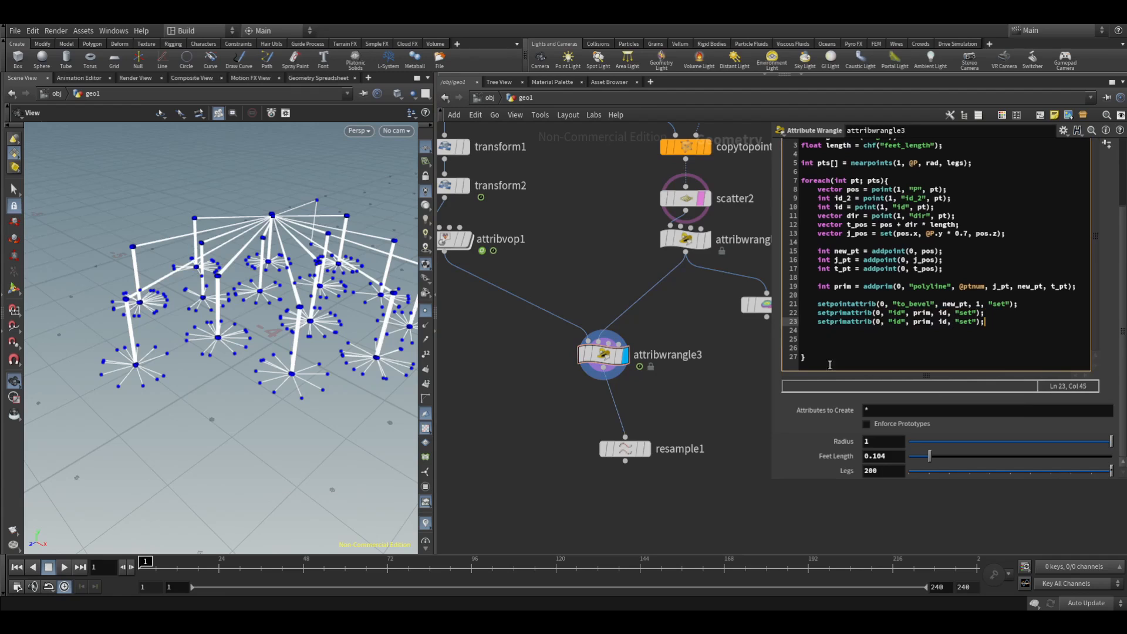
{"action": "left_click", "coordinate": [904, 321]}
{"action": "key", "text": "Left"}
{"action": "type", "text": "_2"}
{"action": "left_click", "coordinate": [956, 321]}
{"action": "type", "text": "_2"}
- Insert a PolyBevel node between attribwrangle3 and resample1, moving resample1 further down to make room
{"action": "middle_click_drag", "start_coordinate": [606, 247], "coordinate": [661, 219]}
{"action": "left_click_drag", "start_coordinate": [678, 420], "coordinate": [662, 495]}
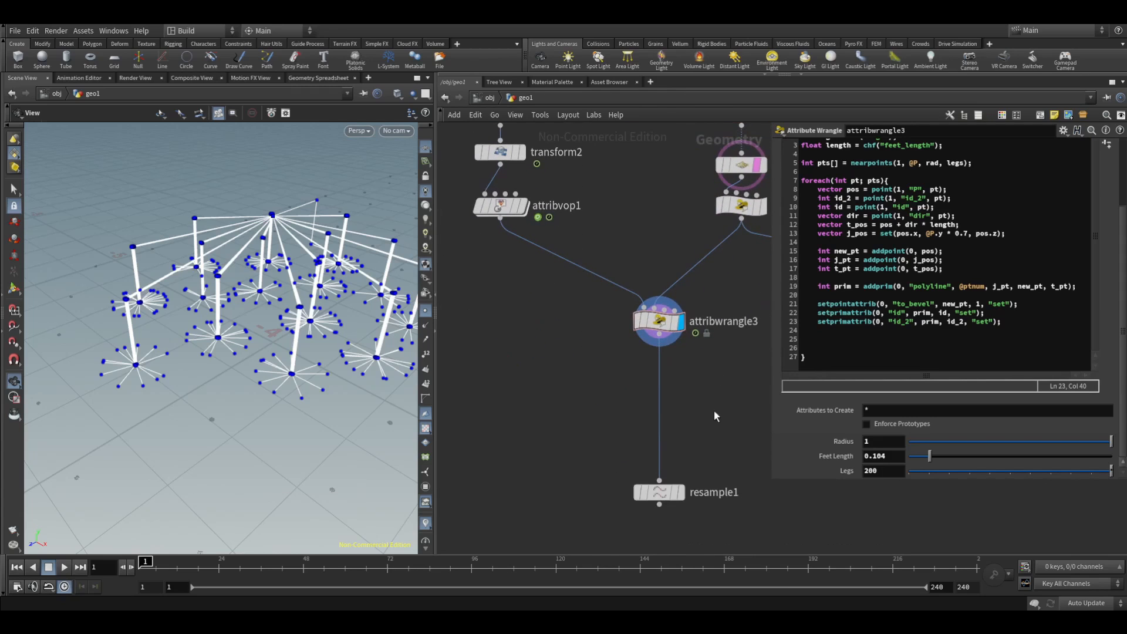
{"action": "key", "text": "Tab"}
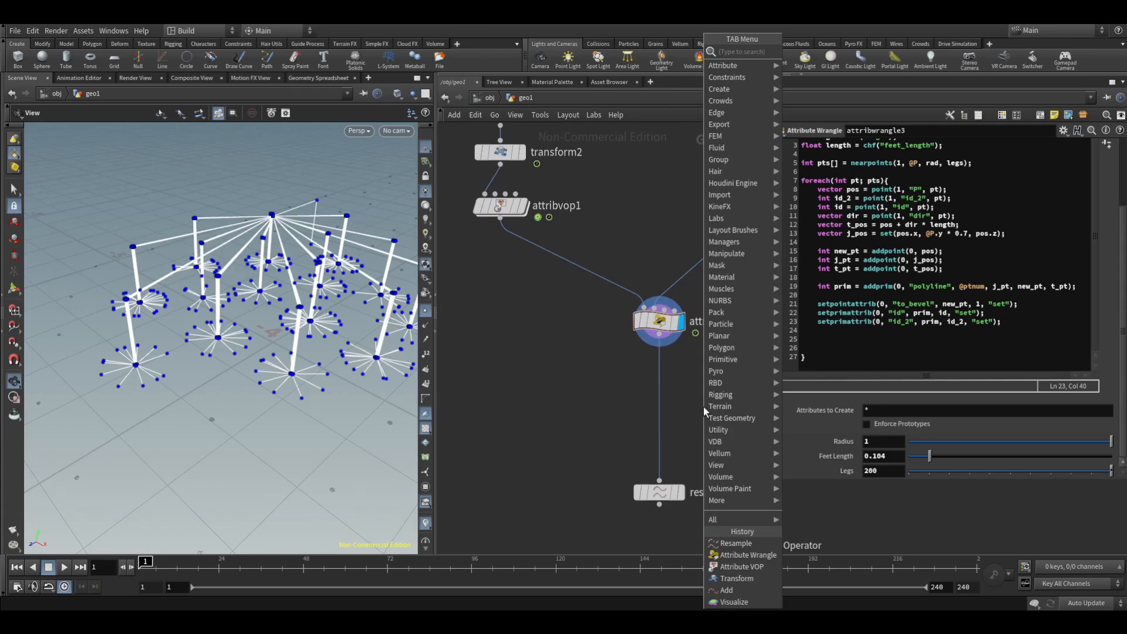
{"action": "type", "text": "beve"}
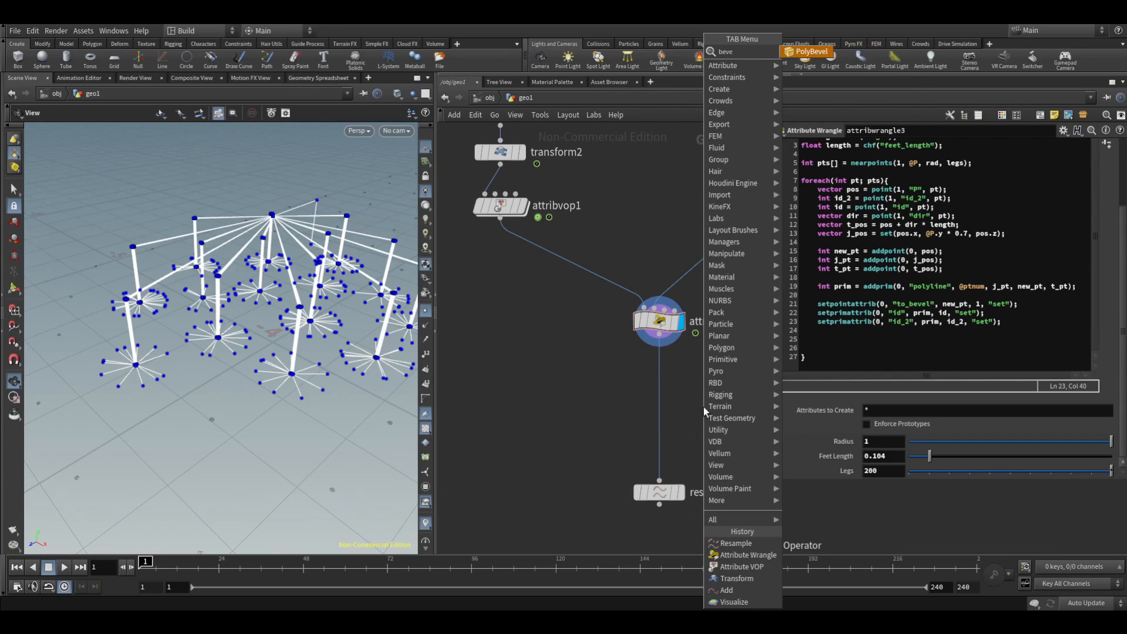
{"action": "key", "text": "Return"}
{"action": "left_click", "coordinate": [703, 406]}
{"action": "left_click_drag", "start_coordinate": [705, 407], "coordinate": [668, 392]}
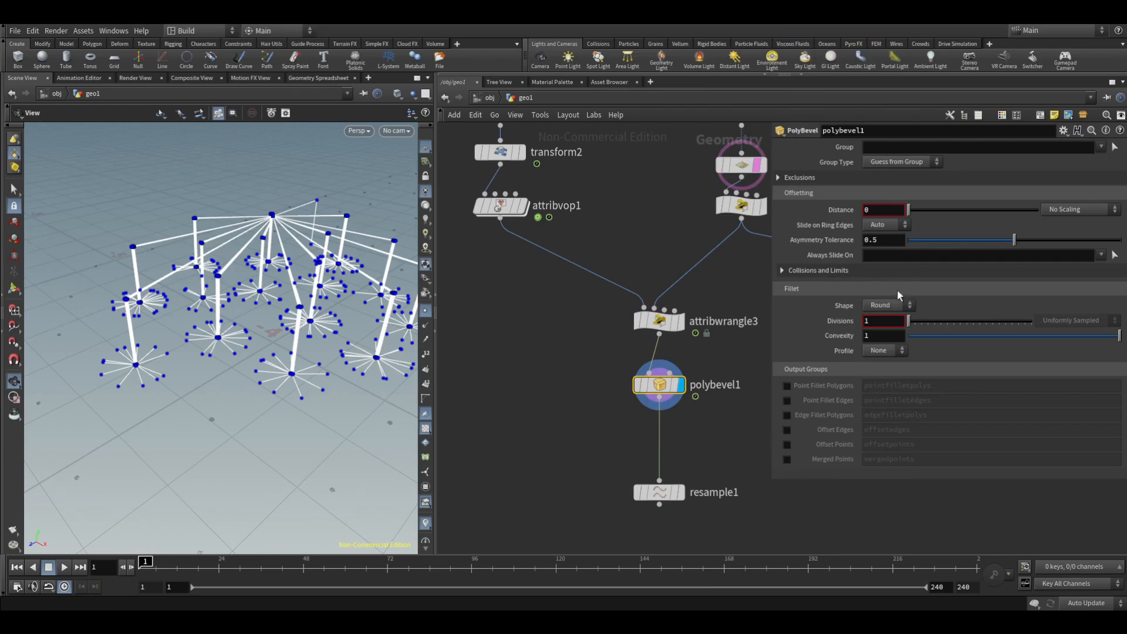
{"action": "left_click", "coordinate": [987, 147]}
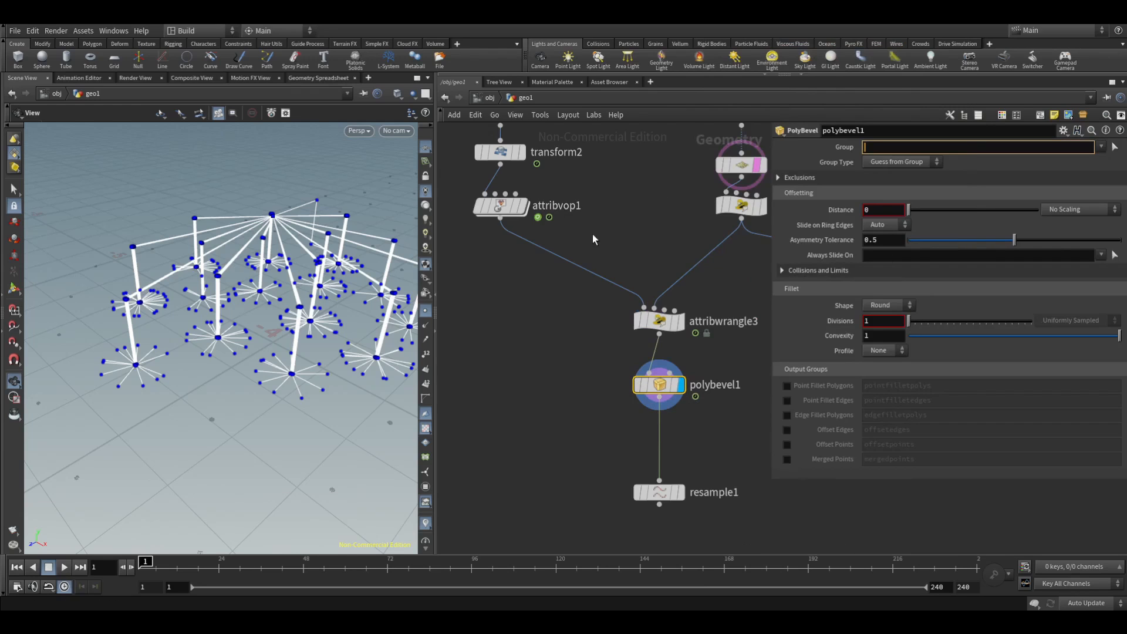
{"action": "type", "text": "@to_bevel=1"}
{"action": "key", "text": "Return"}
{"action": "left_click", "coordinate": [903, 162]}
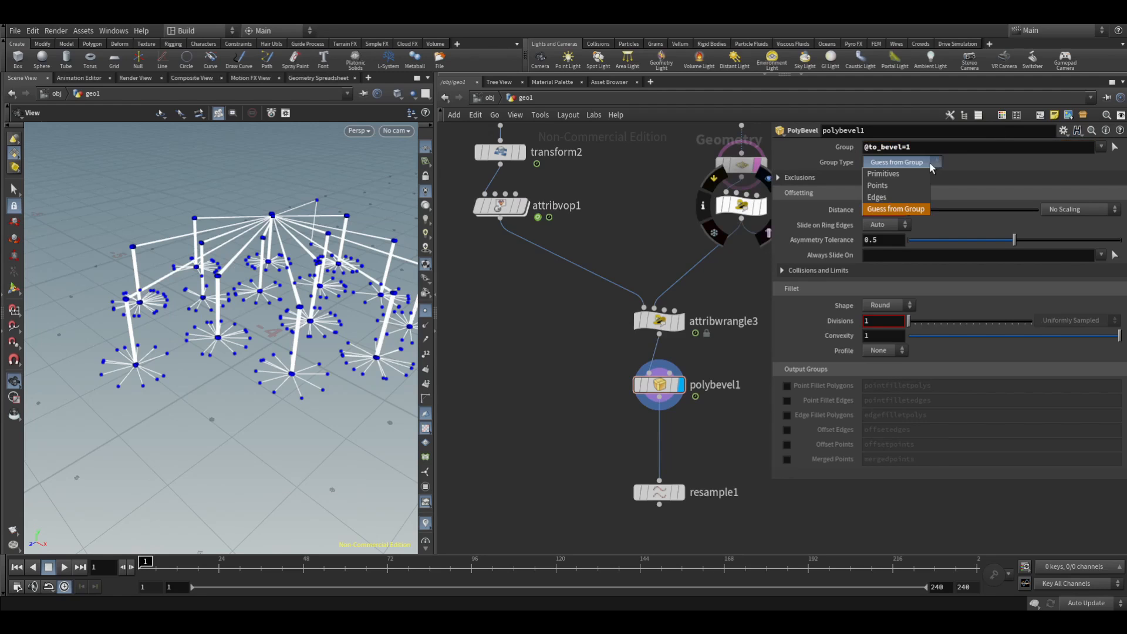
{"action": "left_click", "coordinate": [903, 196]}
{"action": "left_click", "coordinate": [913, 163]}
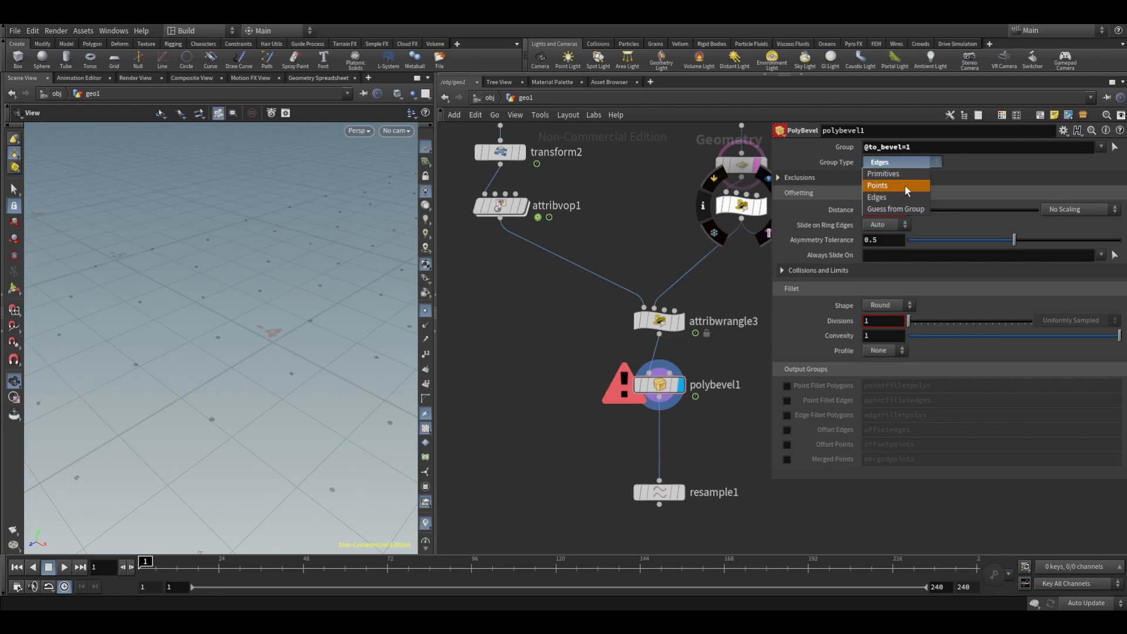
{"action": "left_click", "coordinate": [904, 185]}
- Set the PolyBevel distance to 0.023 and inspect the bevelled leg joints up close
{"action": "left_click_drag", "start_coordinate": [908, 213], "coordinate": [914, 215]}
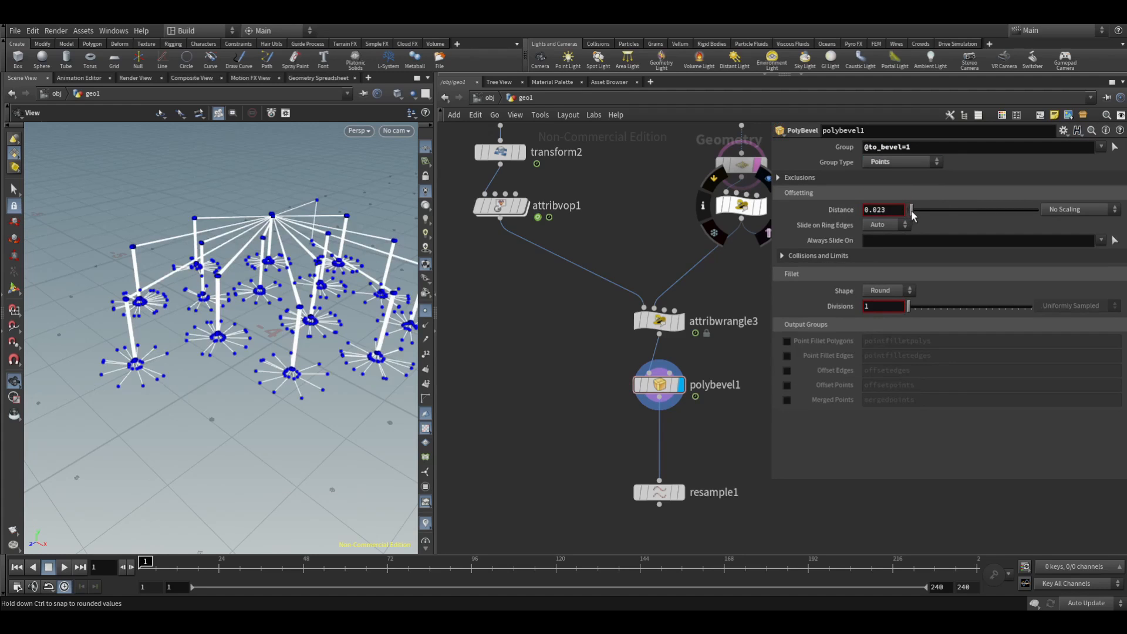
{"action": "left_click_drag", "start_coordinate": [282, 381], "coordinate": [356, 364]}
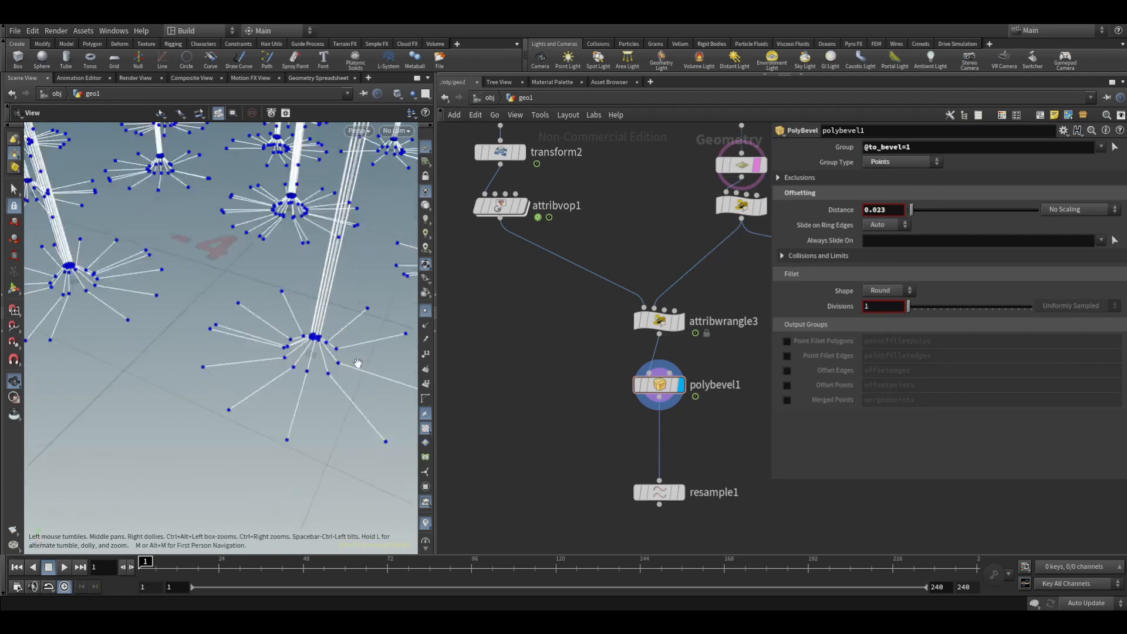
{"action": "right_click_drag", "start_coordinate": [356, 364], "coordinate": [264, 300]}
- Display the resample1 output and examine the curvature of the smoothed legs from several angles
{"action": "left_click", "coordinate": [682, 493]}
{"action": "left_click_drag", "start_coordinate": [266, 276], "coordinate": [235, 360]}
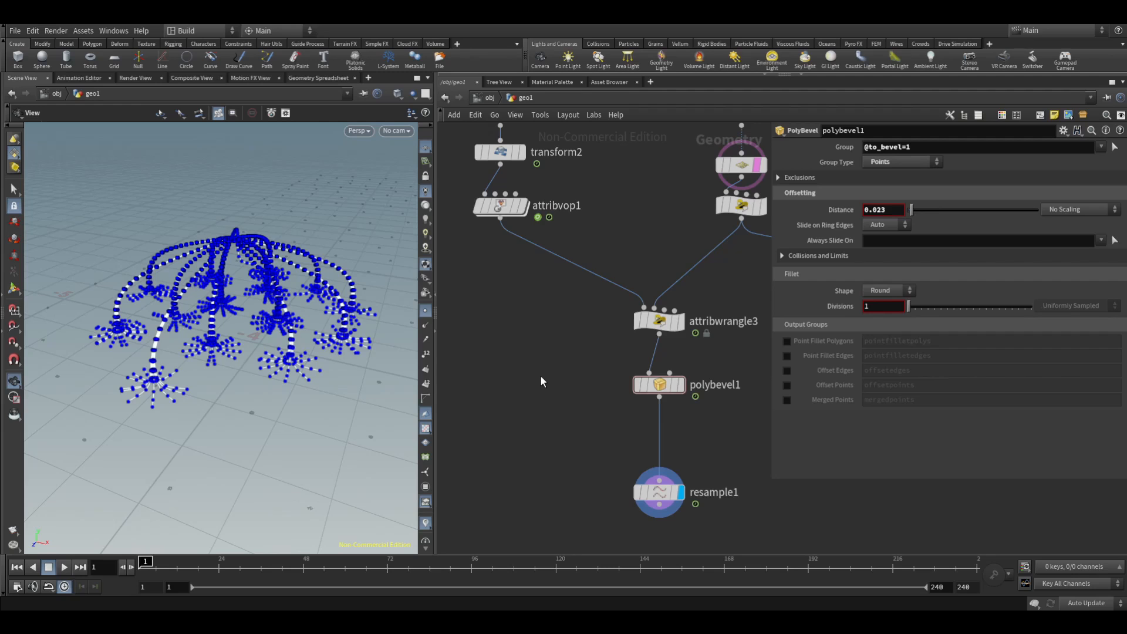
{"action": "scroll", "coordinate": [550, 318], "scroll_direction": "down", "scroll_amount": 1}
{"action": "scroll", "coordinate": [330, 288], "scroll_direction": "up", "scroll_amount": 1}
{"action": "middle_click_drag", "start_coordinate": [330, 288], "coordinate": [320, 321]}
{"action": "left_click_drag", "start_coordinate": [321, 322], "coordinate": [311, 258]}
{"action": "scroll", "coordinate": [604, 249], "scroll_direction": "up", "scroll_amount": 2}
{"action": "middle_click_drag", "start_coordinate": [604, 249], "coordinate": [614, 221]}
{"action": "scroll", "coordinate": [614, 221], "scroll_direction": "down", "scroll_amount": 1}
- In attribwrangle3, add the line float dist = @P - pos; below the pos declaration in the foreach loop
{"action": "left_click", "coordinate": [632, 332]}
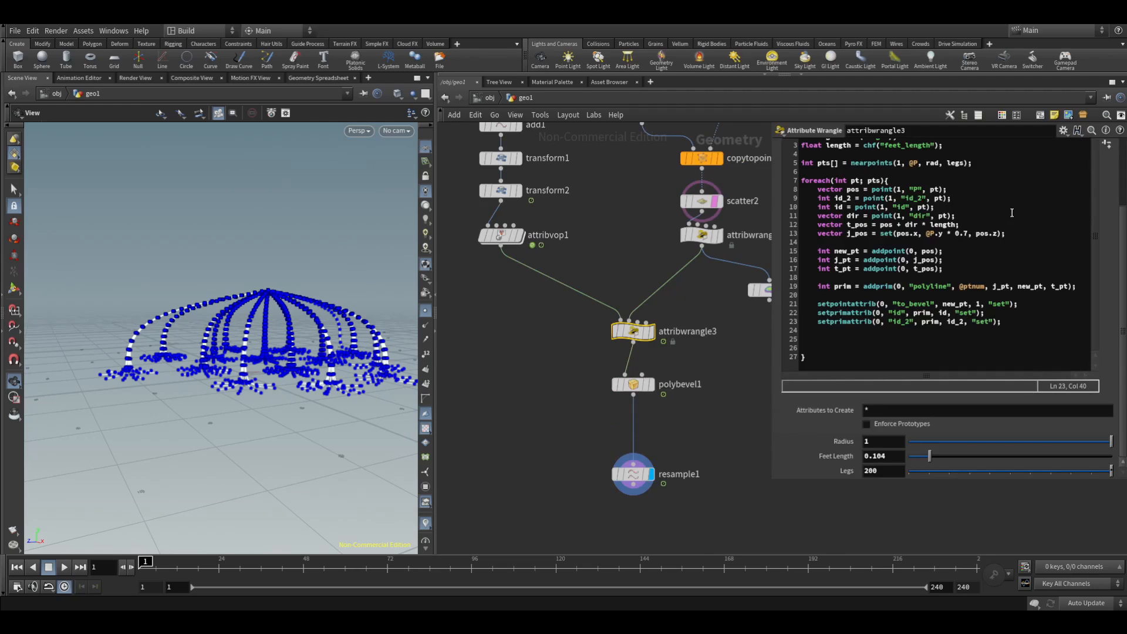
{"action": "left_click_drag", "start_coordinate": [258, 364], "coordinate": [268, 291]}
{"action": "left_click_drag", "start_coordinate": [349, 421], "coordinate": [277, 369]}
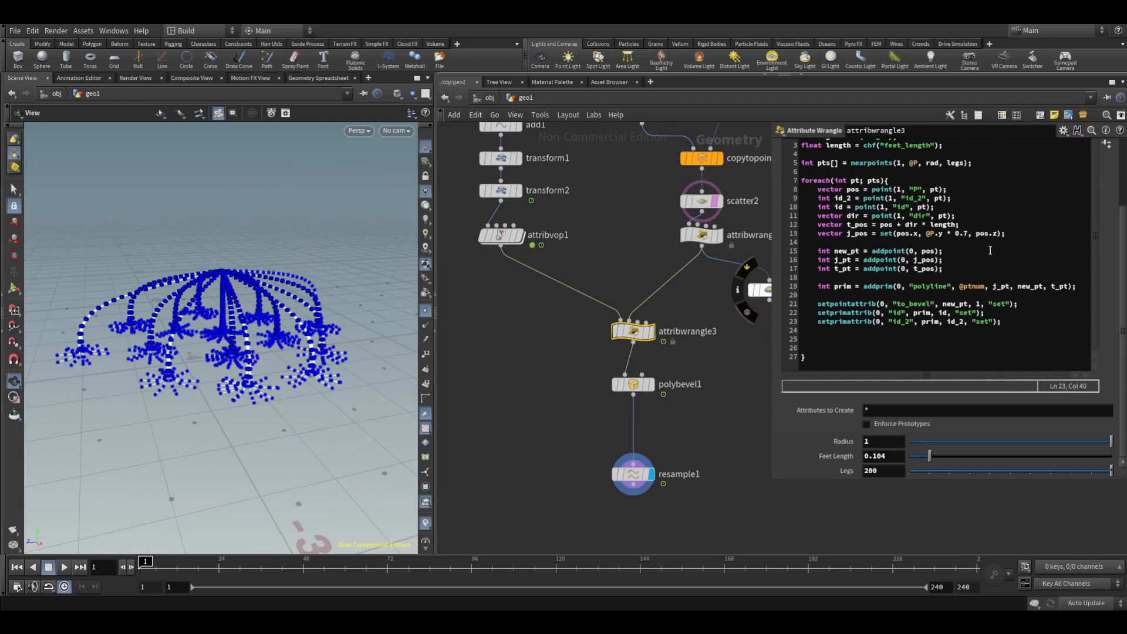
{"action": "left_click", "coordinate": [955, 189]}
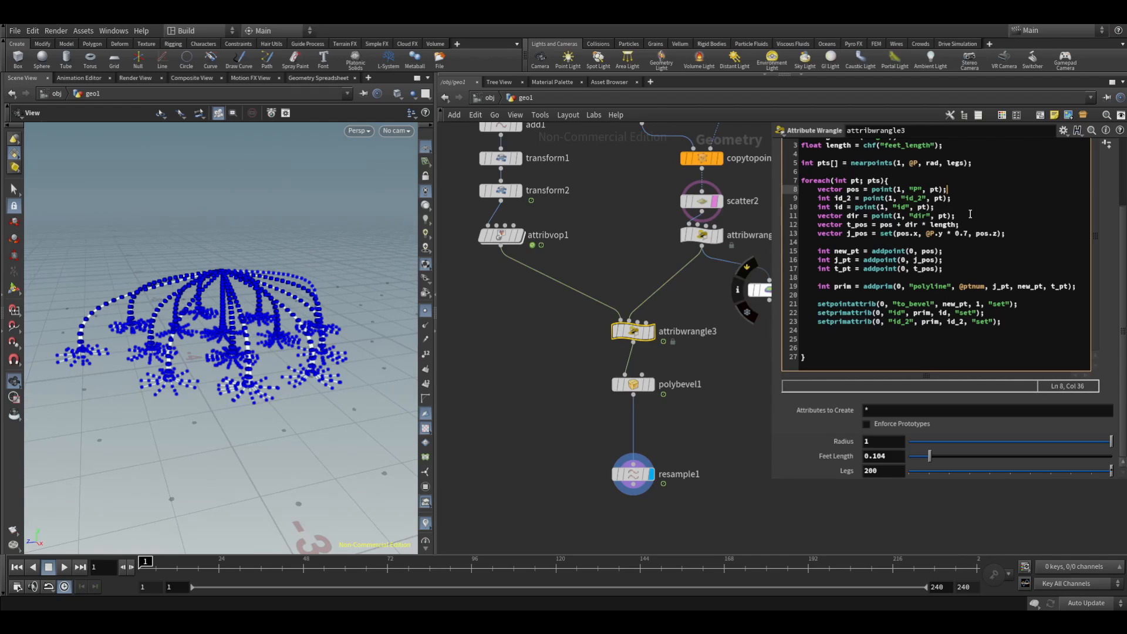
{"action": "key", "text": "Return"}
{"action": "type", "text": "float "}
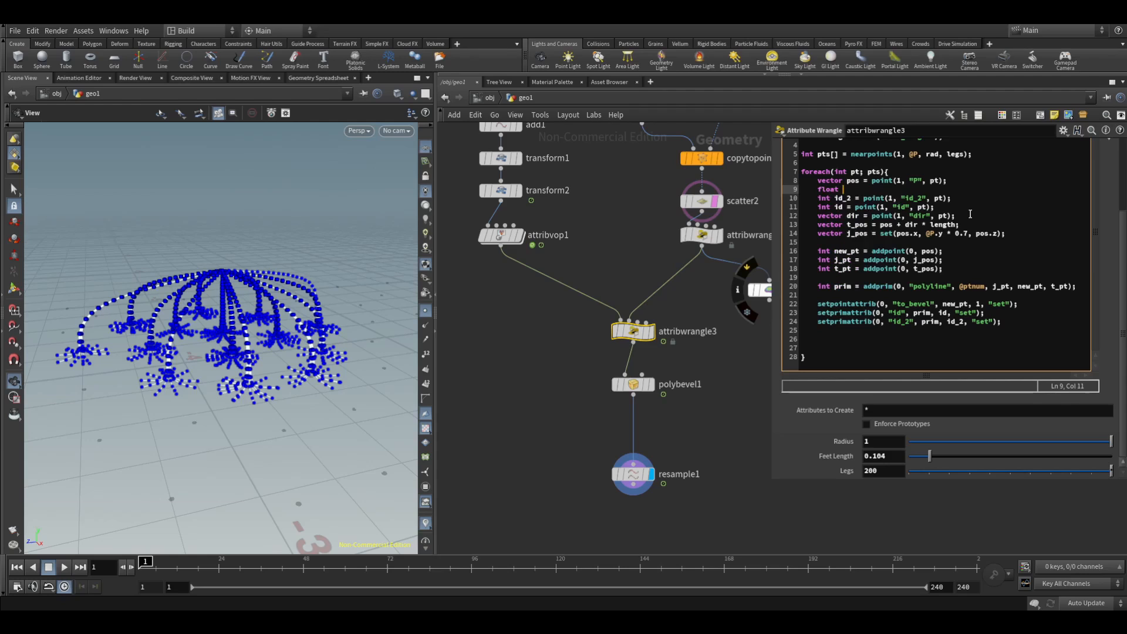
{"action": "type", "text": "dist ="}
{"action": "type", "text": "@P - pos;"}
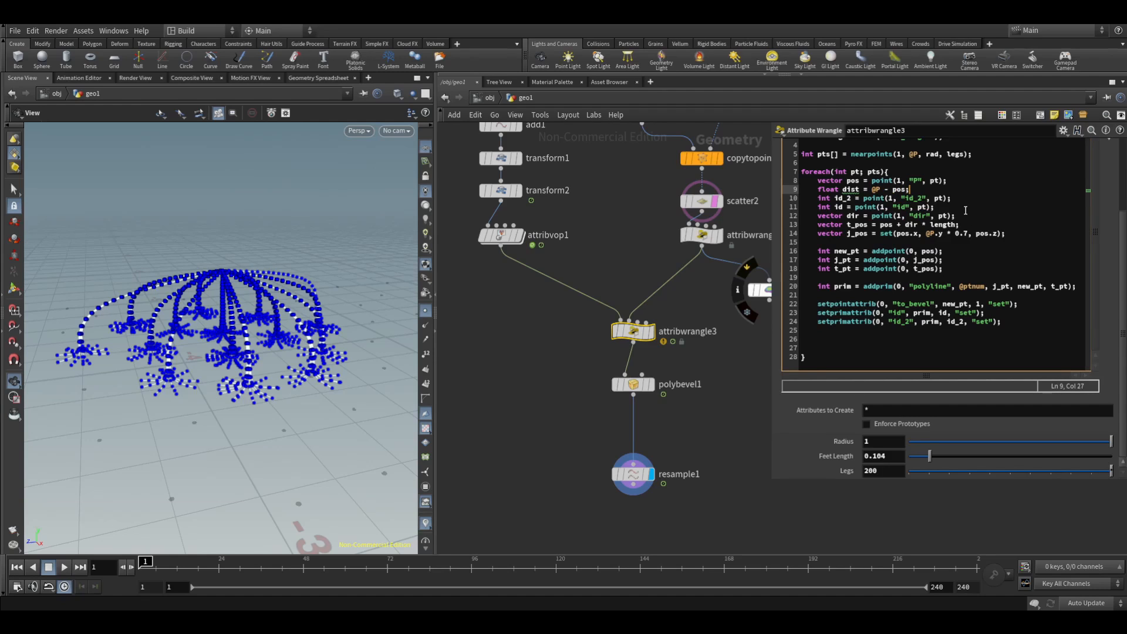
- Wrap the dist expression in a length function so the line reads float dist =length(@P - pos);
{"action": "left_click", "coordinate": [870, 189]}
{"action": "type", "text": "length"}
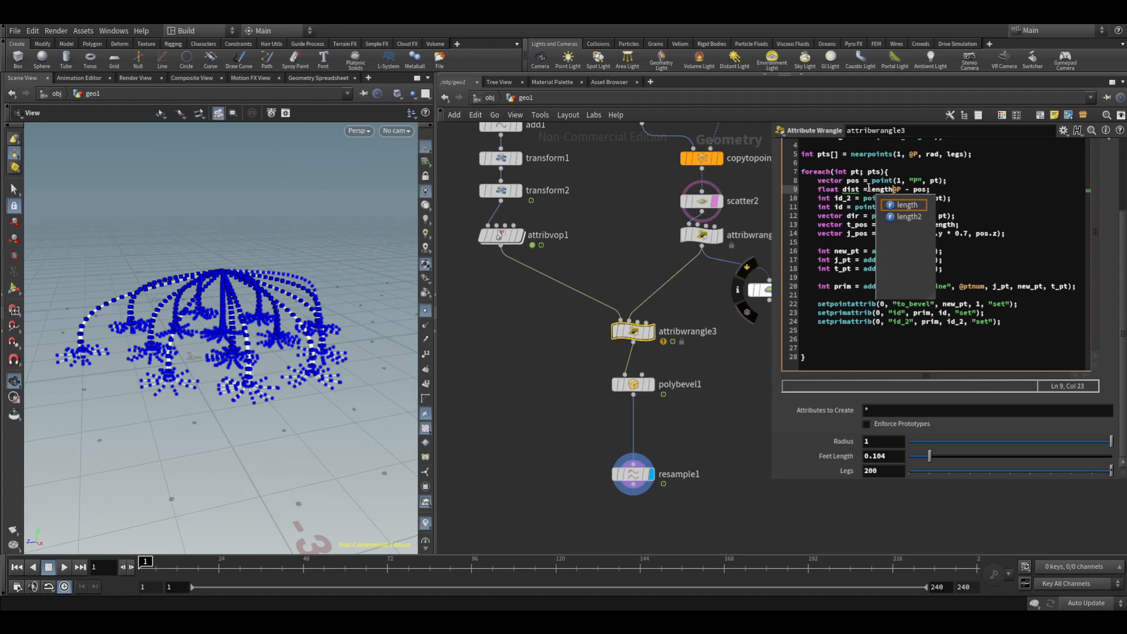
{"action": "type", "text": "("}
{"action": "key", "text": "Right"}
{"action": "key", "text": "Right"}
{"action": "key", "text": "Right"}
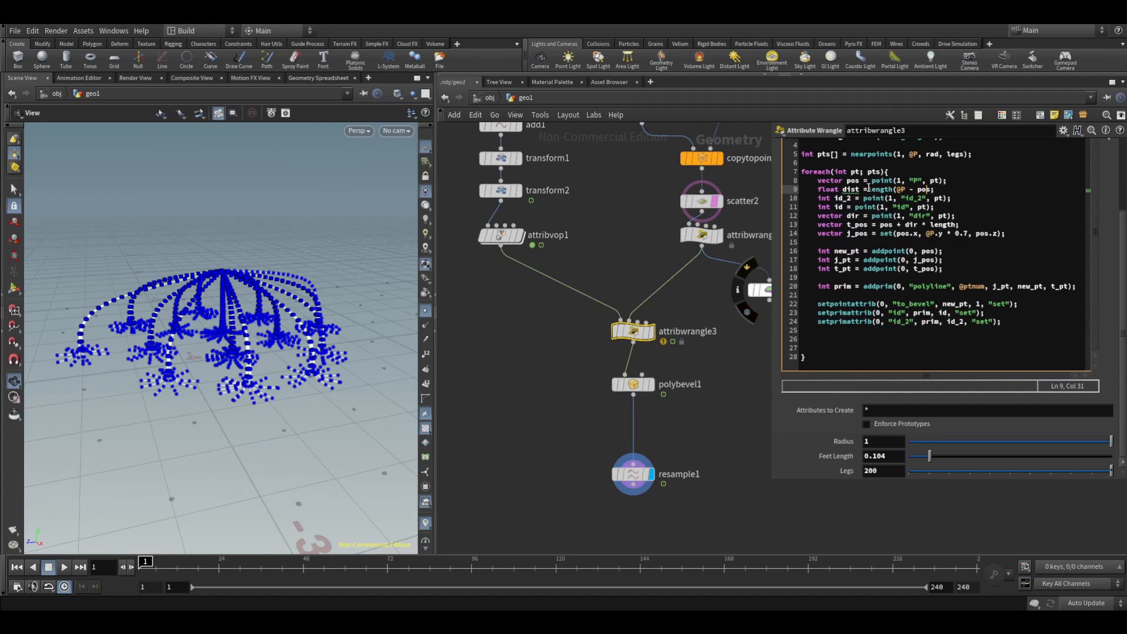
{"action": "type", "text": ")"}
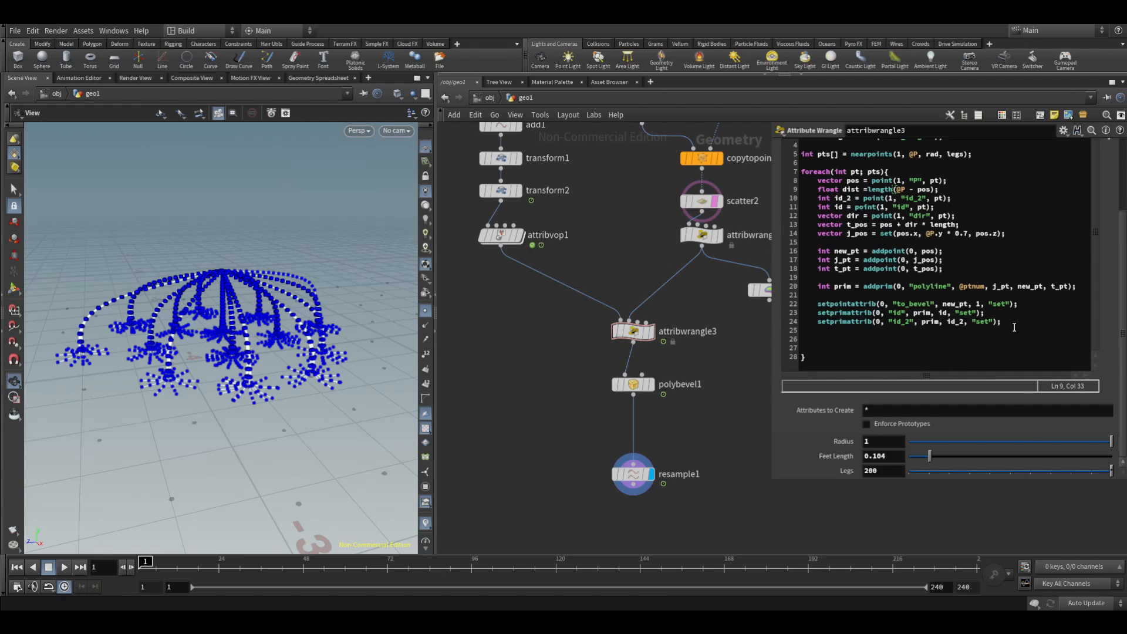
- Duplicate the id_2 setprimattrib line directly below itself
{"action": "left_click", "coordinate": [1013, 326]}
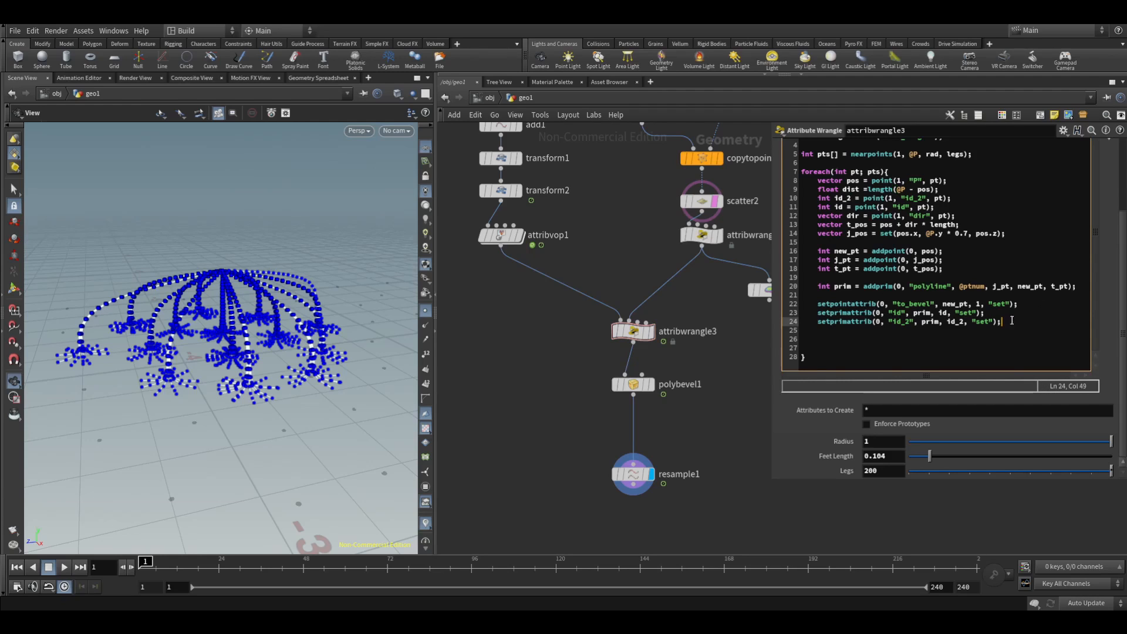
{"action": "left_click_drag", "start_coordinate": [1004, 325], "coordinate": [819, 320]}
{"action": "key", "text": "ctrl+c"}
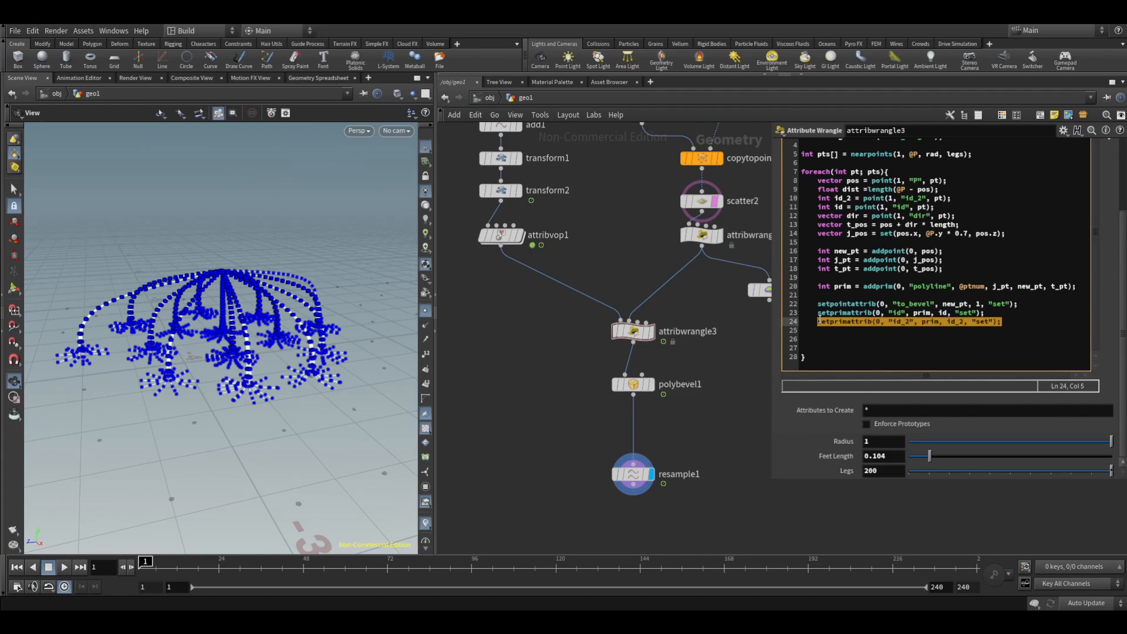
{"action": "left_click", "coordinate": [1008, 324]}
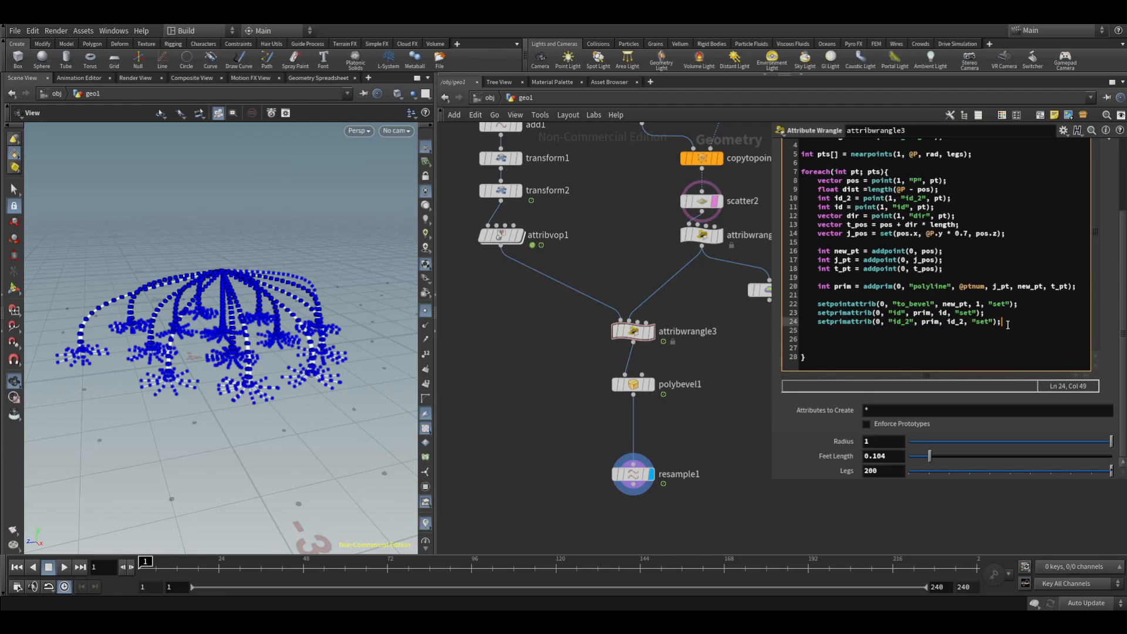
{"action": "key", "text": "Return"}
{"action": "key", "text": "ctrl+v"}
- Change the duplicated line's attribute name and value to dist, giving setprimattrib(0, "dist", prim, dist, "set");
{"action": "left_click", "coordinate": [911, 322]}
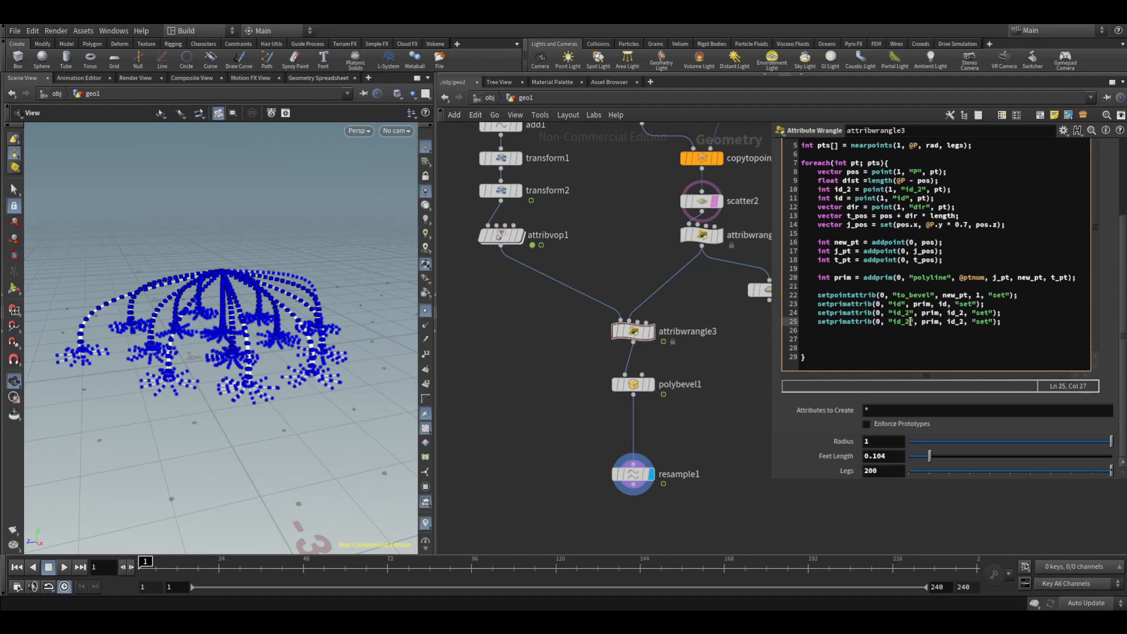
{"action": "key", "text": "BackSpace"}
{"action": "key", "text": "BackSpace"}
{"action": "key", "text": "BackSpace"}
{"action": "key", "text": "BackSpace"}
{"action": "type", "text": "dist"}
{"action": "left_click", "coordinate": [964, 322]}
{"action": "key", "text": "BackSpace"}
{"action": "key", "text": "BackSpace"}
{"action": "key", "text": "BackSpace"}
{"action": "key", "text": "BackSpace"}
{"action": "type", "text": "dis"}
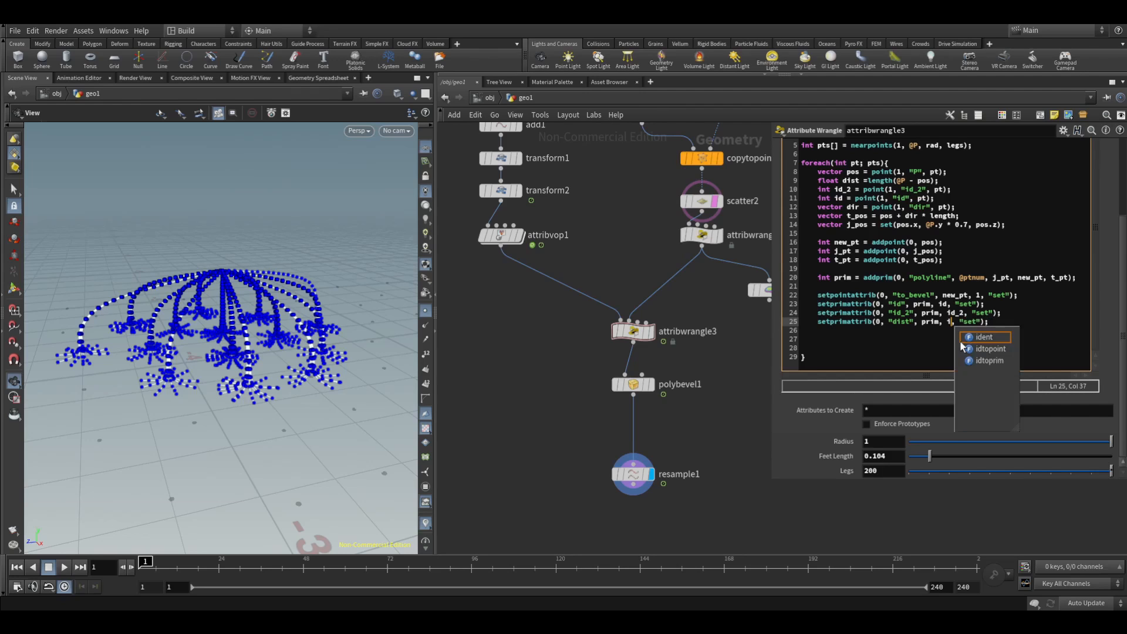
{"action": "type", "text": "t"}
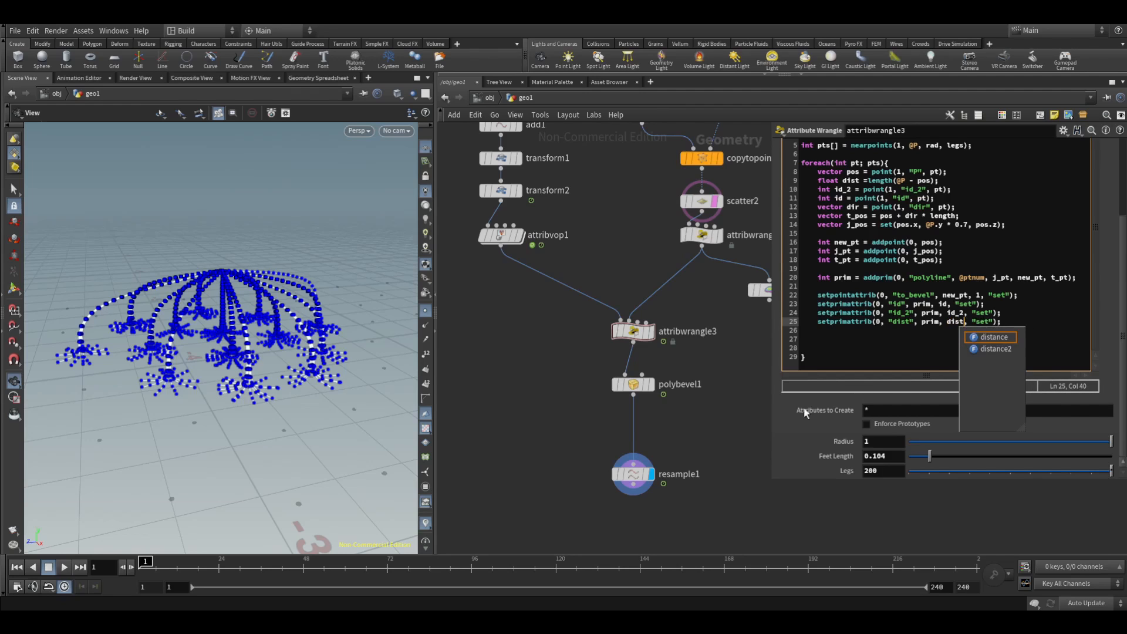
- Display the polybevel1 output in the viewport
{"action": "middle_click_drag", "start_coordinate": [709, 420], "coordinate": [687, 348]}
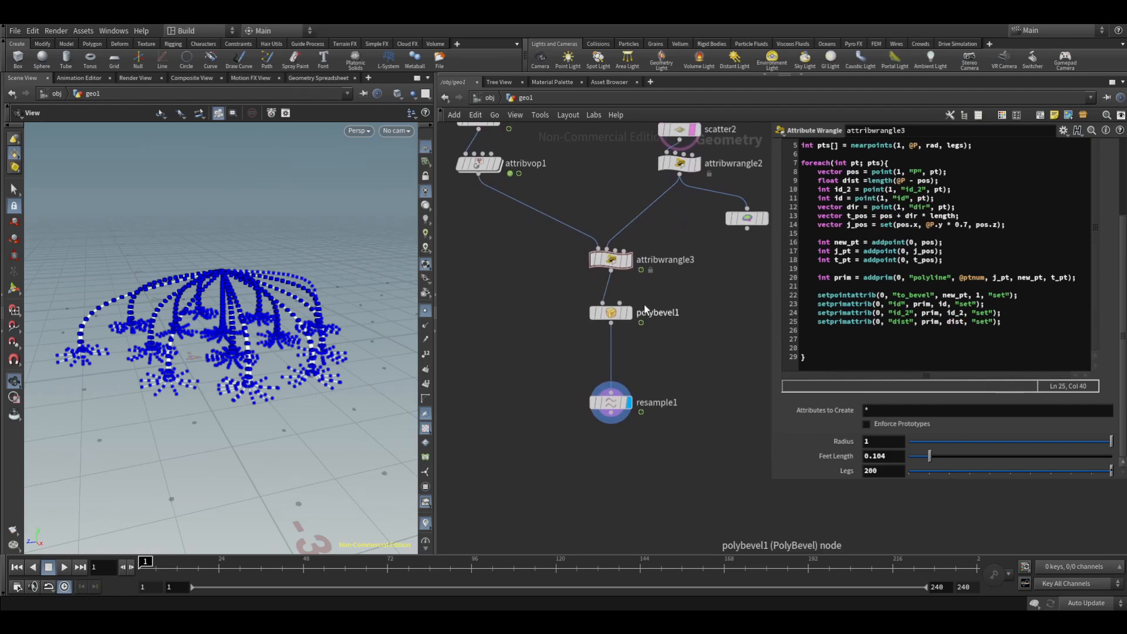
{"action": "left_click", "coordinate": [629, 312]}
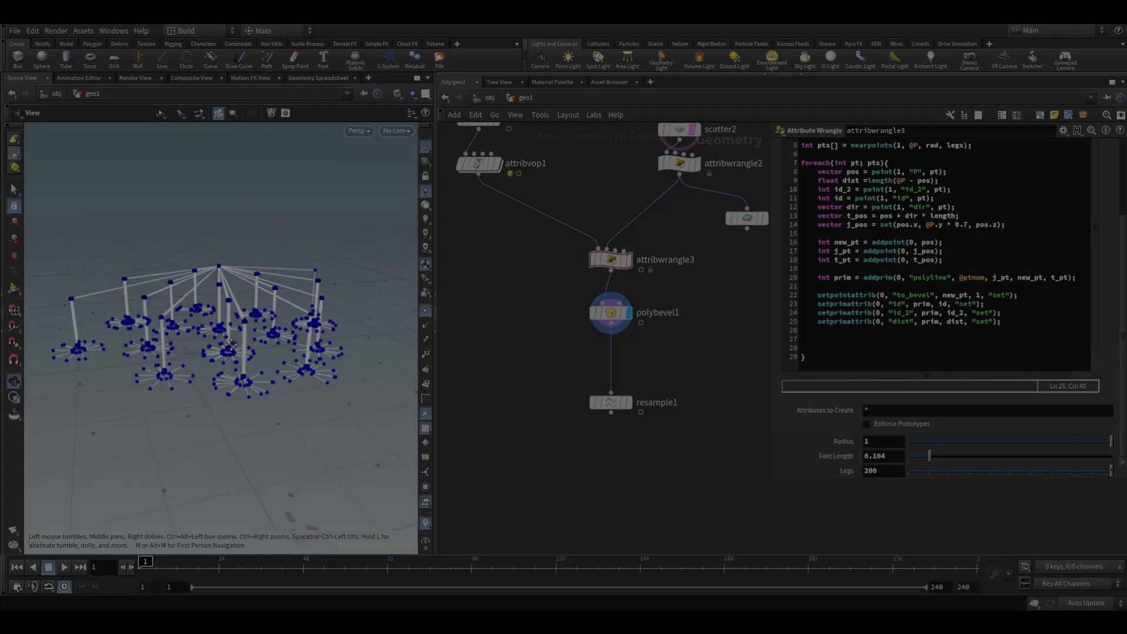